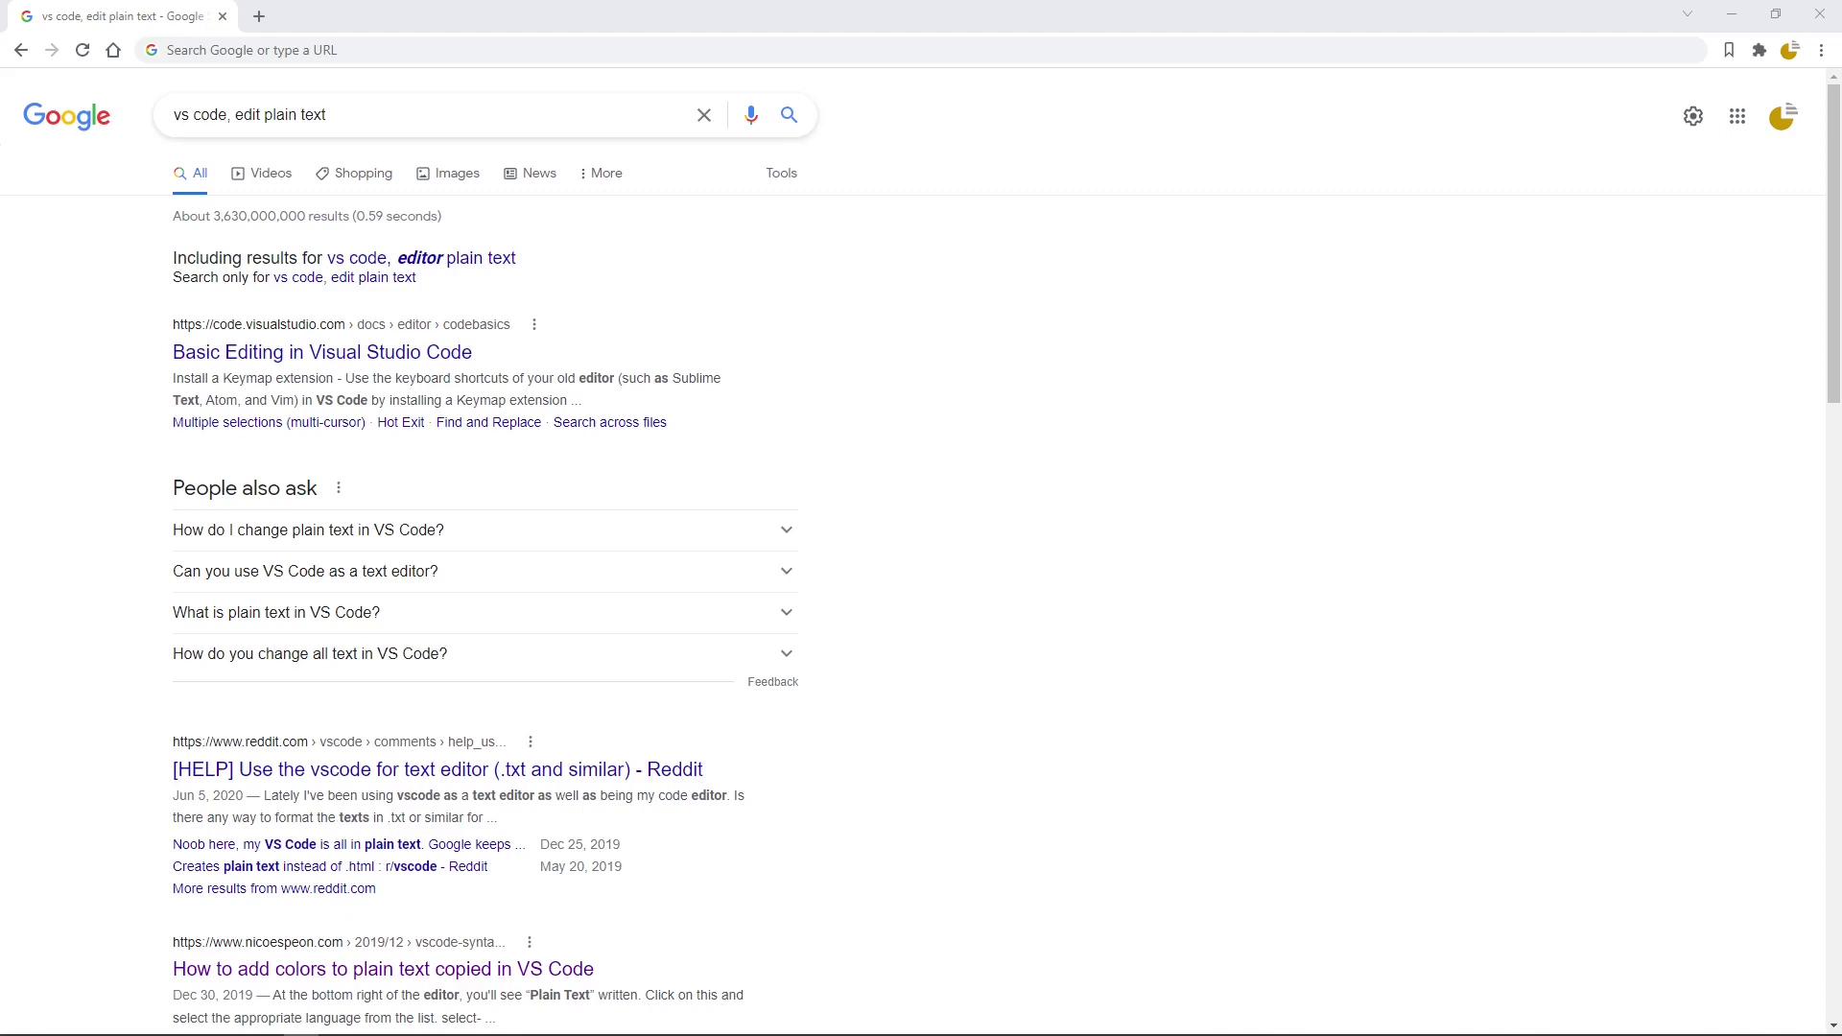
Load visualstudio.microsoft.com/visual-cpp-build-tools/ in Chrome's address bar
click(401, 47)
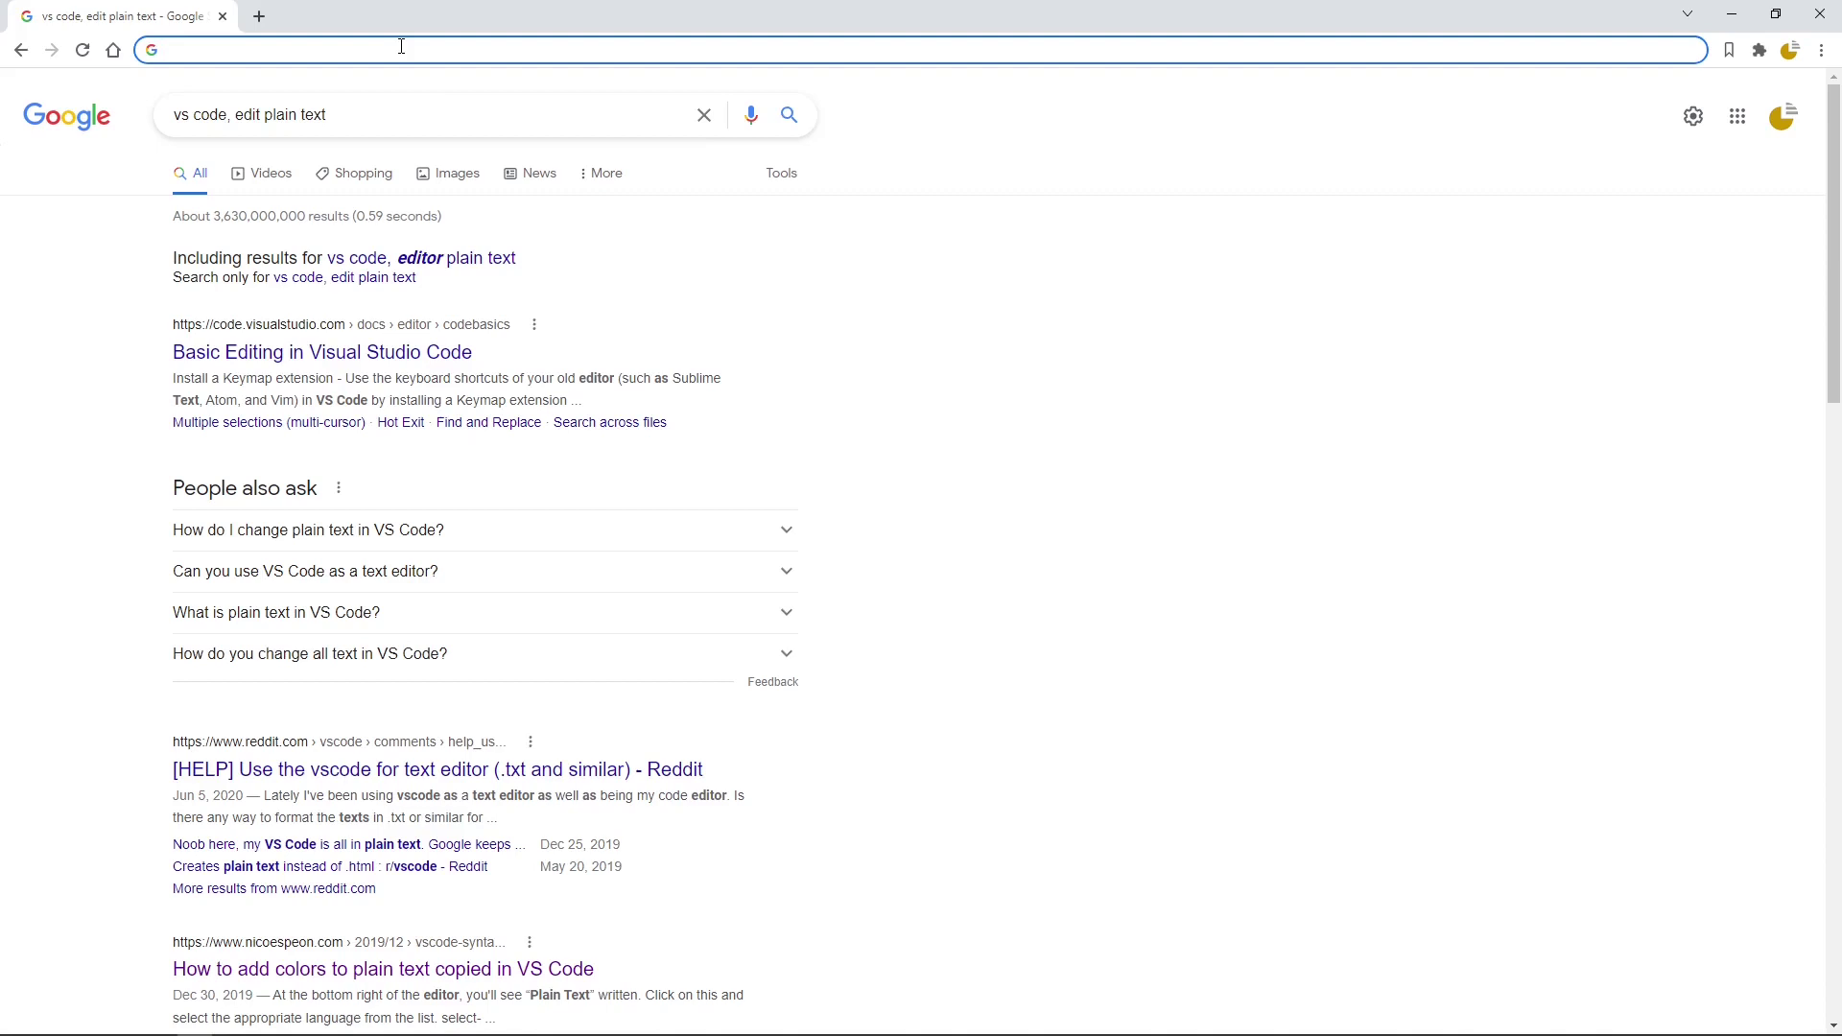
text(https://visualstudio.microsoft.com/visual-cpp-build-tools/)
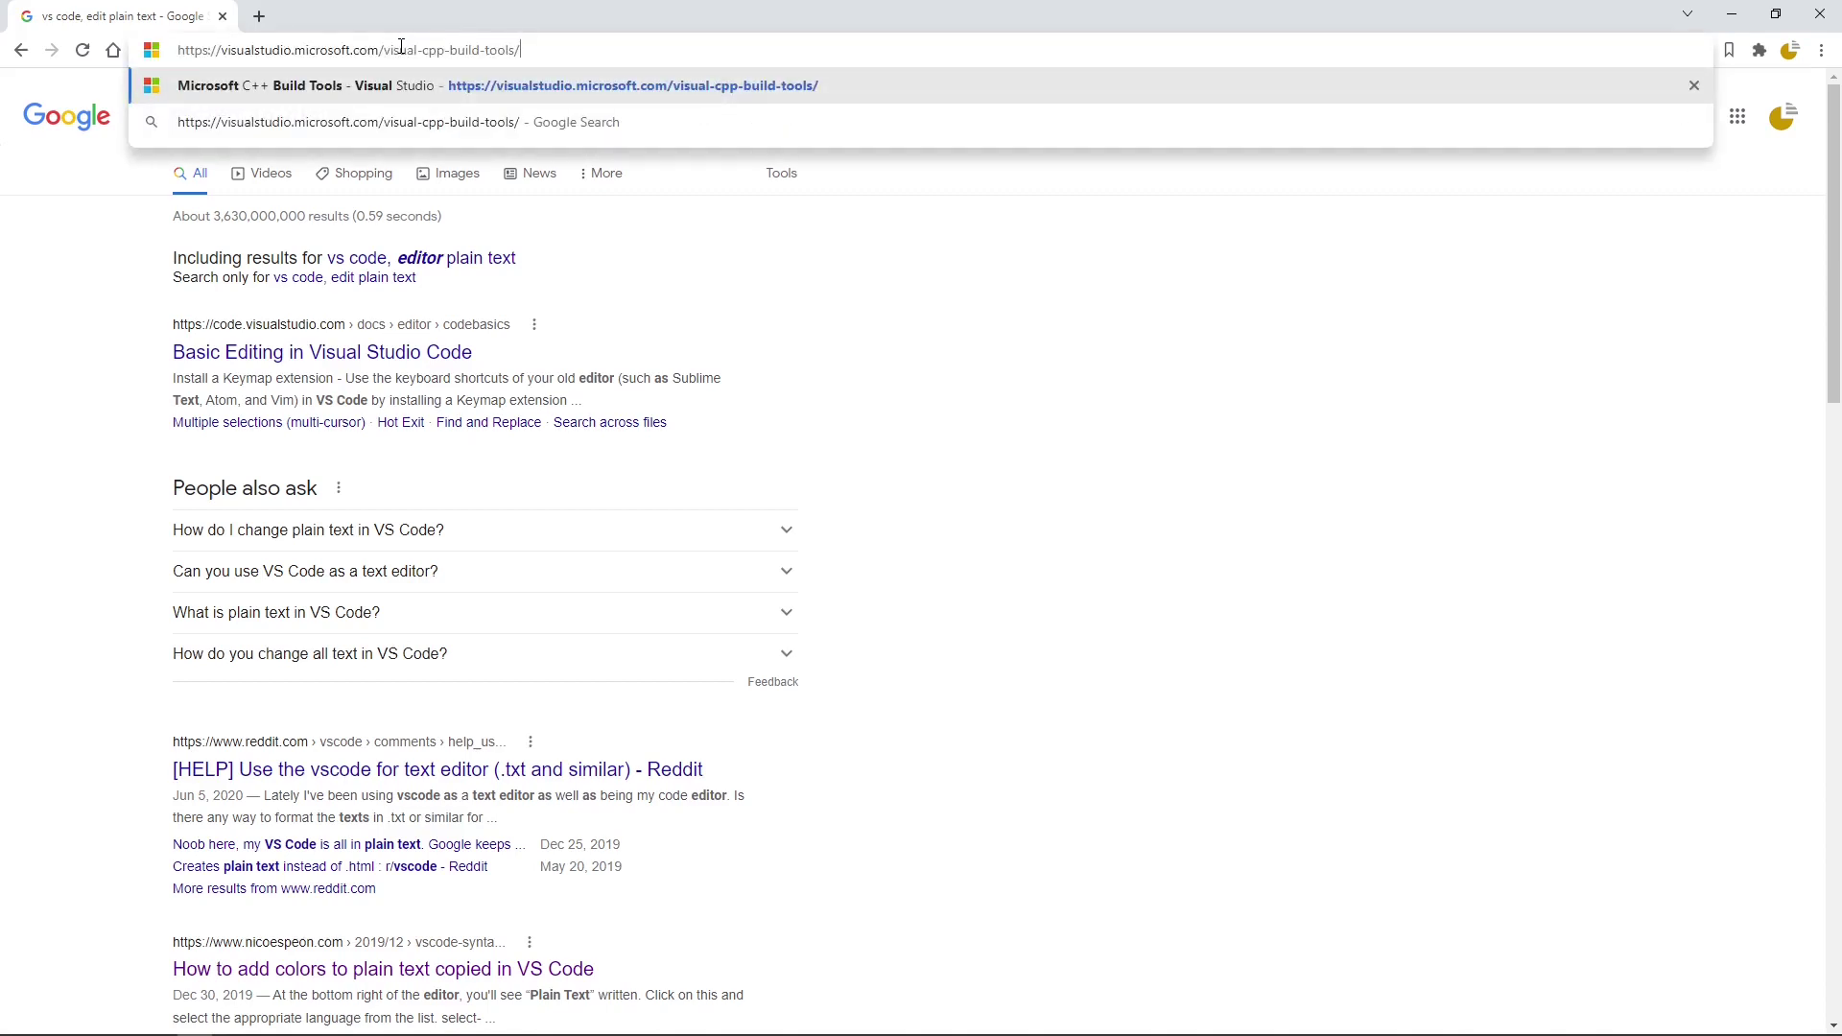
key(Return)
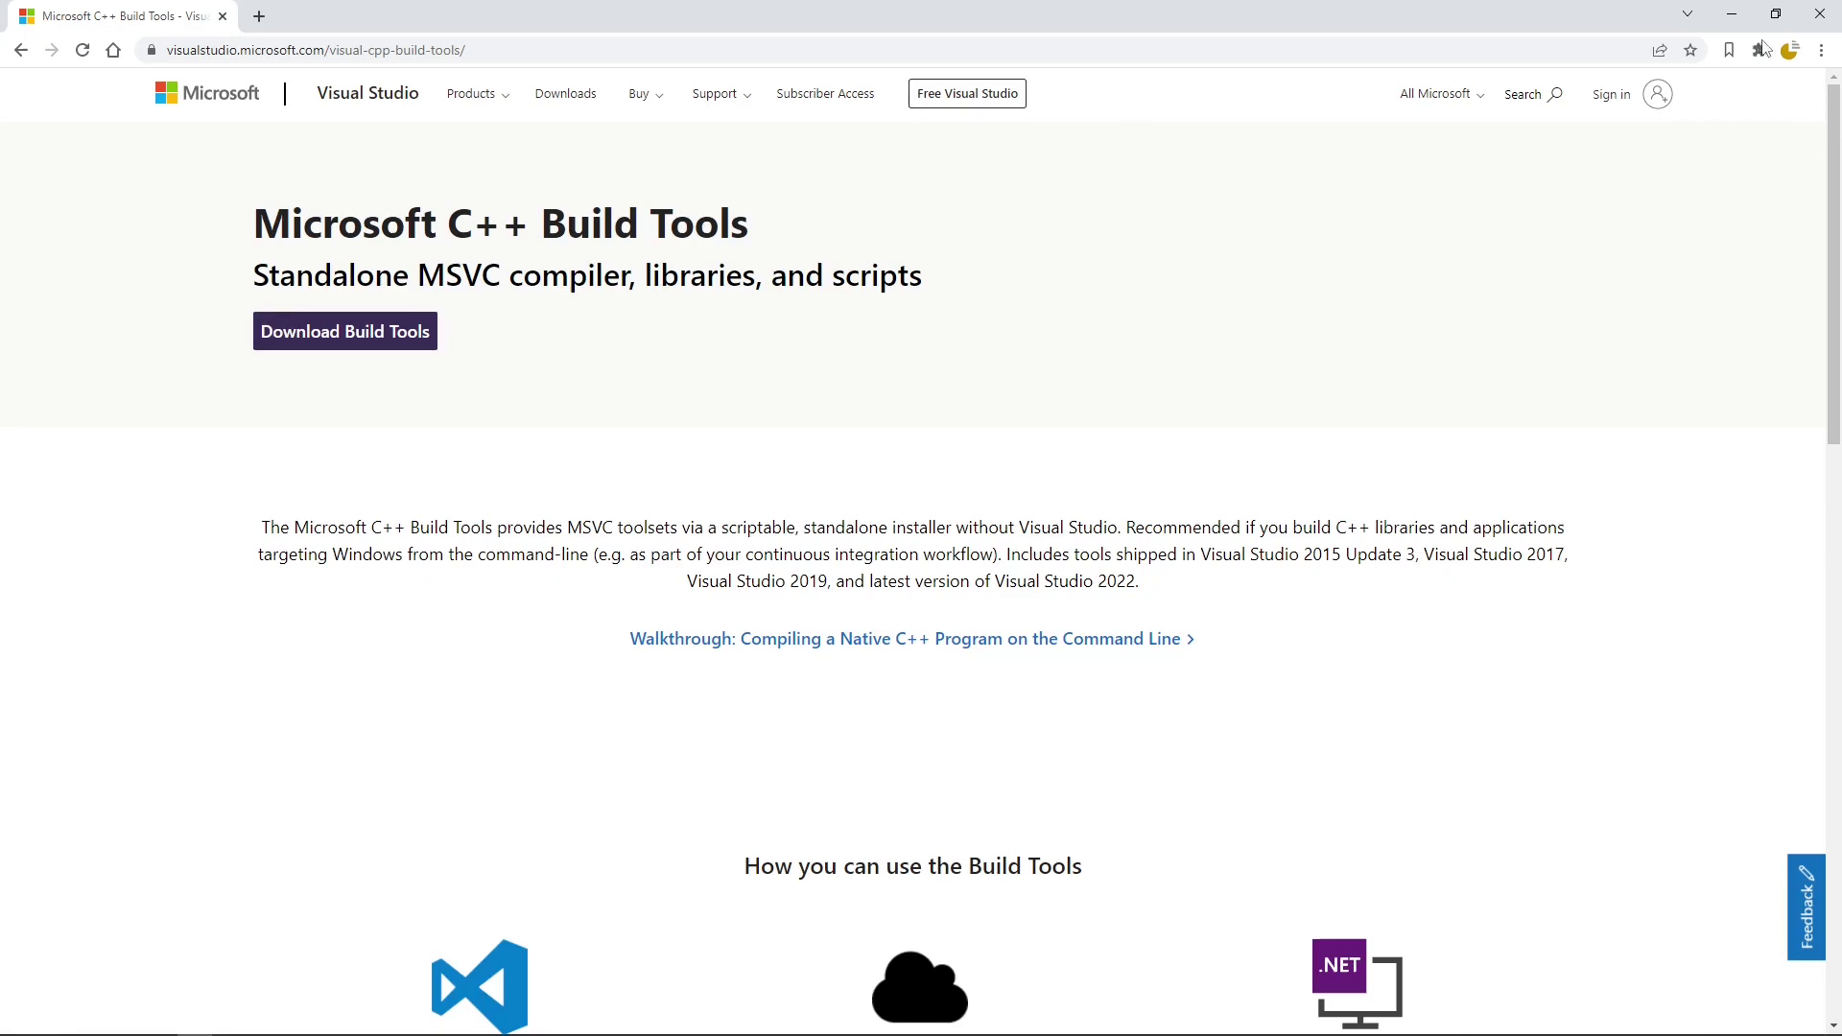
Launch Visual Studio Installer from Start search and choose Modify on Visual Studio Community 2019
click(1730, 14)
key(super)
text(v)
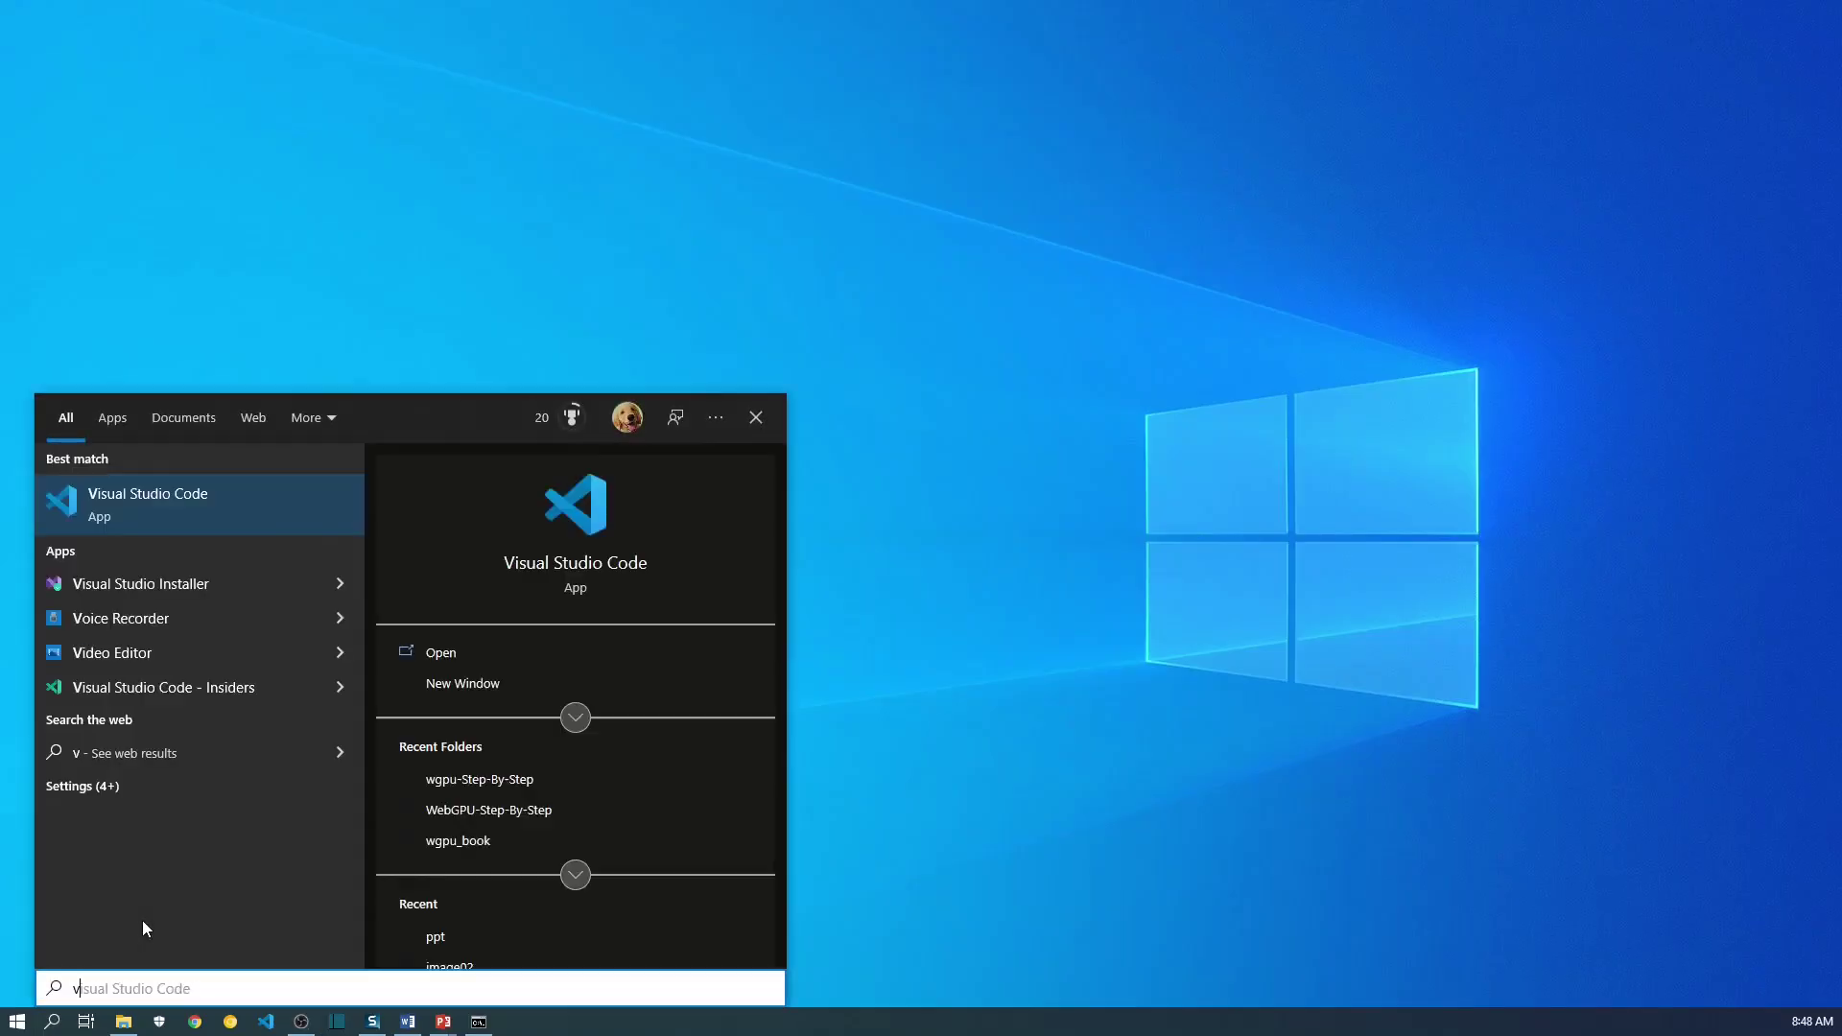
text(isual studio ins)
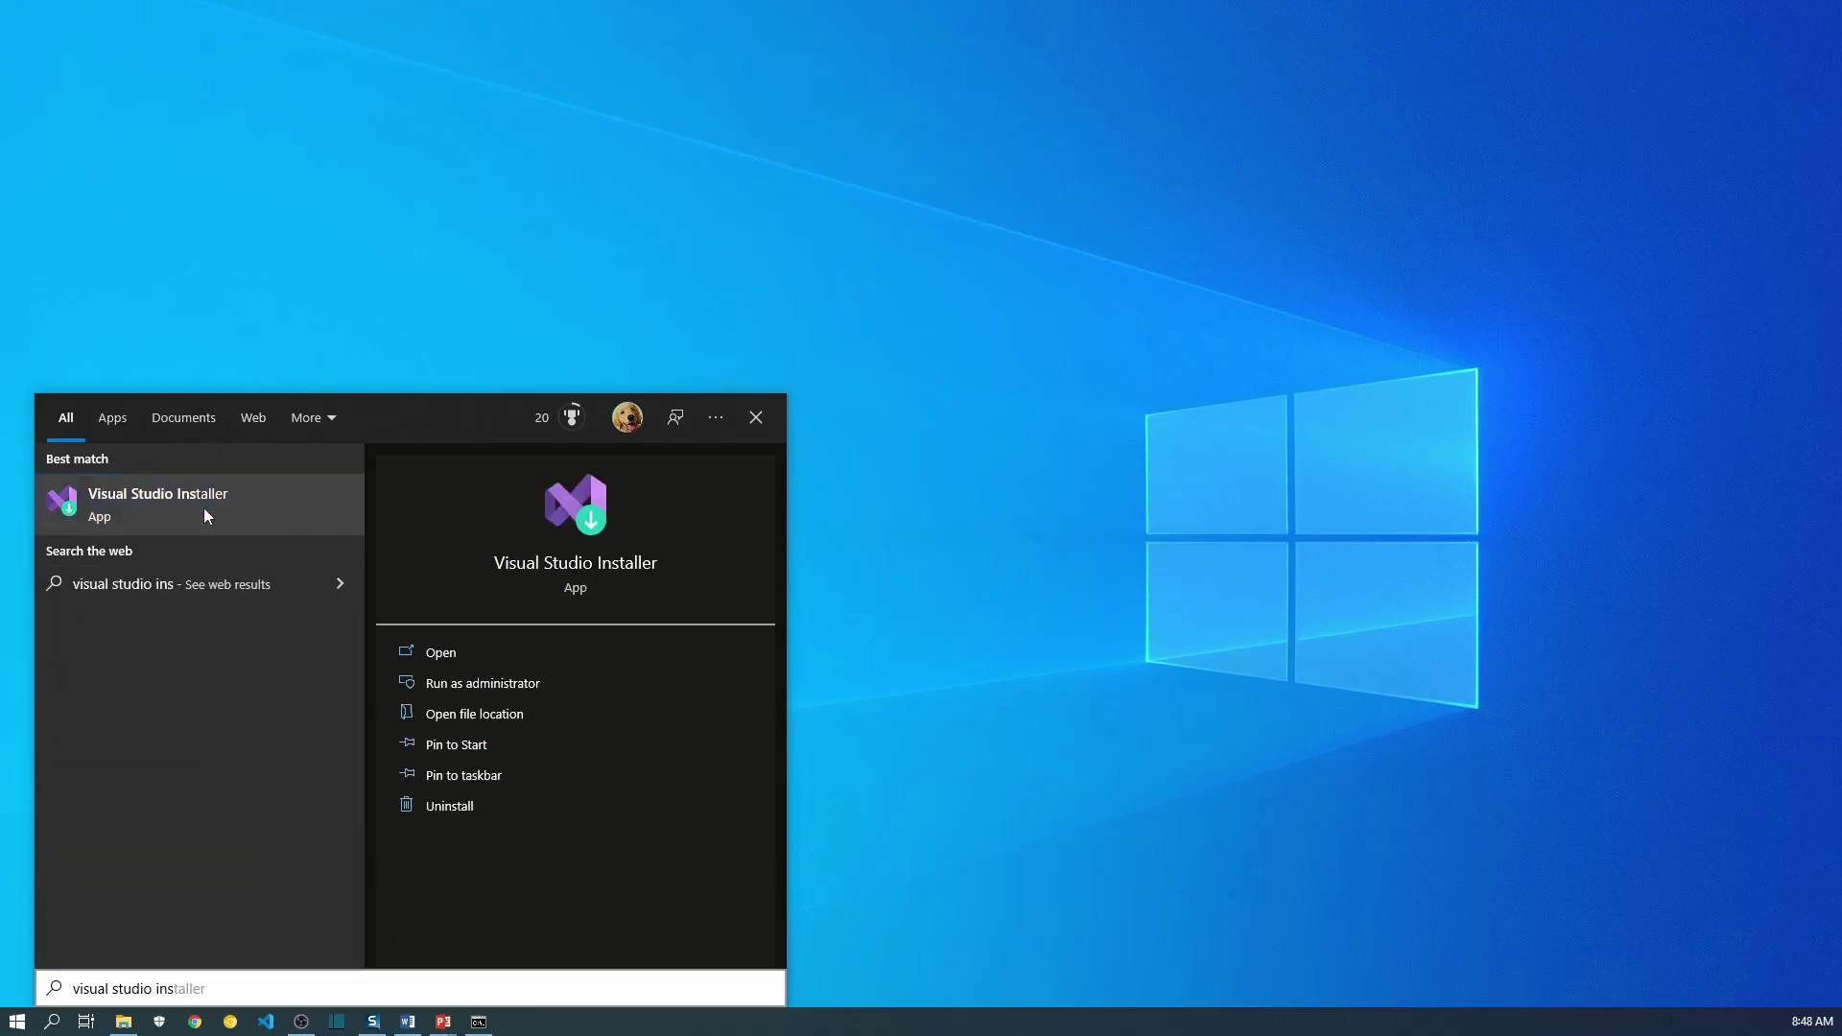
click(203, 508)
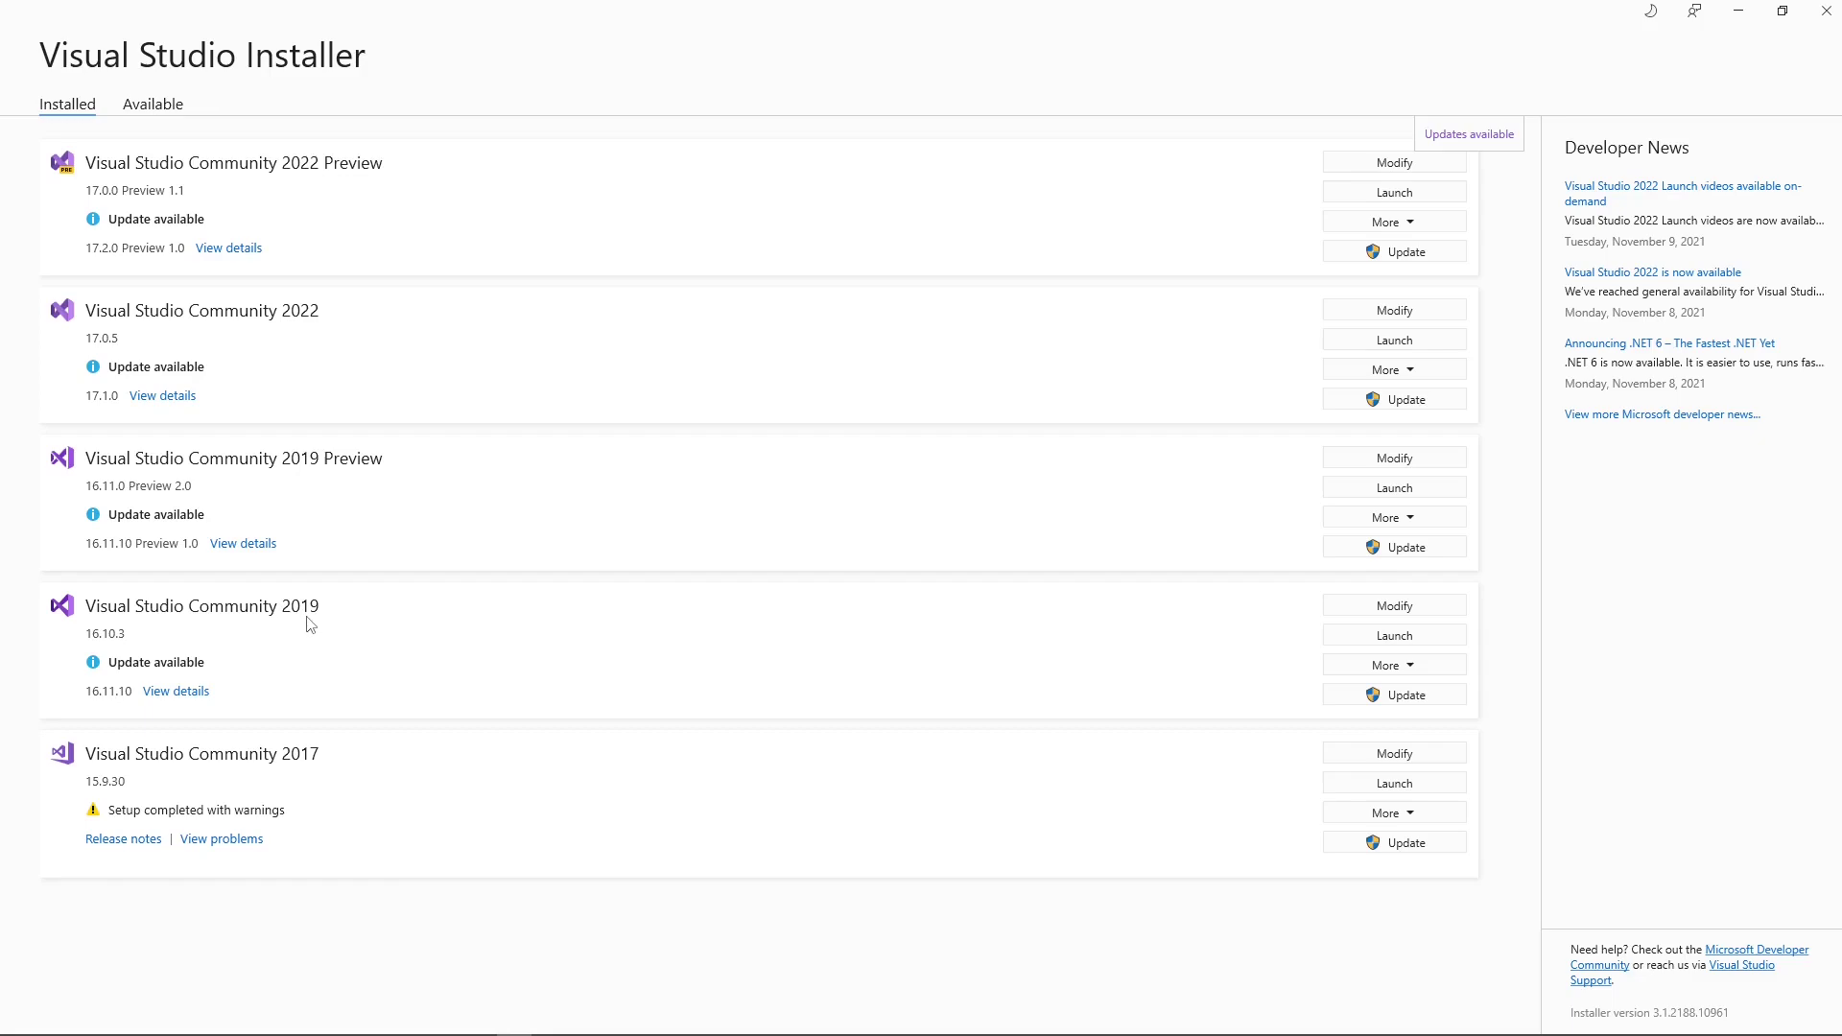
click(1384, 610)
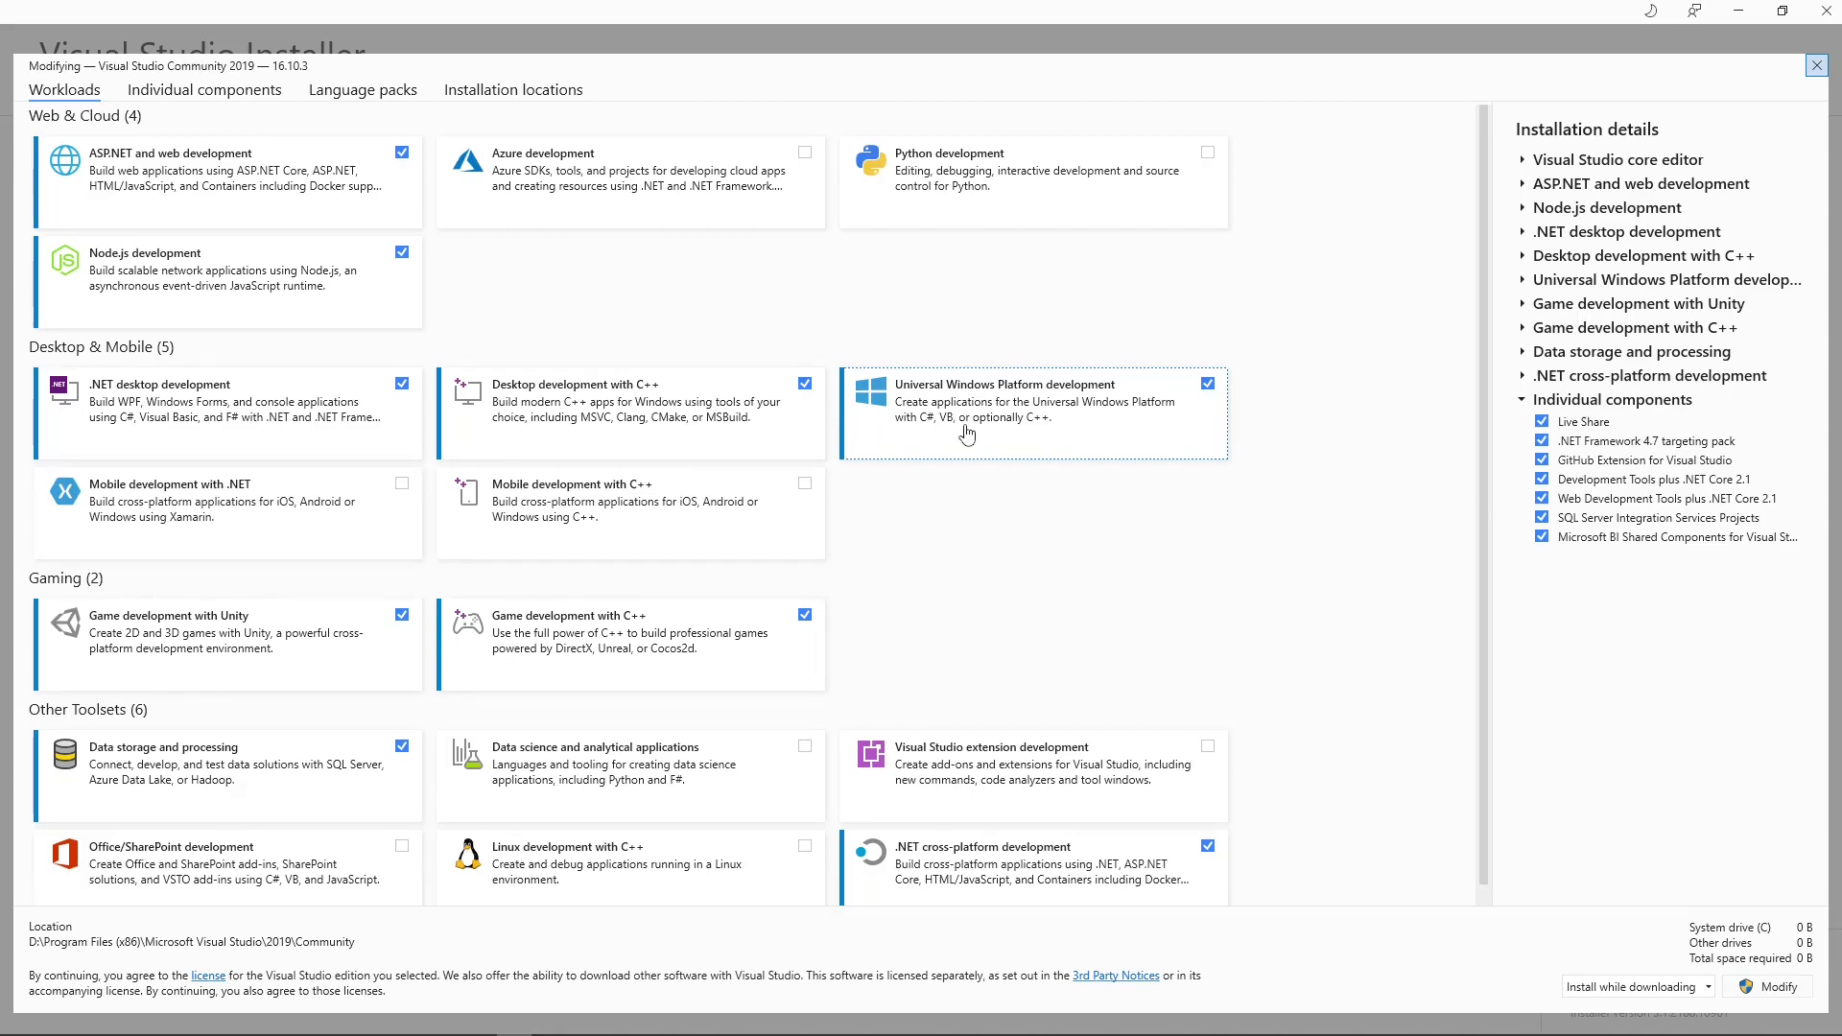
Select Git for Windows in the Individual components list, then switch back to Chrome
click(195, 92)
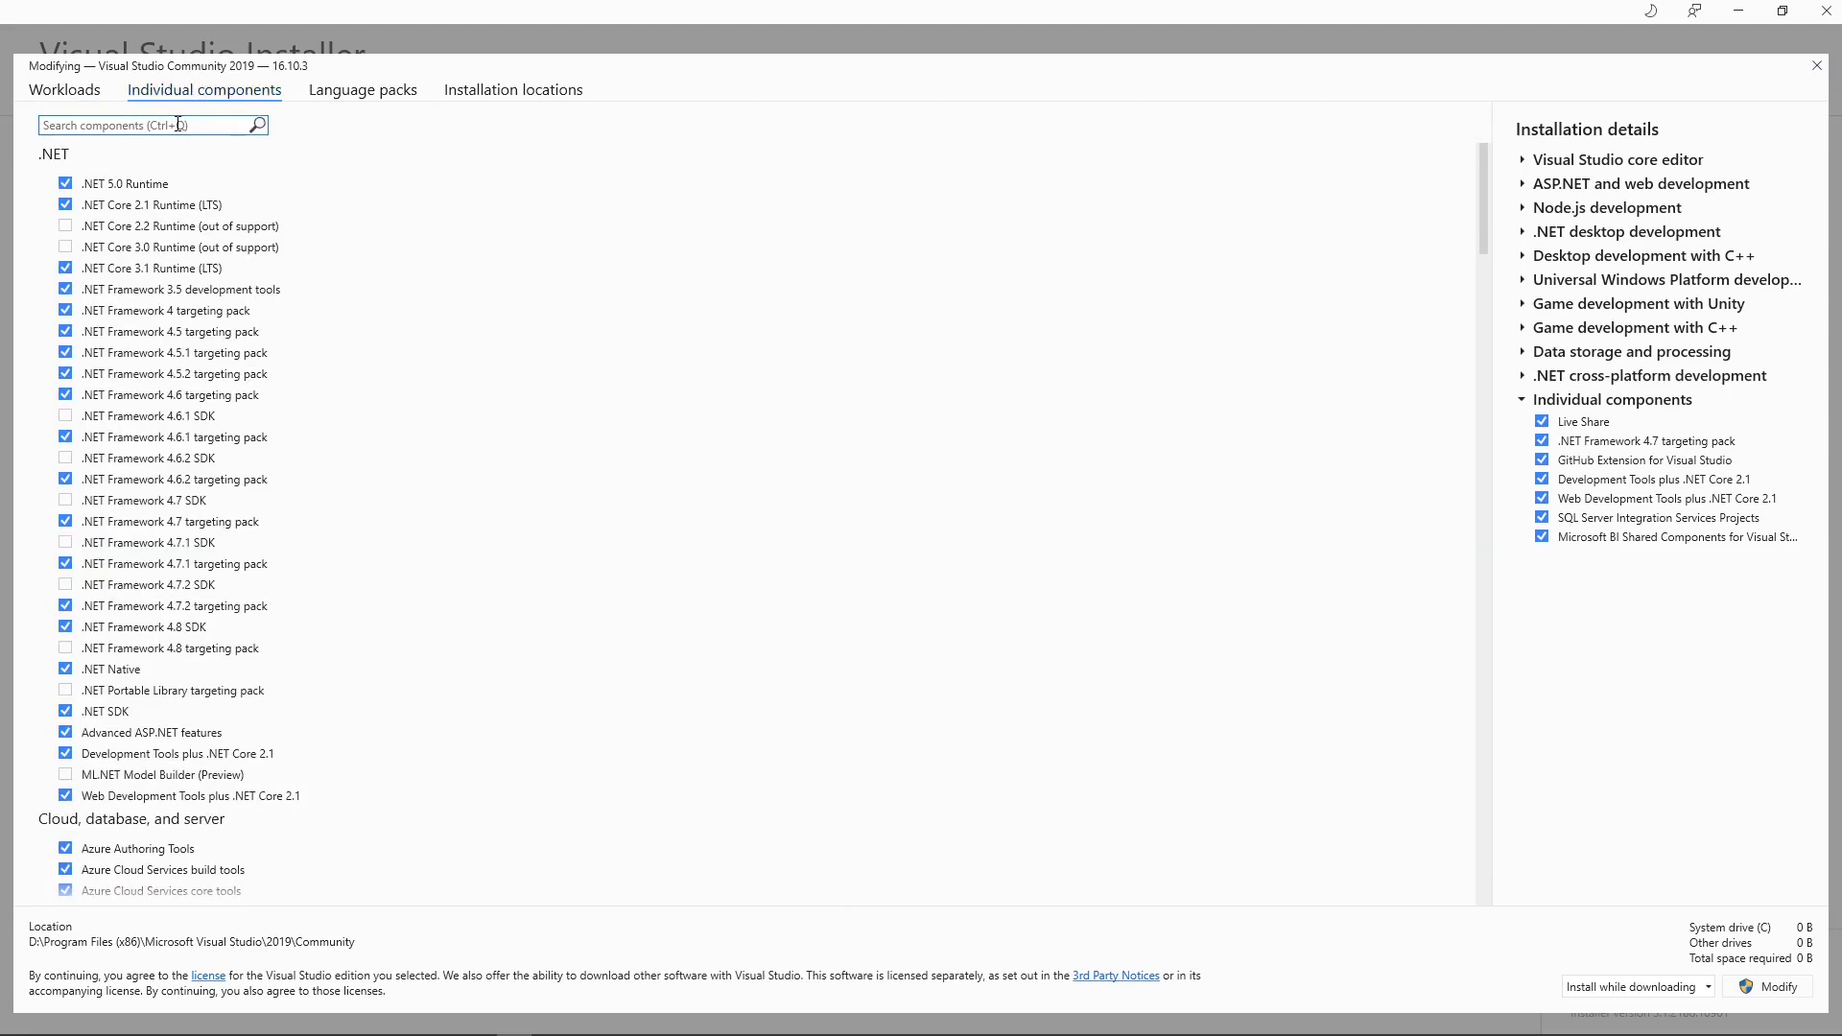
text(git)
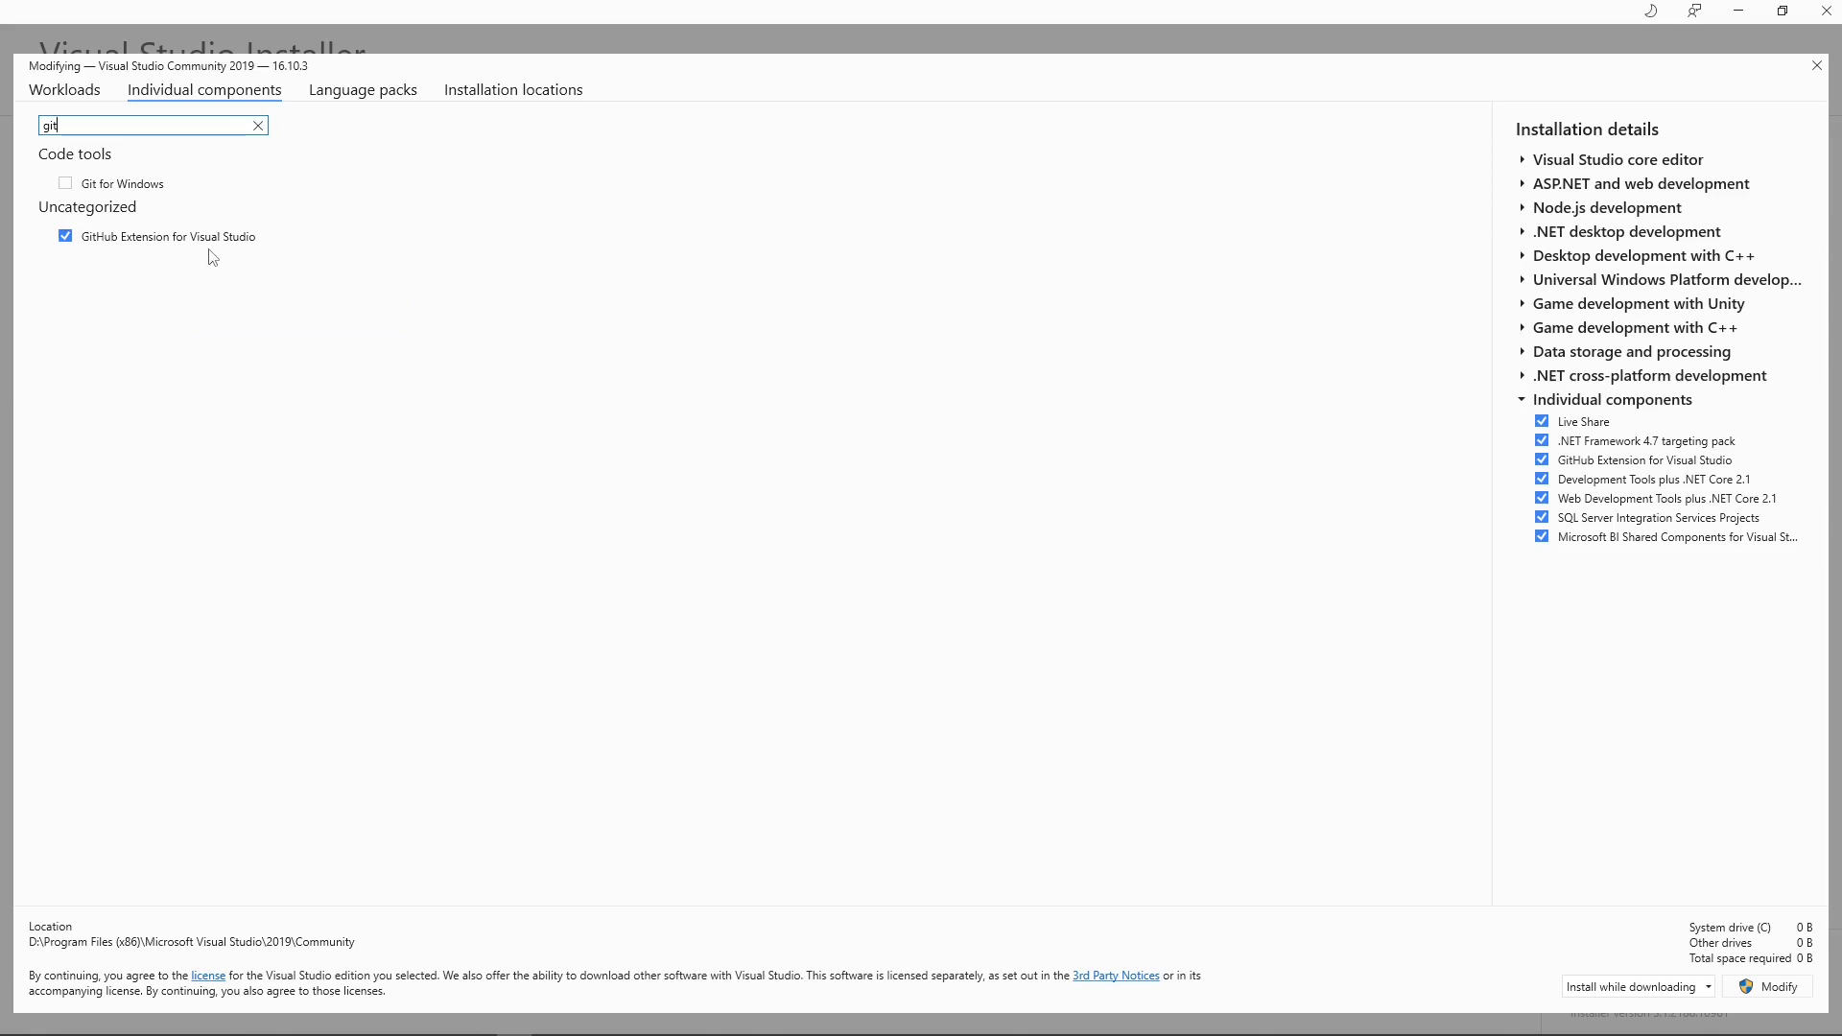
click(65, 182)
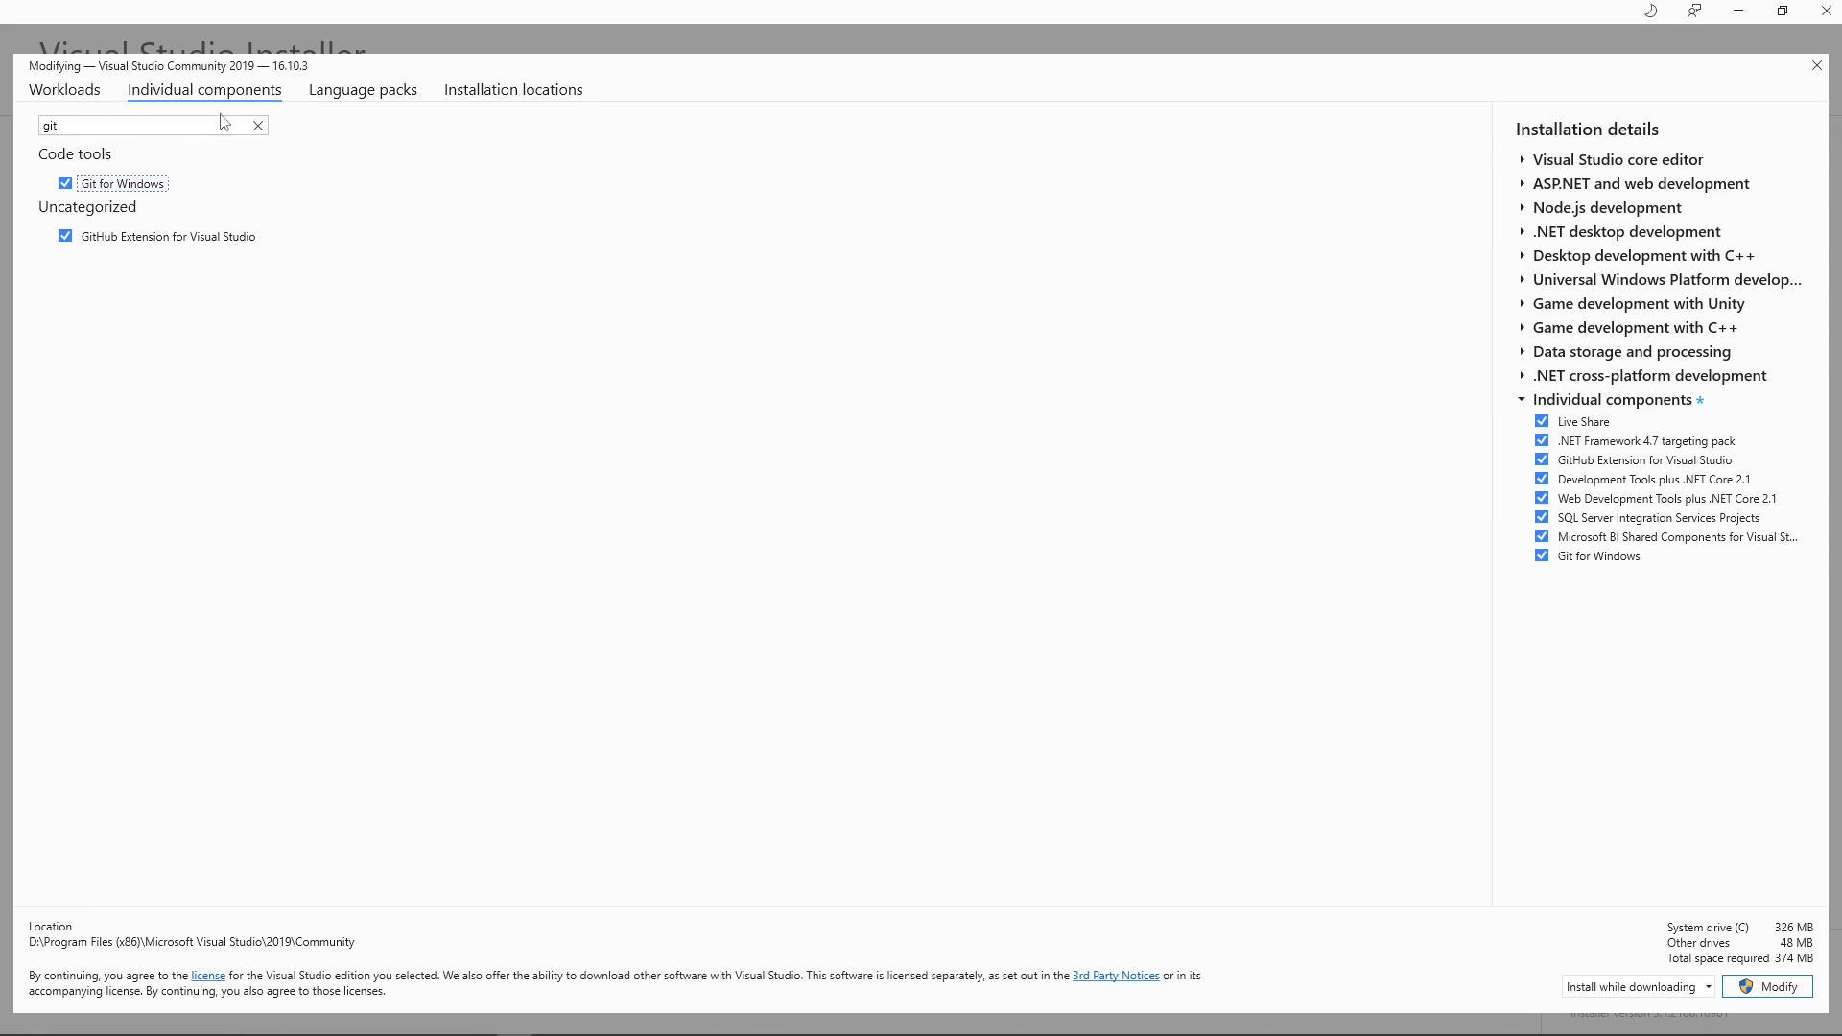
key(ctrl+shift+Tab)
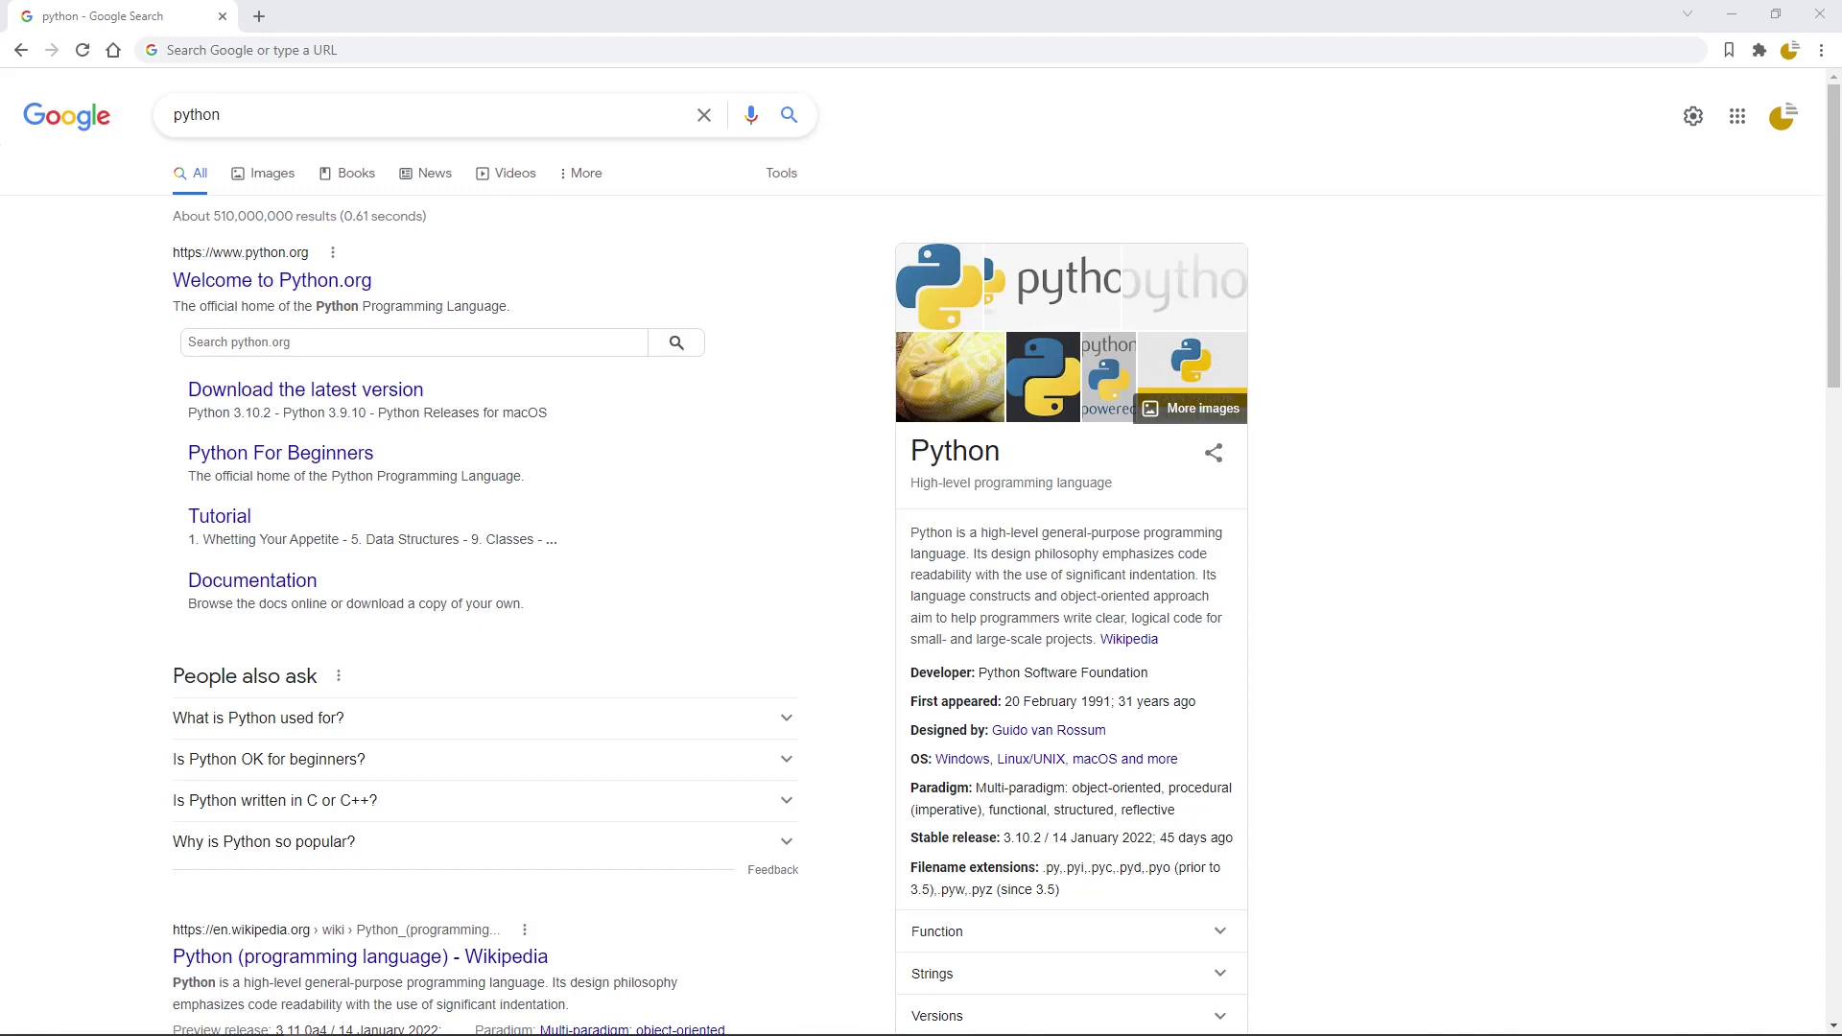
Replace the 'python' query with 'install rust' and open the rust-lang.org Install Rust result
click(290, 126)
key(BackSpace)
key(BackSpace)
key(BackSpace)
key(BackSpace)
key(BackSpace)
key(BackSpace)
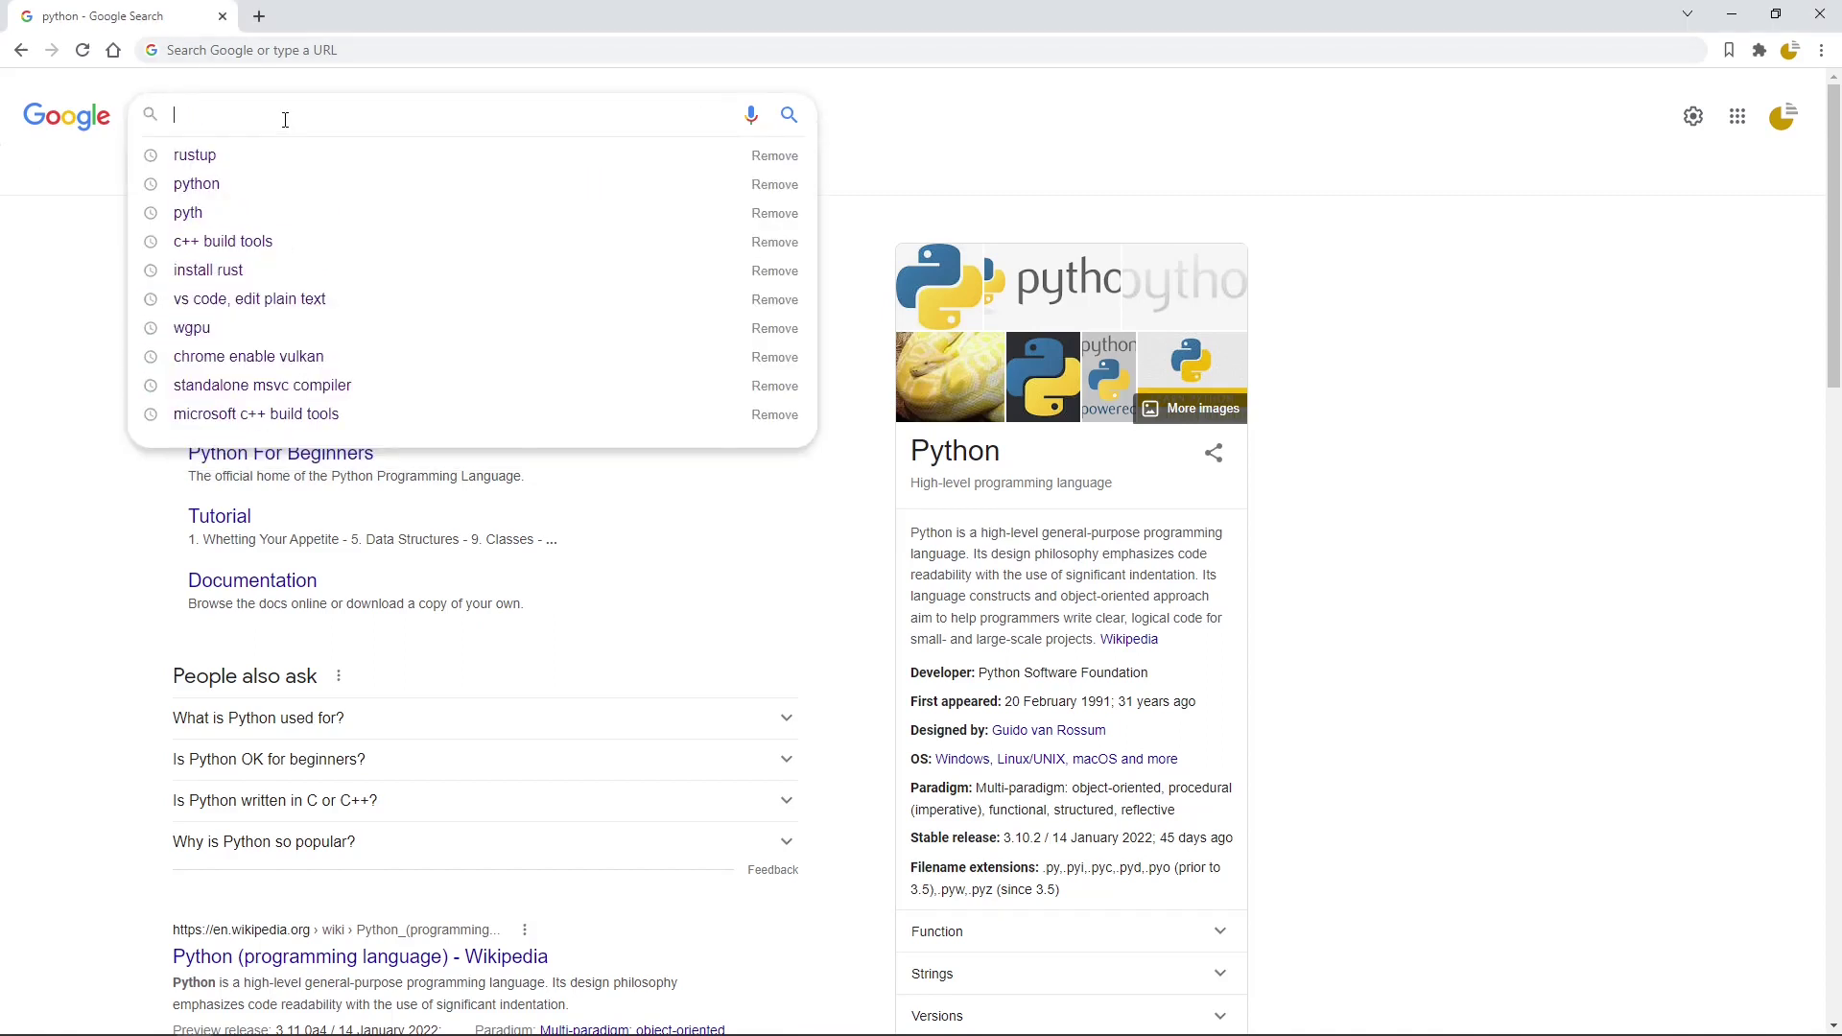
text(install rust)
key(Return)
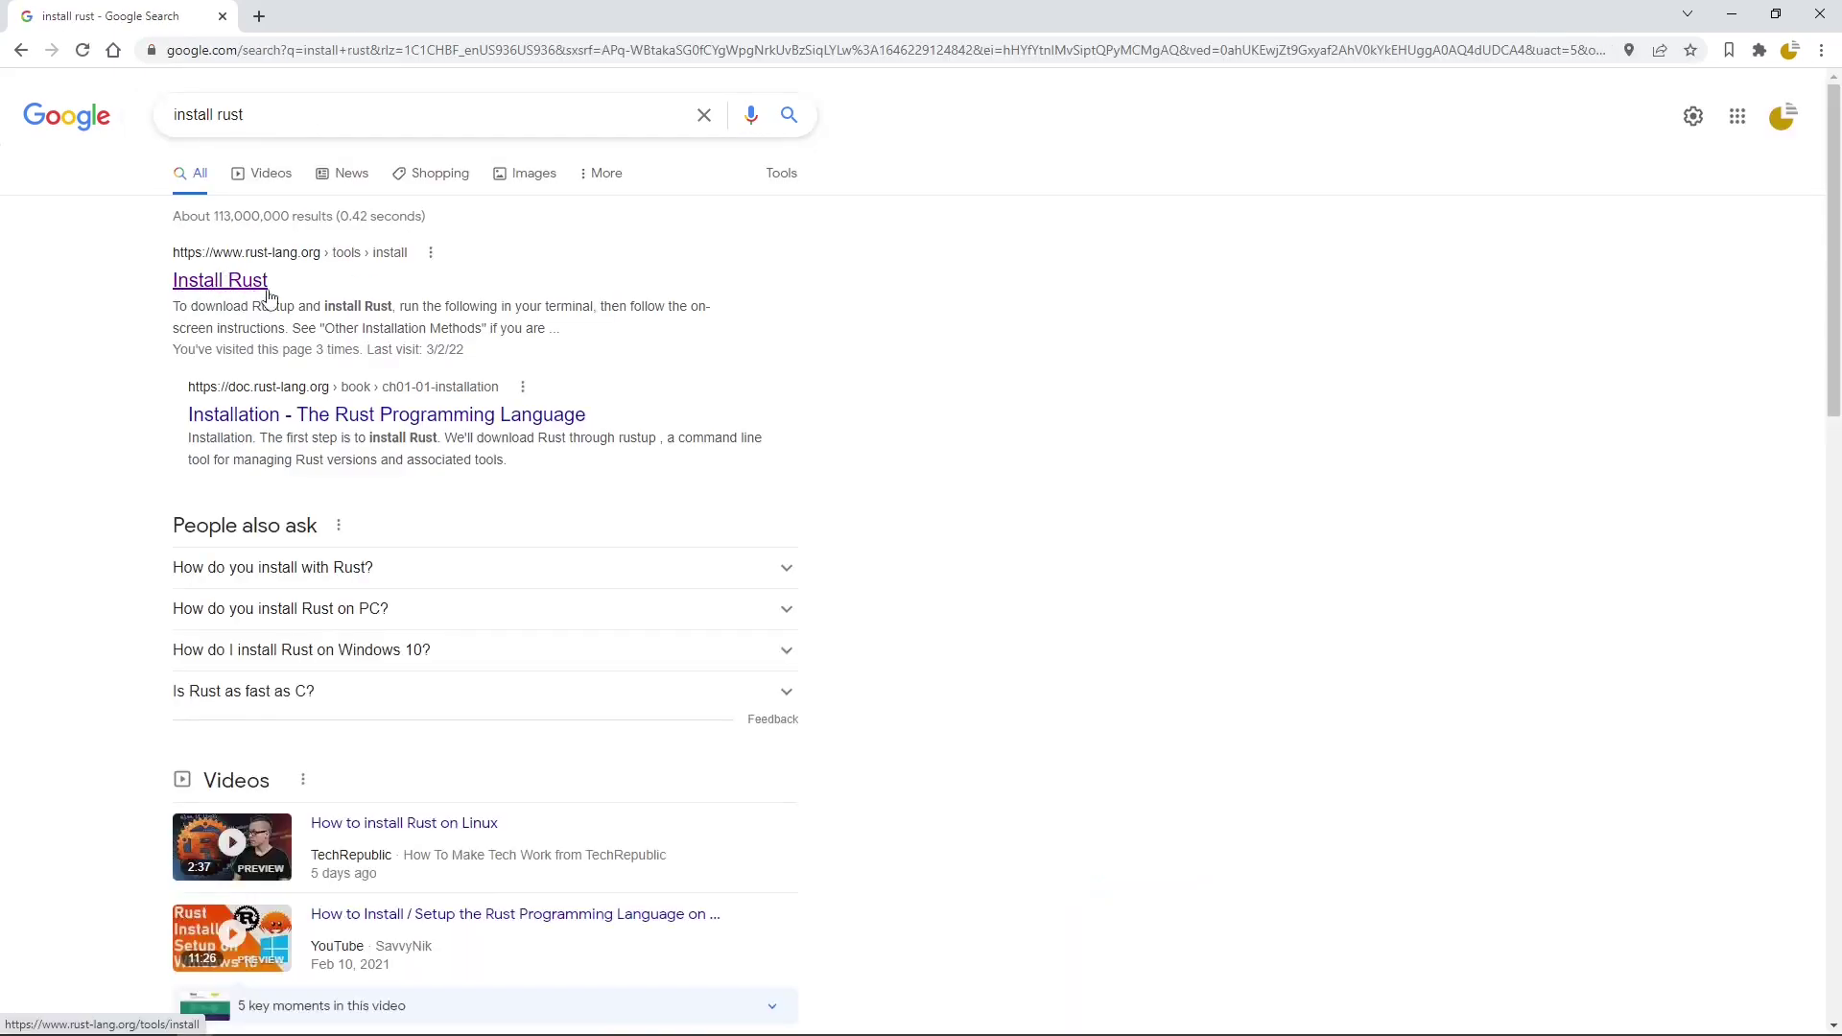
click(235, 285)
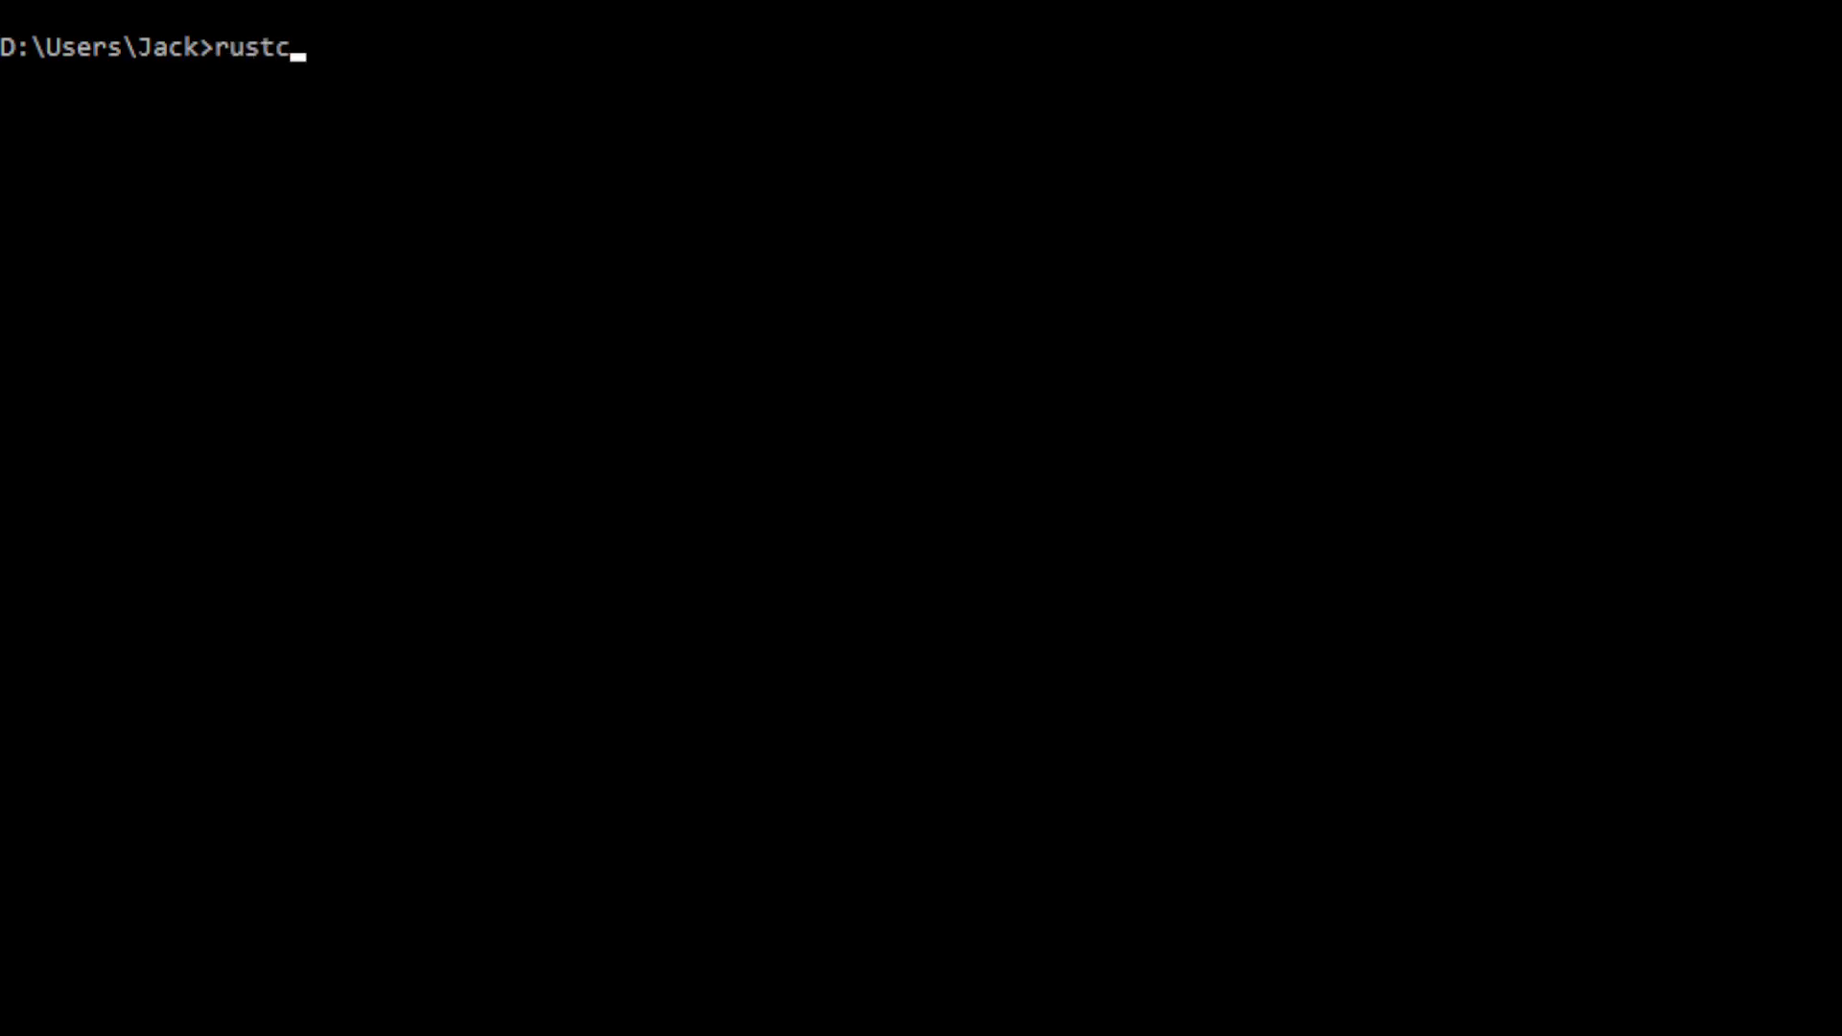
text( --version)
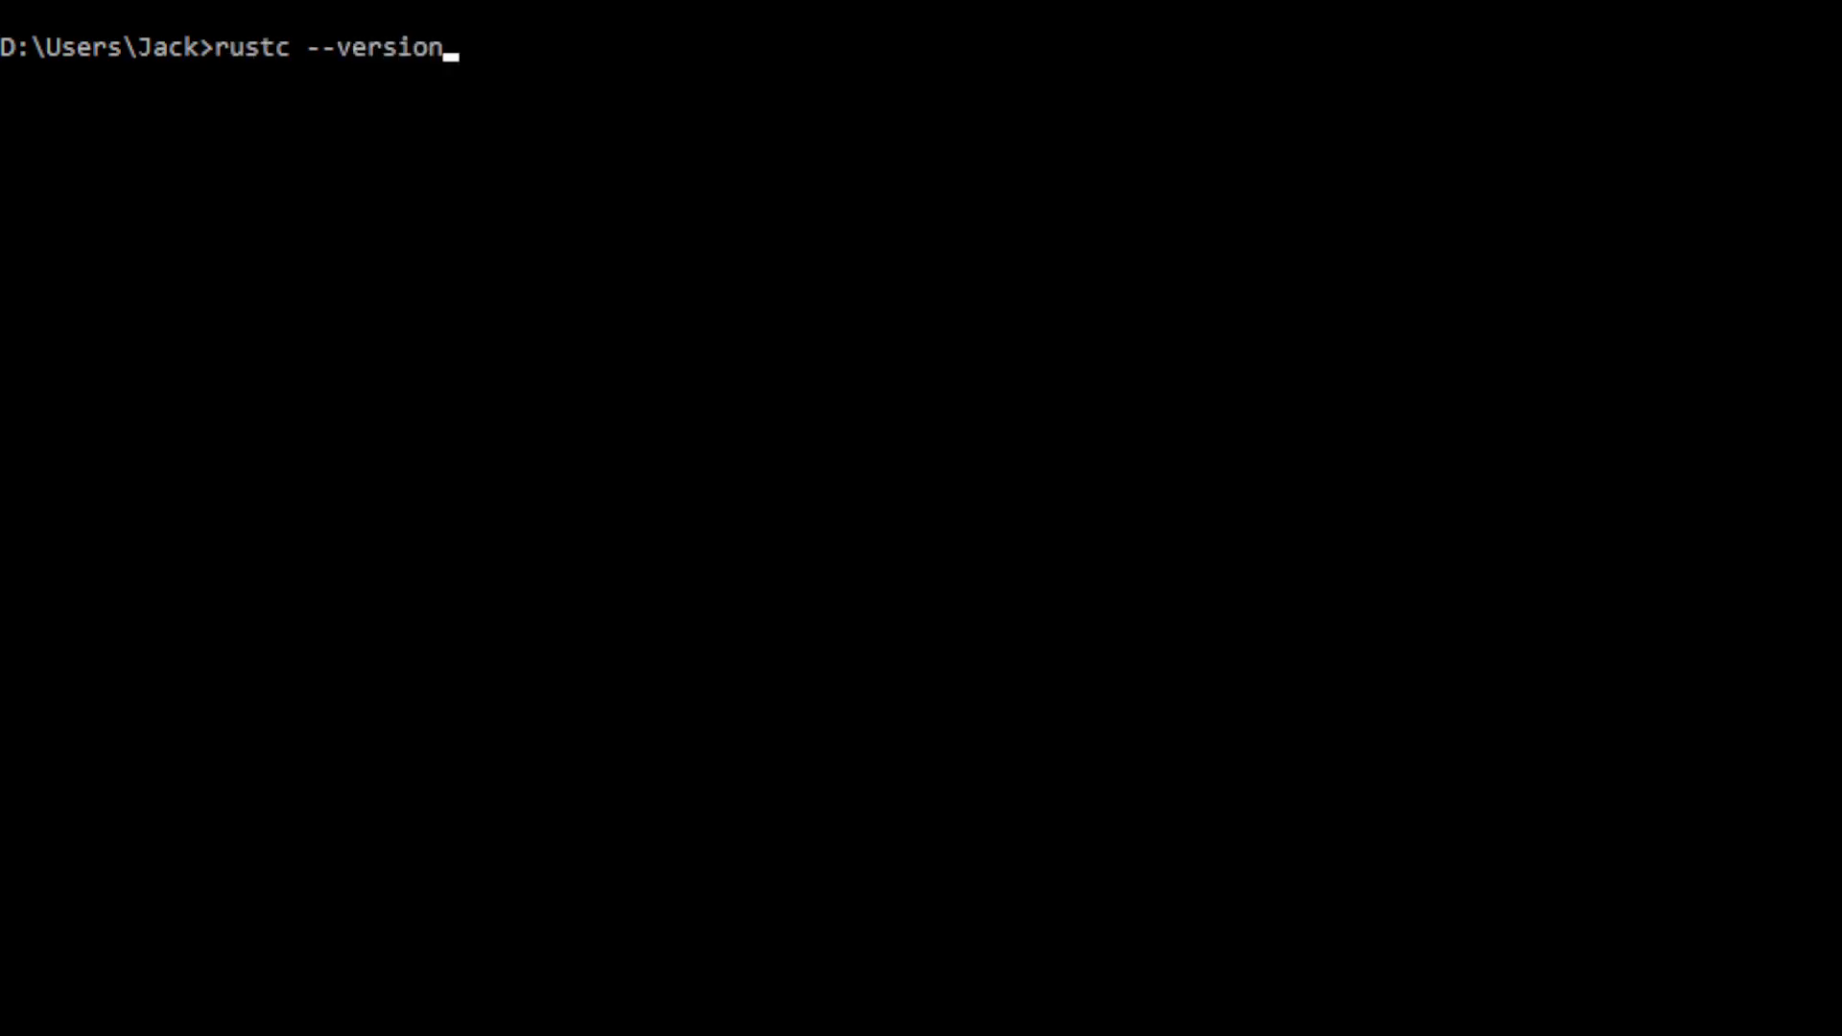
Run rustc --version and cargo --version, both reporting 1.55.0
key(Return)
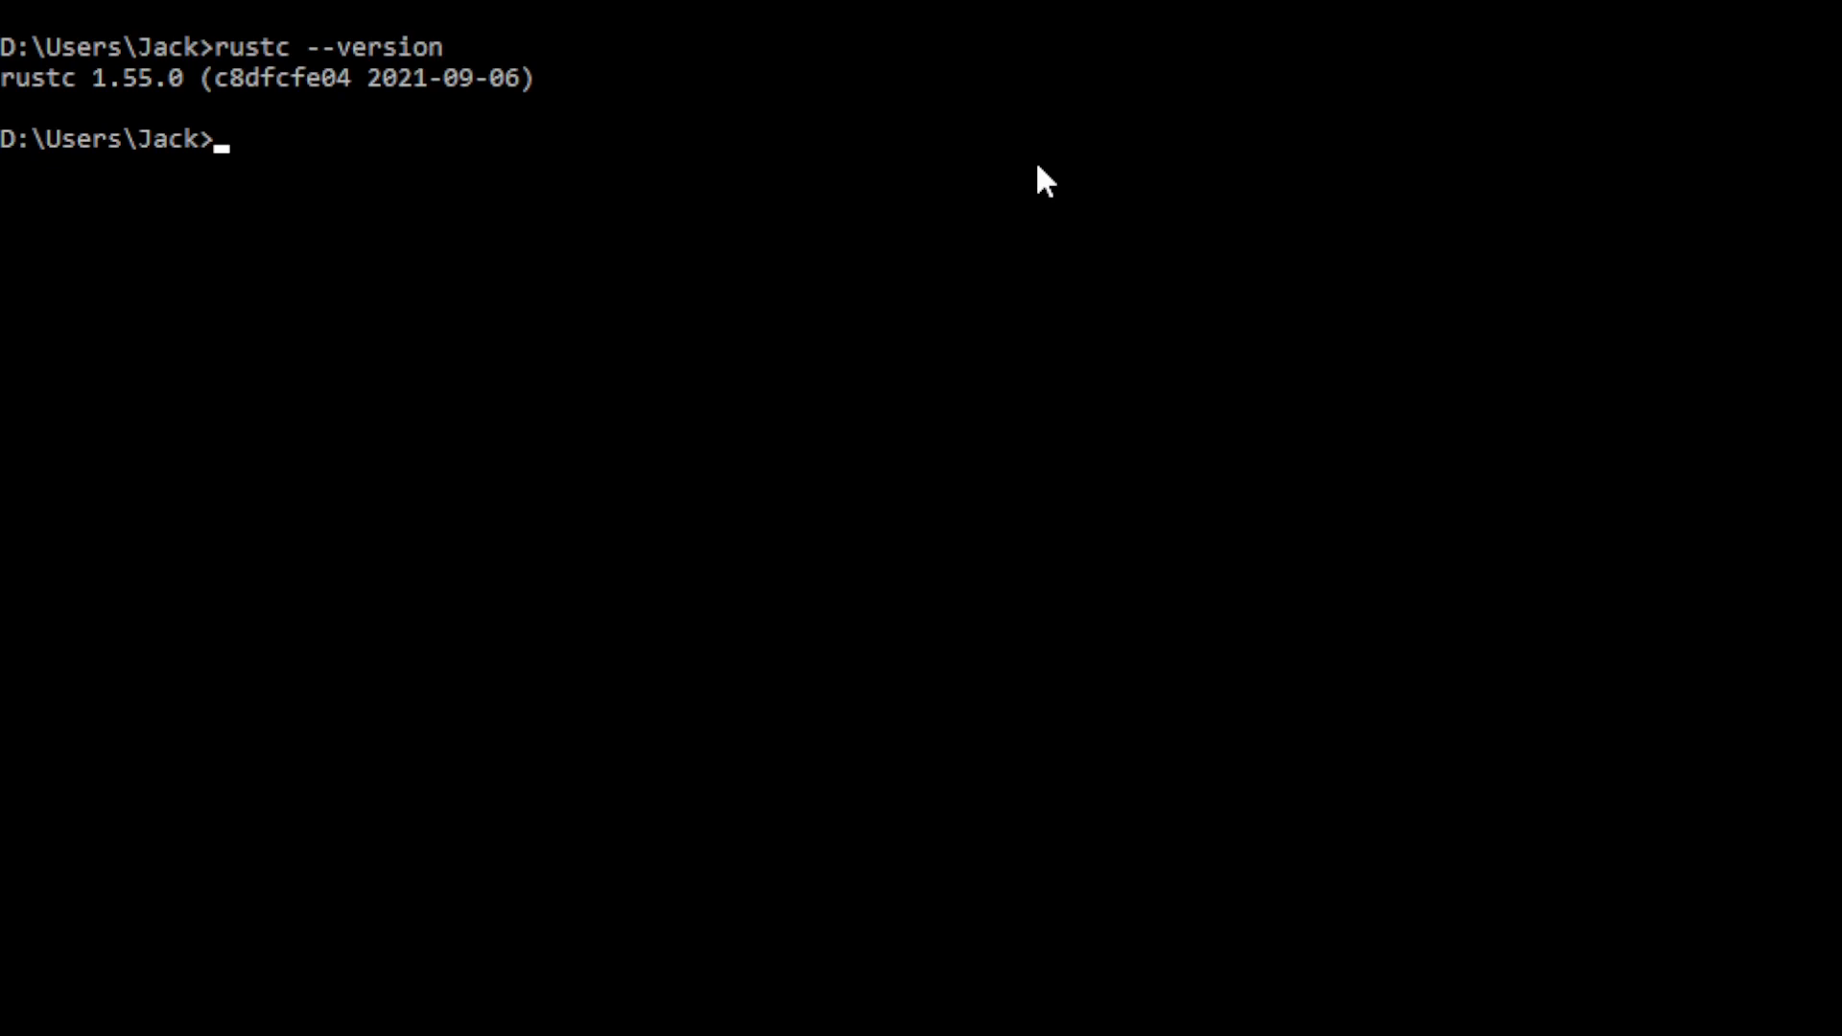
text(carg)
text(o --version)
key(Return)
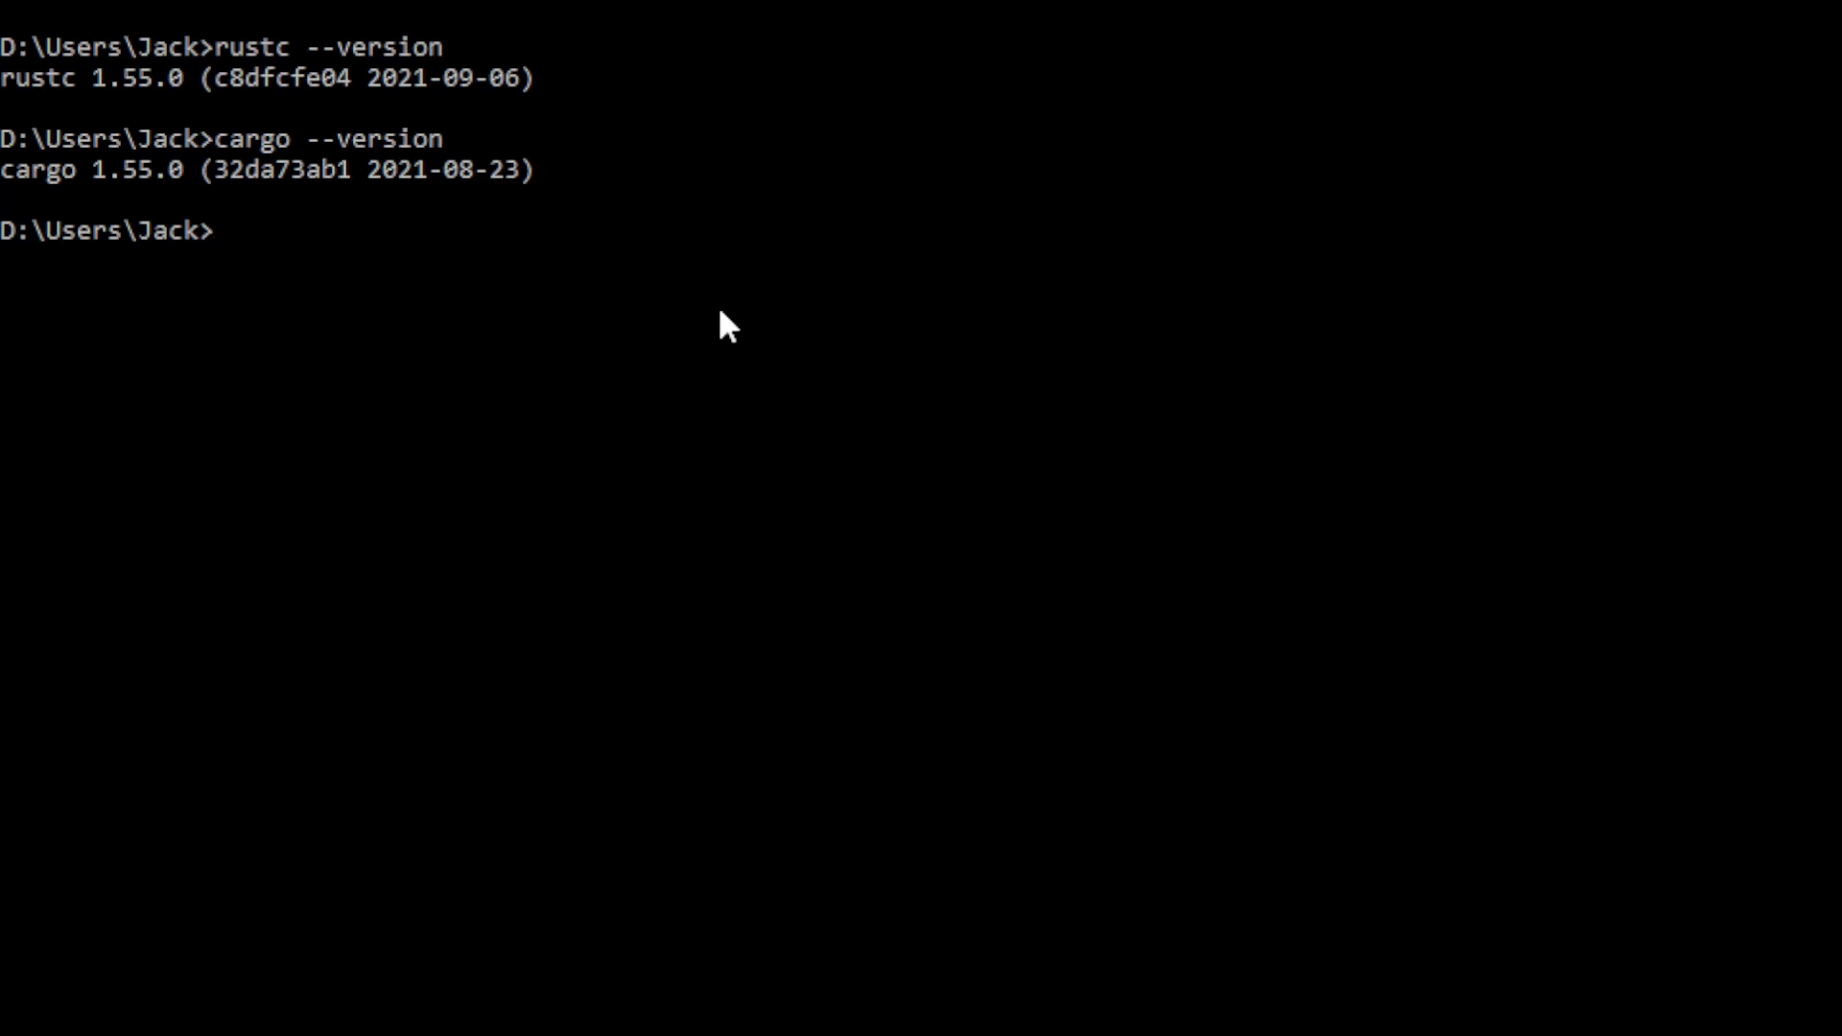
text(rustu)
text(p update)
text(cd code)
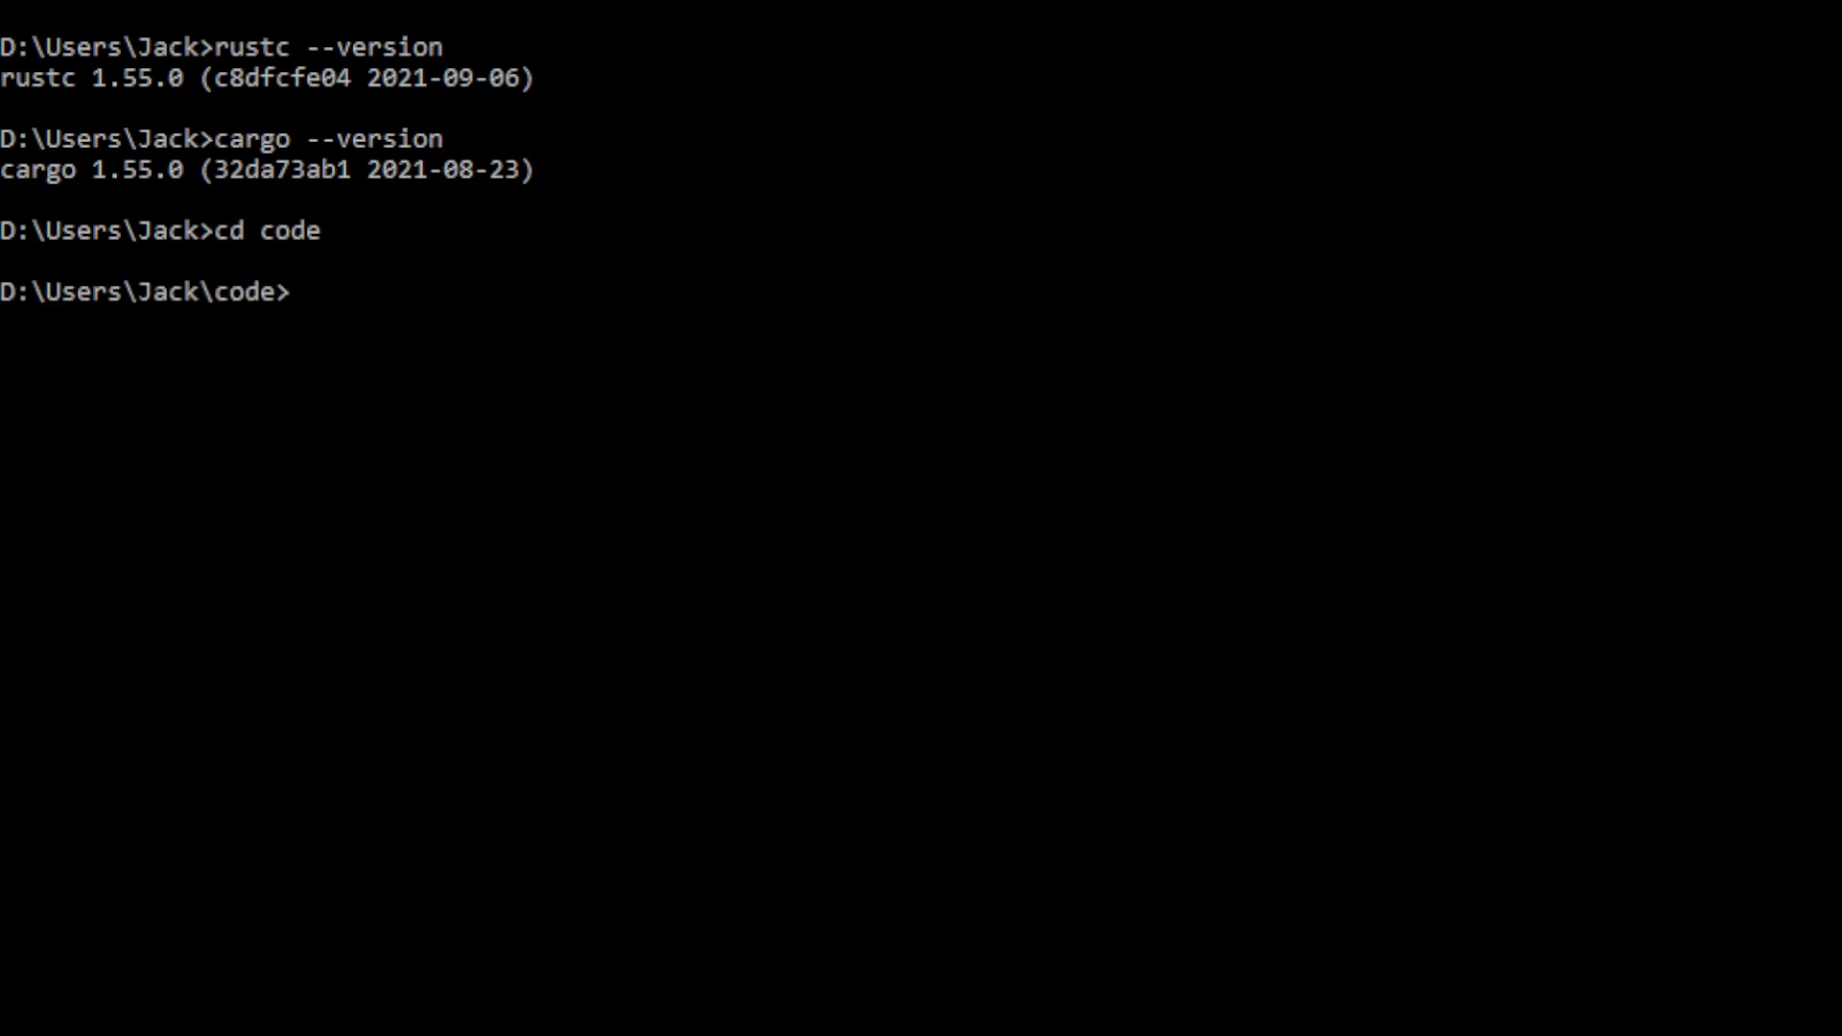
text(ca)
text(rgo new w)
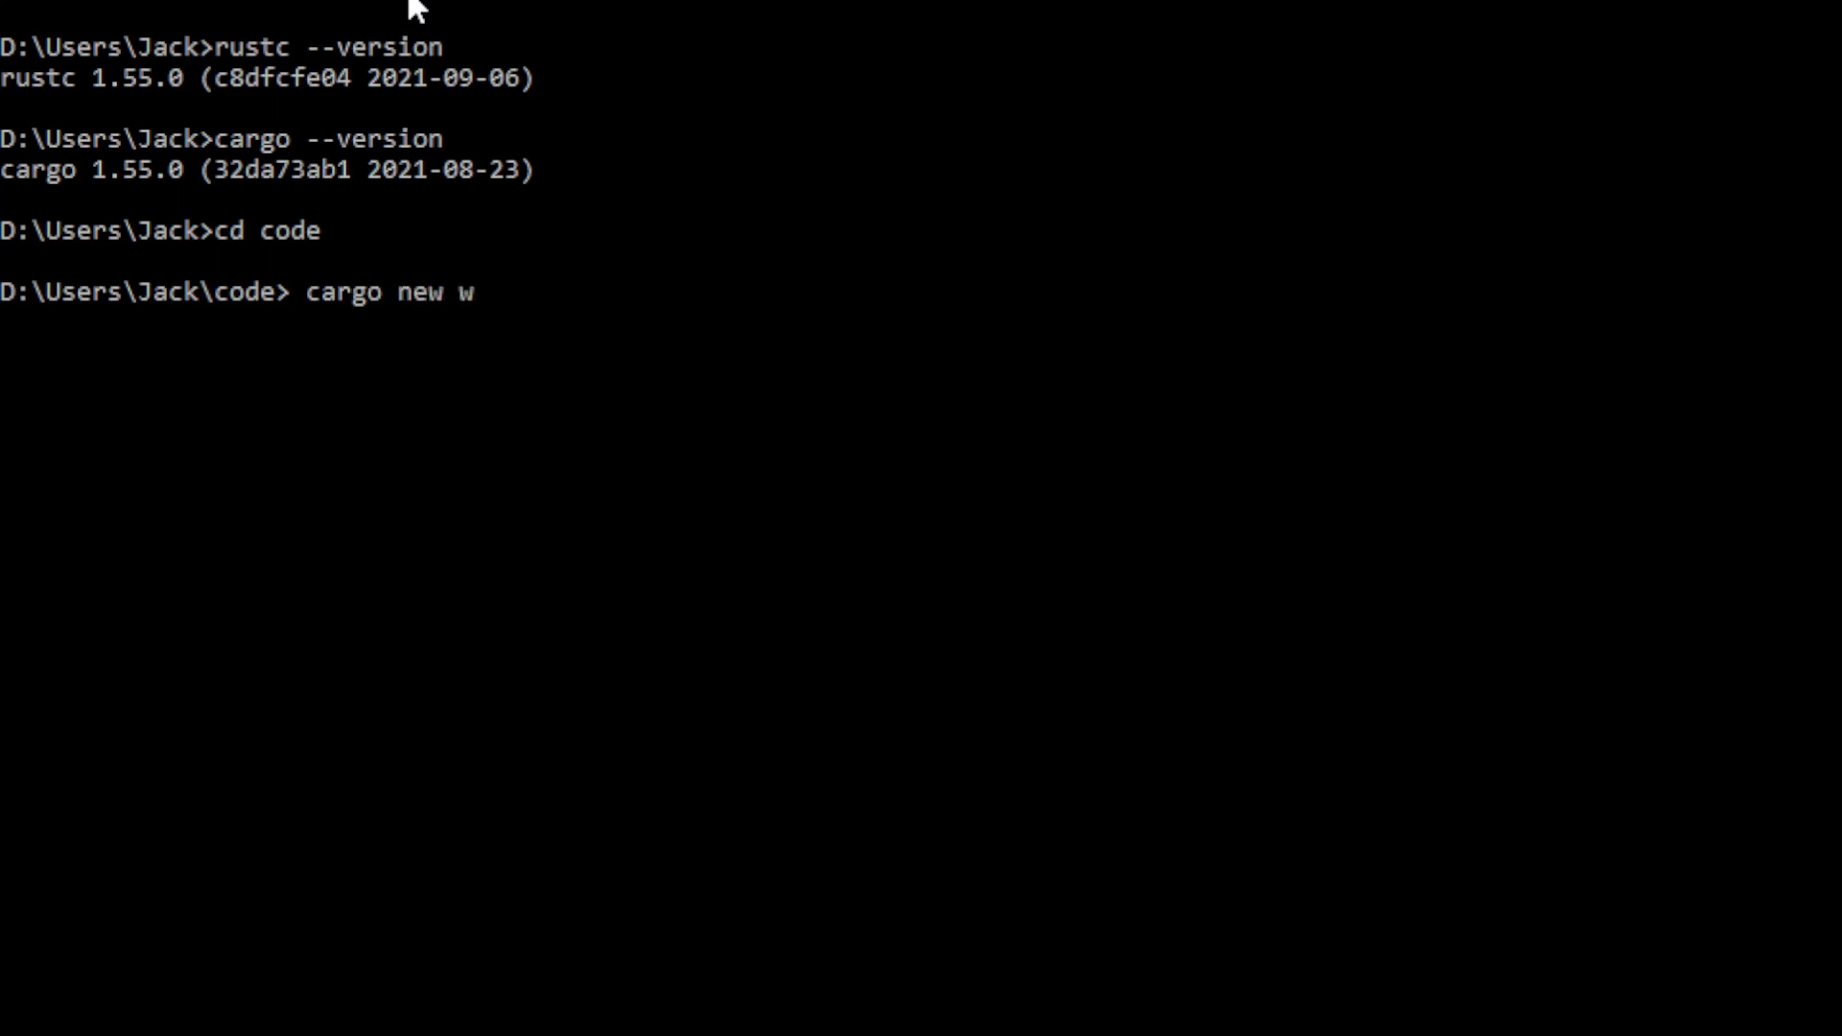
text(gpu02)
Run 'cargo new wgpu02', 'cd wgpu02' and 'code .' to open the project
key(Return)
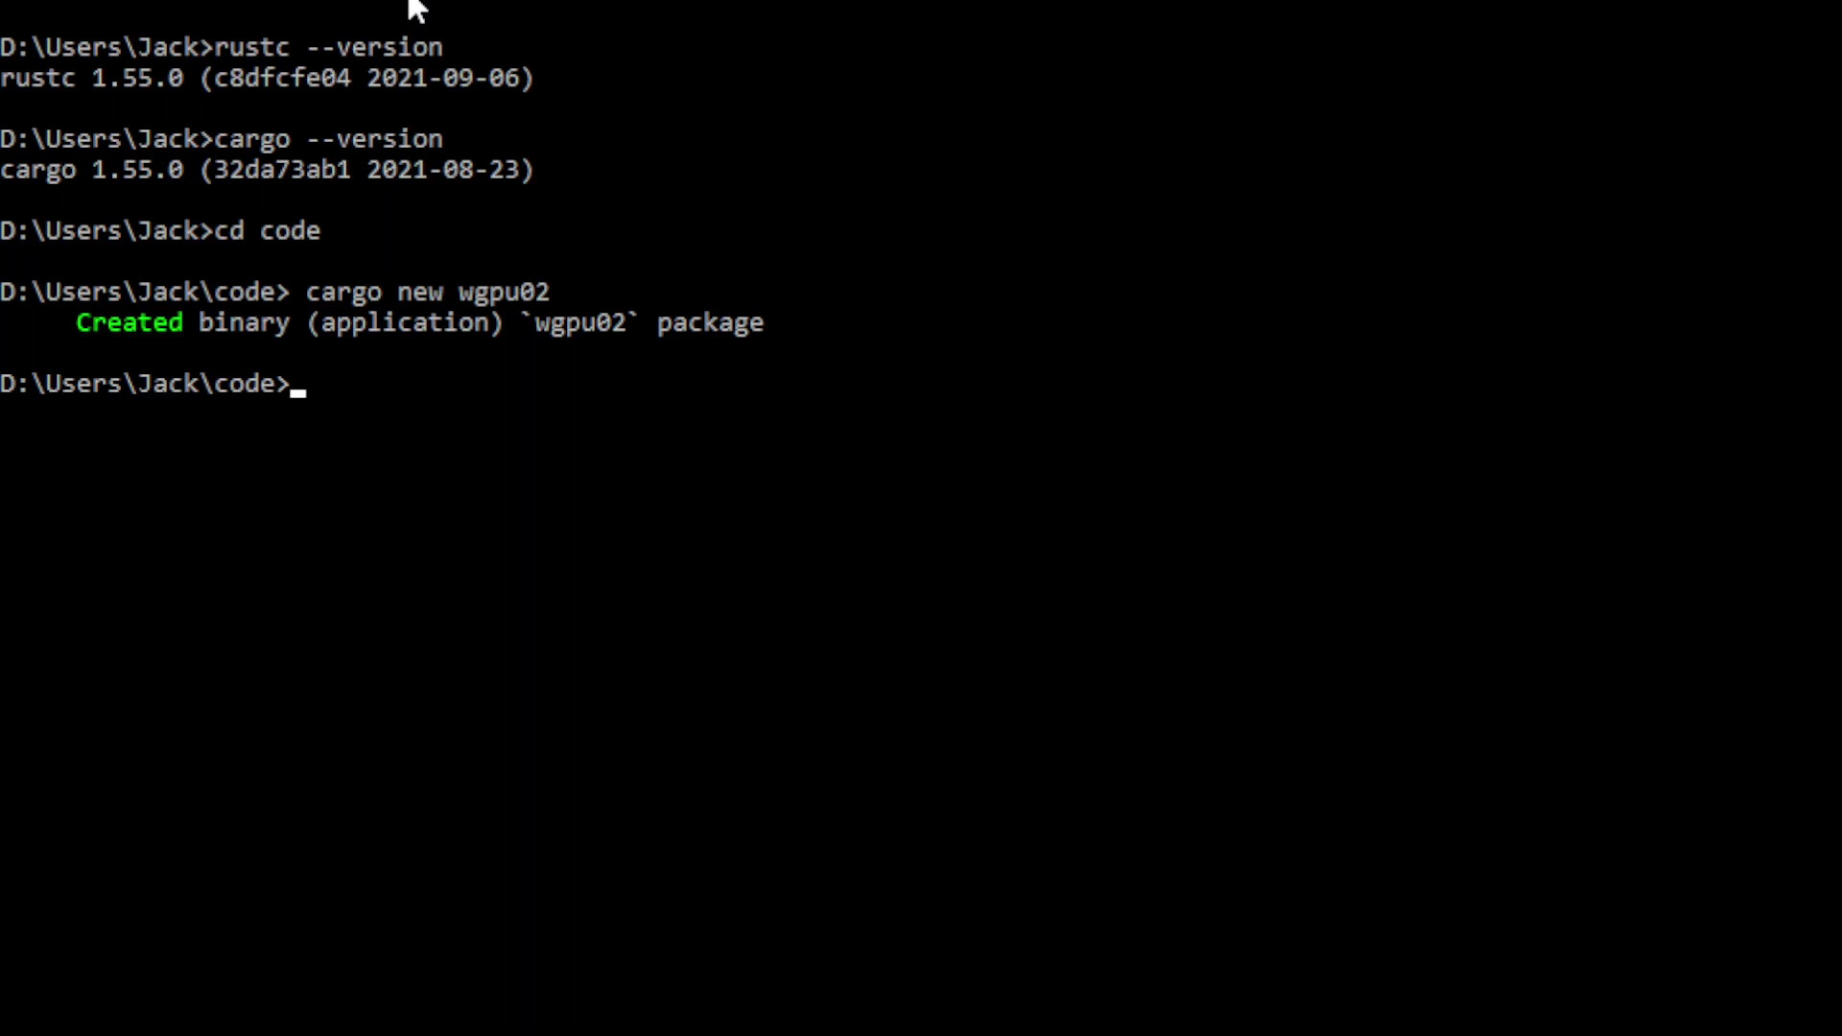
text(cd)
text( wgpu02)
key(Return)
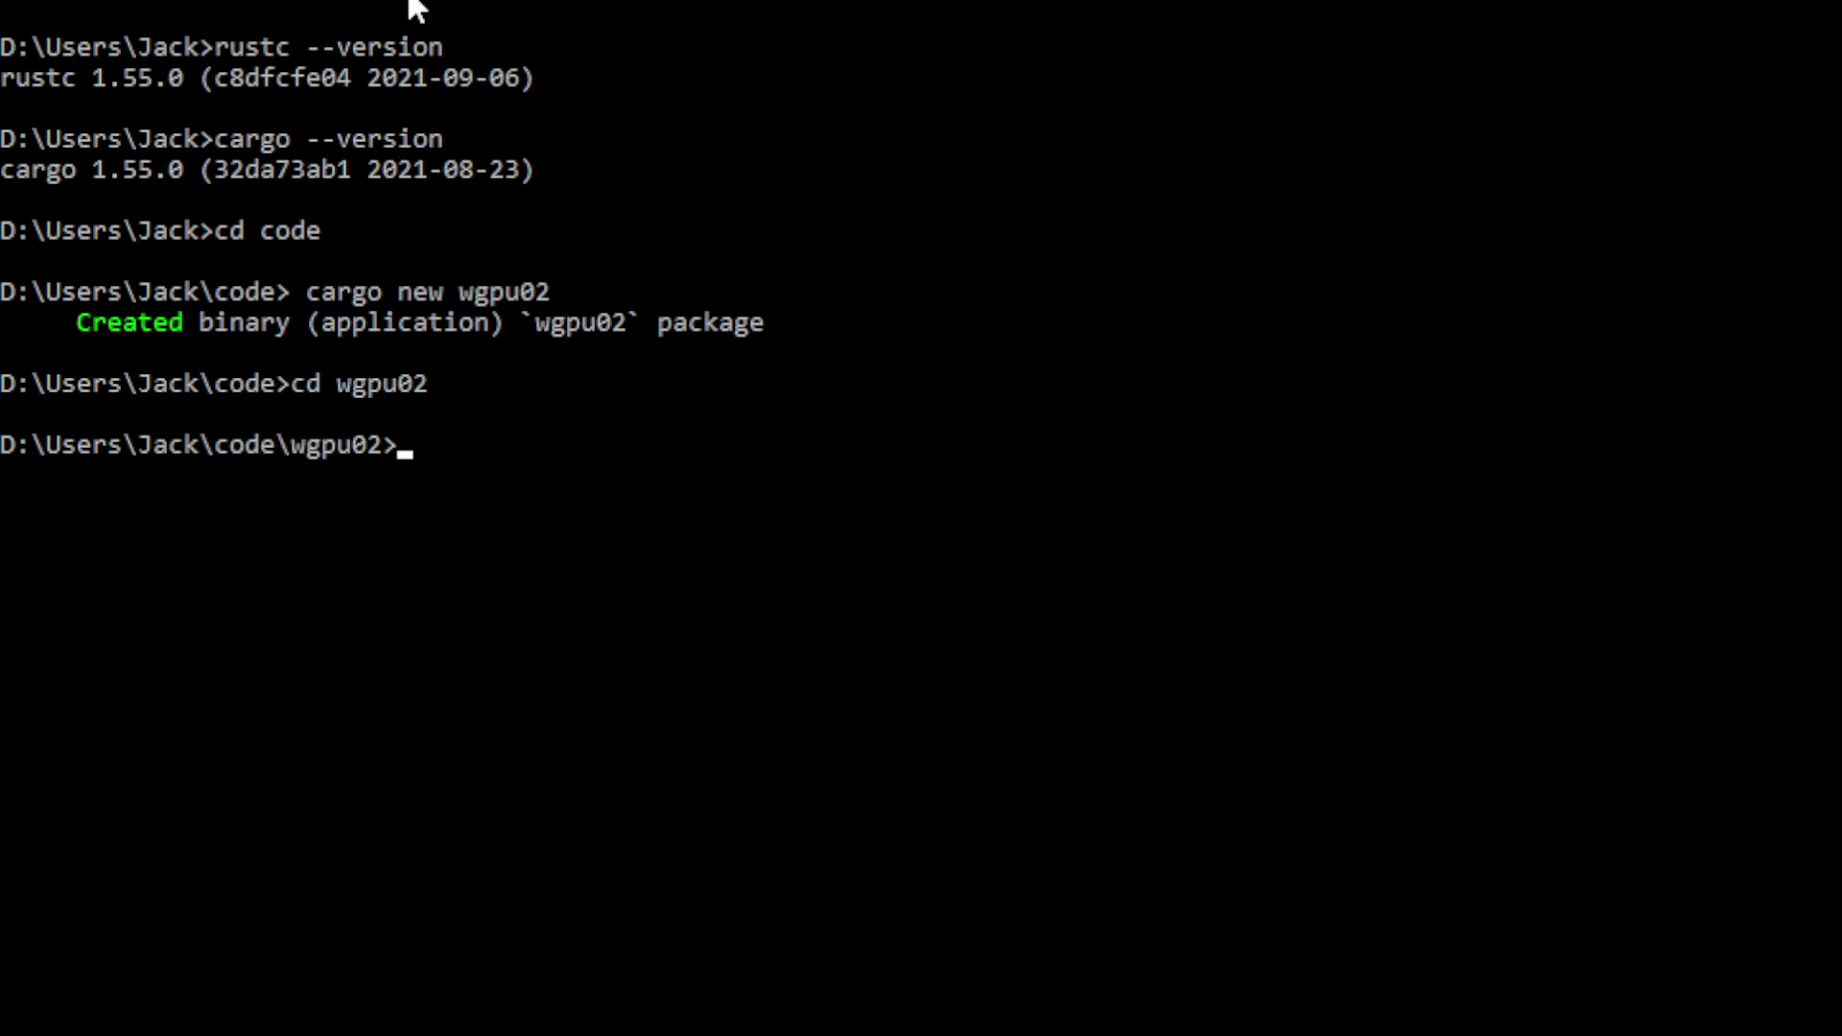
text(co)
text(de .)
key(Return)
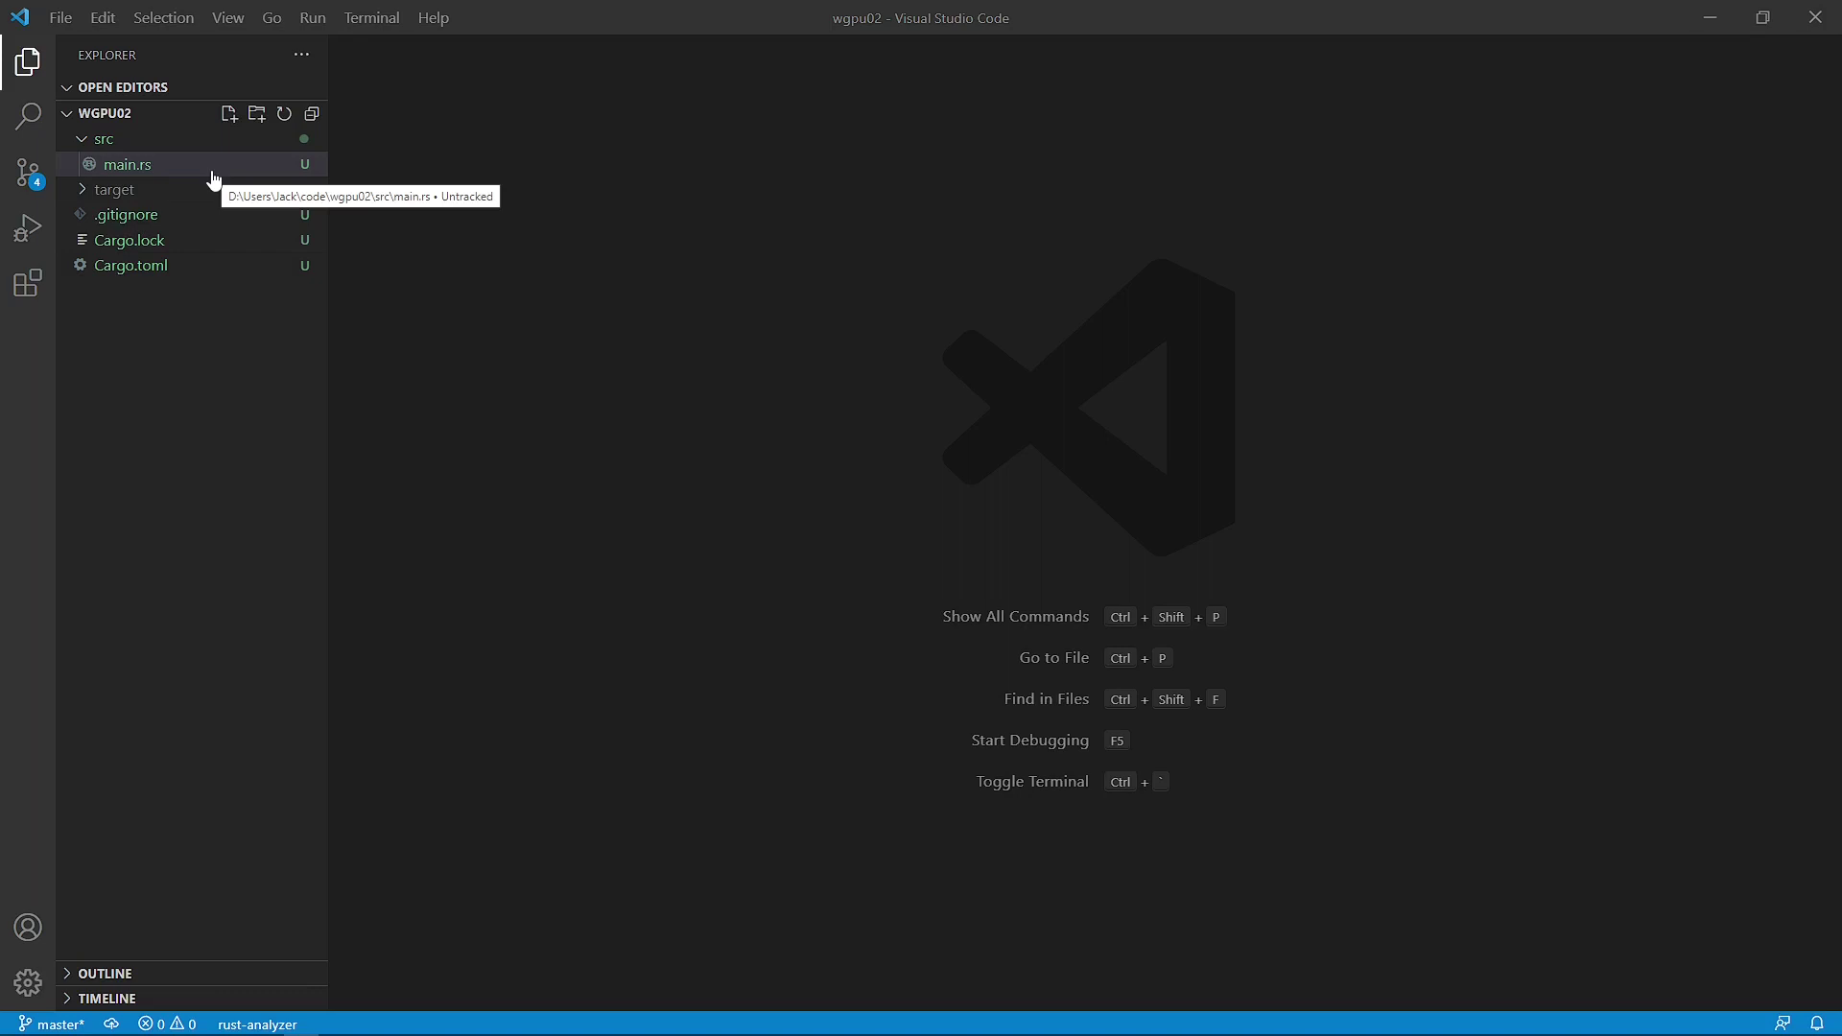
click(24, 286)
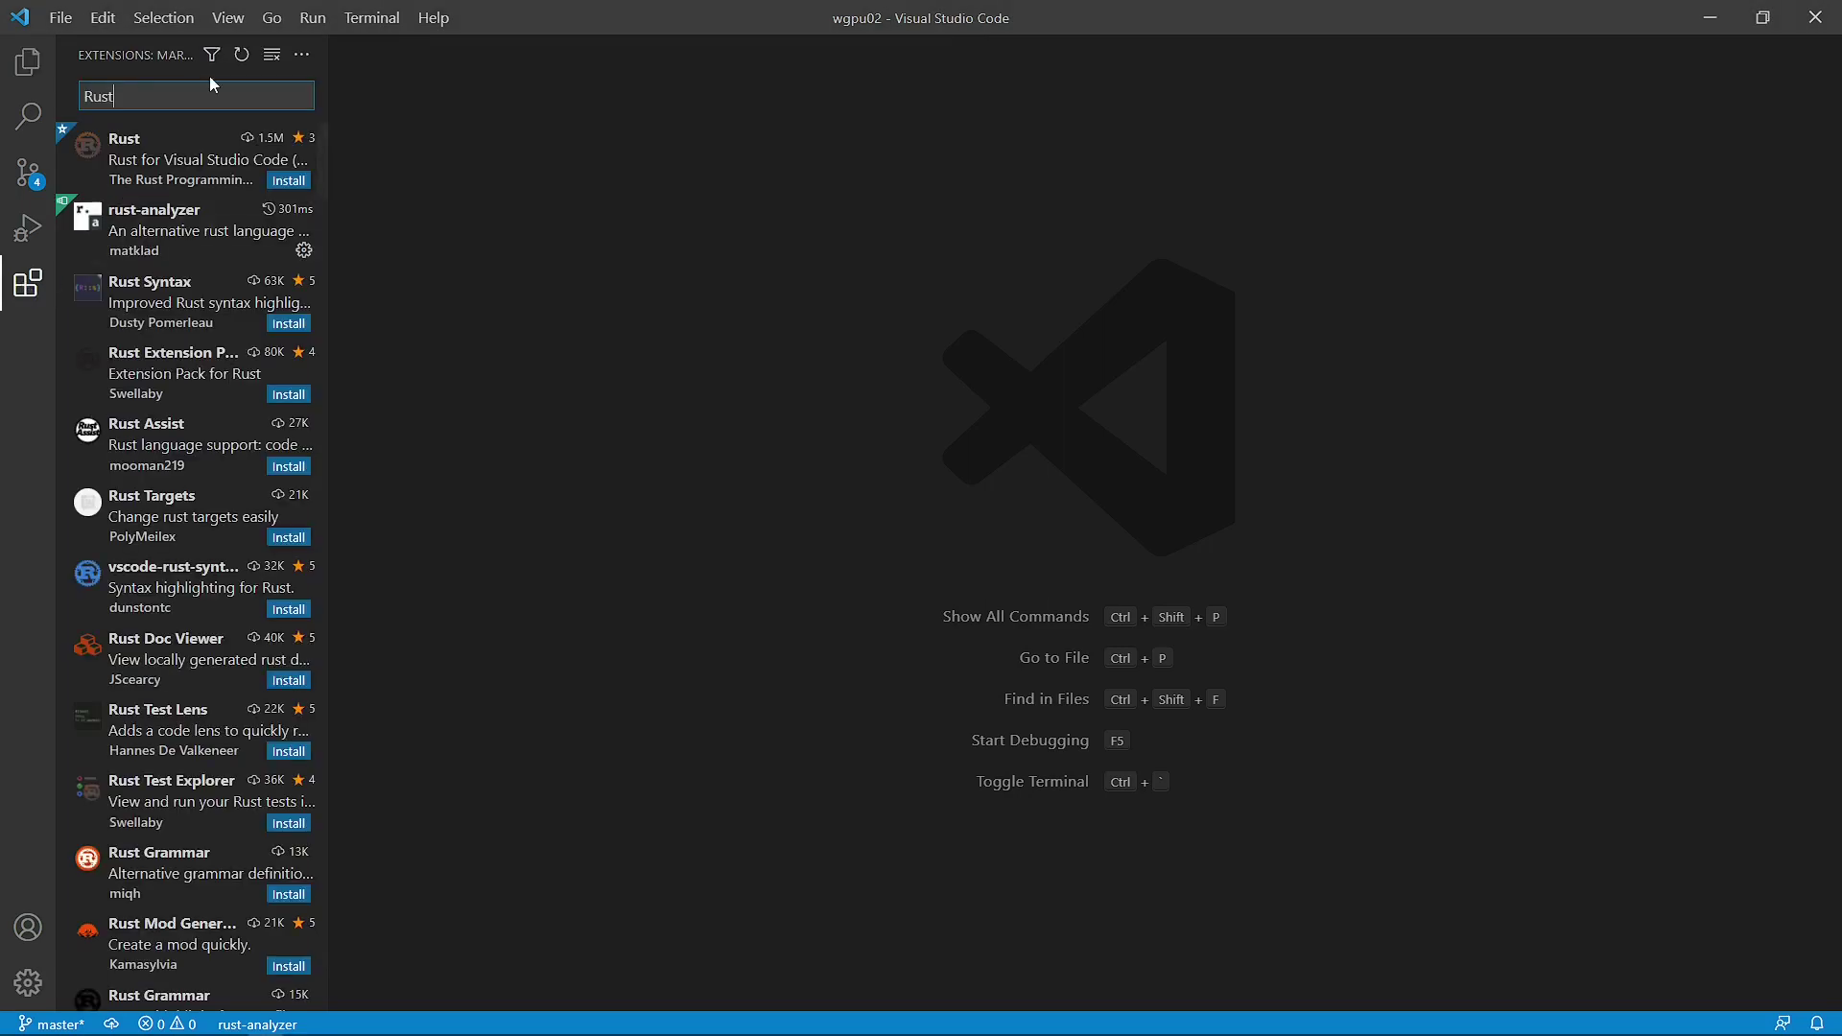
key(ctrl+a)
text(rust)
mouse_move(128, 164)
key(ctrl+shift+e)
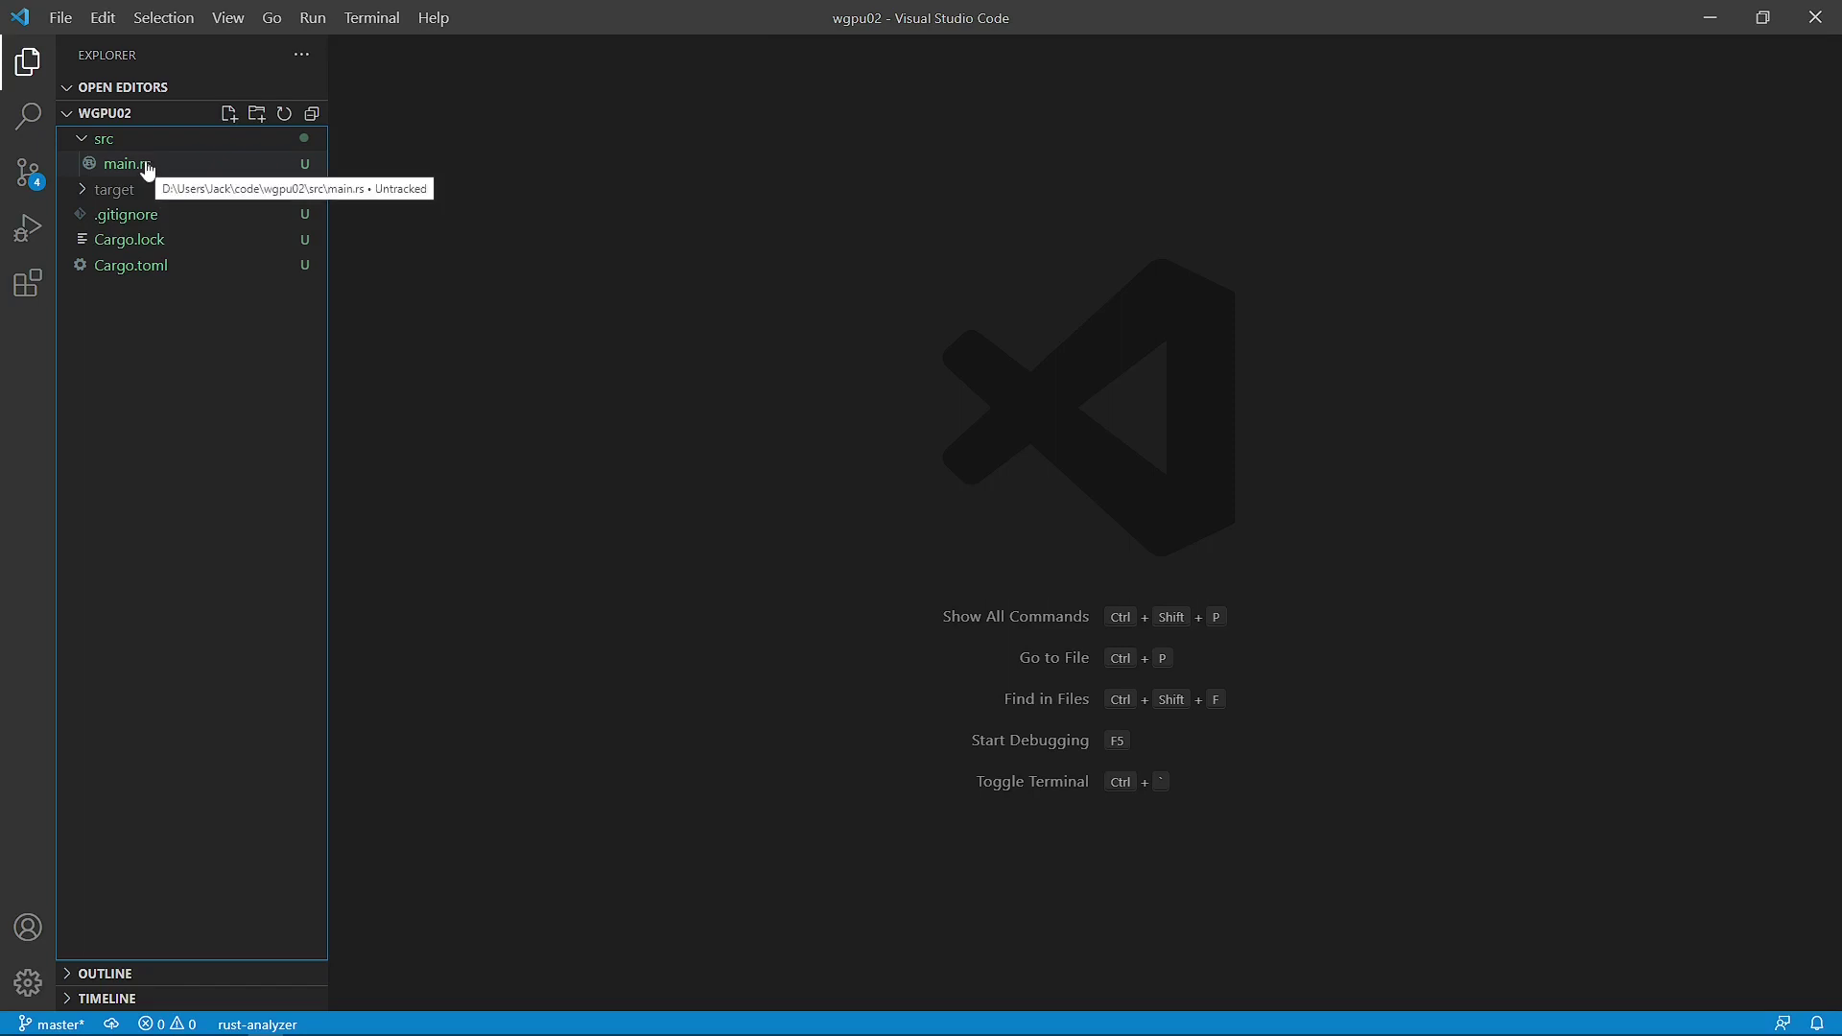
From main.rs, generate lldb launch configurations from Cargo.toml, then close launch.json
click(145, 166)
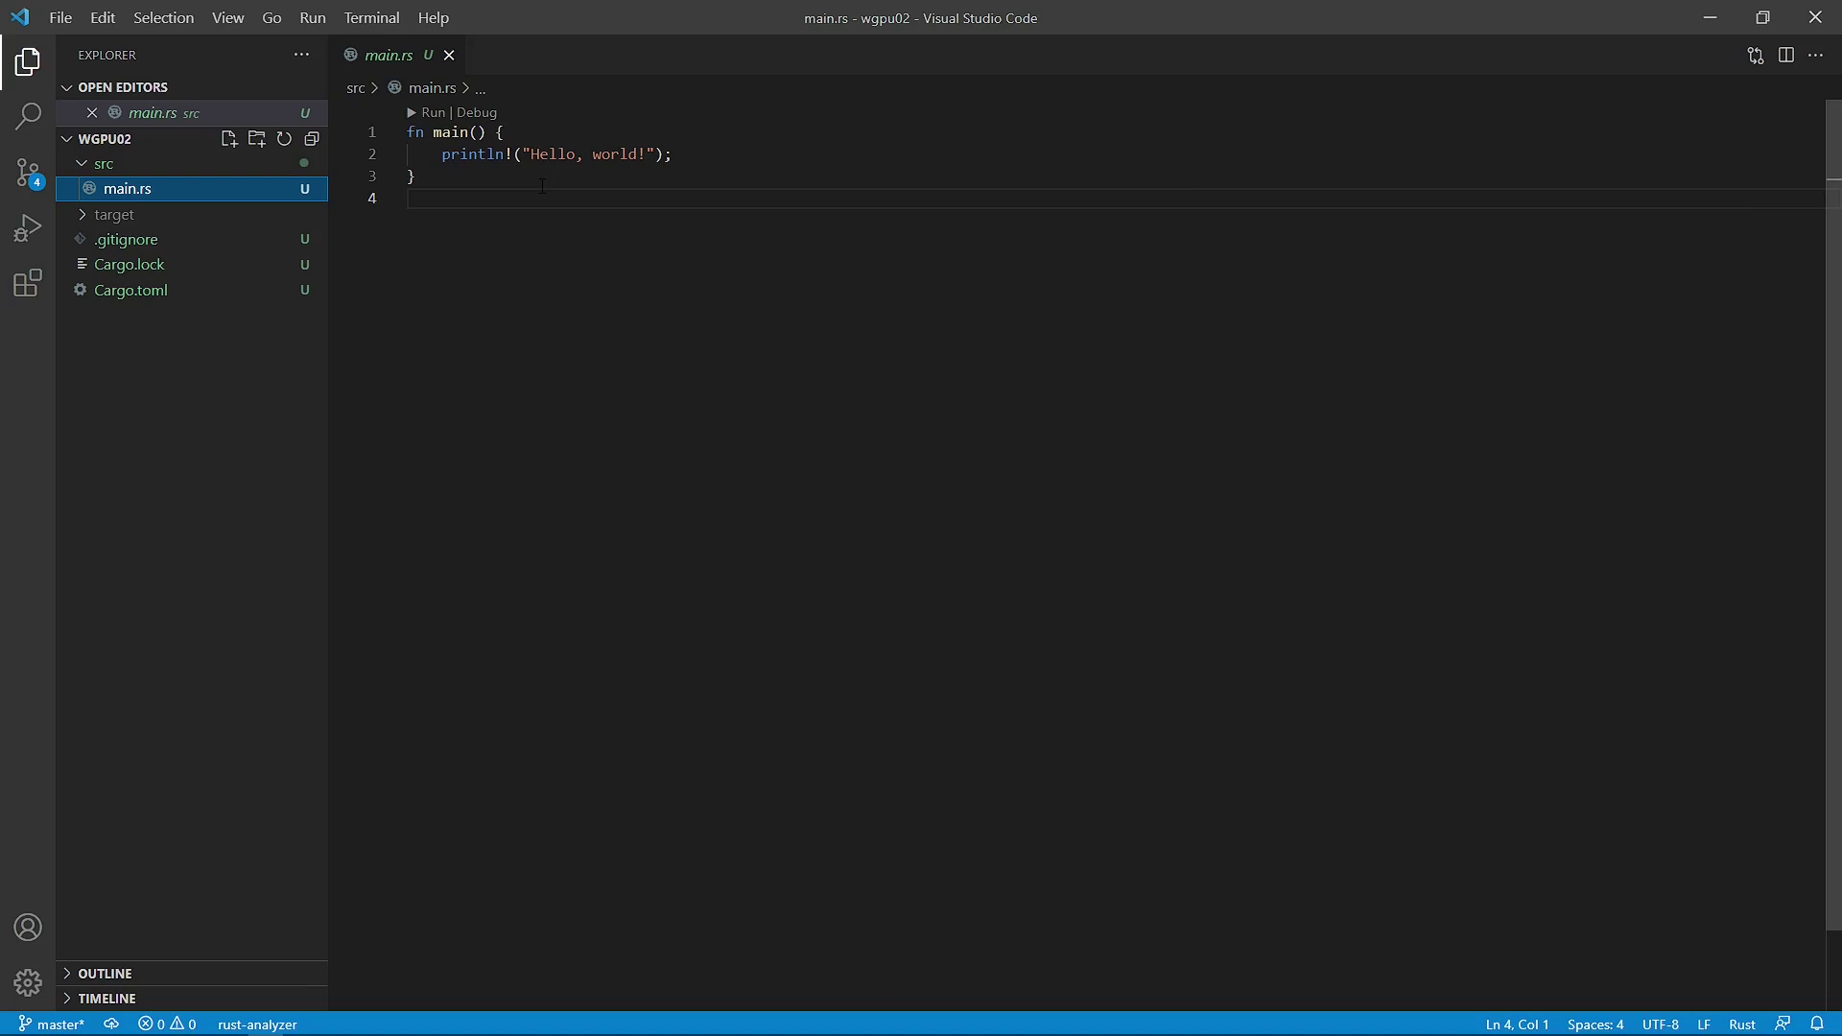
key(F5)
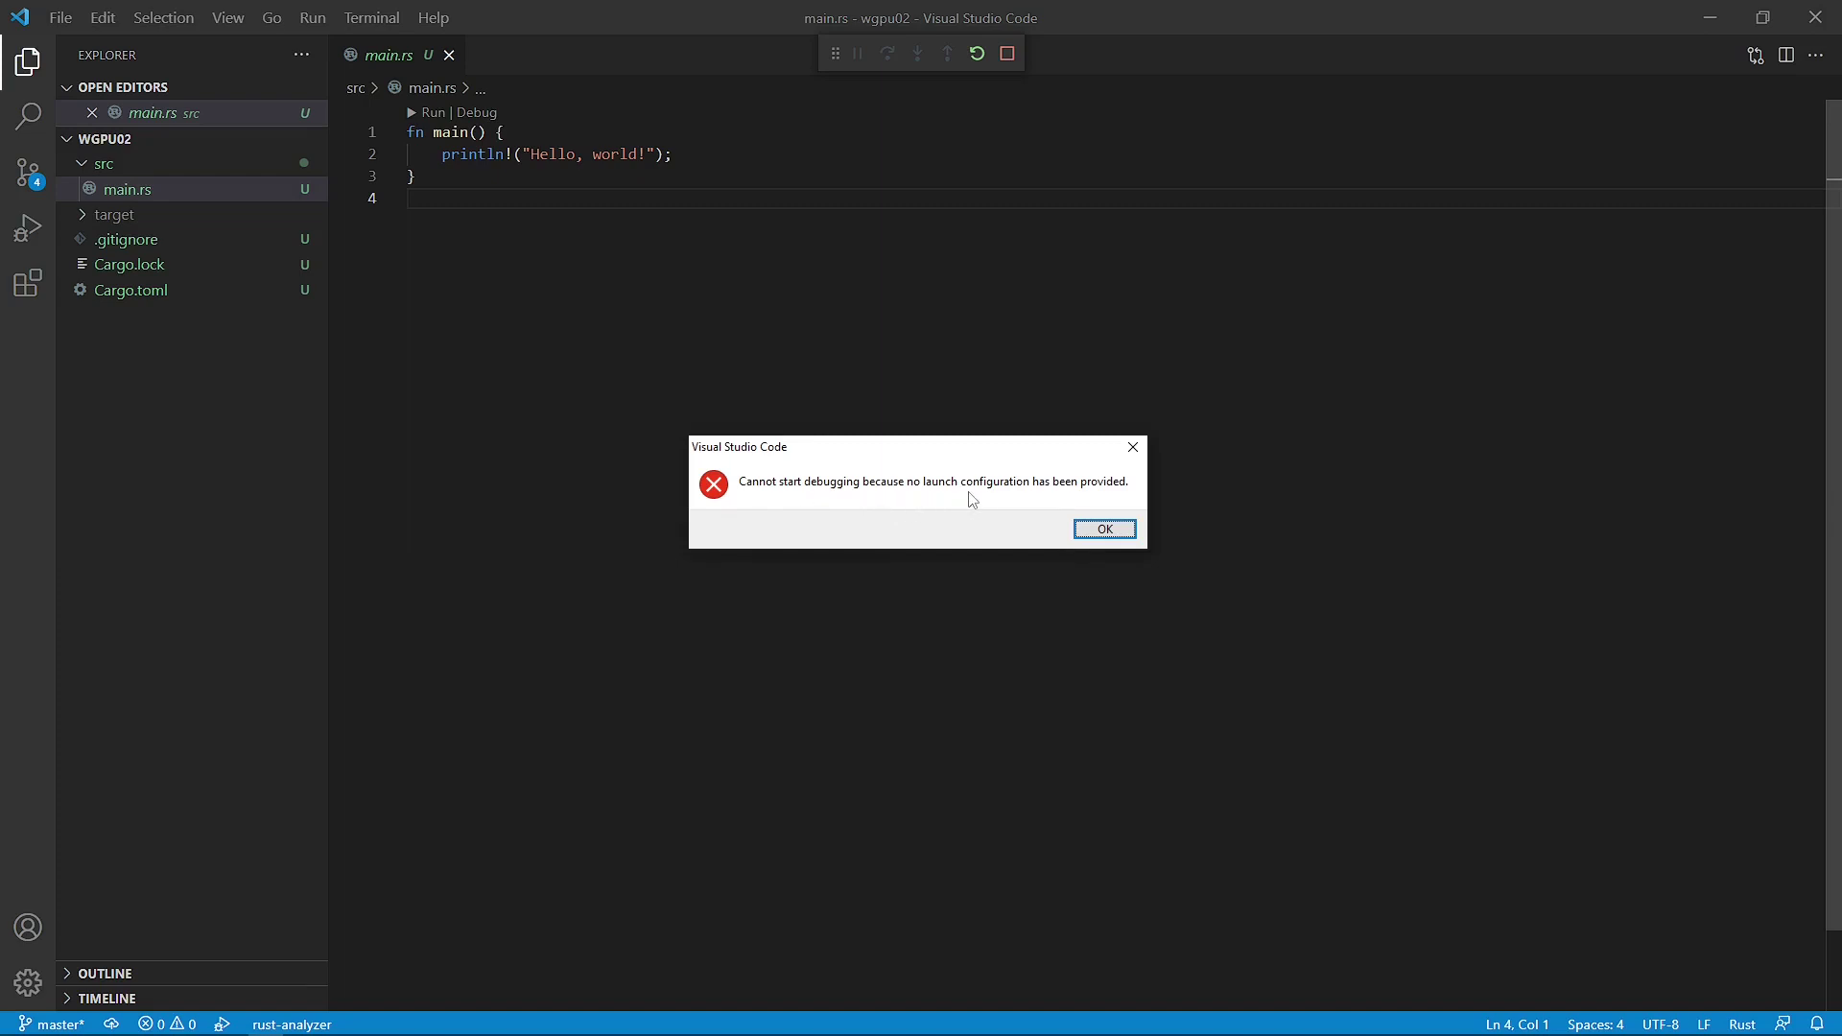
click(1103, 528)
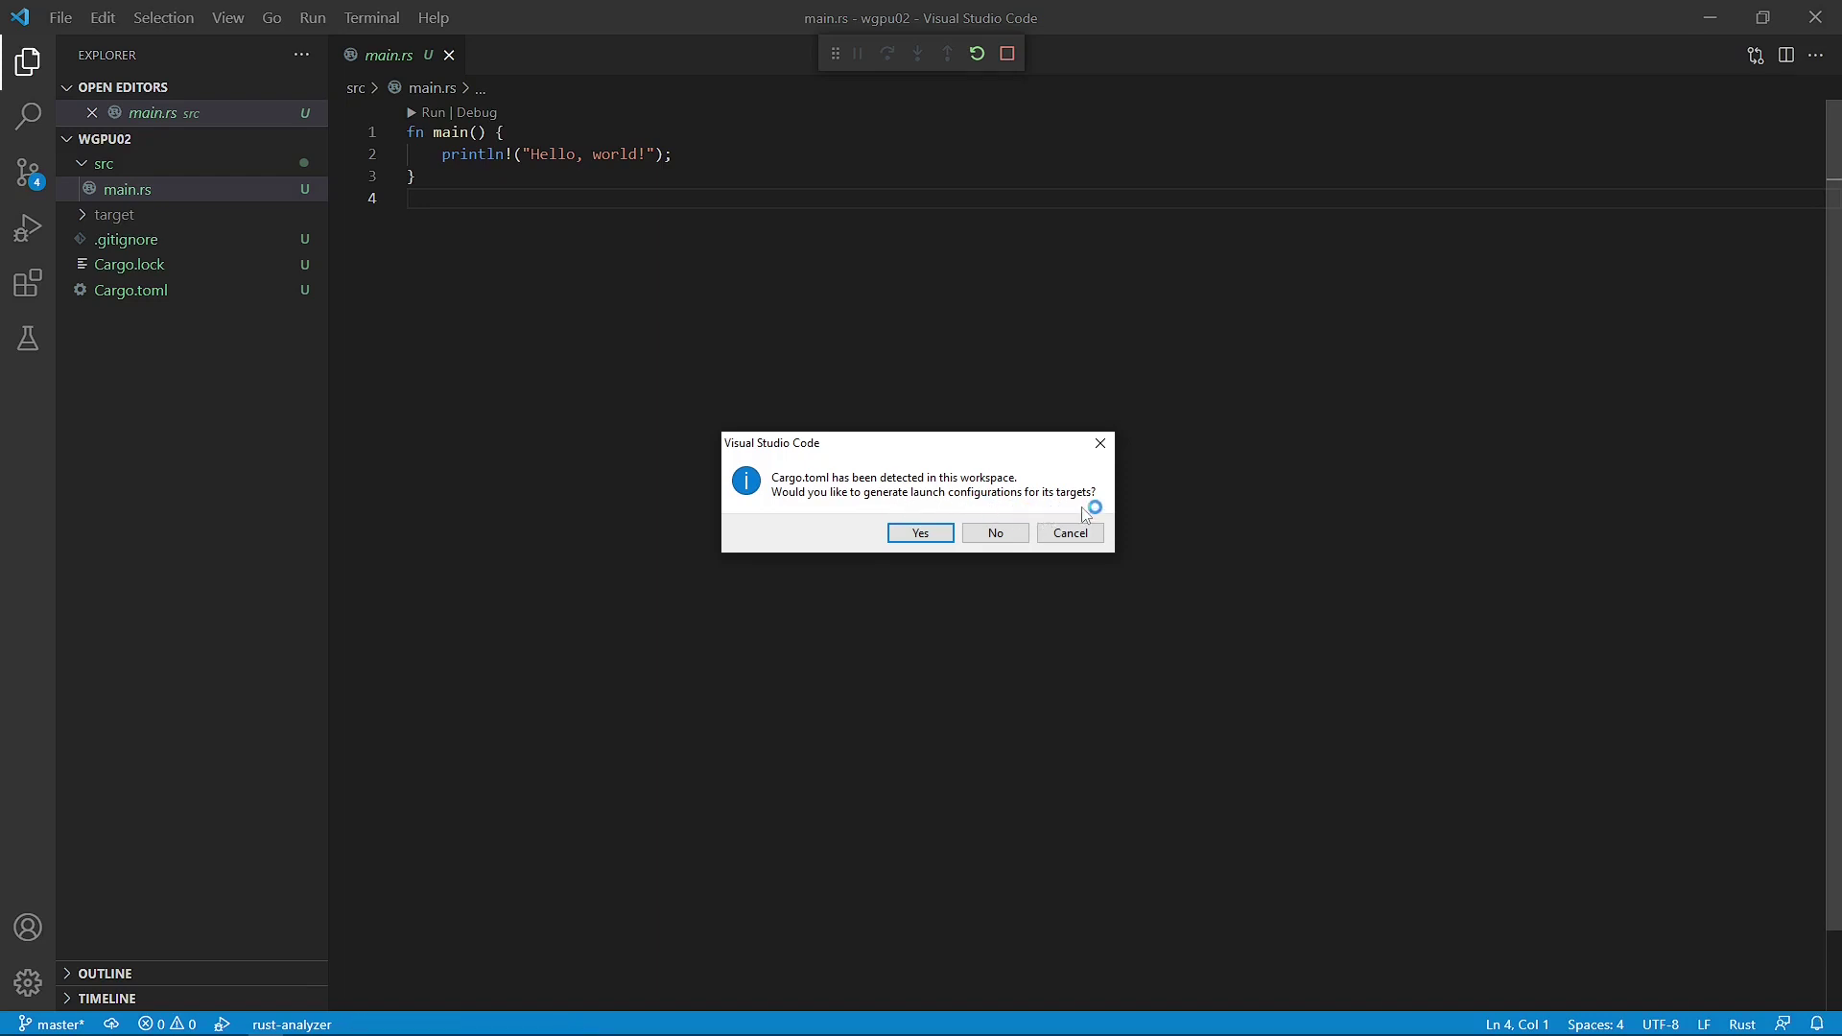
click(926, 536)
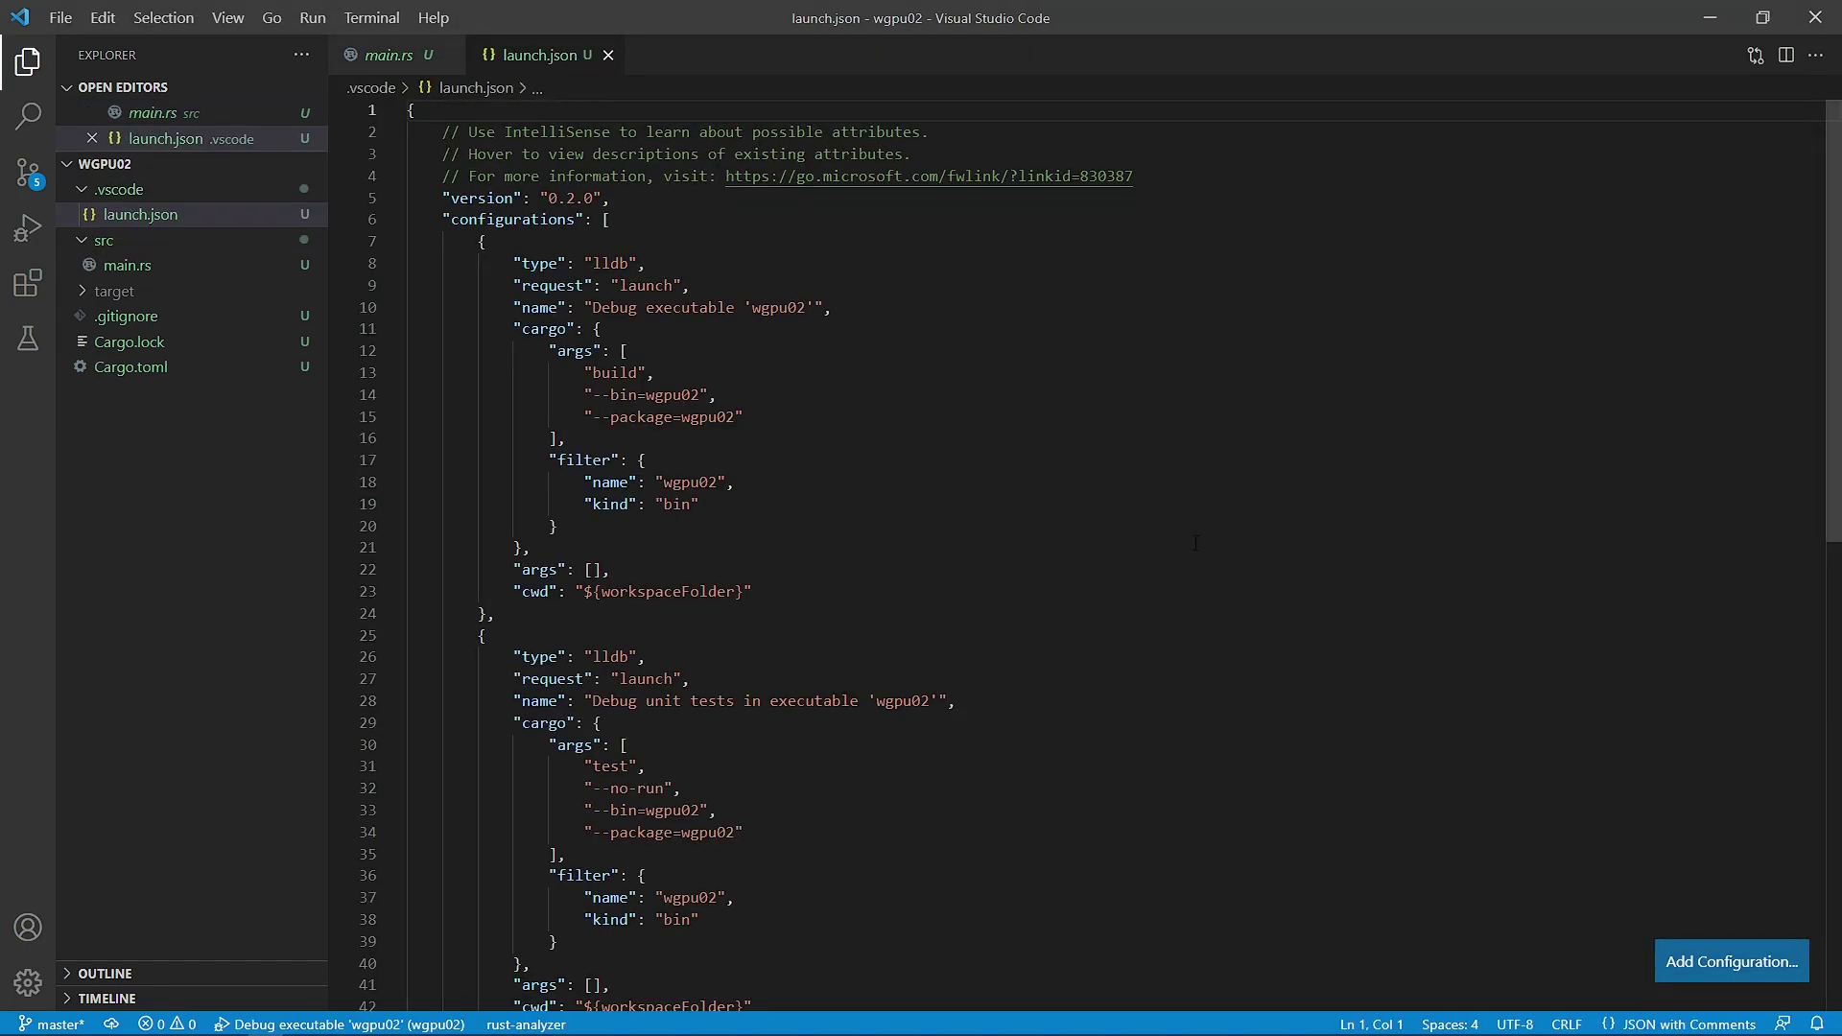
scroll(1195, 543, down, 4)
scroll(1207, 529, up, 4)
click(608, 56)
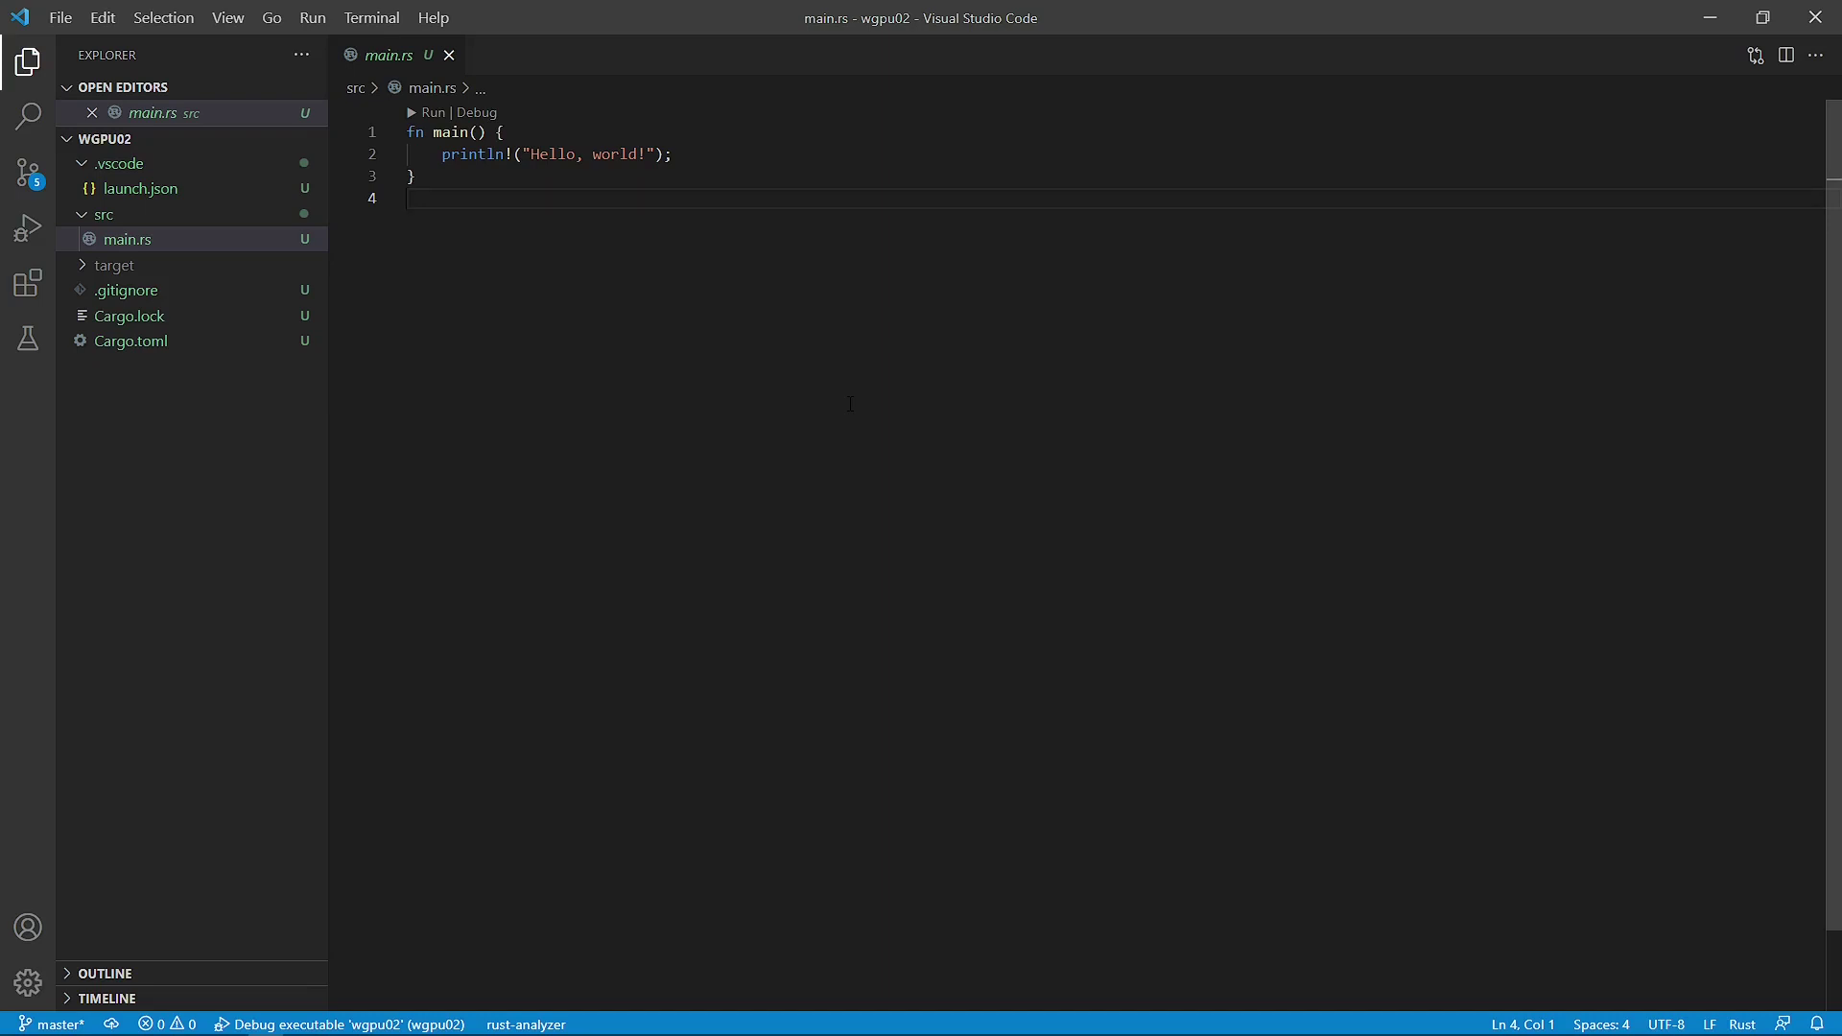
Run wgpu02 without debugging and highlight the printed 'Hello, world!' output
key(F5)
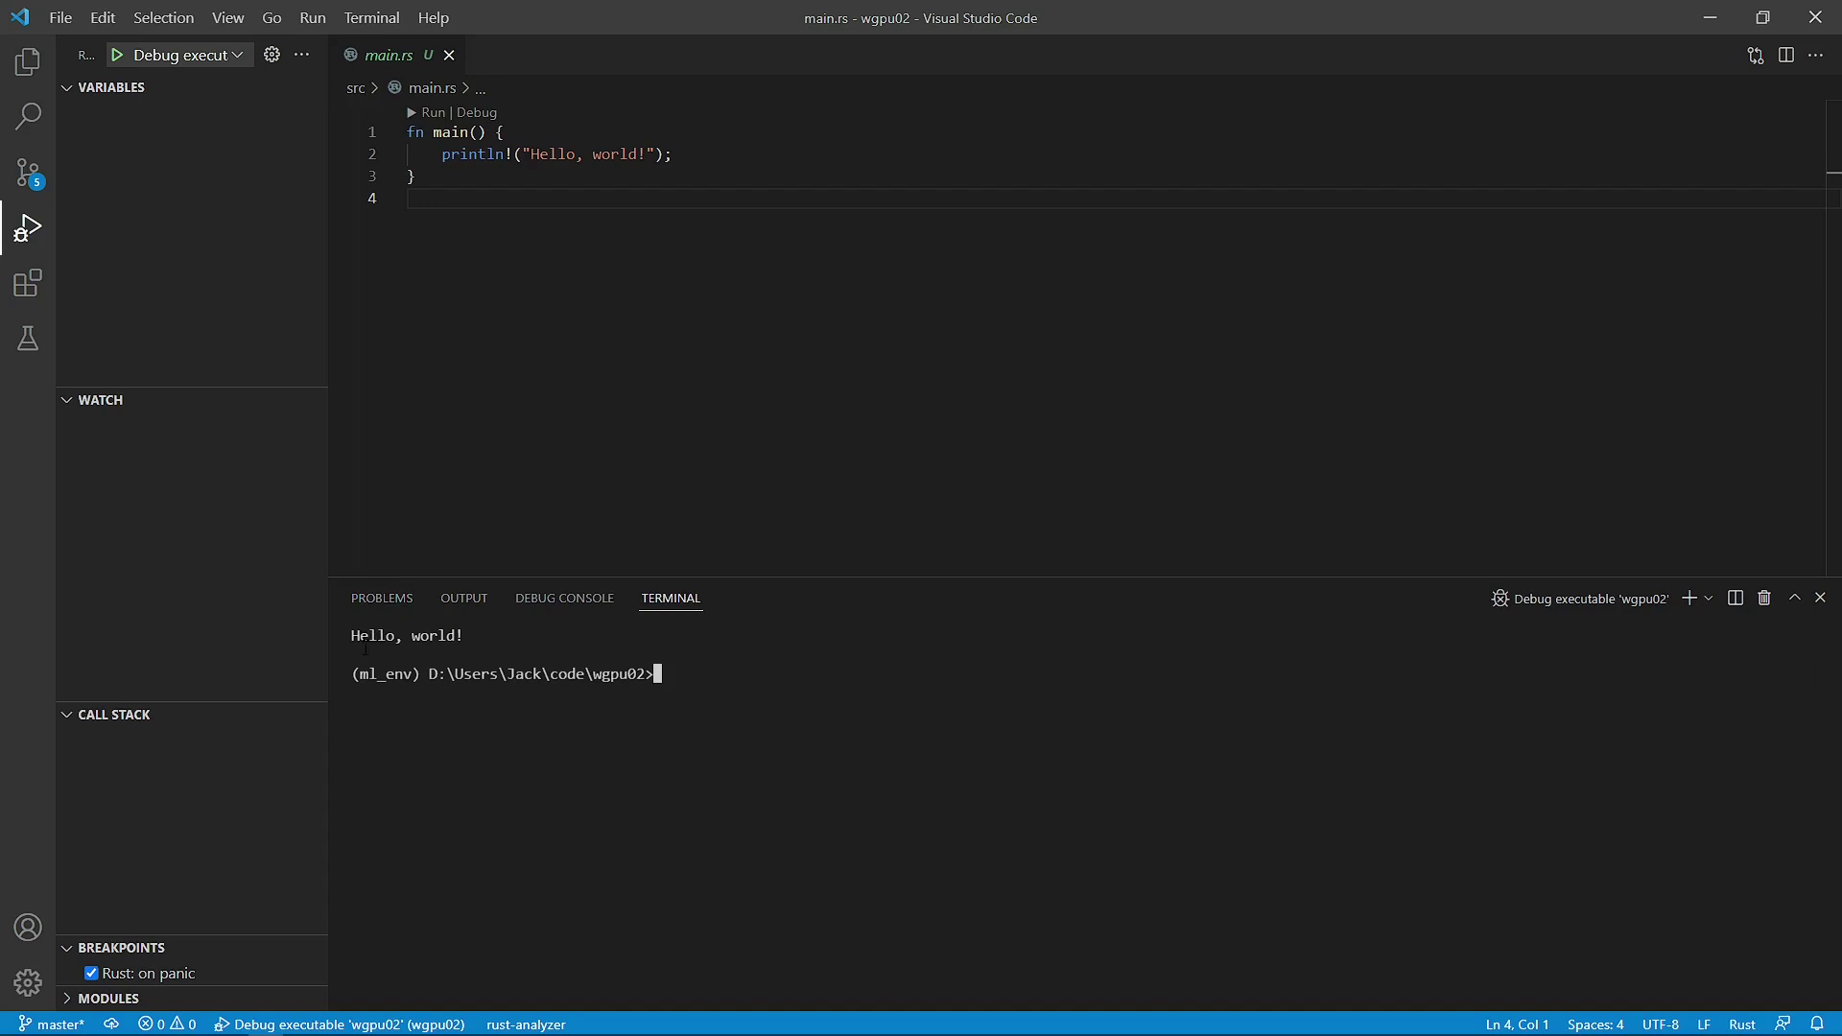
drag(360, 636, 468, 638)
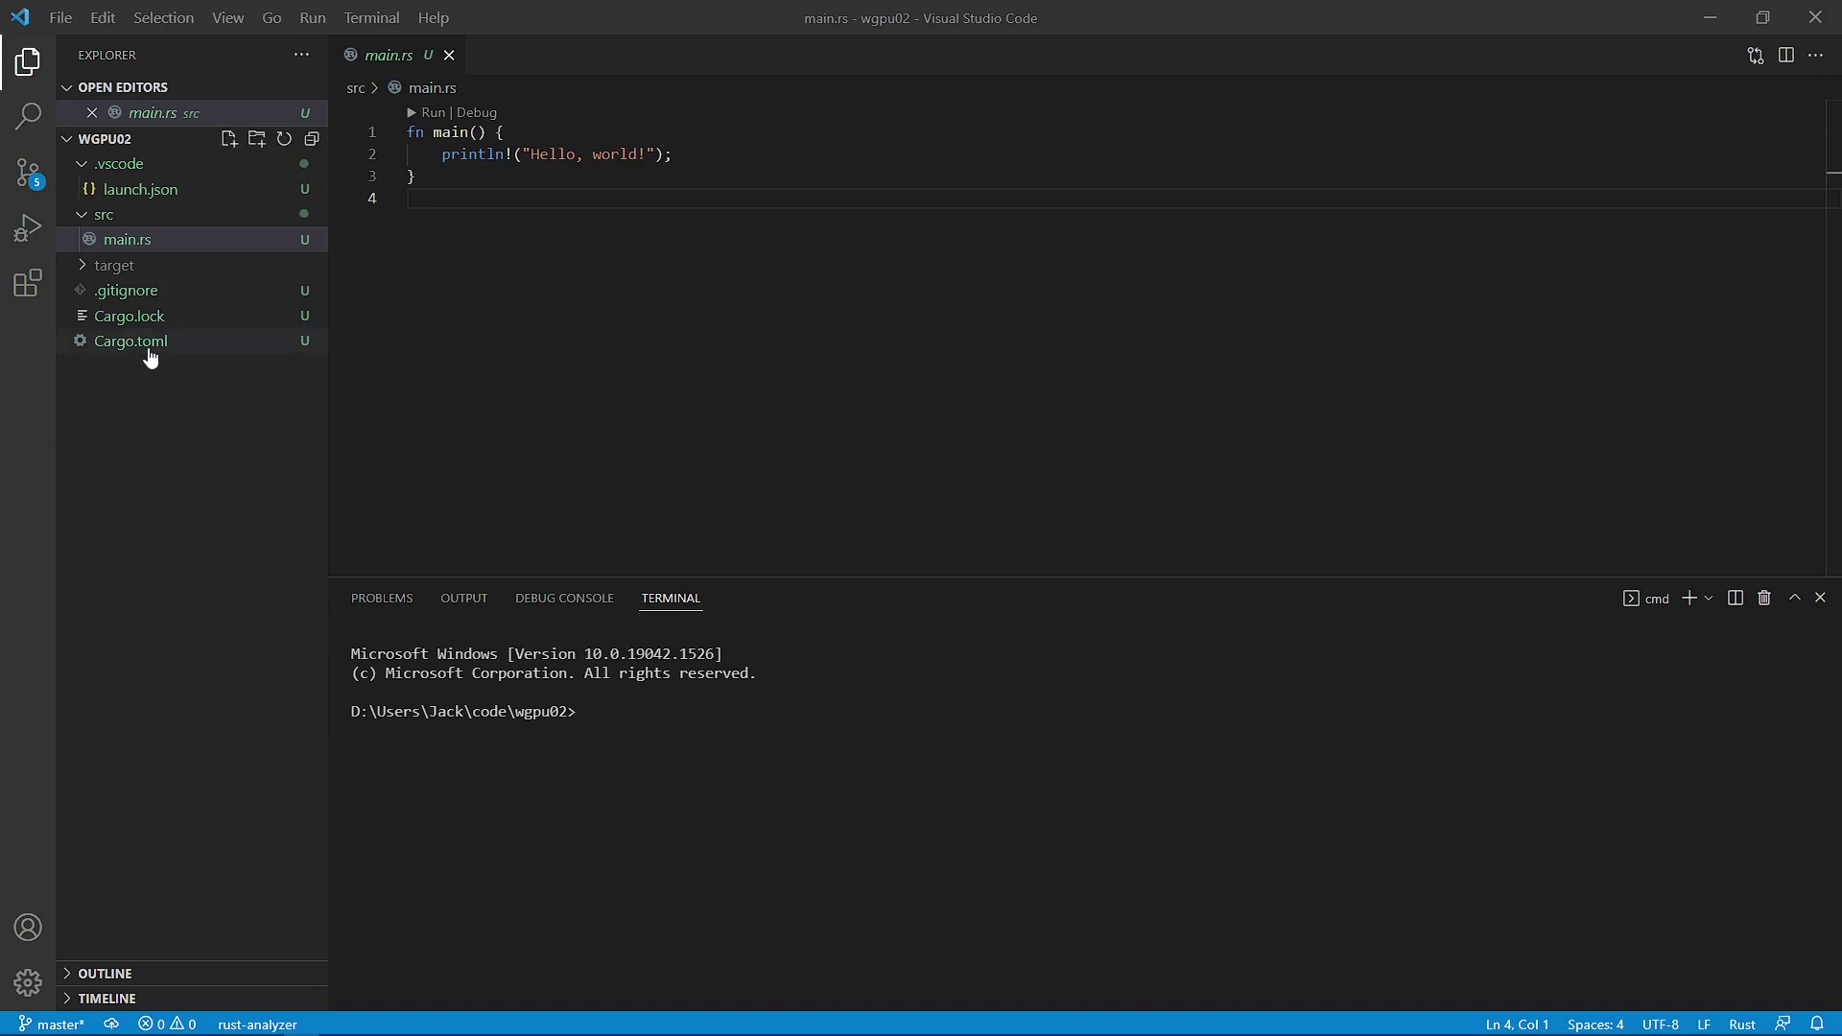
mouse_move(131, 341)
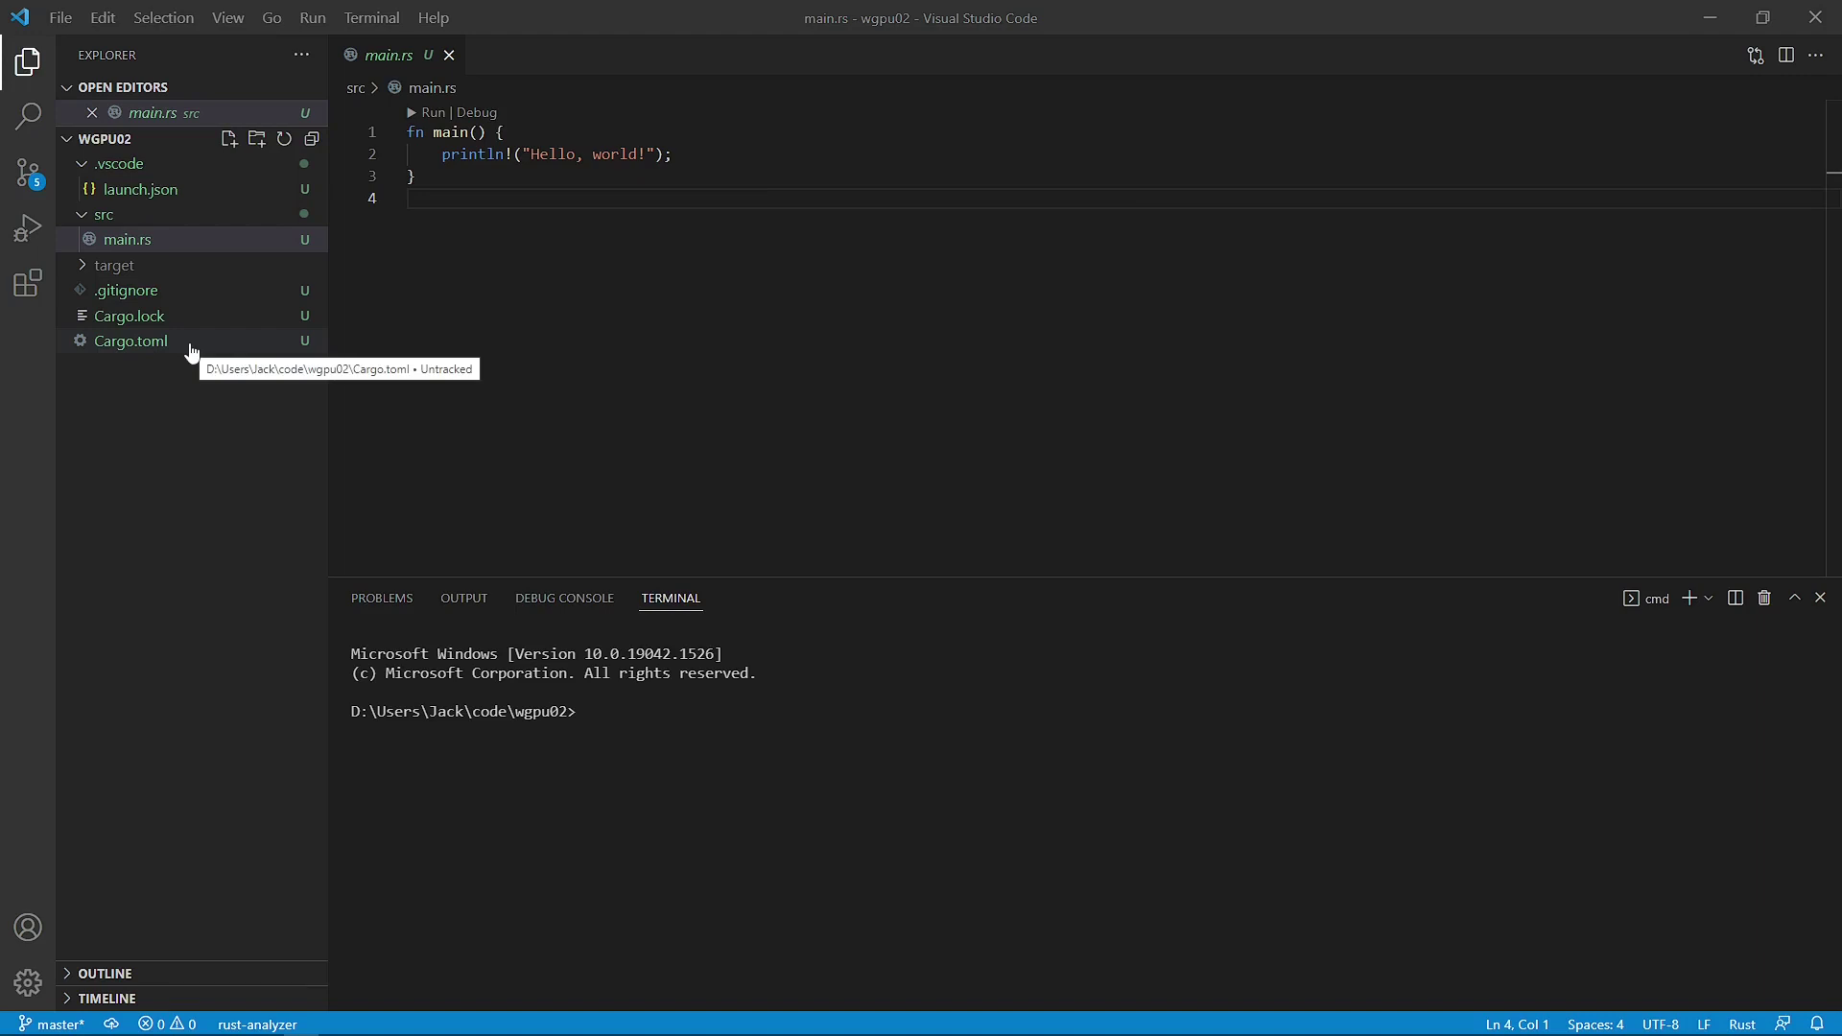
Clear Cargo.toml and paste the manifest with wgpu, winit, pollster, cgmath, bytemuck and rand
click(188, 346)
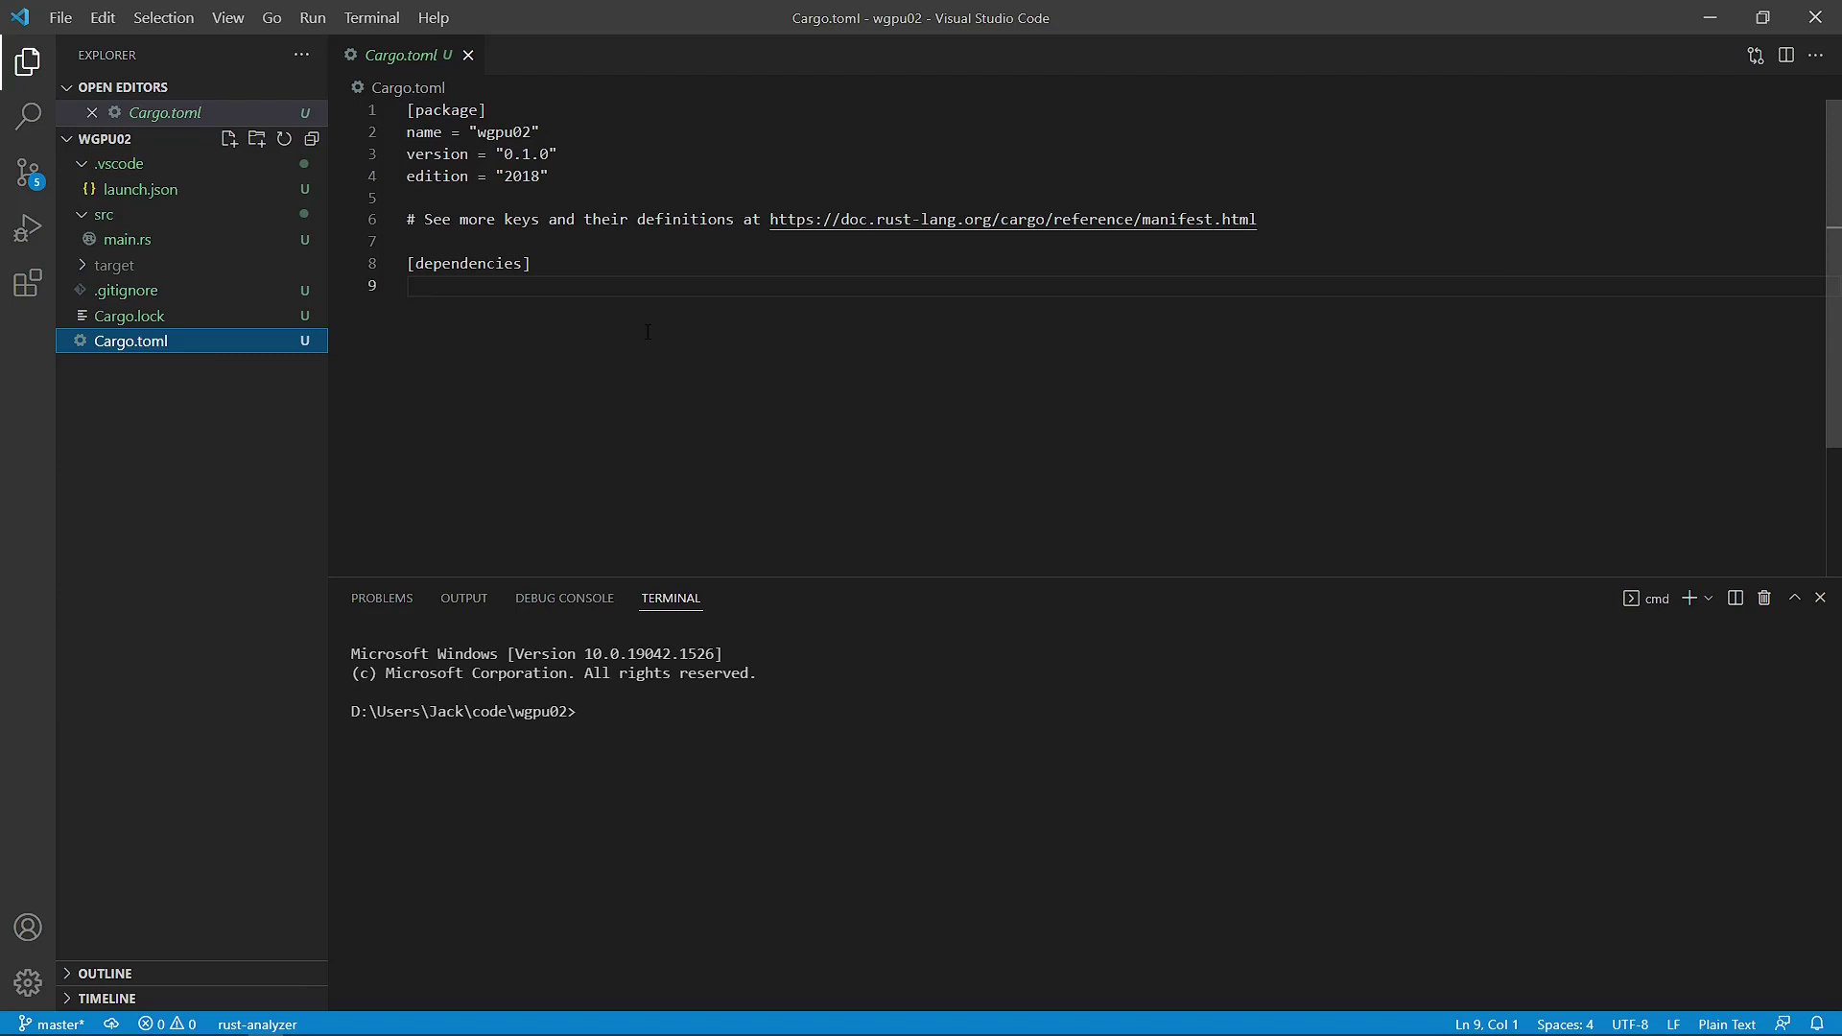
key(ctrl+a)
key(BackSpace)
text([package] name = "wgpu02" version = "0.1.0" authors = ["jack xu"] edition = "2018" resolver = "2"  [dependencies] wgpu = "0.12" cgmath = "0.18" env_logger = "0.9" futures = "0.3" gfx-hal = "0.9" image = "0.23" log = "0.4" pollster = "0.2" winit = "0.25" bytemuck = { version = "1.4", features = ["derive"] } anyhow = "1.0" rand ="0.8.0")
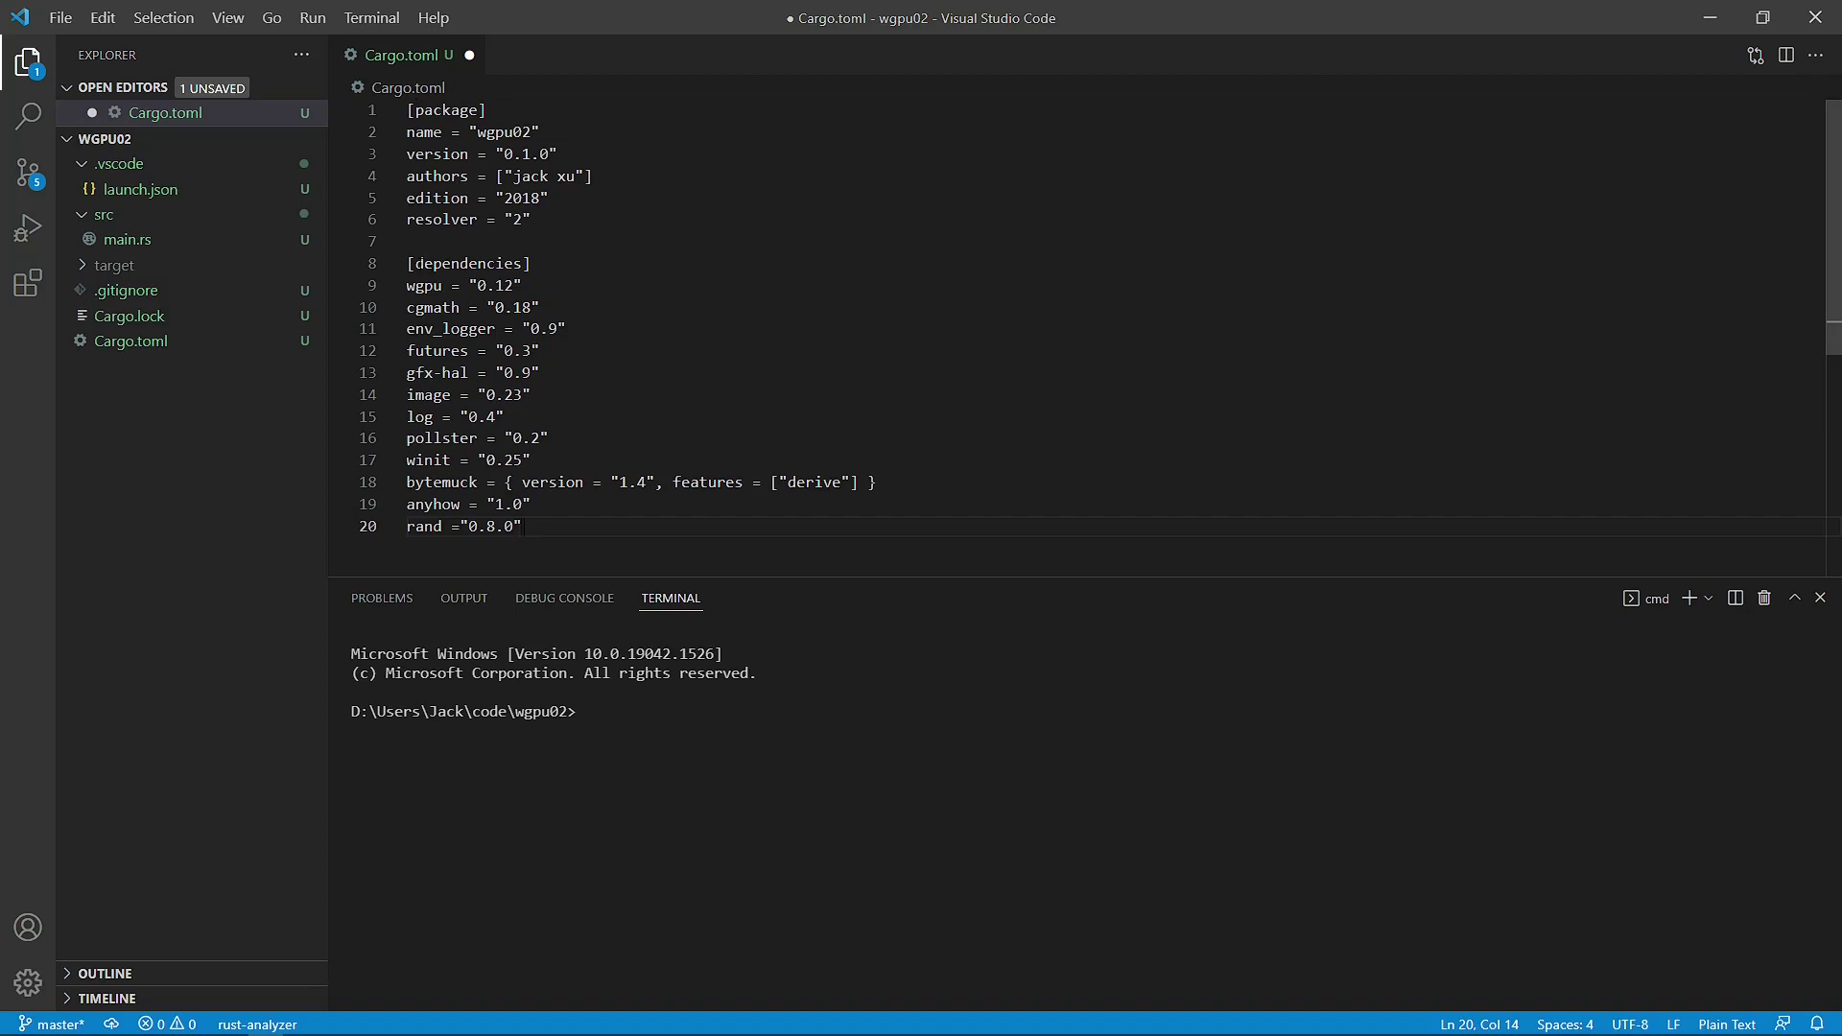
drag(414, 262, 525, 264)
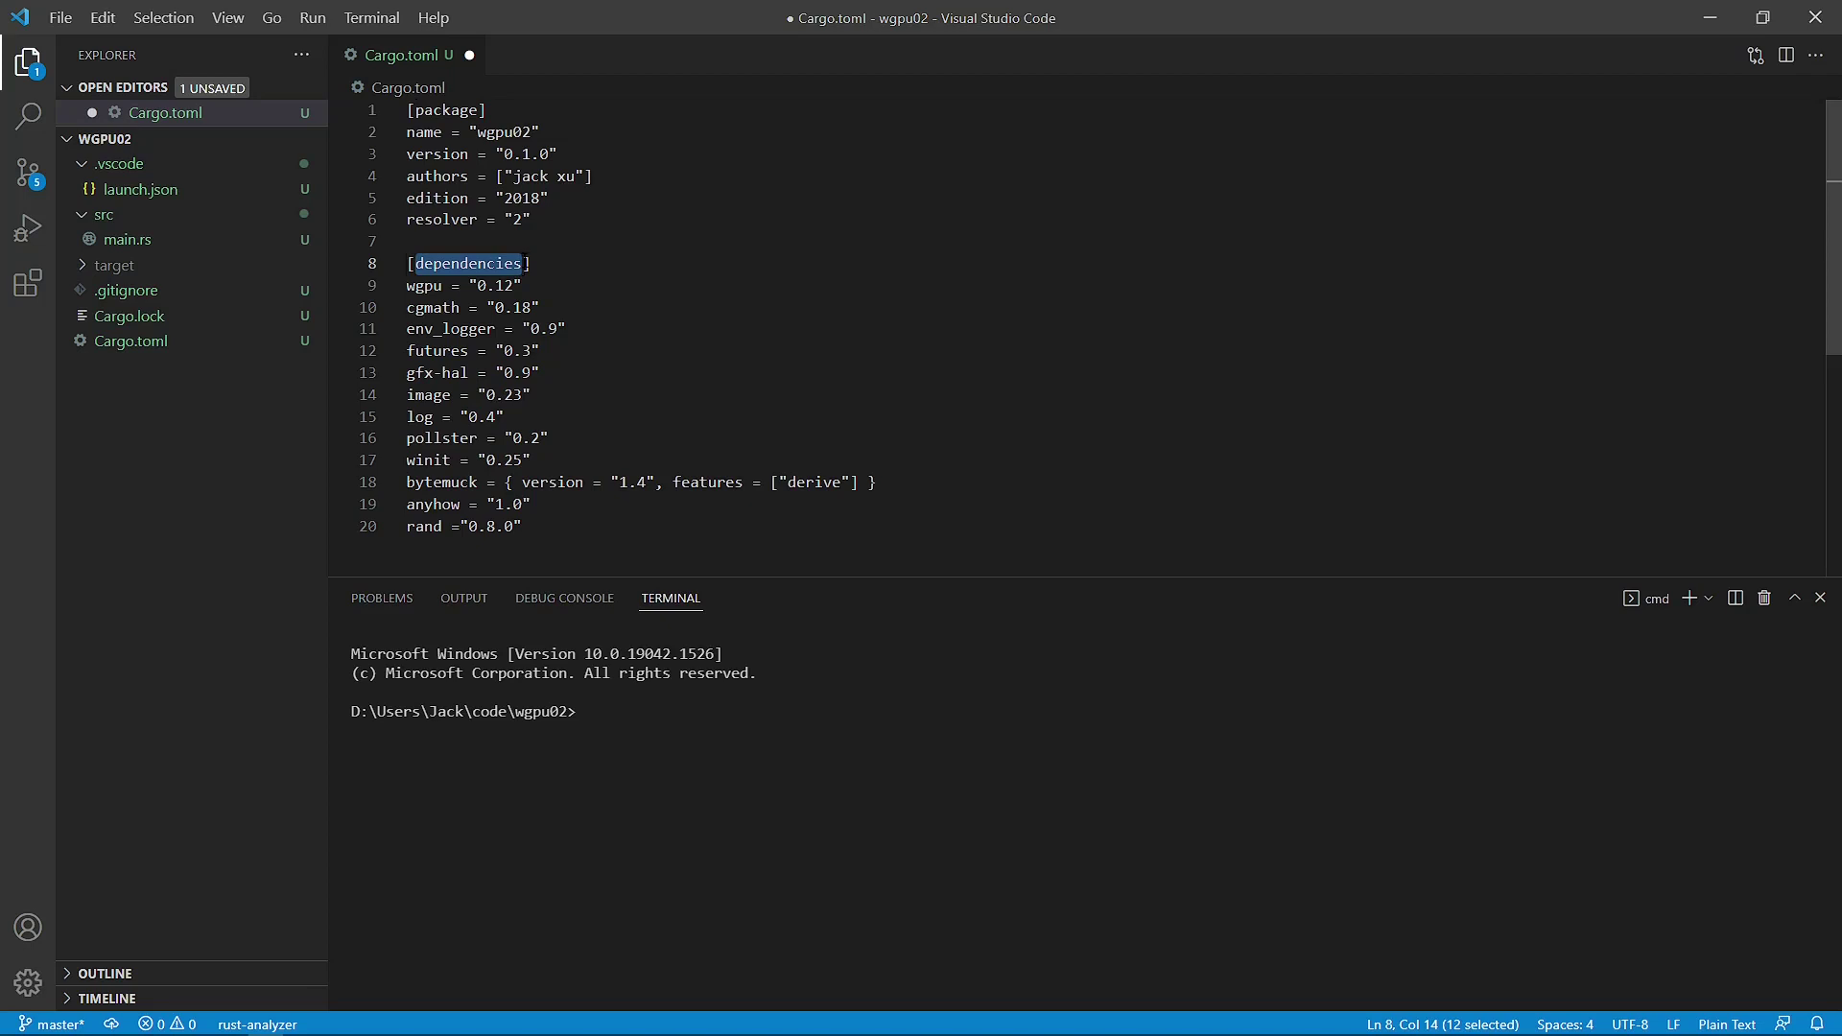
drag(406, 285, 495, 527)
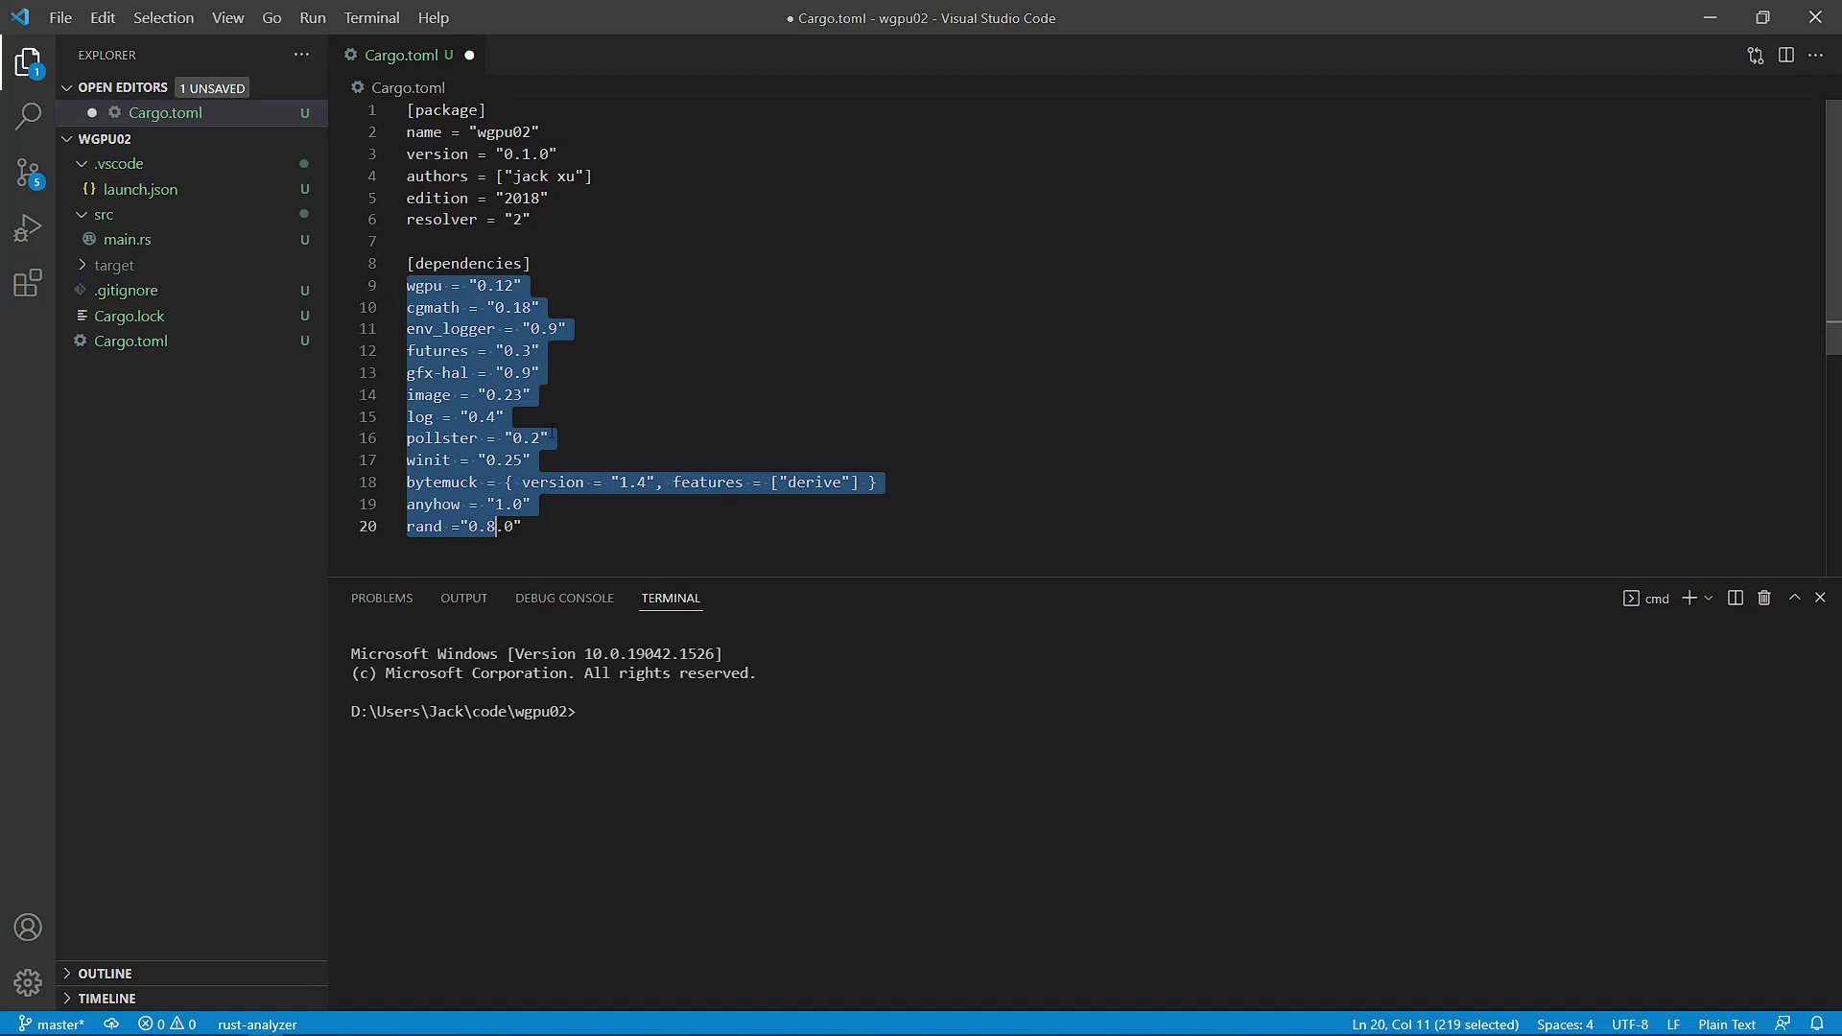
click(540, 264)
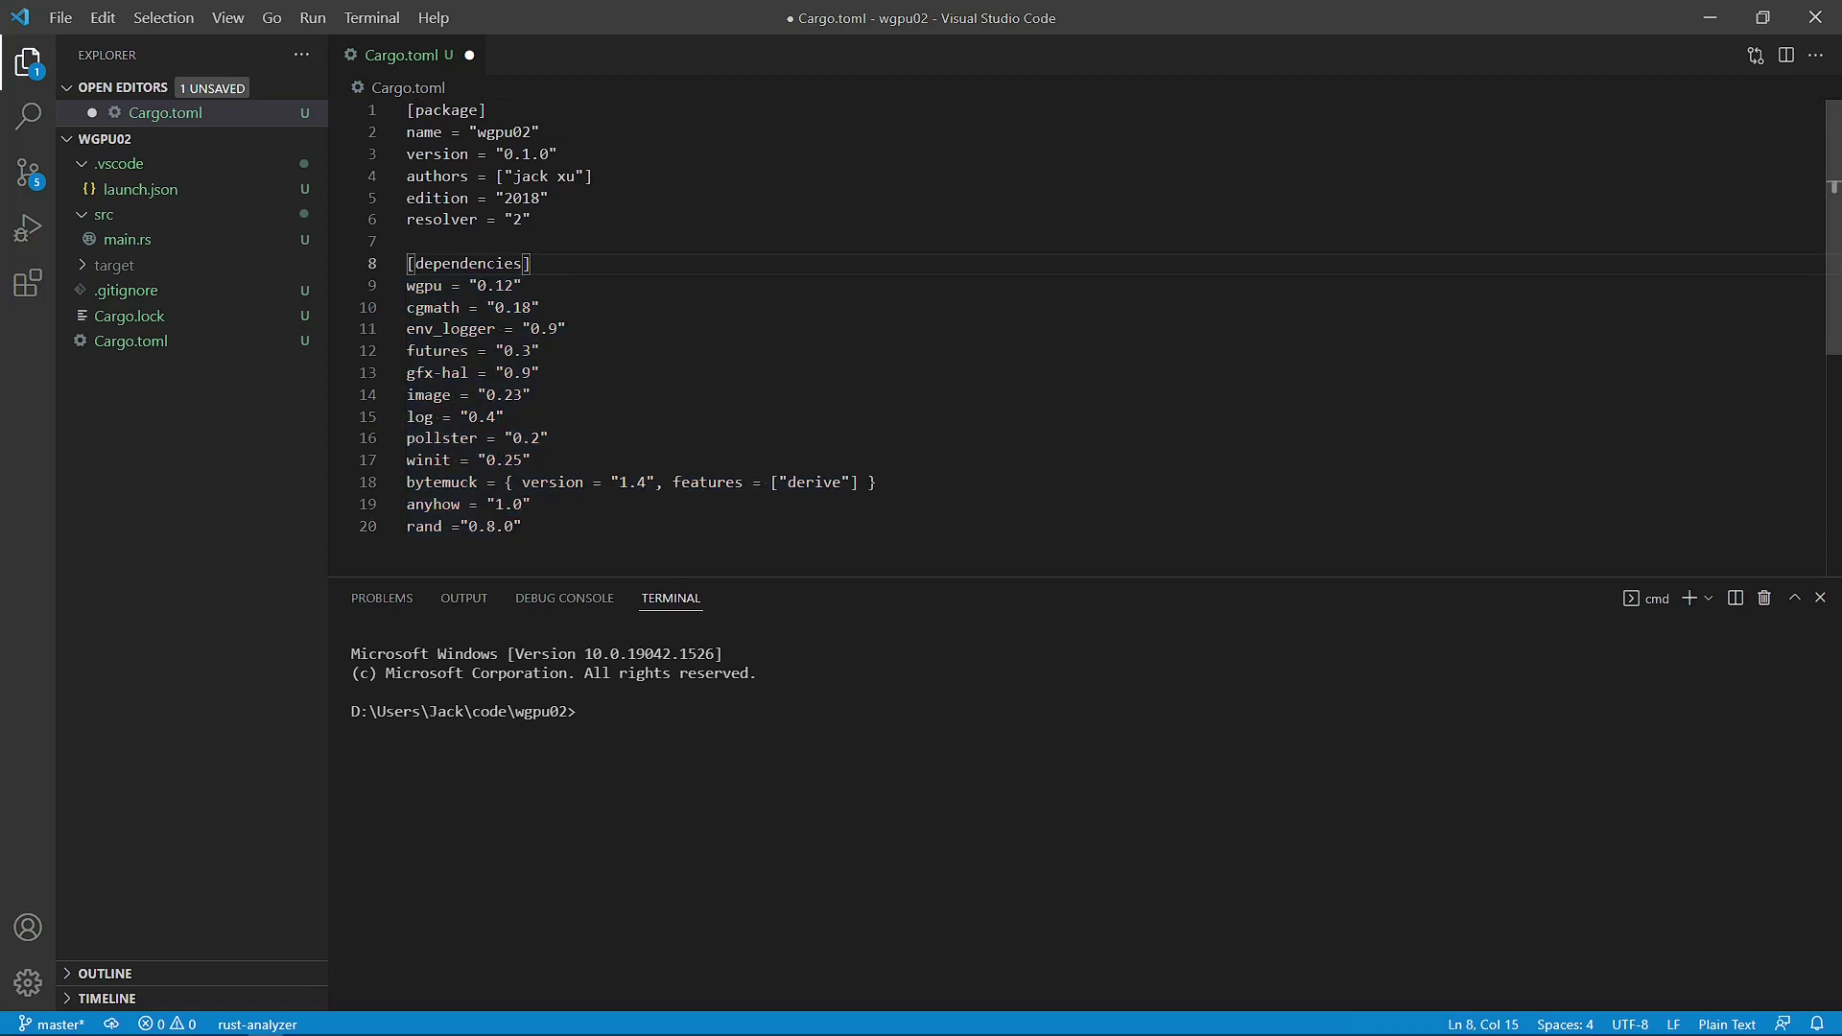
drag(405, 287, 541, 287)
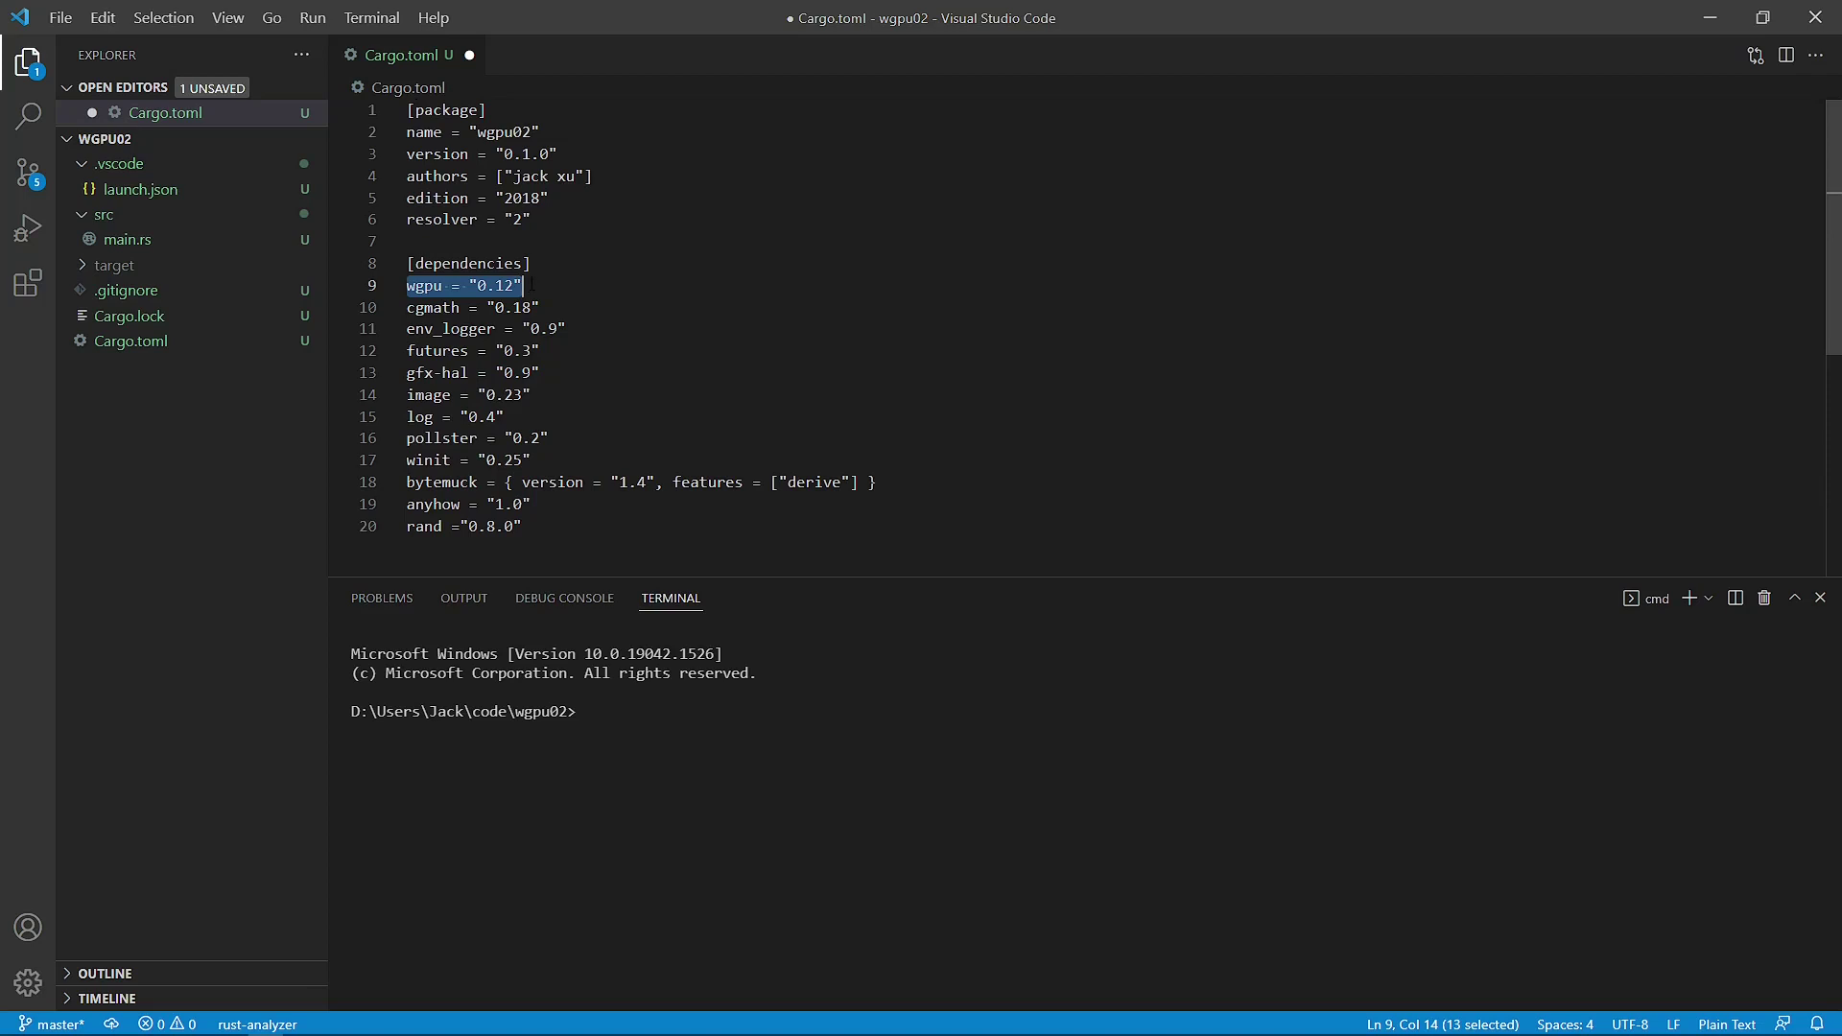
scroll(612, 302, down, 1)
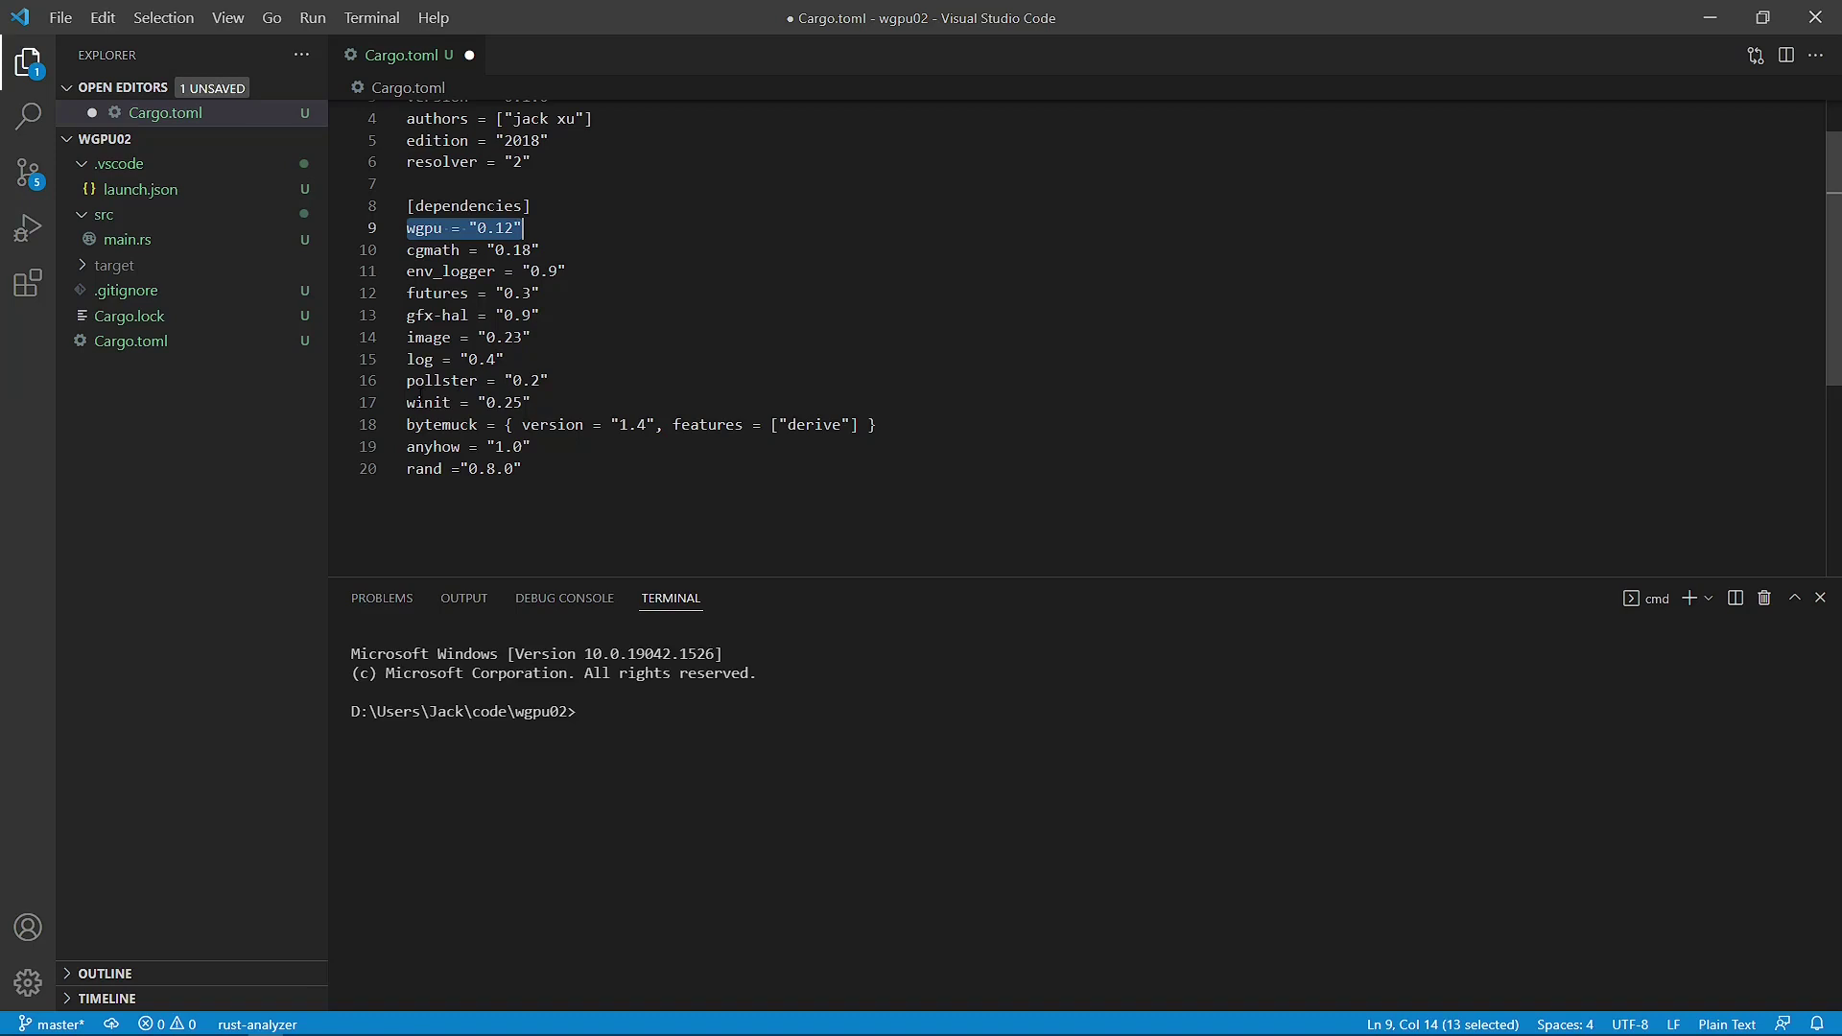
drag(406, 402, 528, 402)
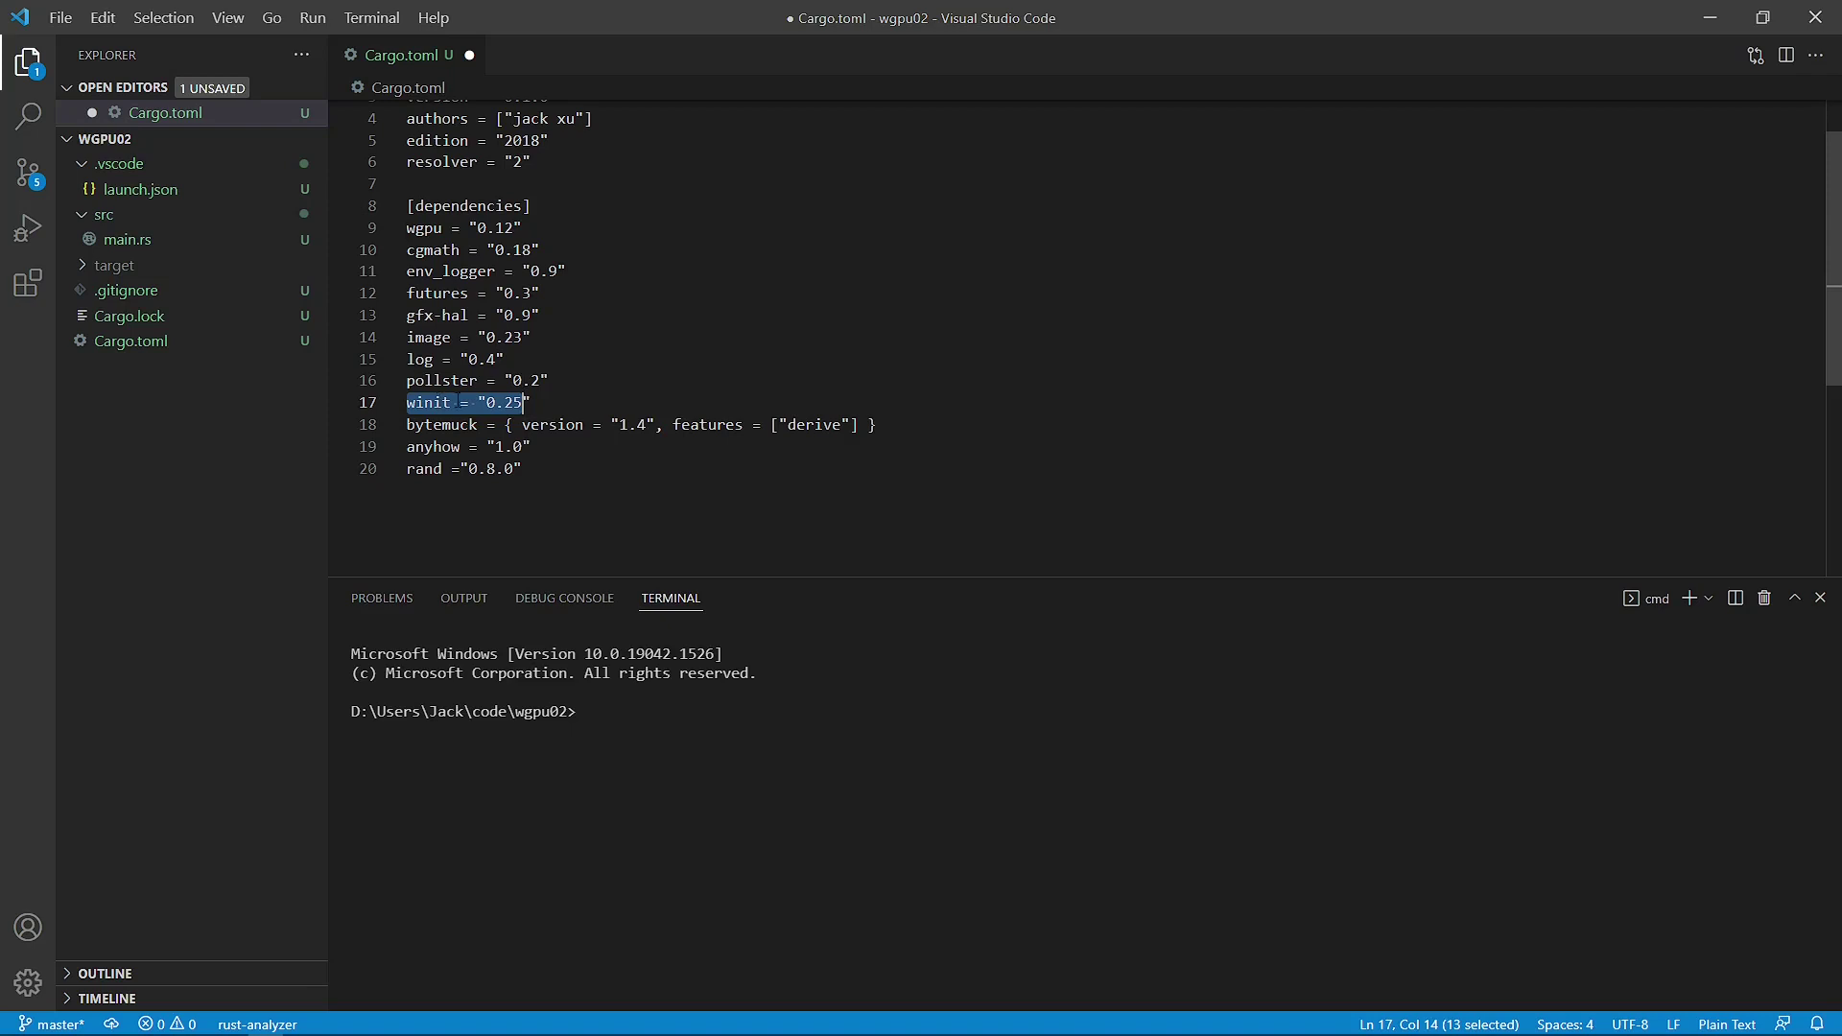
mouse_move(551, 381)
mouse_down()
mouse_move(407, 380)
mouse_move(563, 376)
mouse_up()
click(402, 381)
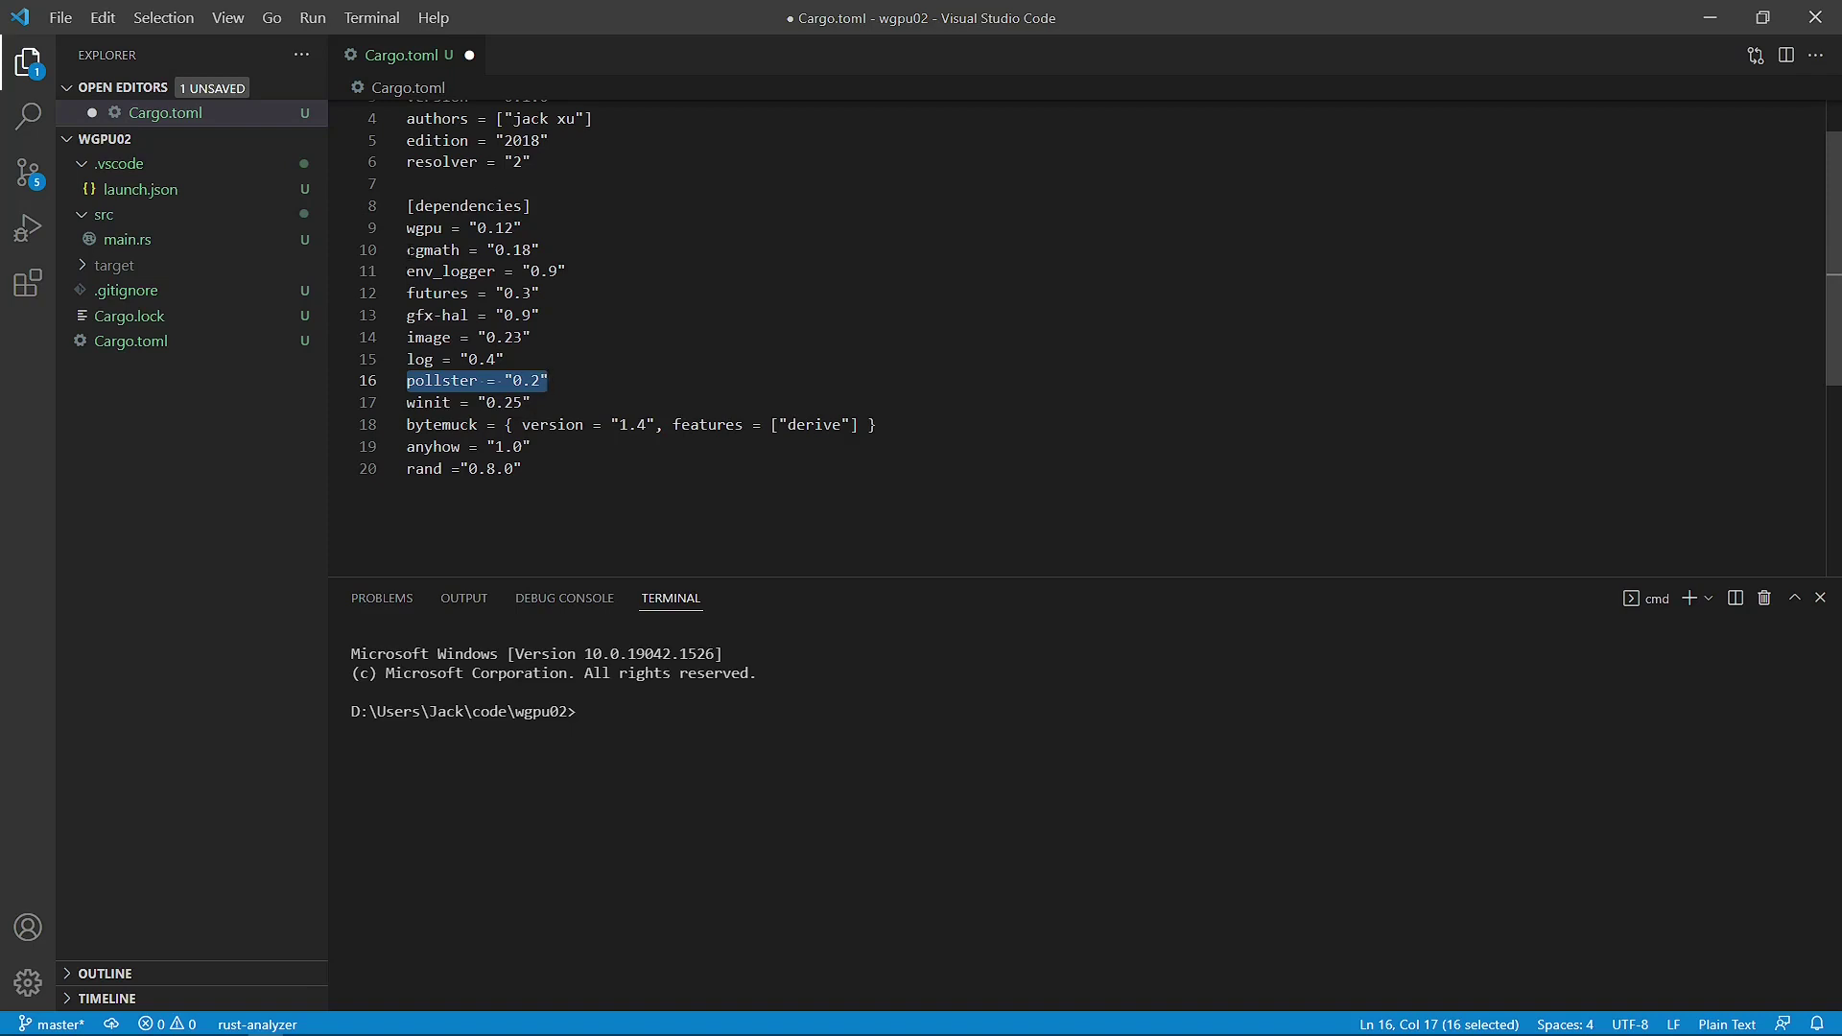
drag(407, 249, 543, 252)
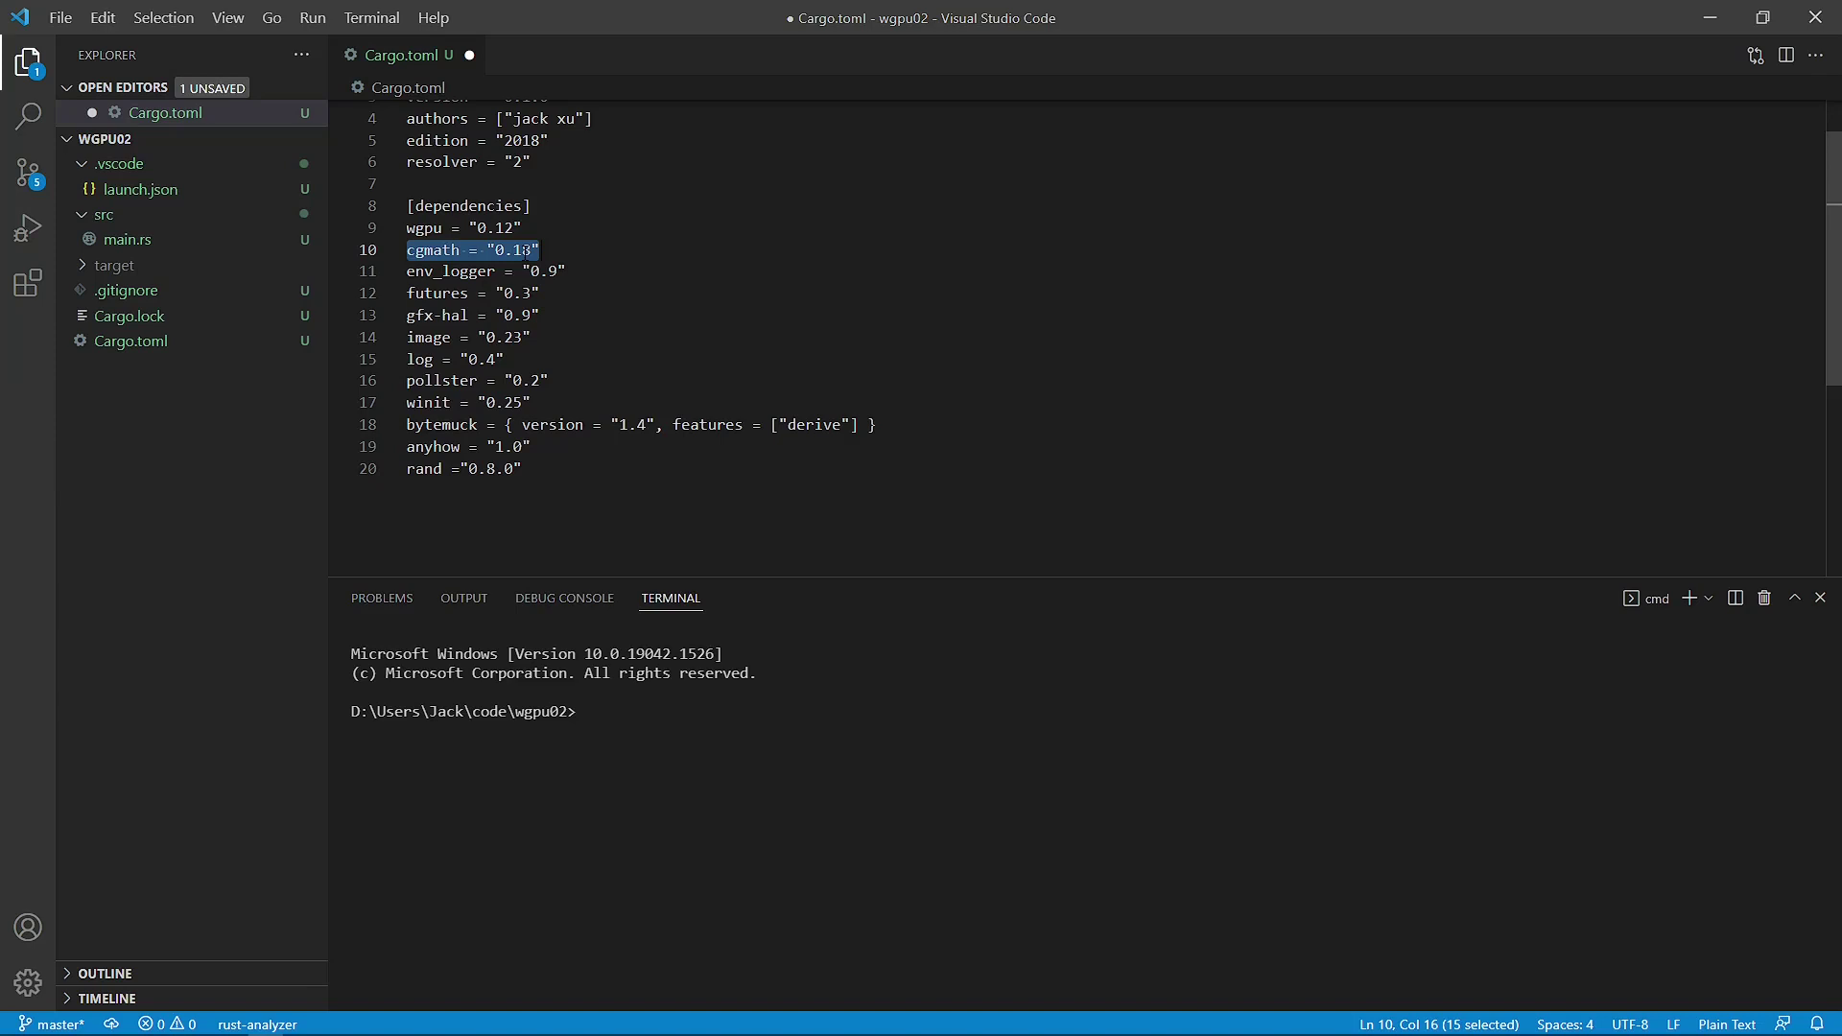
click(543, 250)
drag(408, 250, 548, 250)
drag(534, 338, 407, 337)
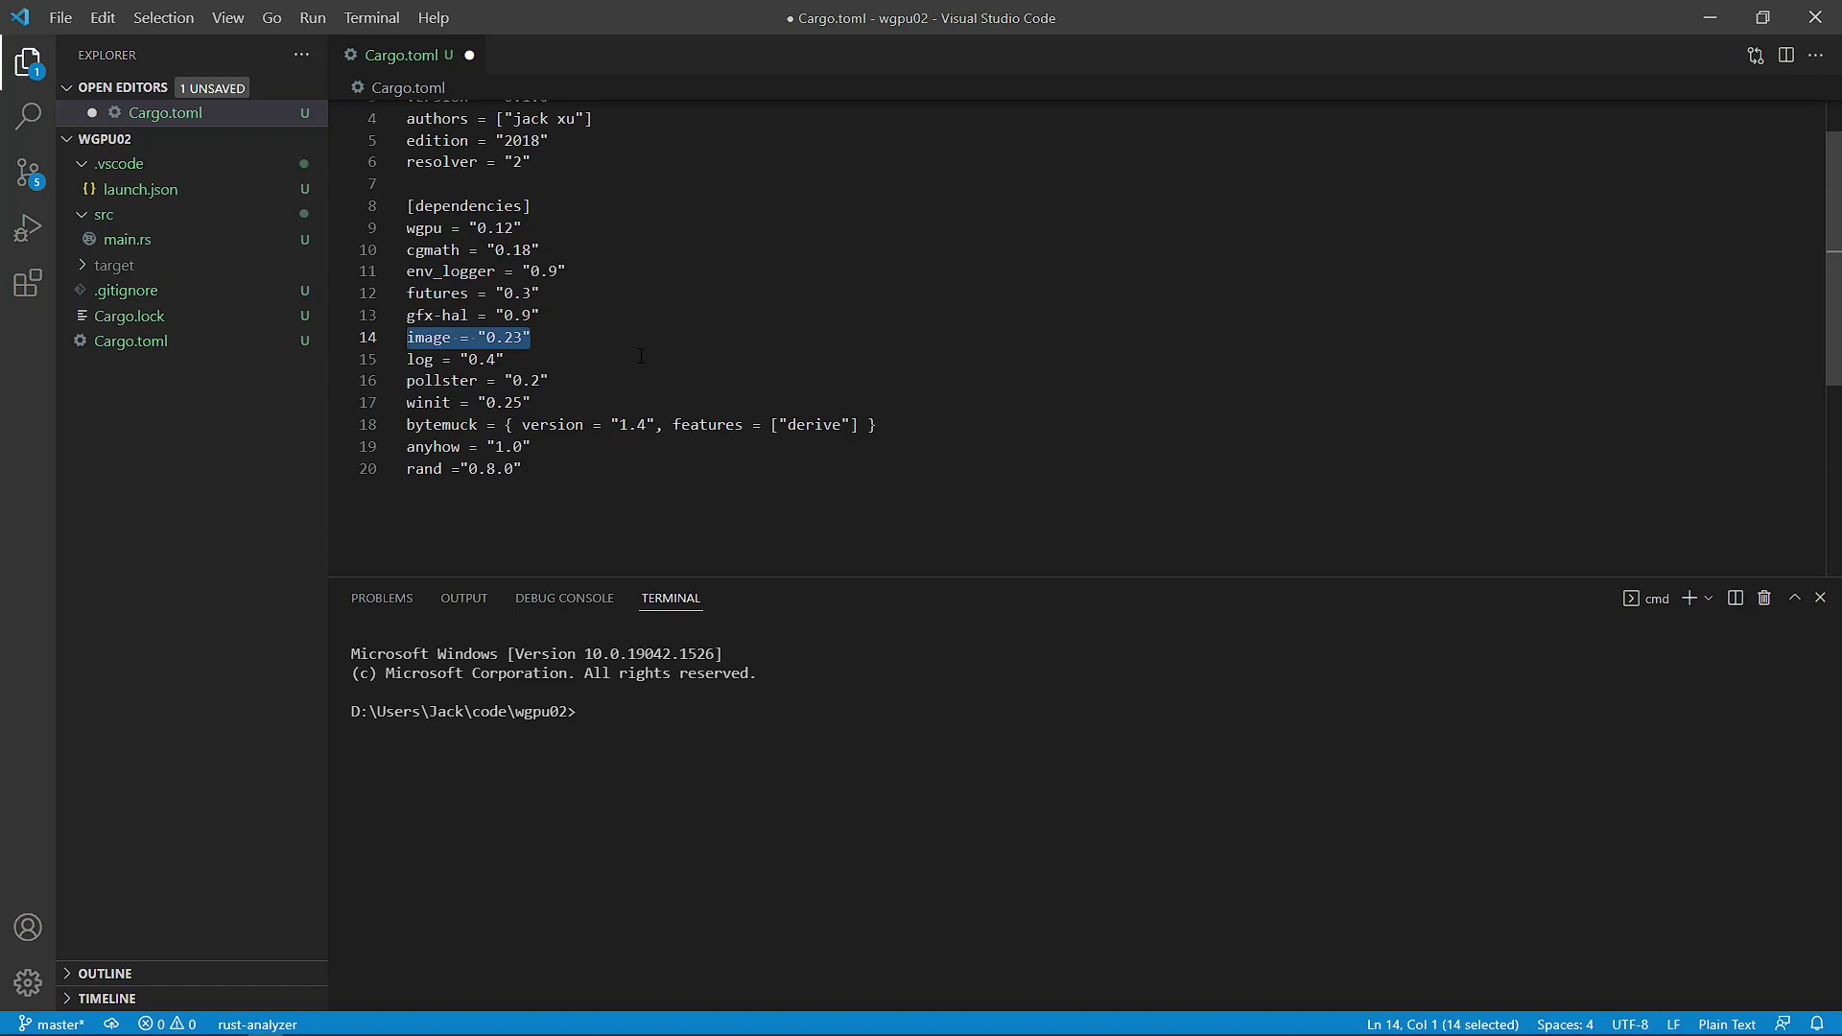
click(566, 334)
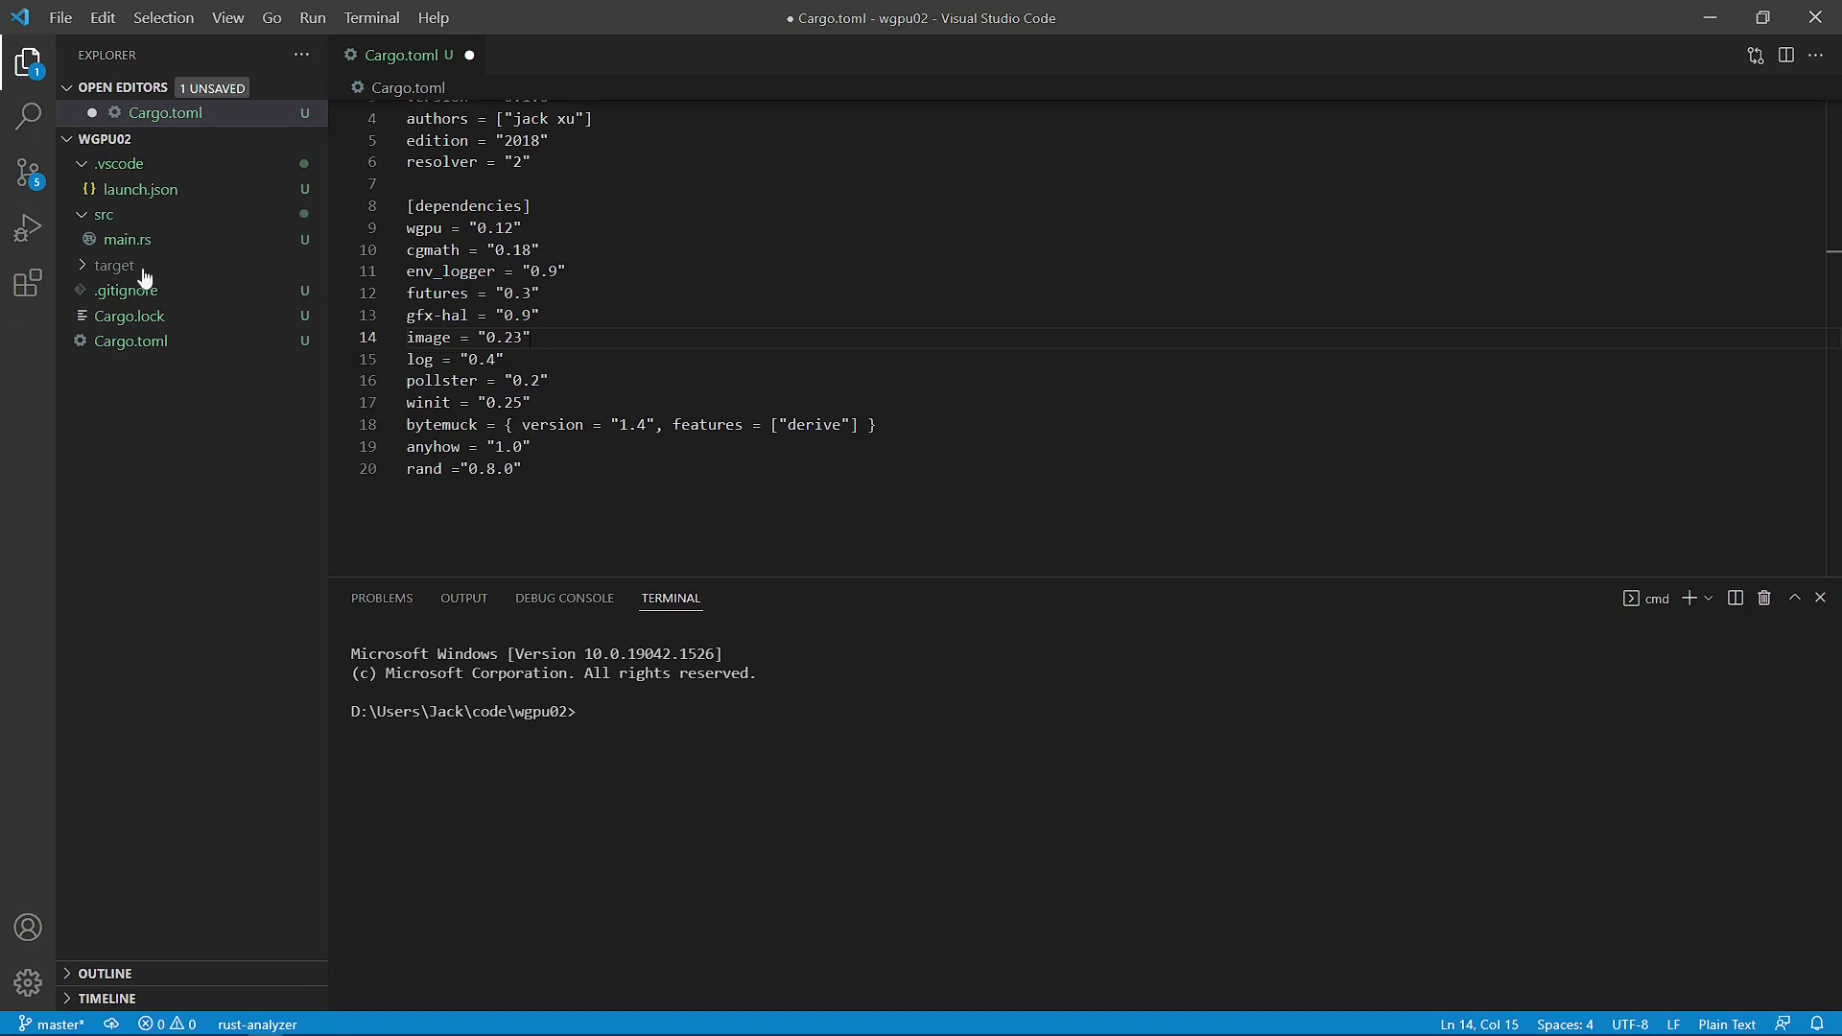
Replace main.rs's 'Hello, world!' print with pasted wgpu Instance code, highlighting instances and Backends
mouse_move(173, 231)
click(129, 242)
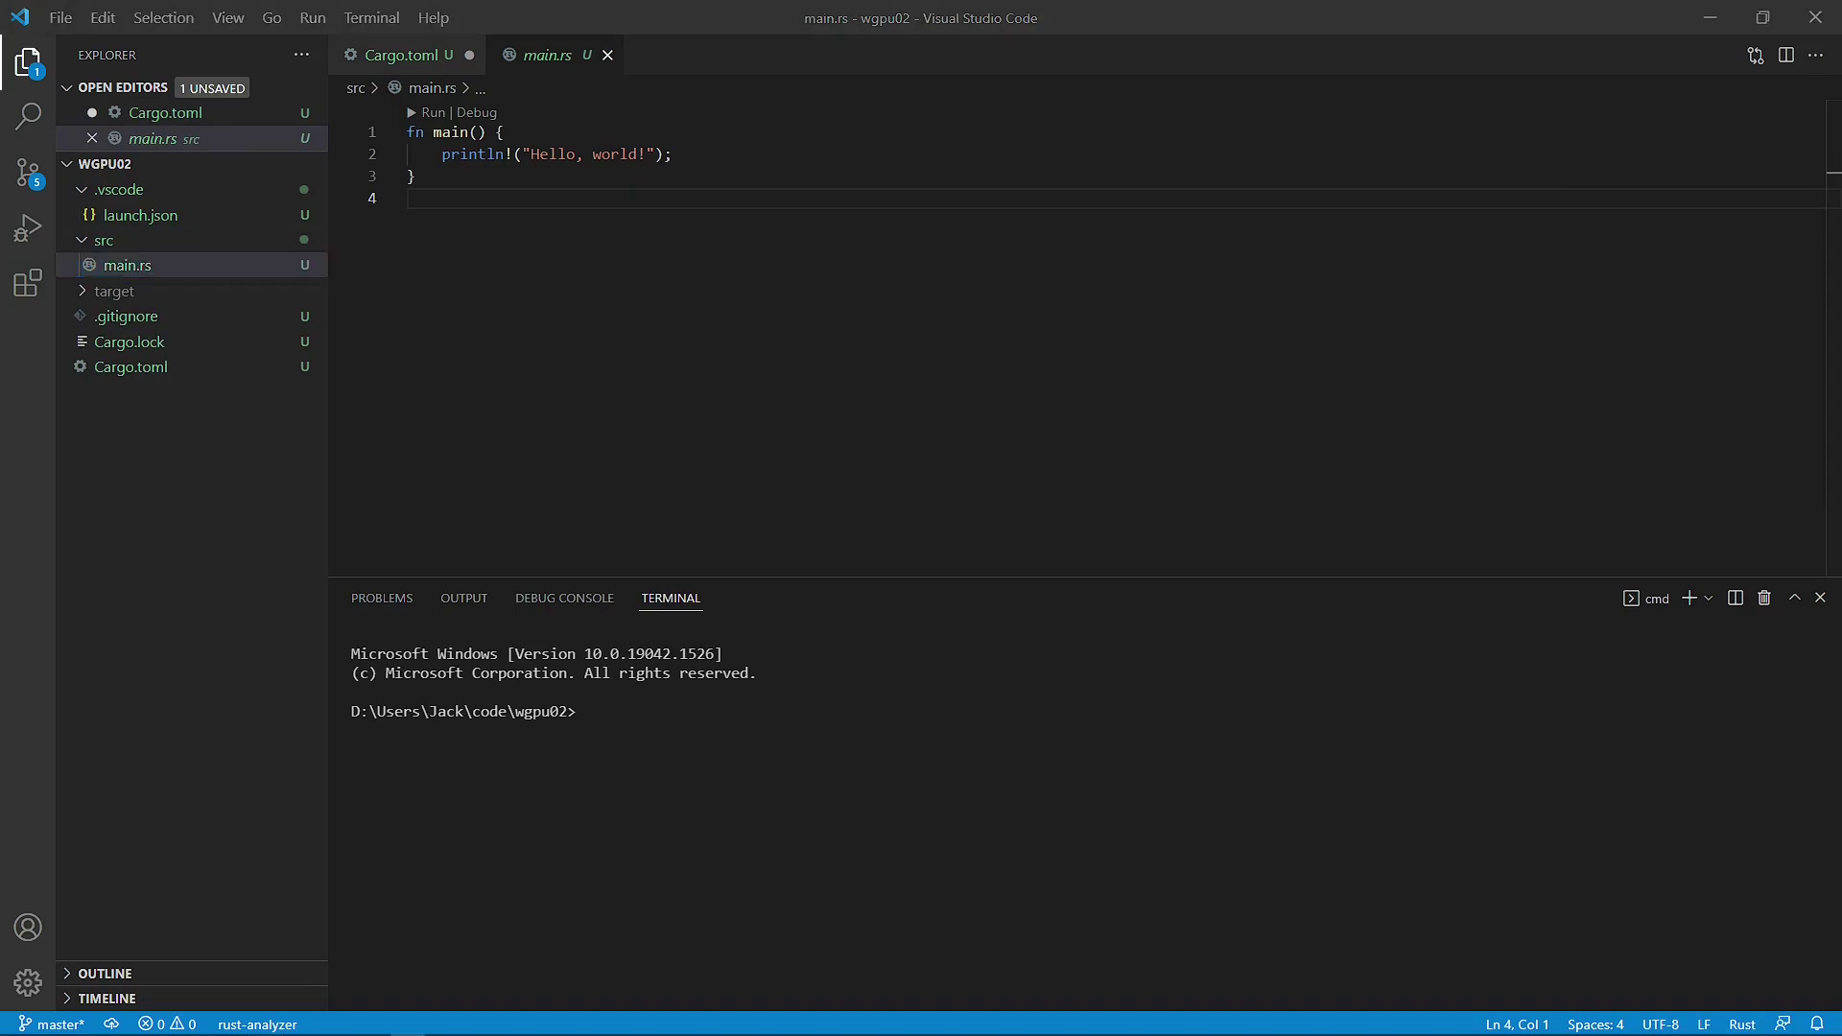
drag(434, 154, 689, 155)
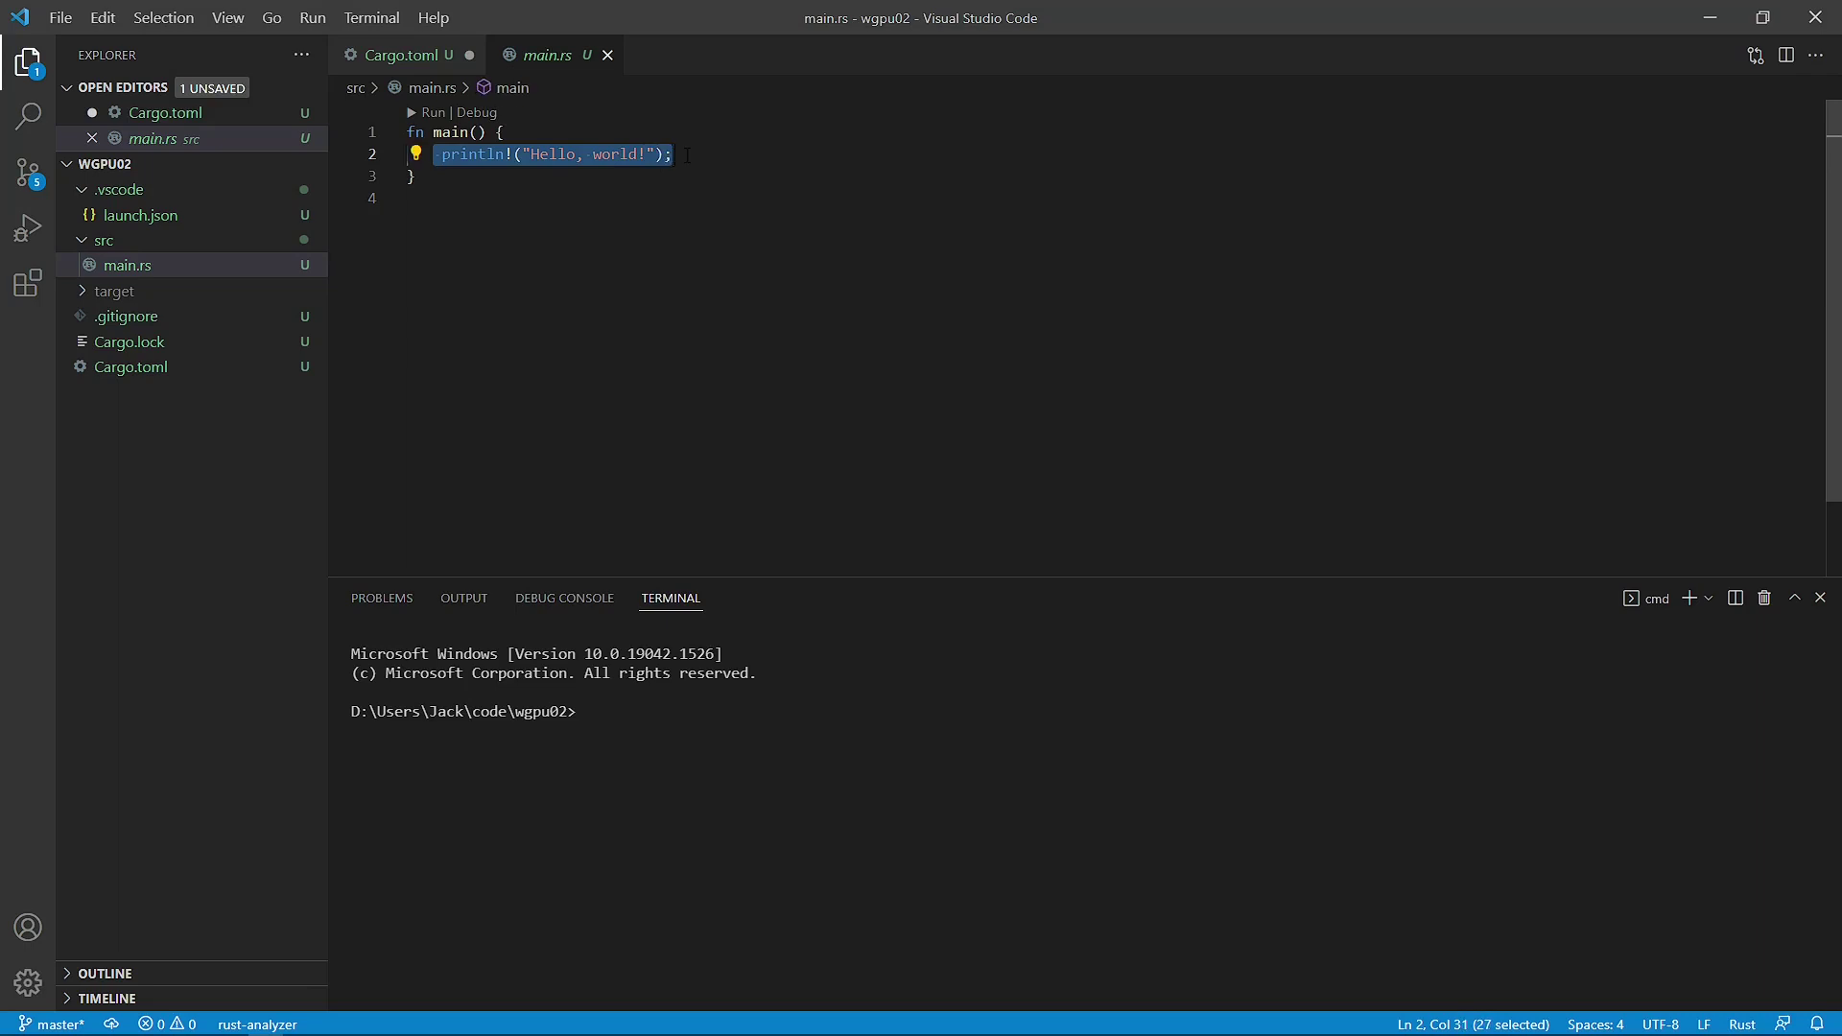
key(ctrl+v)
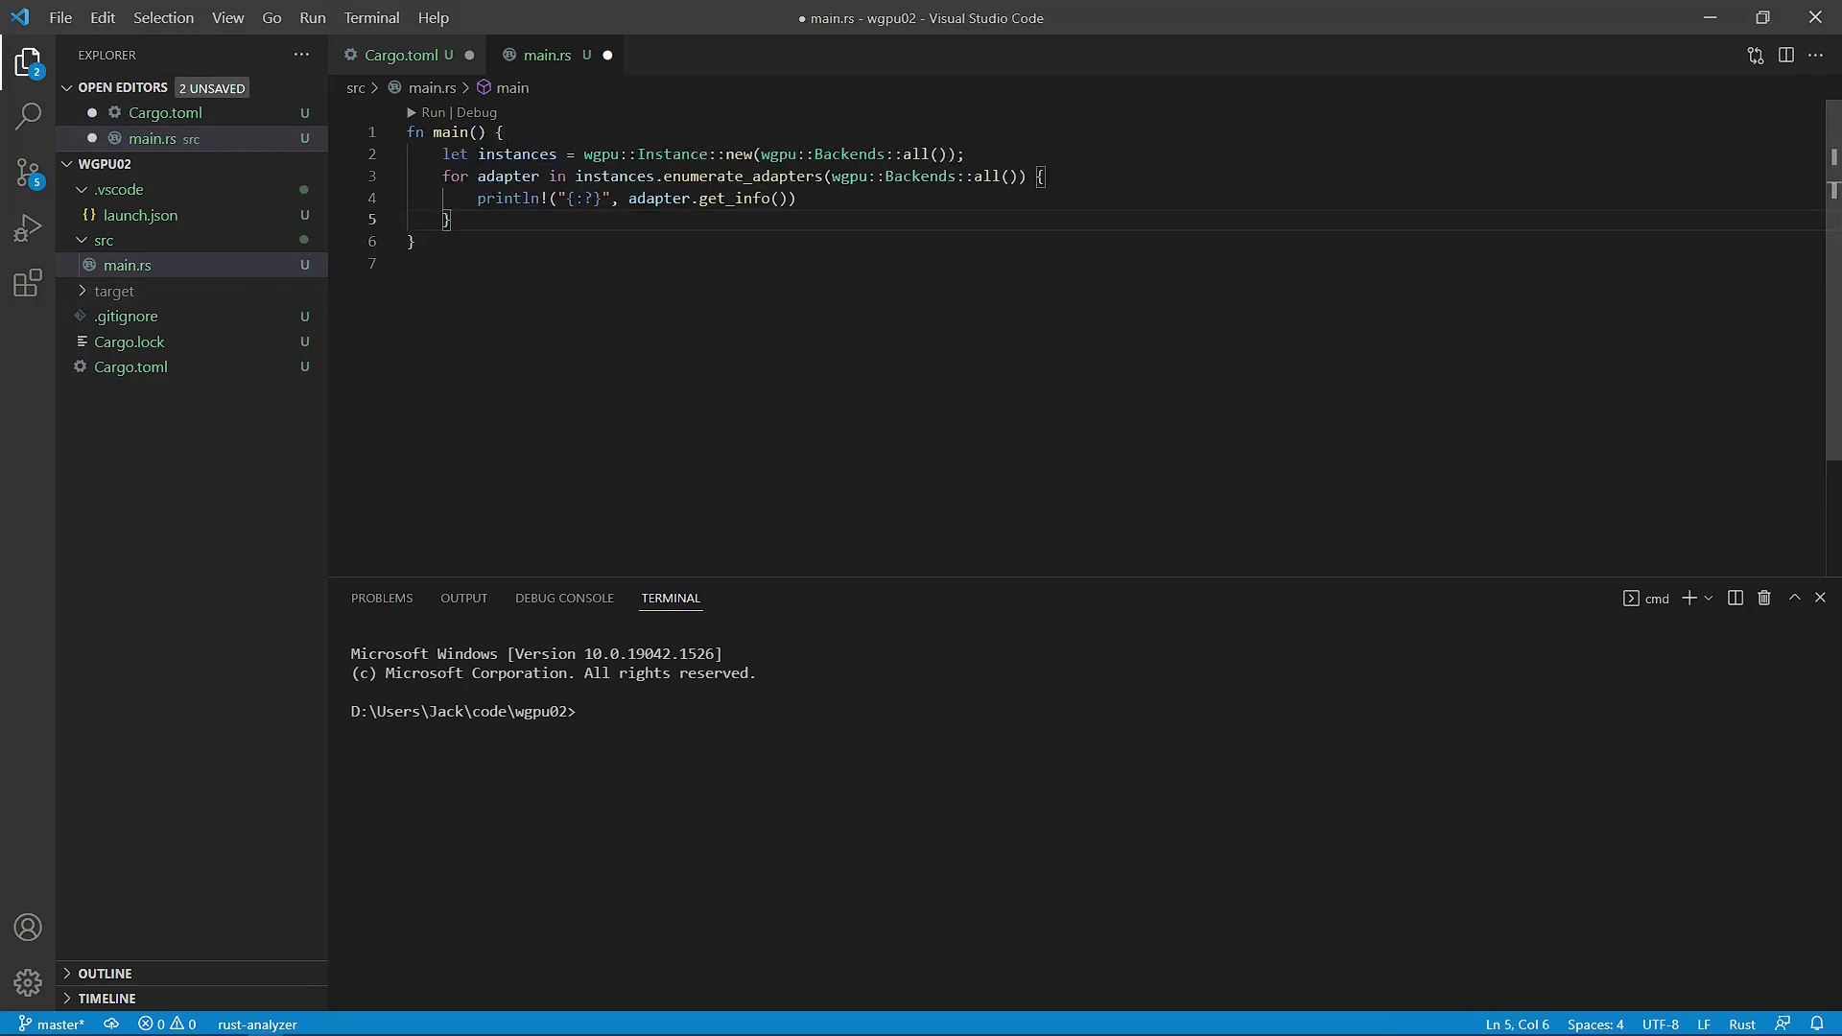
drag(479, 155, 557, 155)
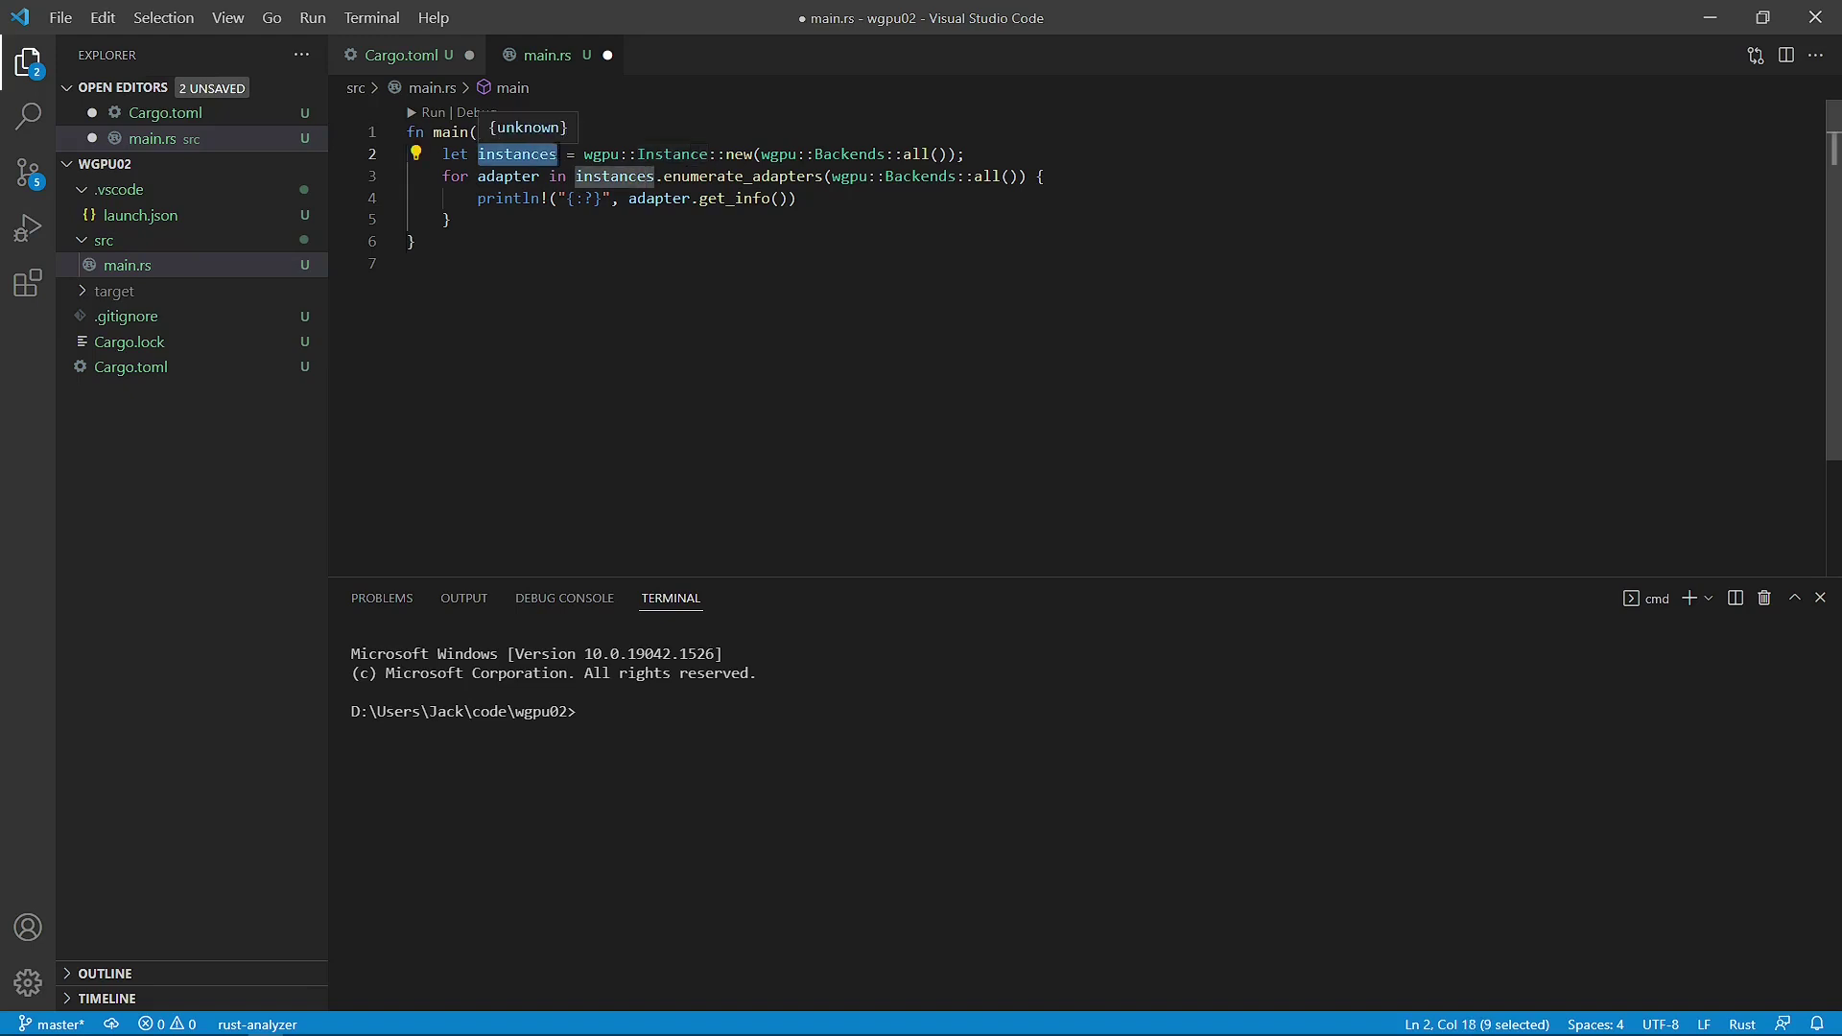
drag(814, 153, 949, 154)
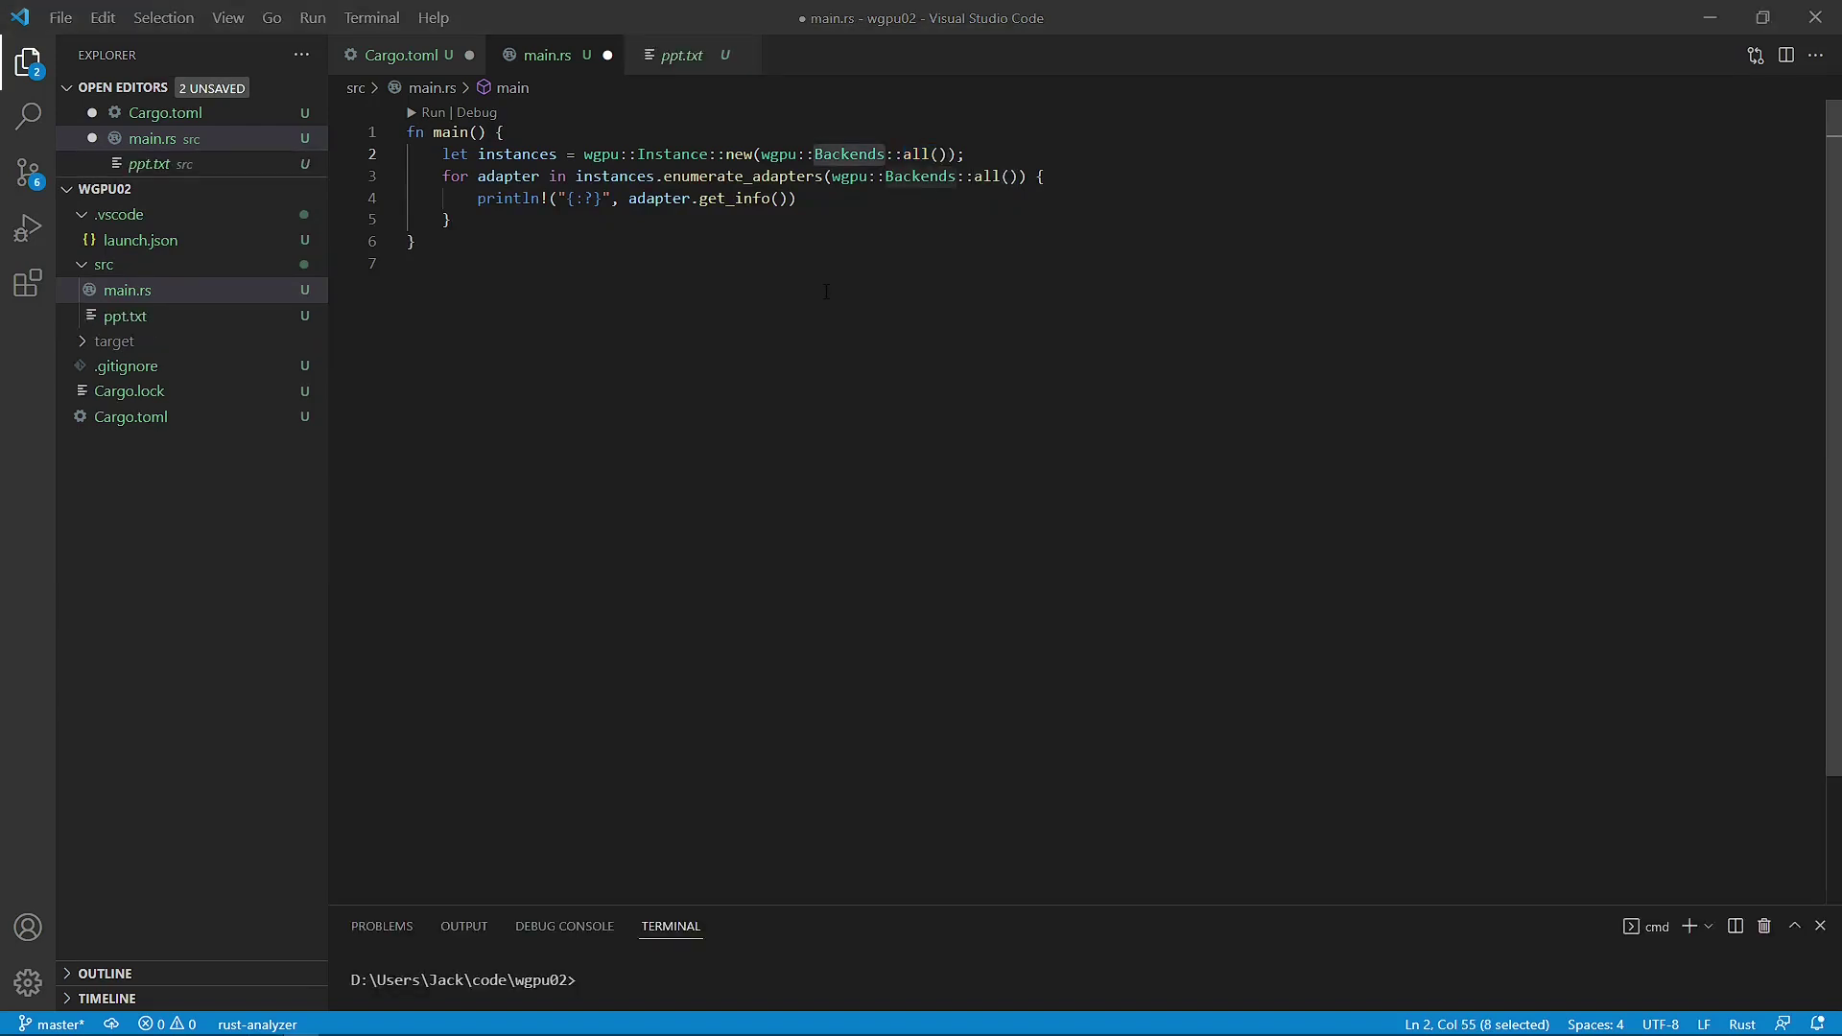
Show the ppt.txt notes, highlighting the Vulkan and Metal backends and the PRIMARY entry
click(684, 58)
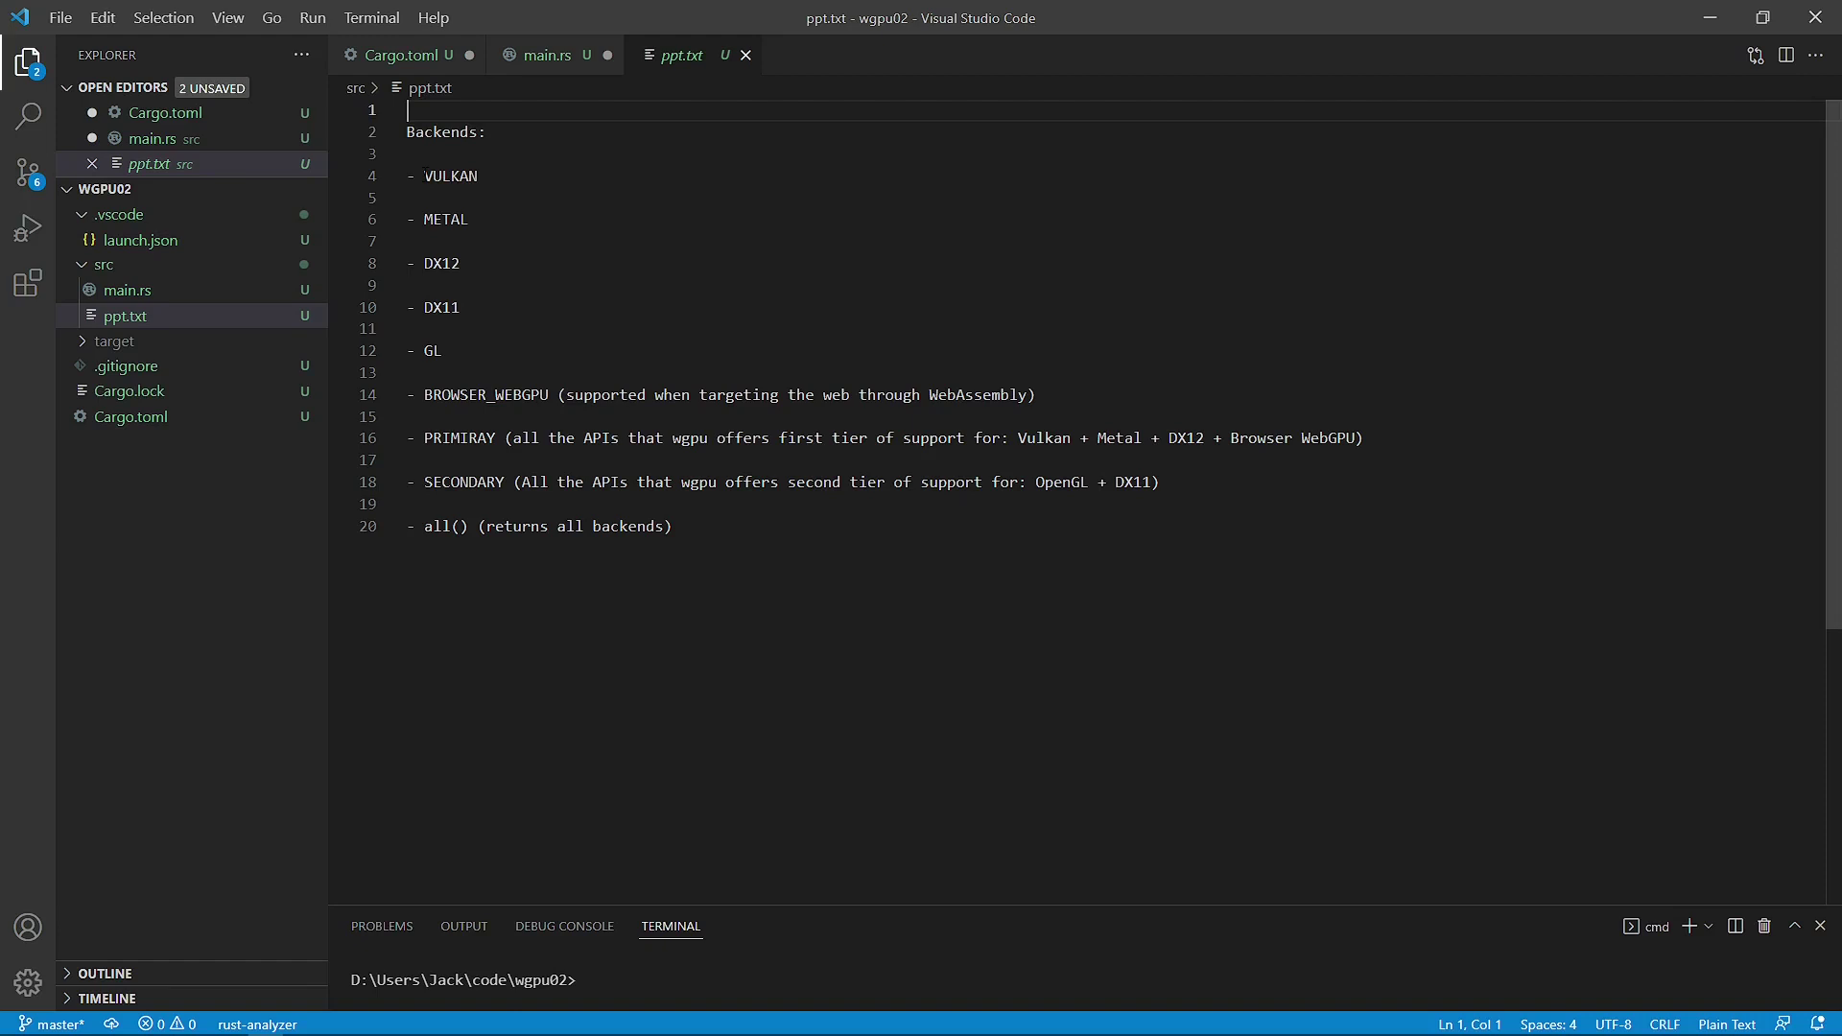
mouse_move(475, 176)
mouse_down()
mouse_move(423, 175)
mouse_move(469, 218)
mouse_move(428, 264)
mouse_move(459, 262)
mouse_move(444, 349)
mouse_up()
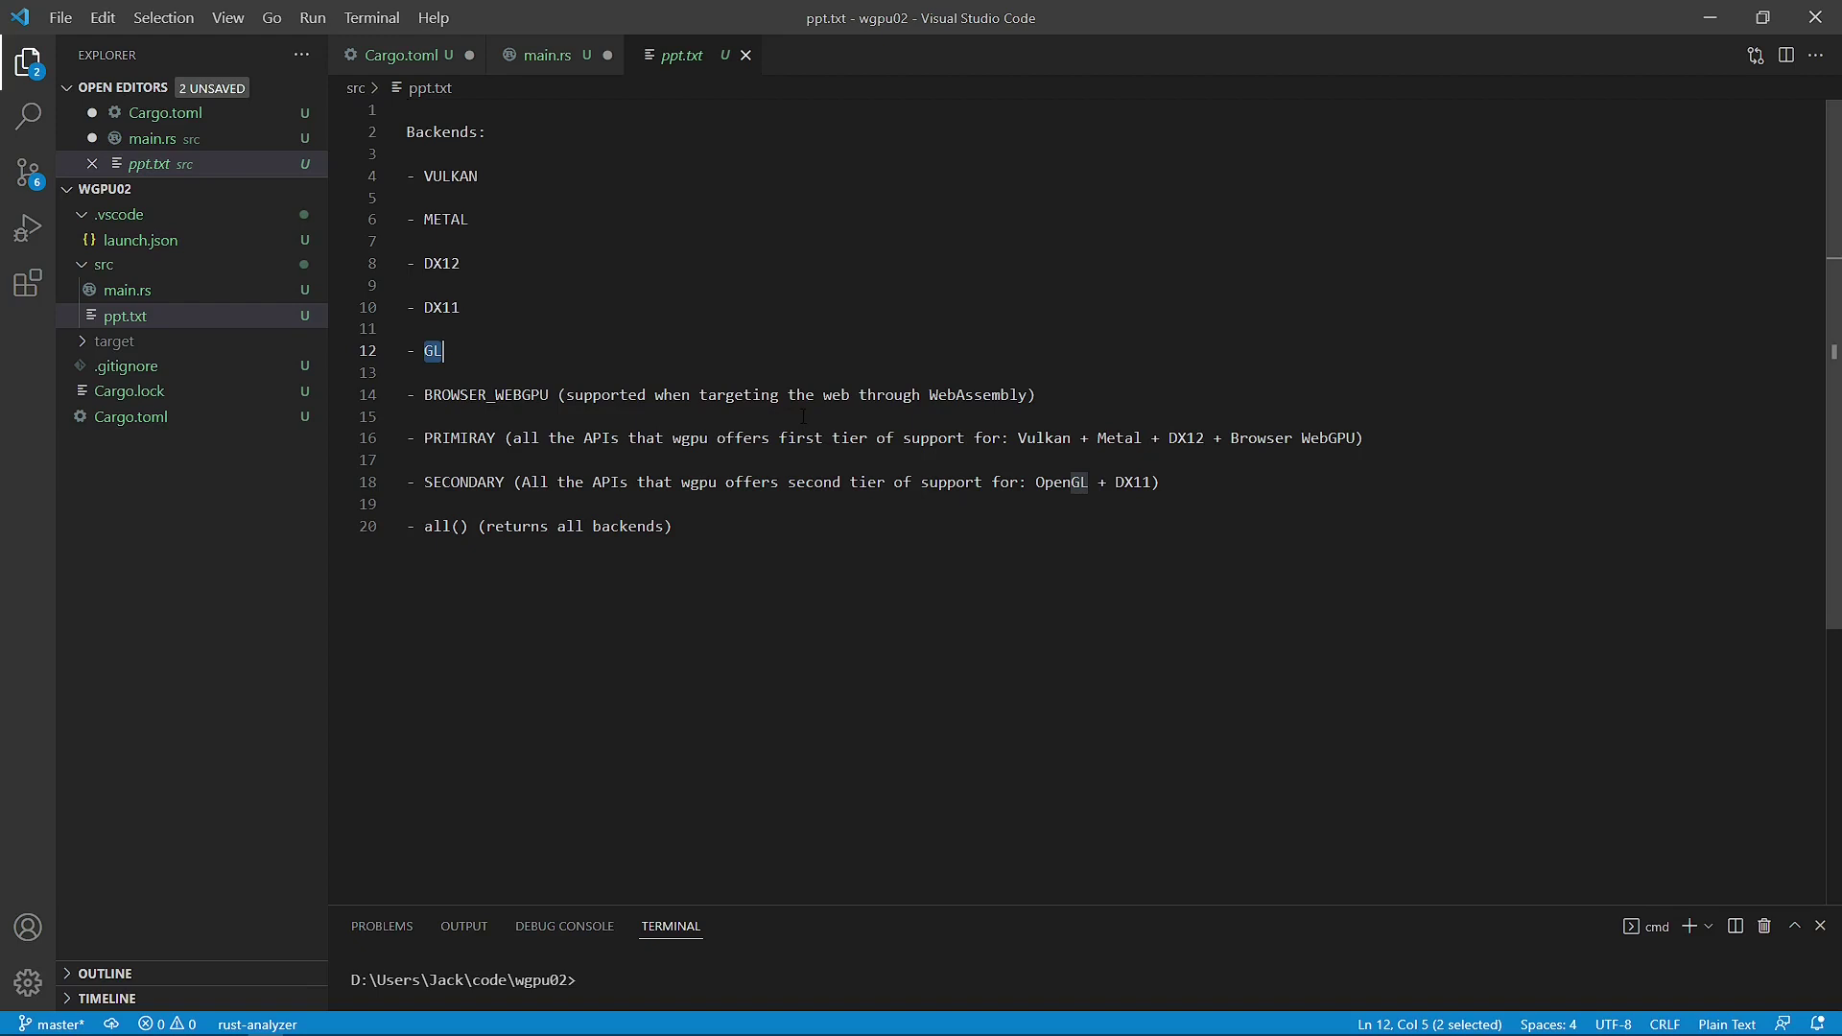
click(416, 437)
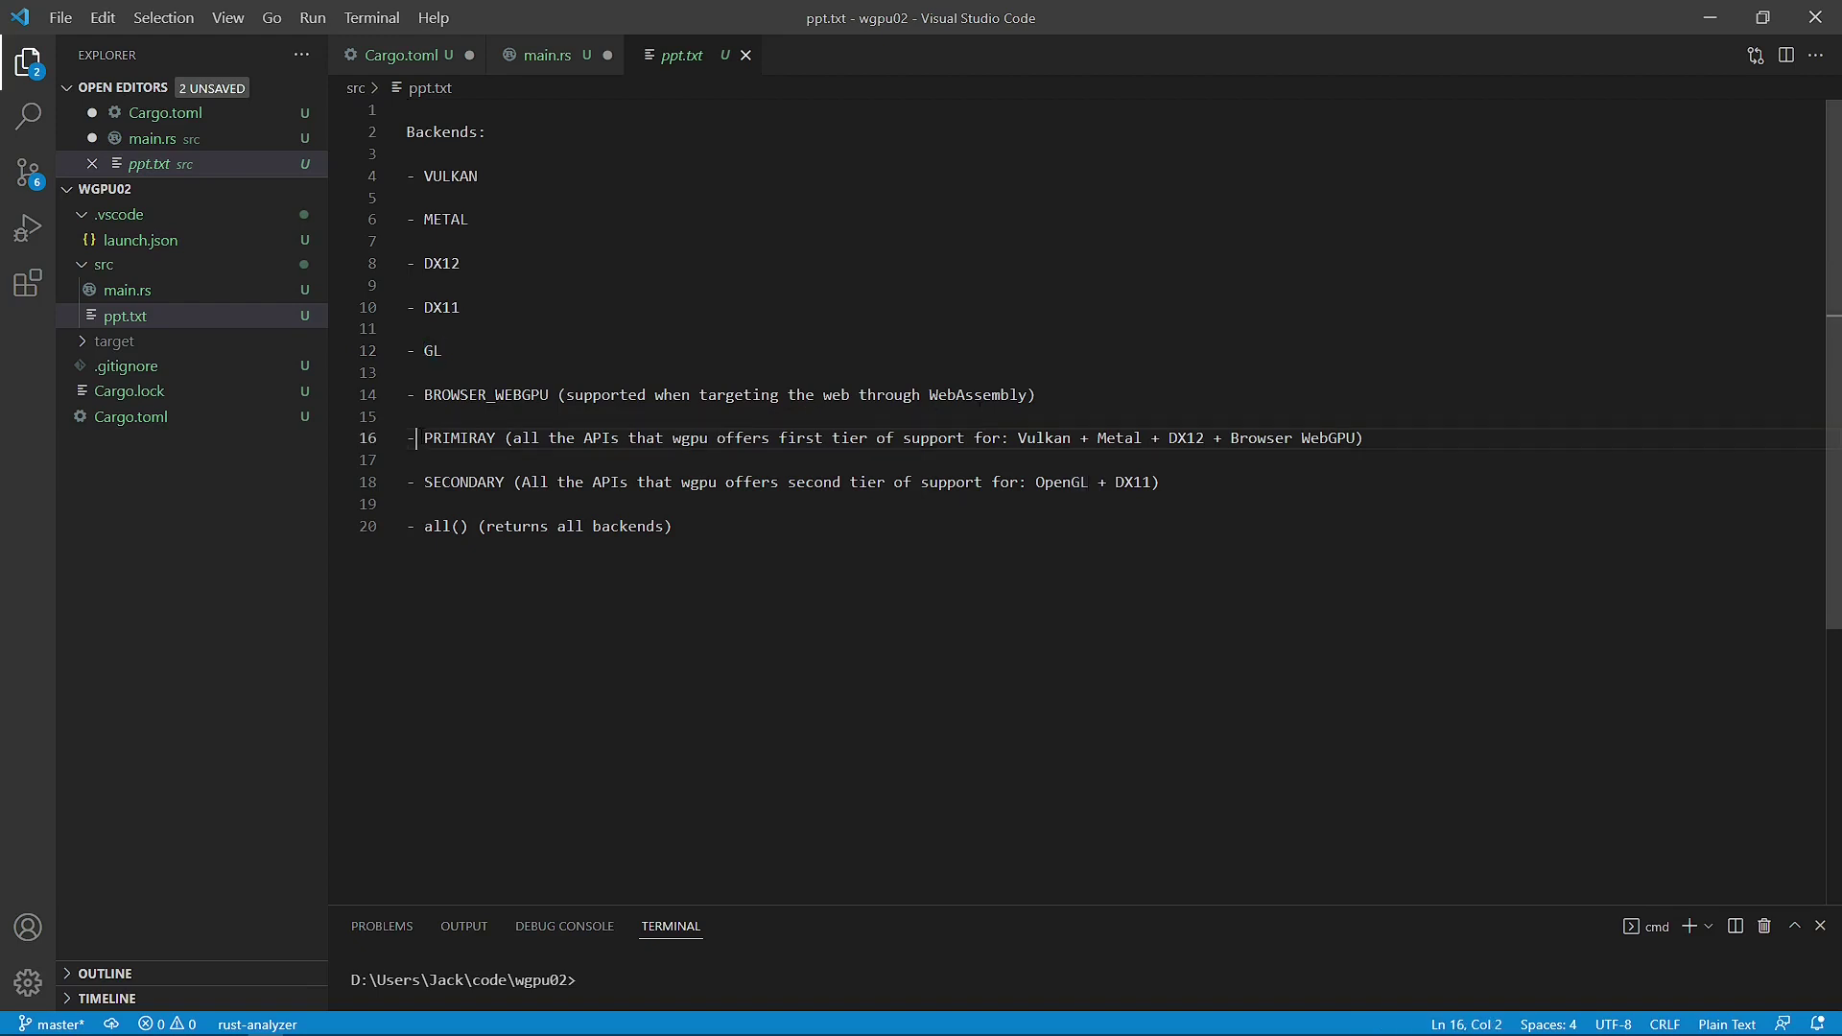
drag(425, 438, 504, 438)
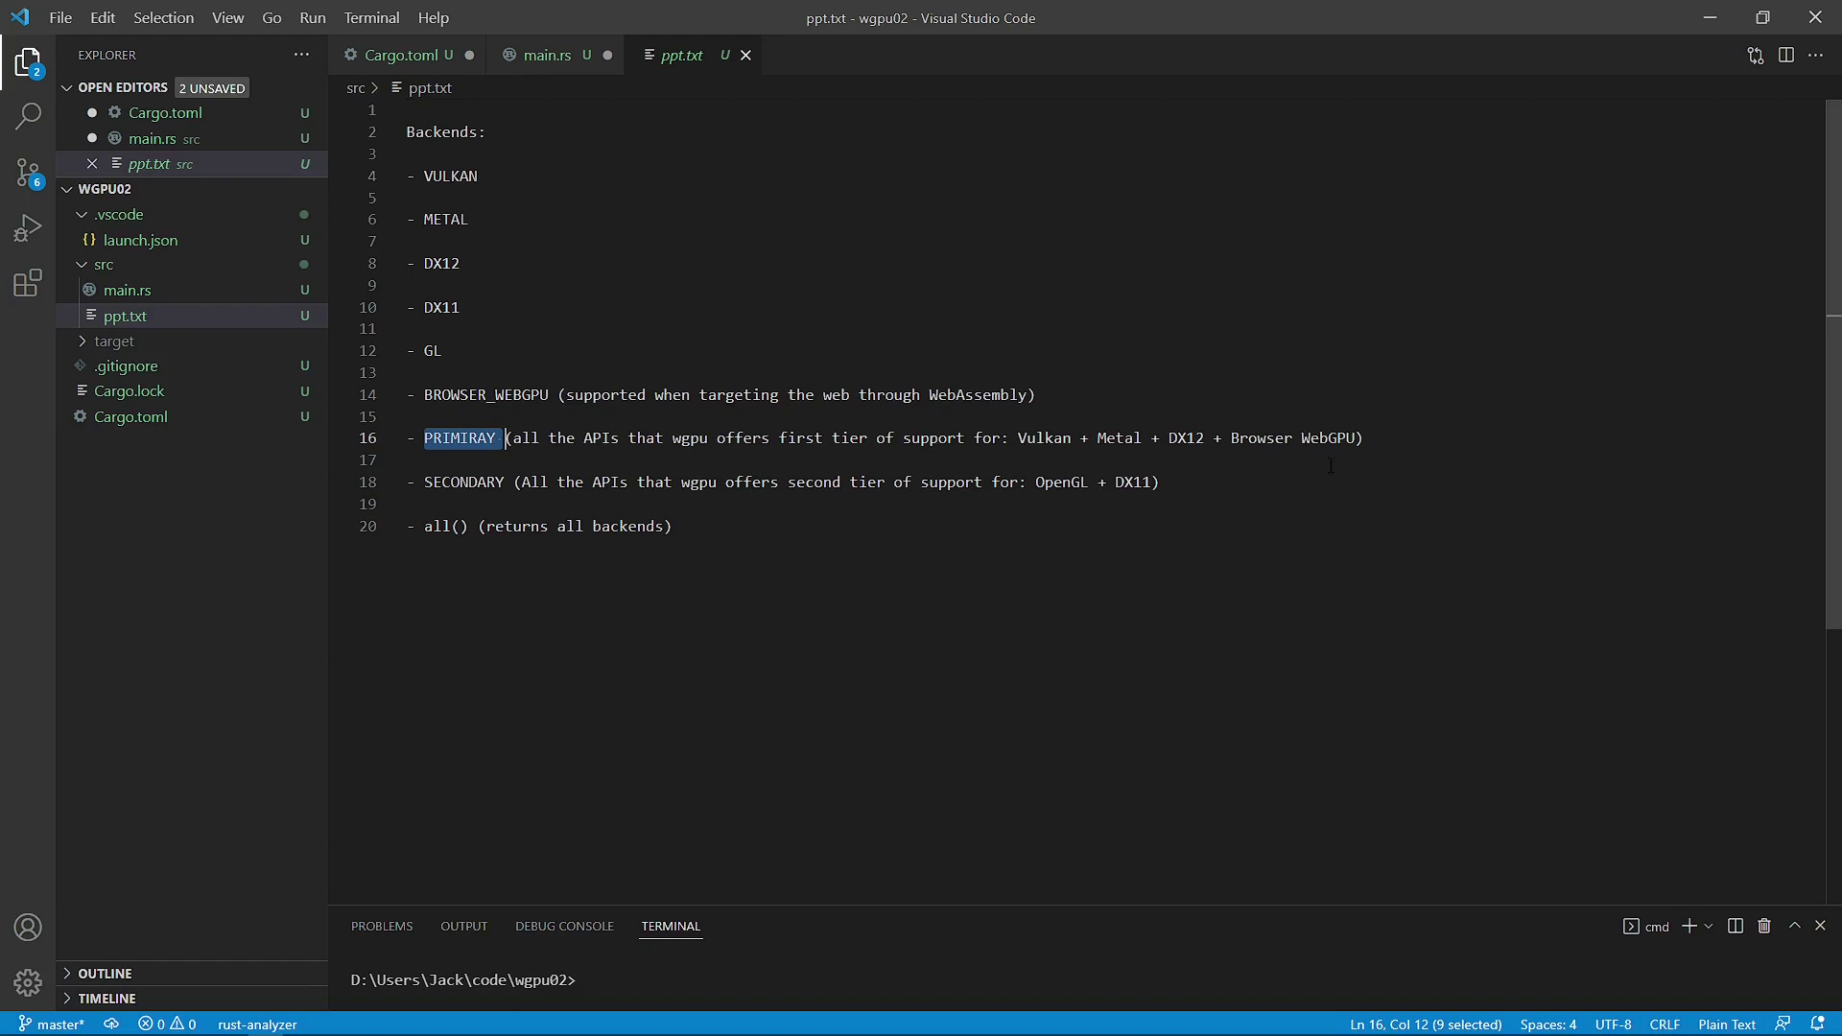
Highlight the first-tier API list, the SECONDARY entry with OpenGL, and all()
drag(1012, 438, 1361, 438)
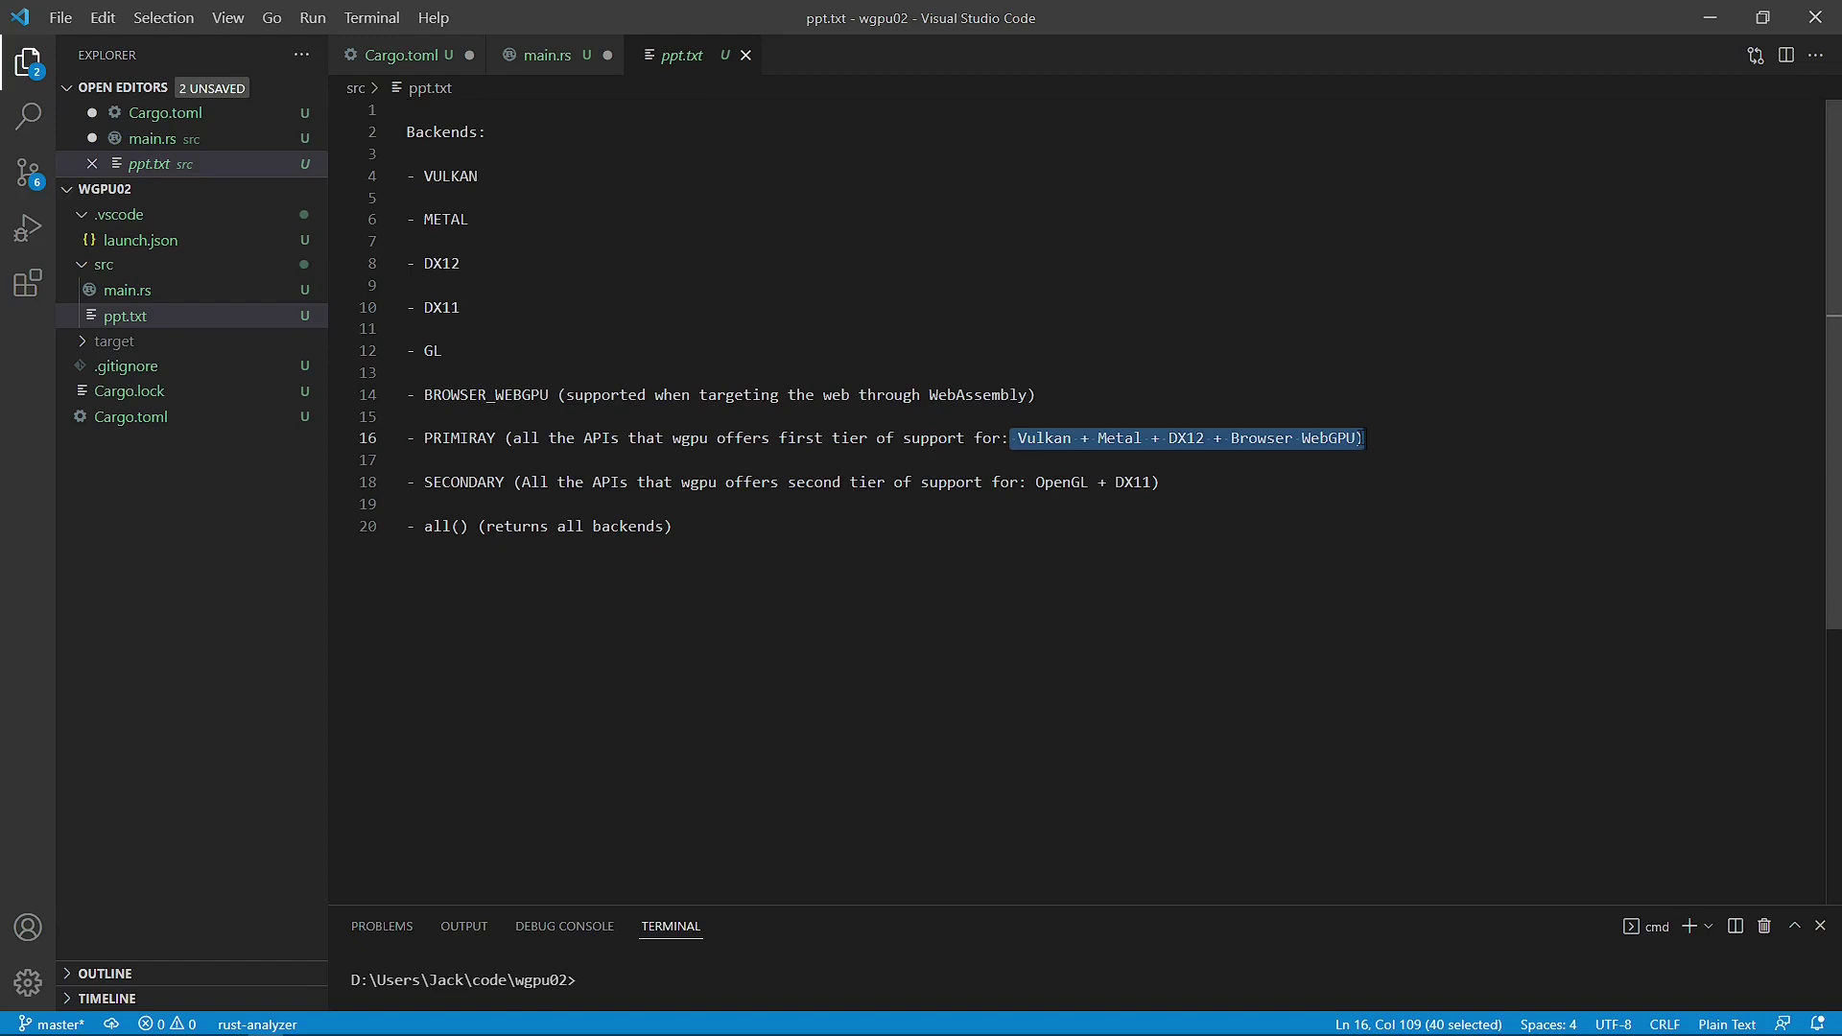
drag(424, 483, 506, 482)
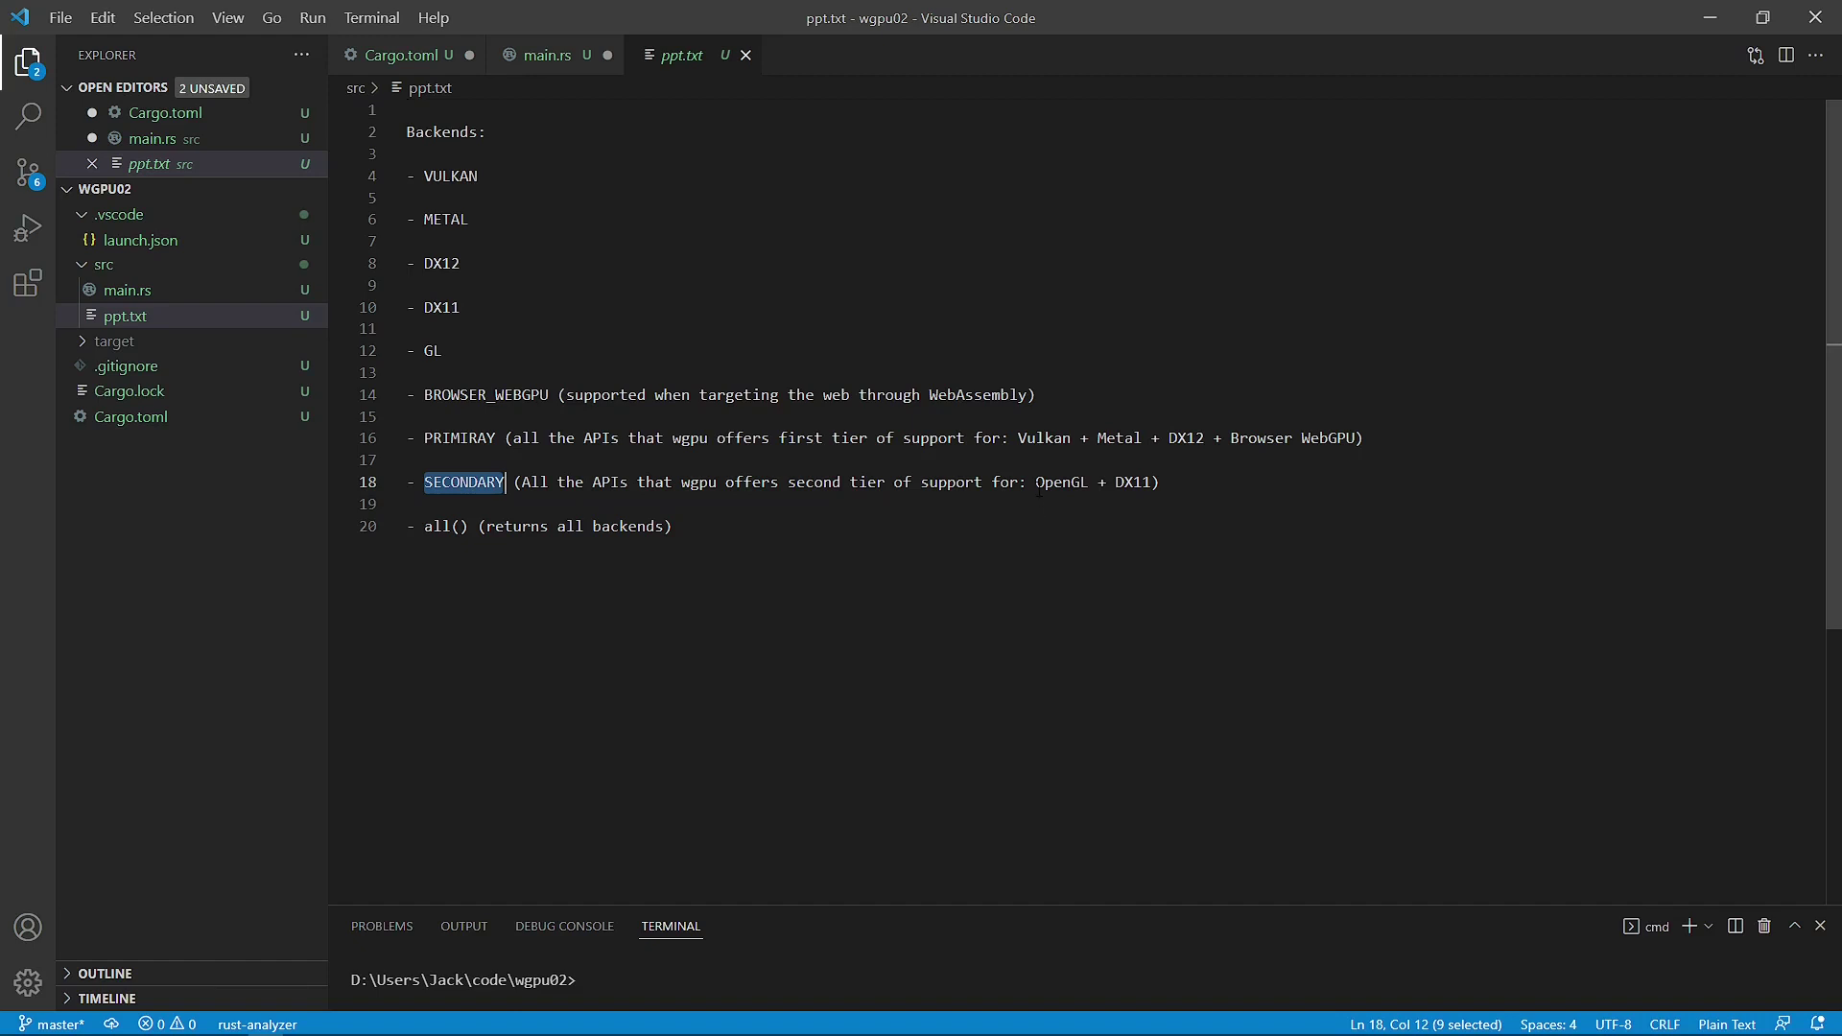
drag(1037, 483, 1144, 483)
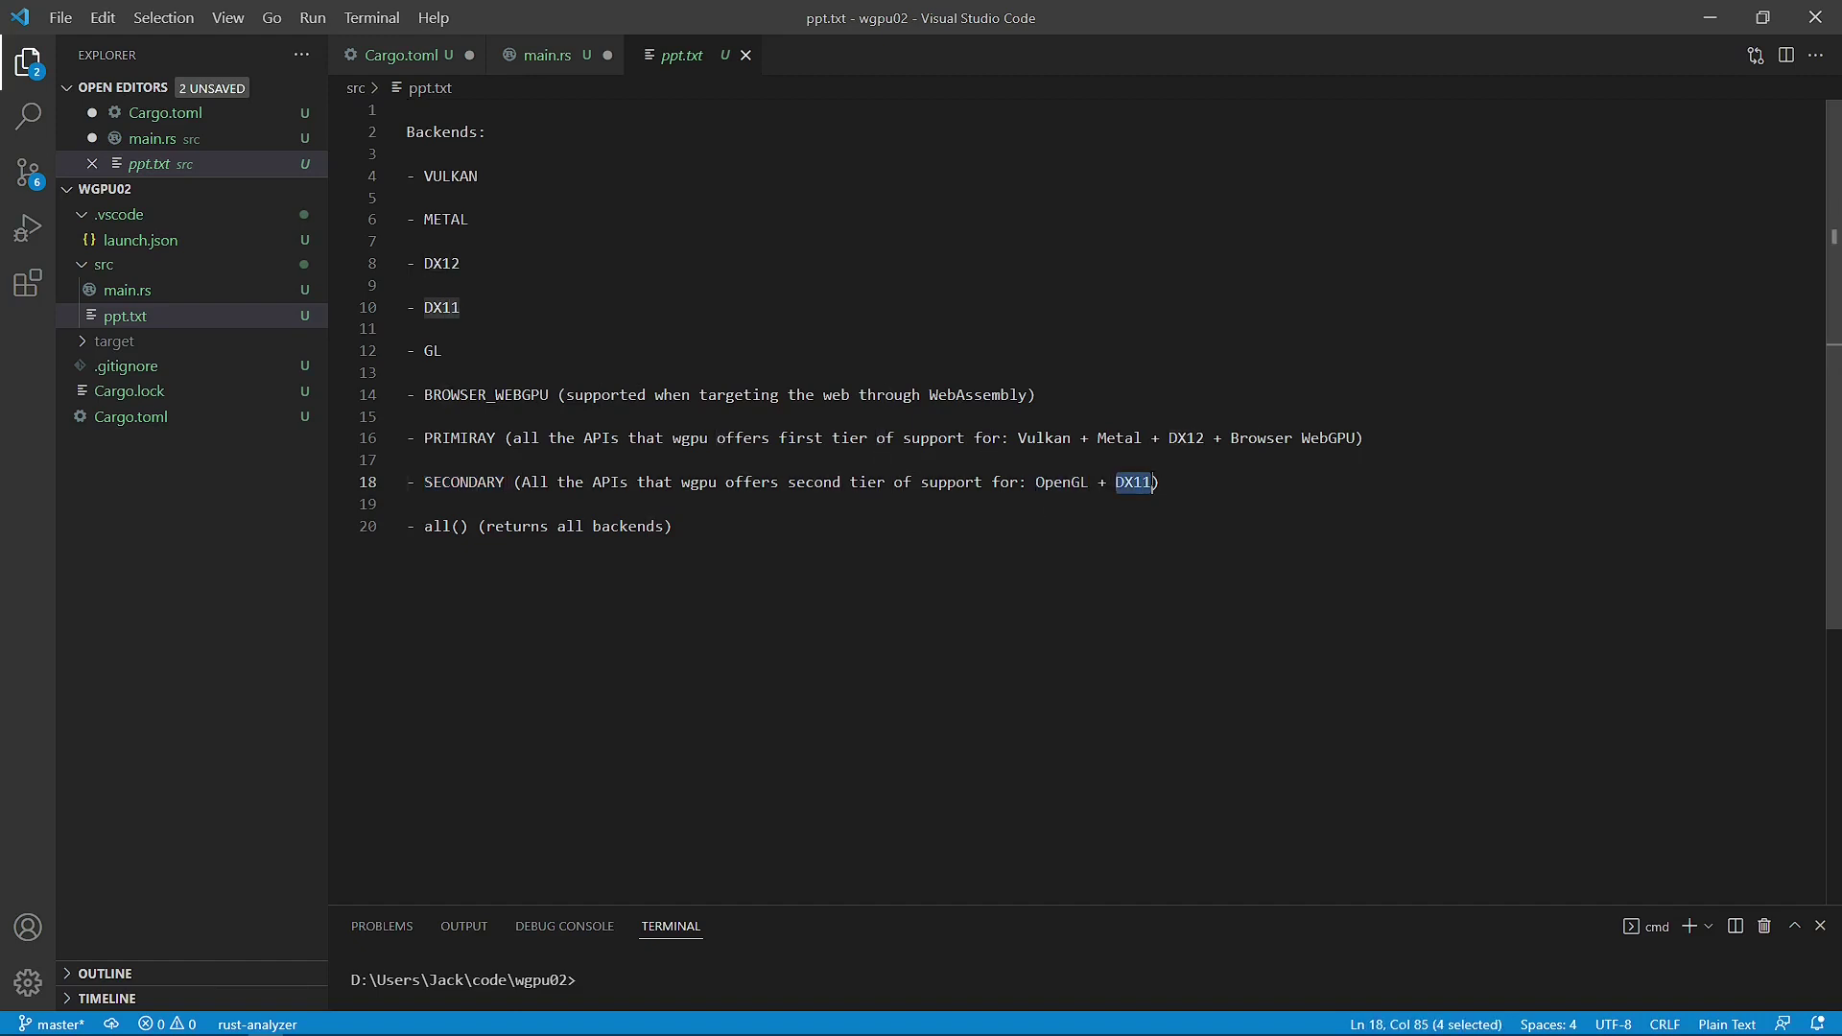
drag(425, 526, 469, 524)
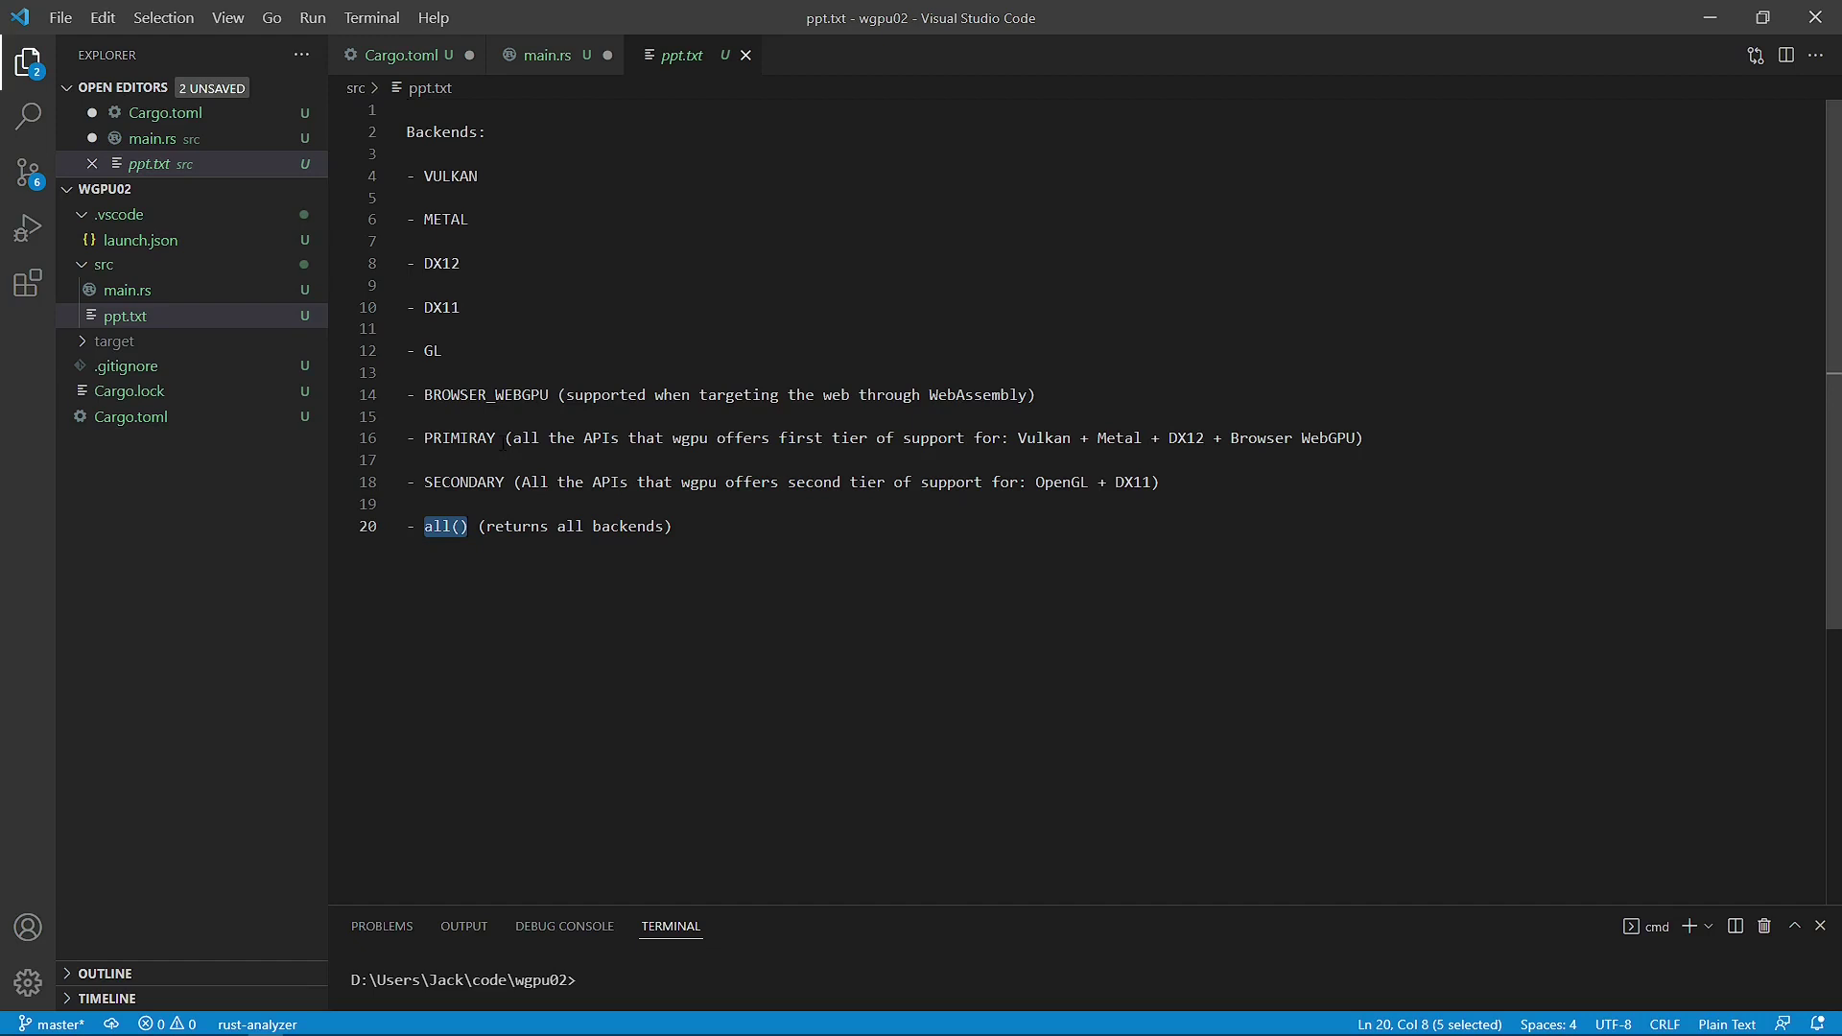
In main.rs, highlight all() and adapter.get_info(), save all files, and close ppt.txt
click(559, 62)
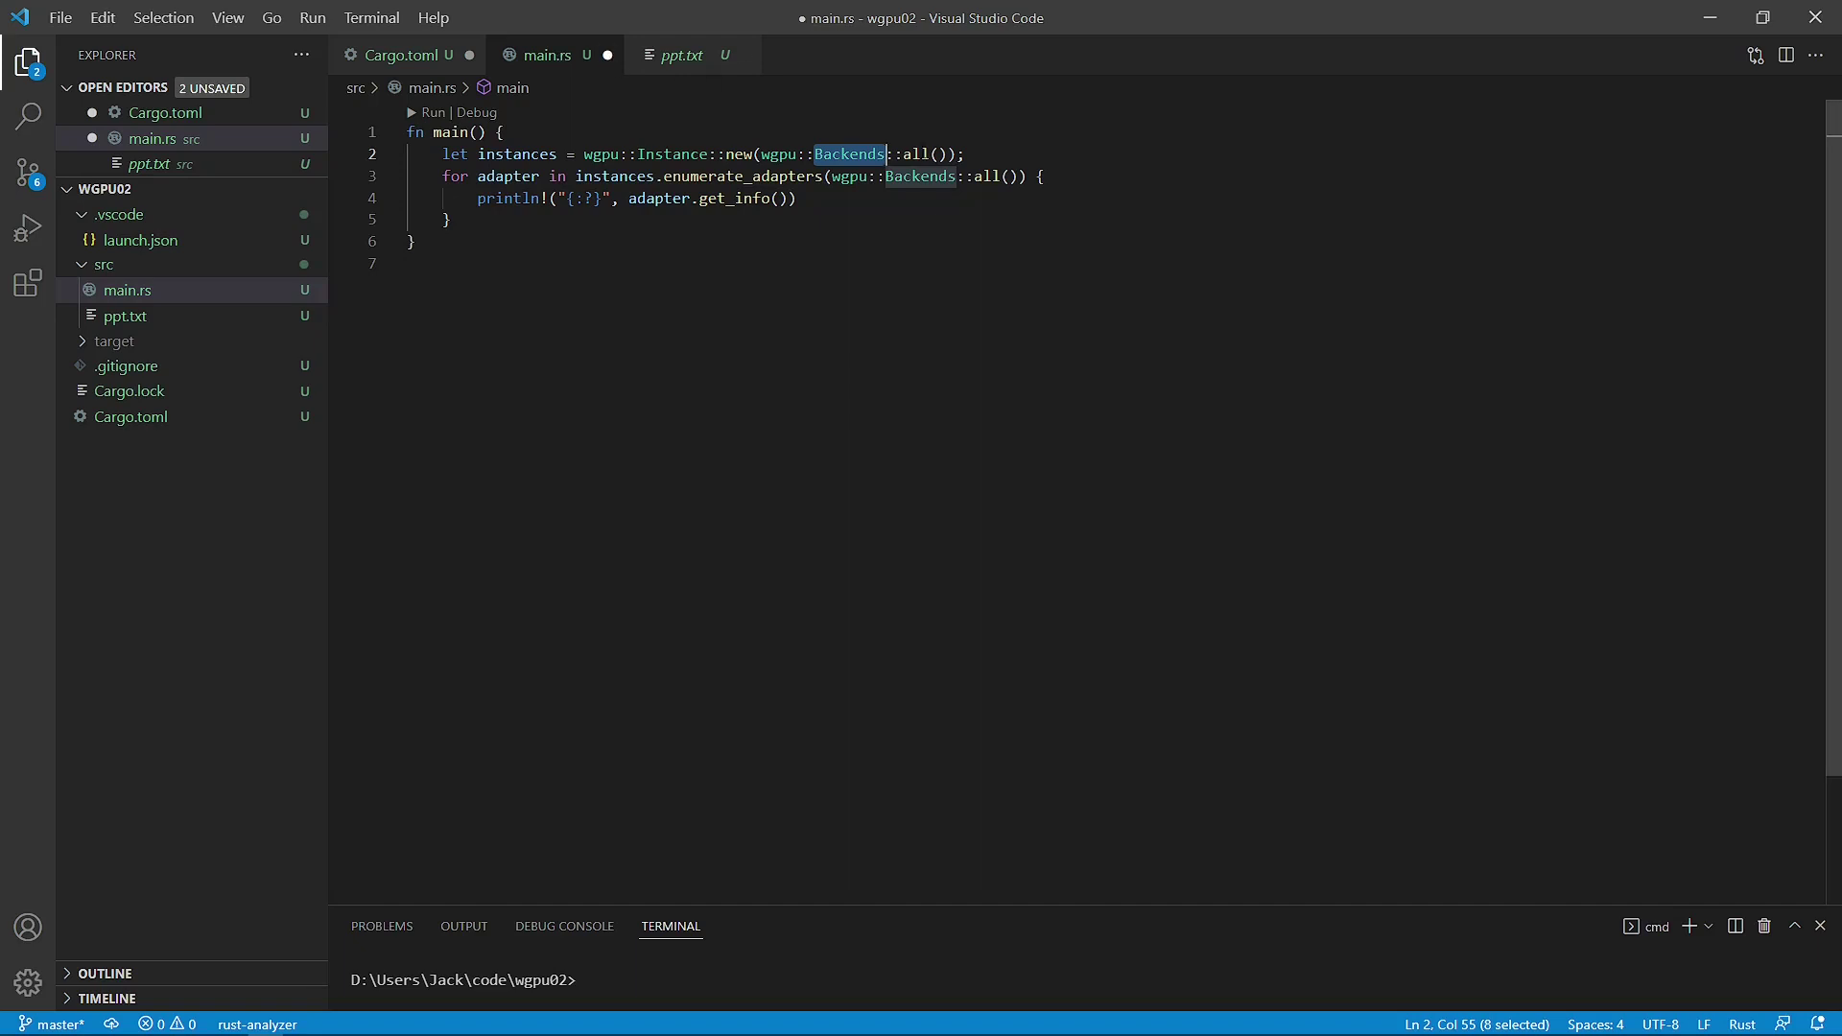
drag(893, 154, 955, 154)
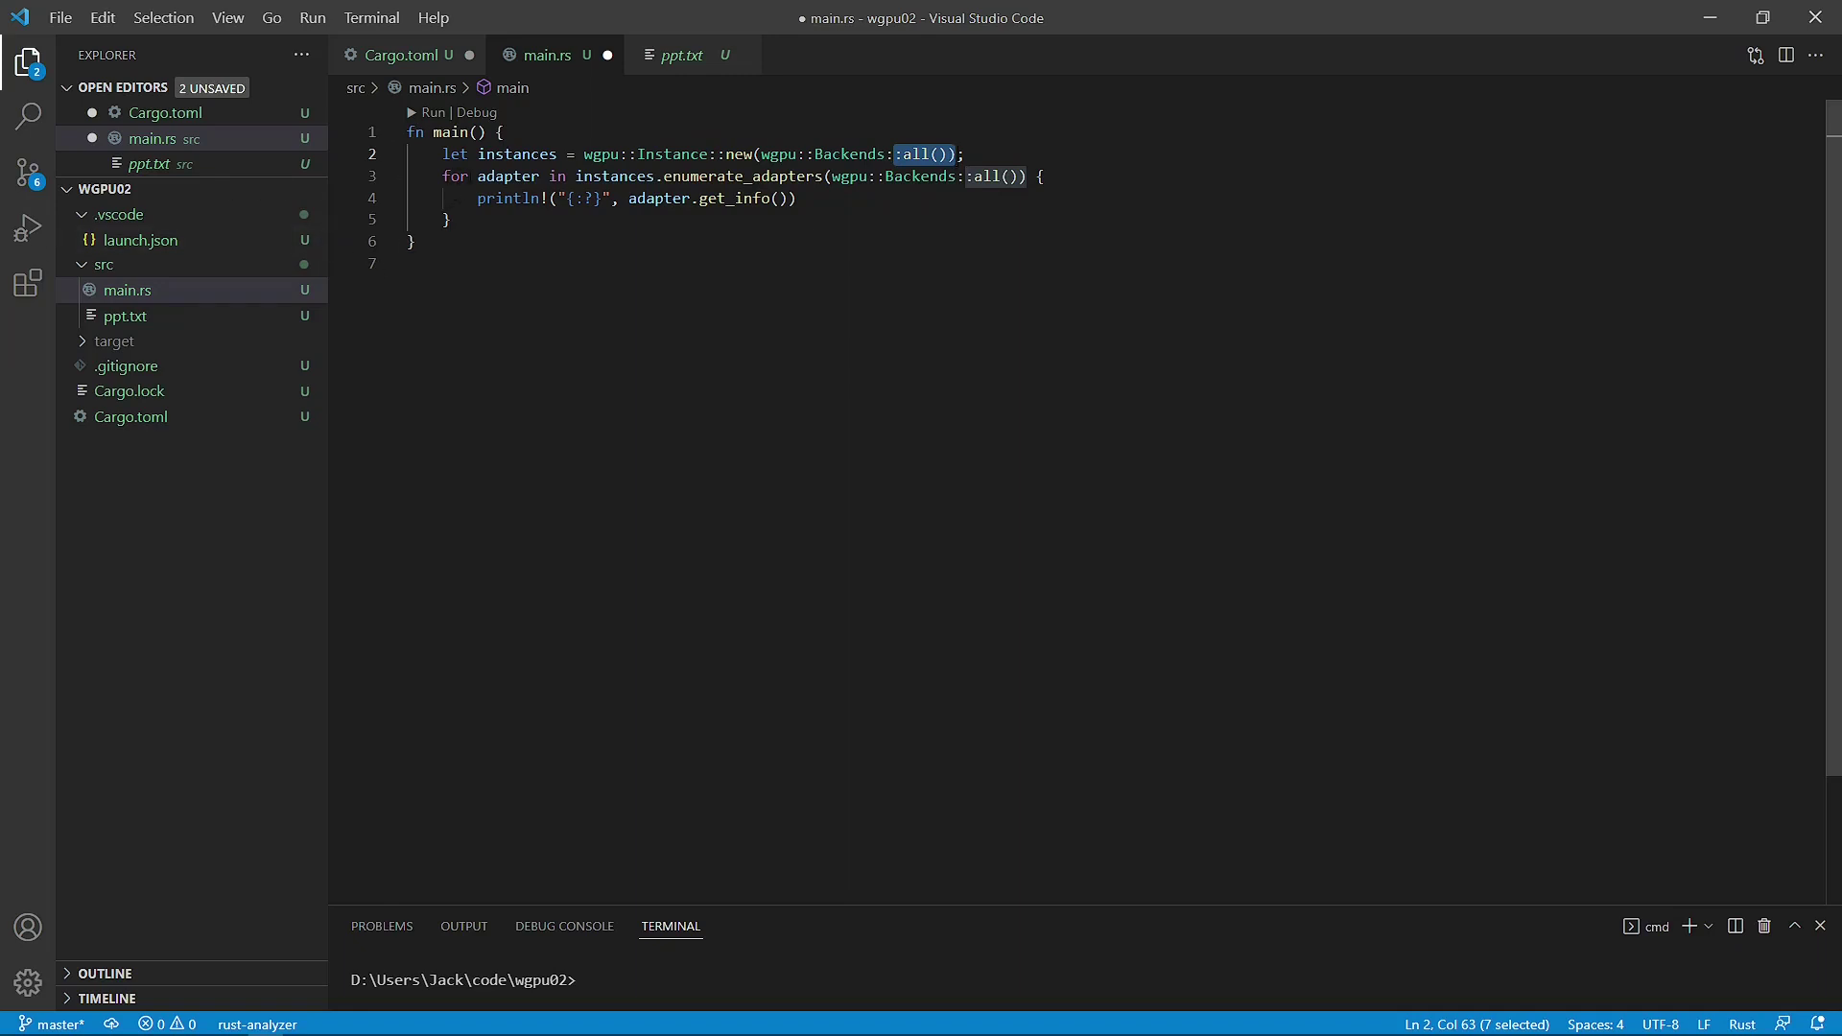
drag(442, 175, 796, 199)
click(628, 199)
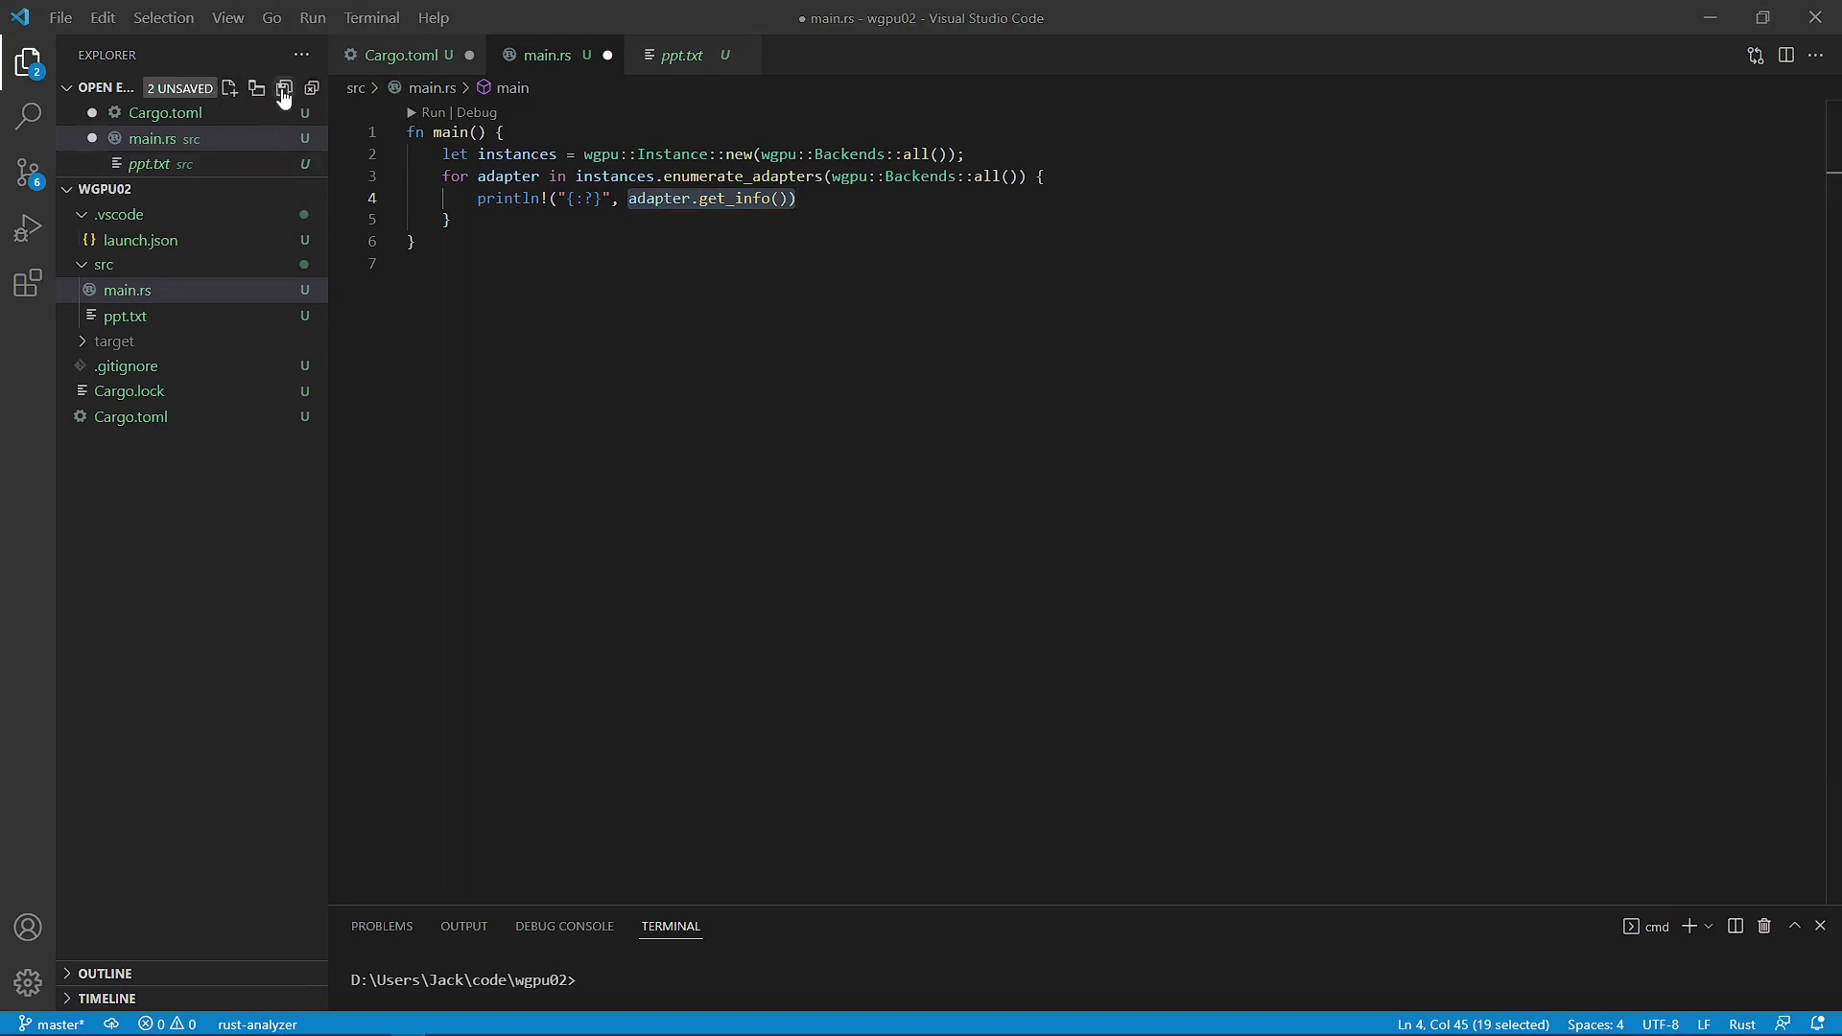
click(285, 87)
click(725, 55)
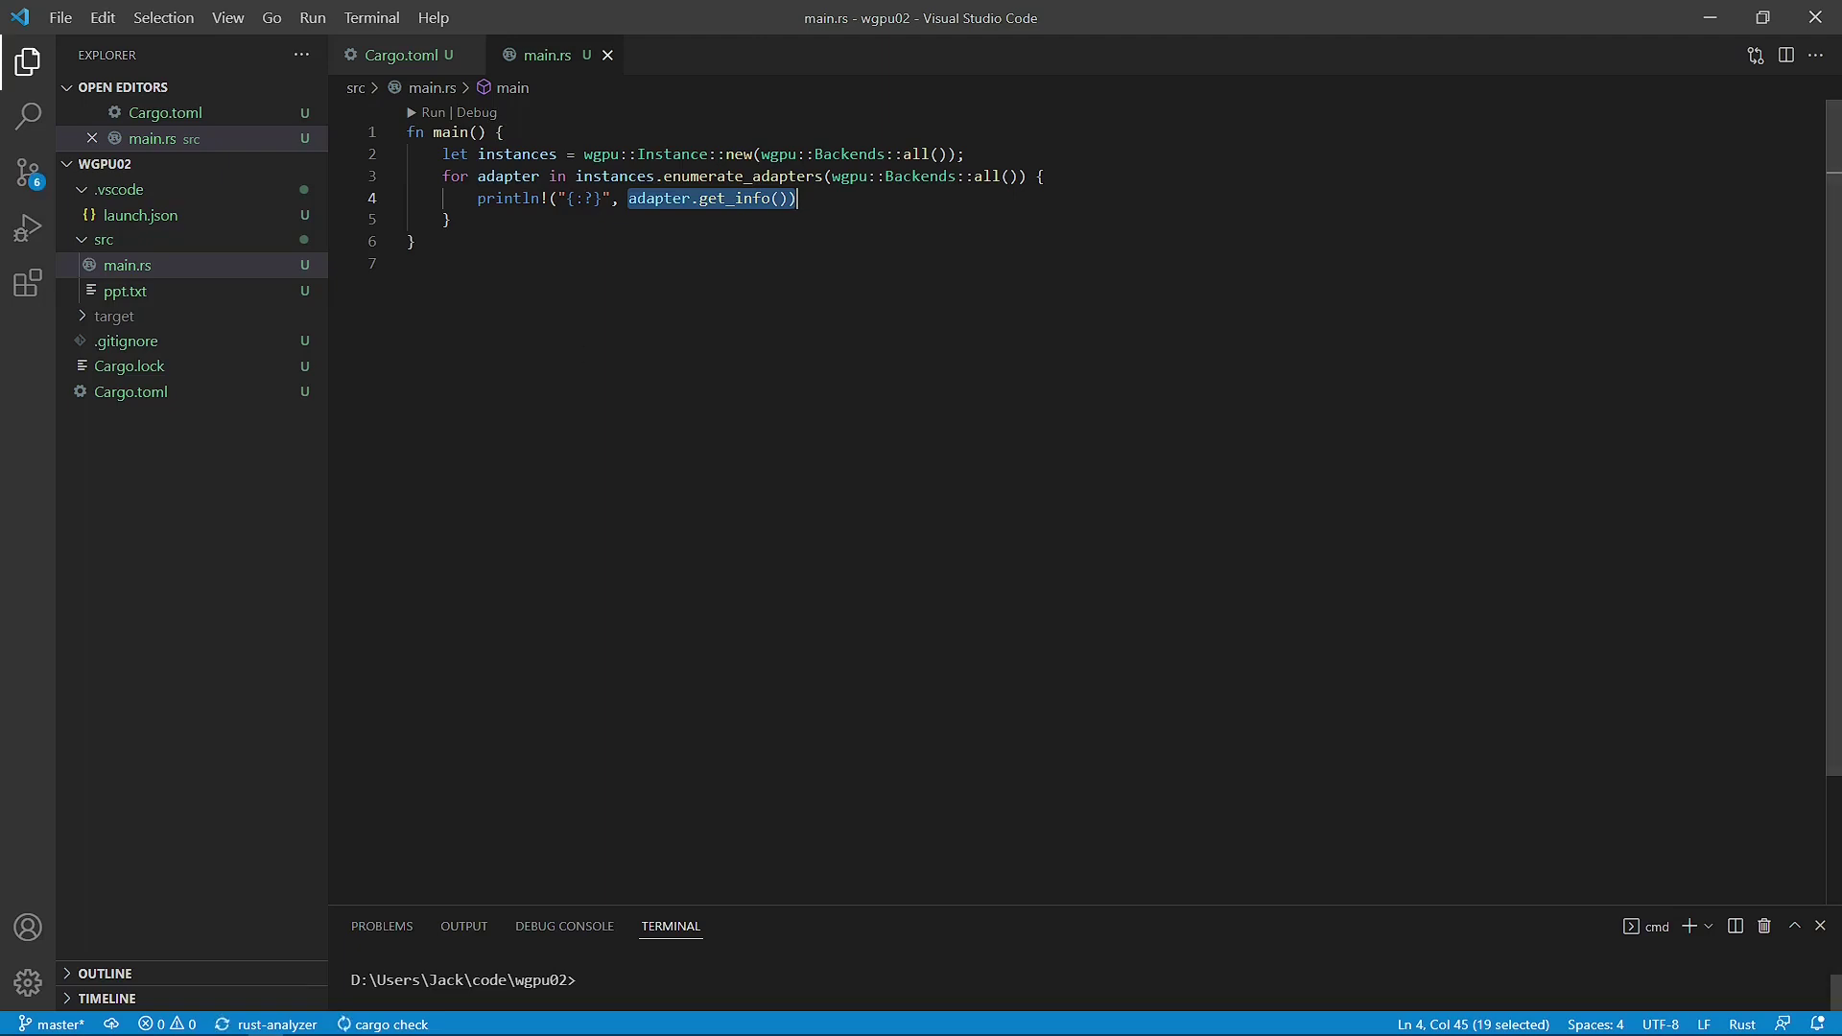
Enlarge the terminal panel and run cargo run for wgpu02
drag(918, 903, 868, 473)
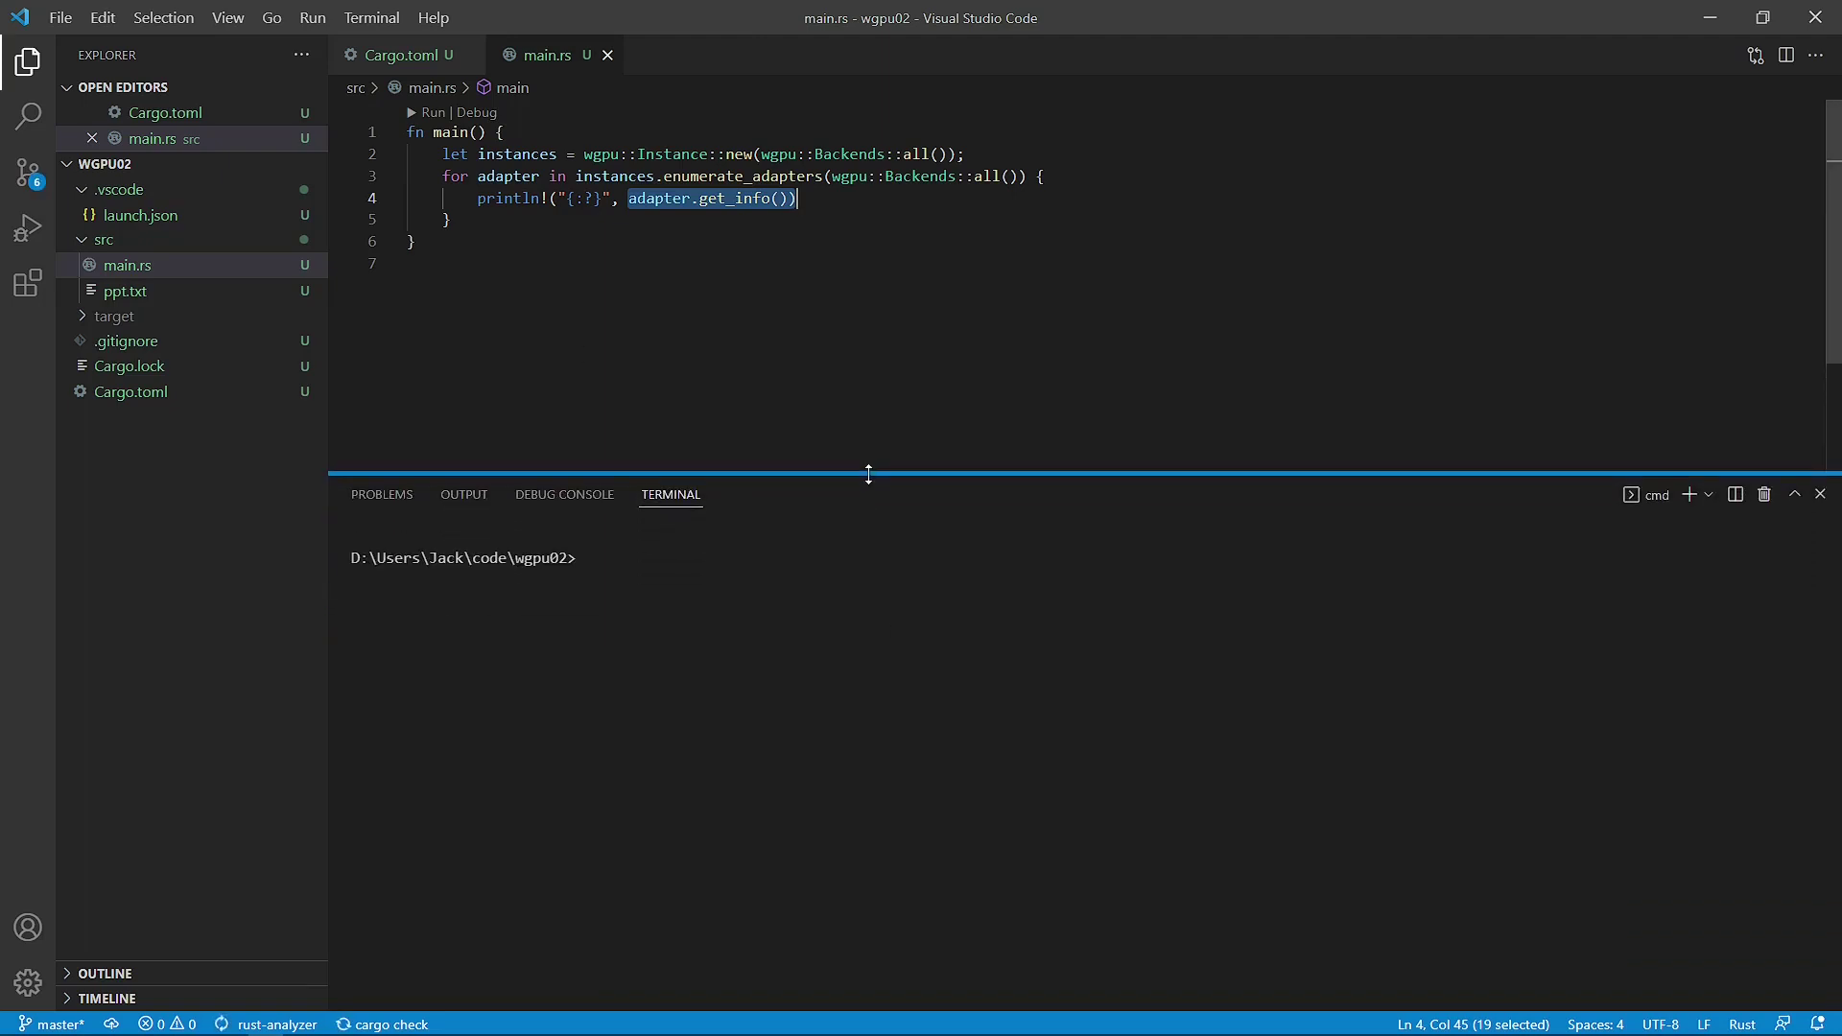
click(650, 577)
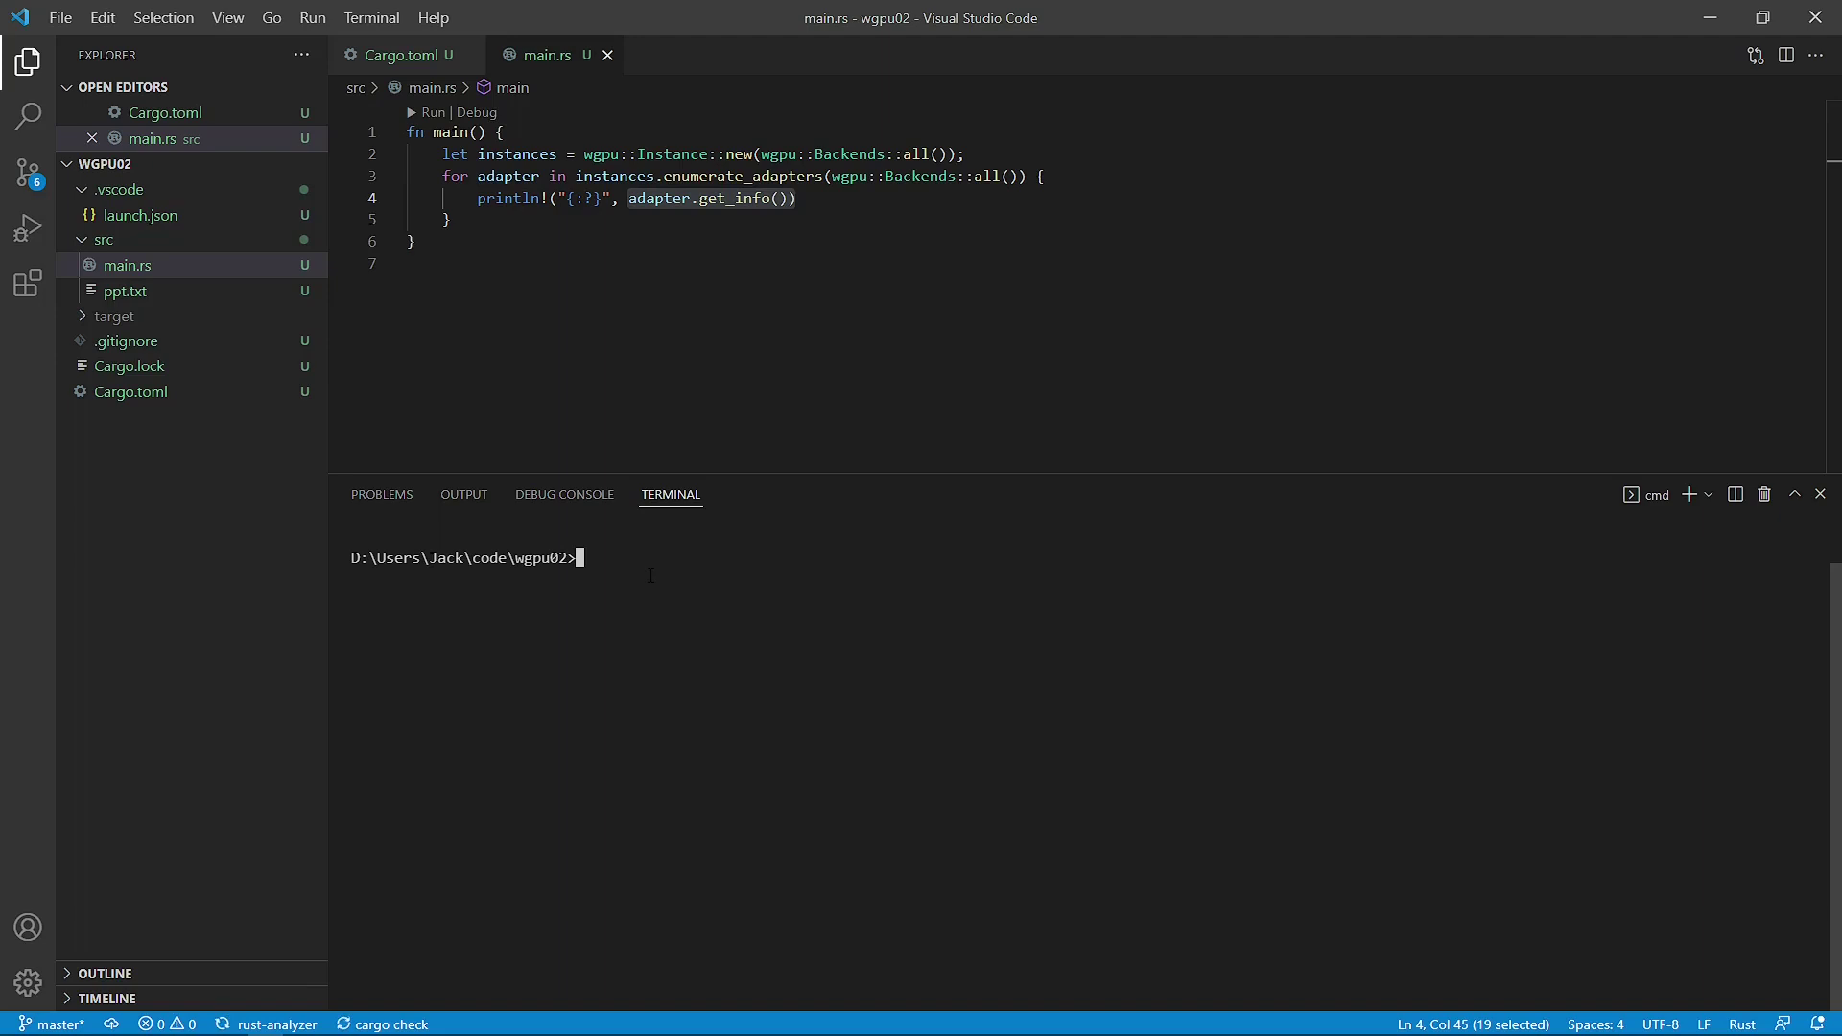
text(car)
text(go run)
key(Return)
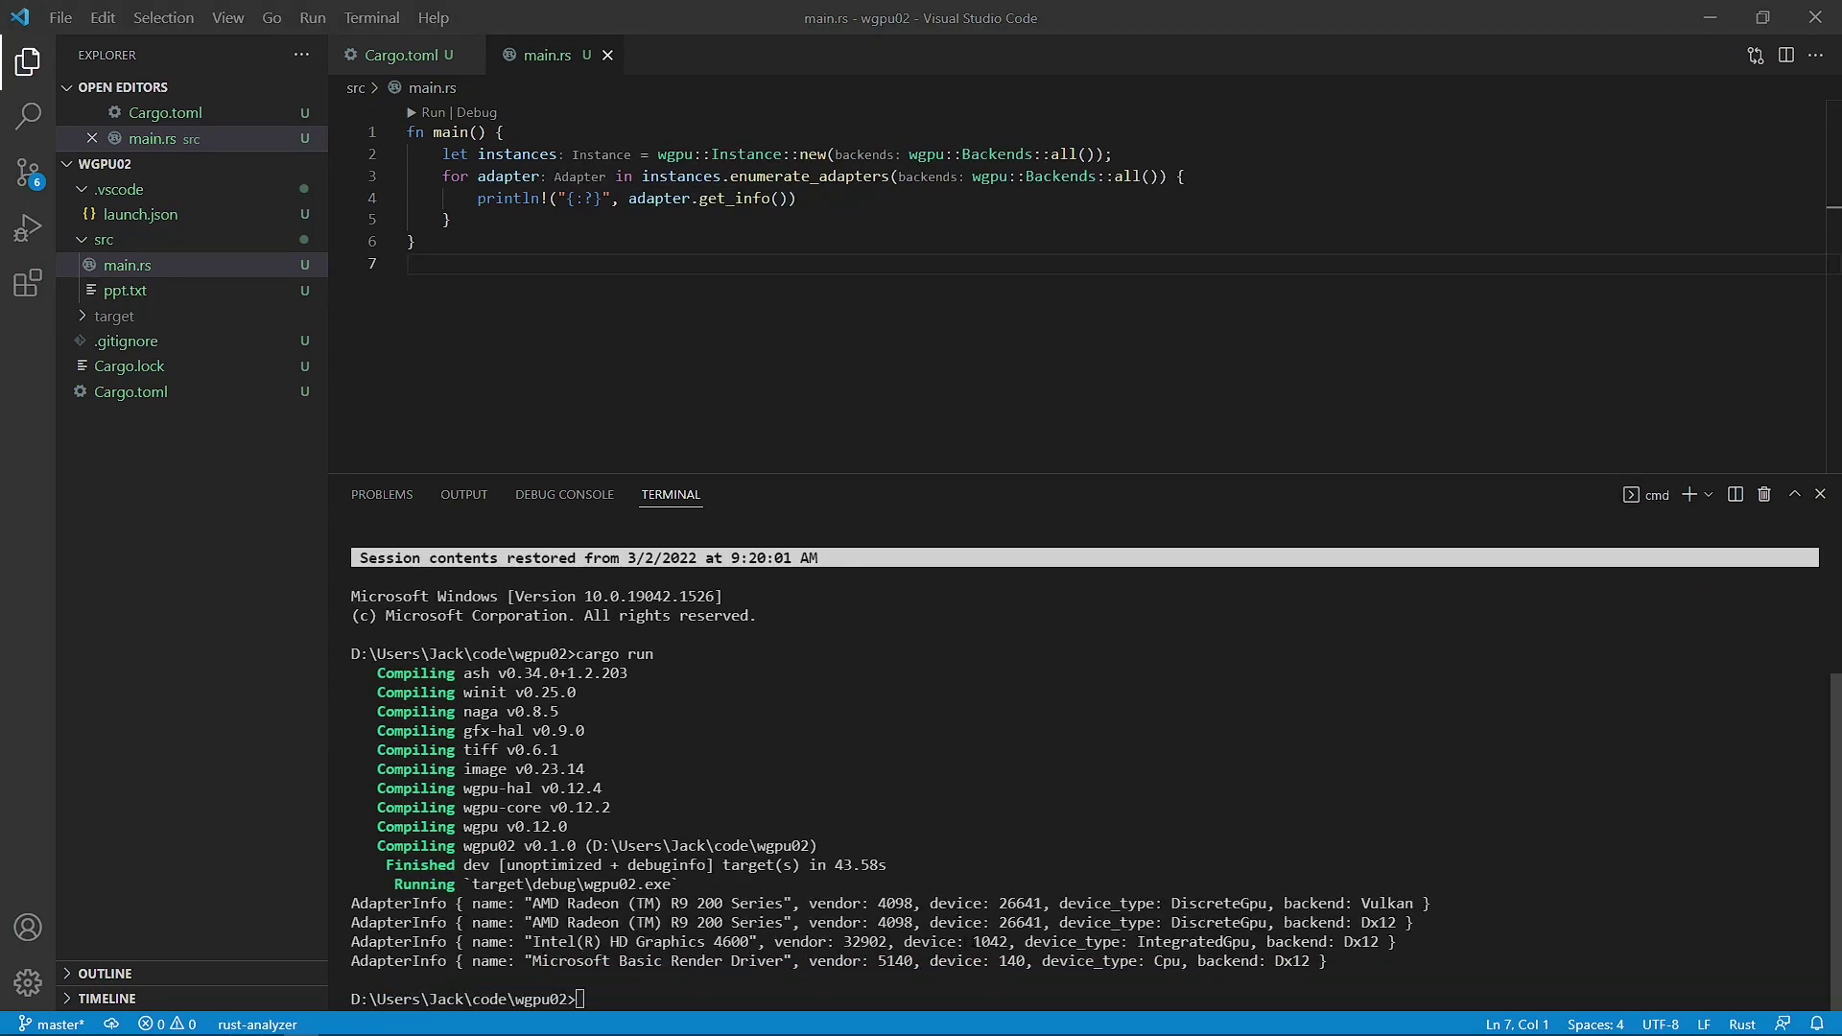
double_click(397, 902)
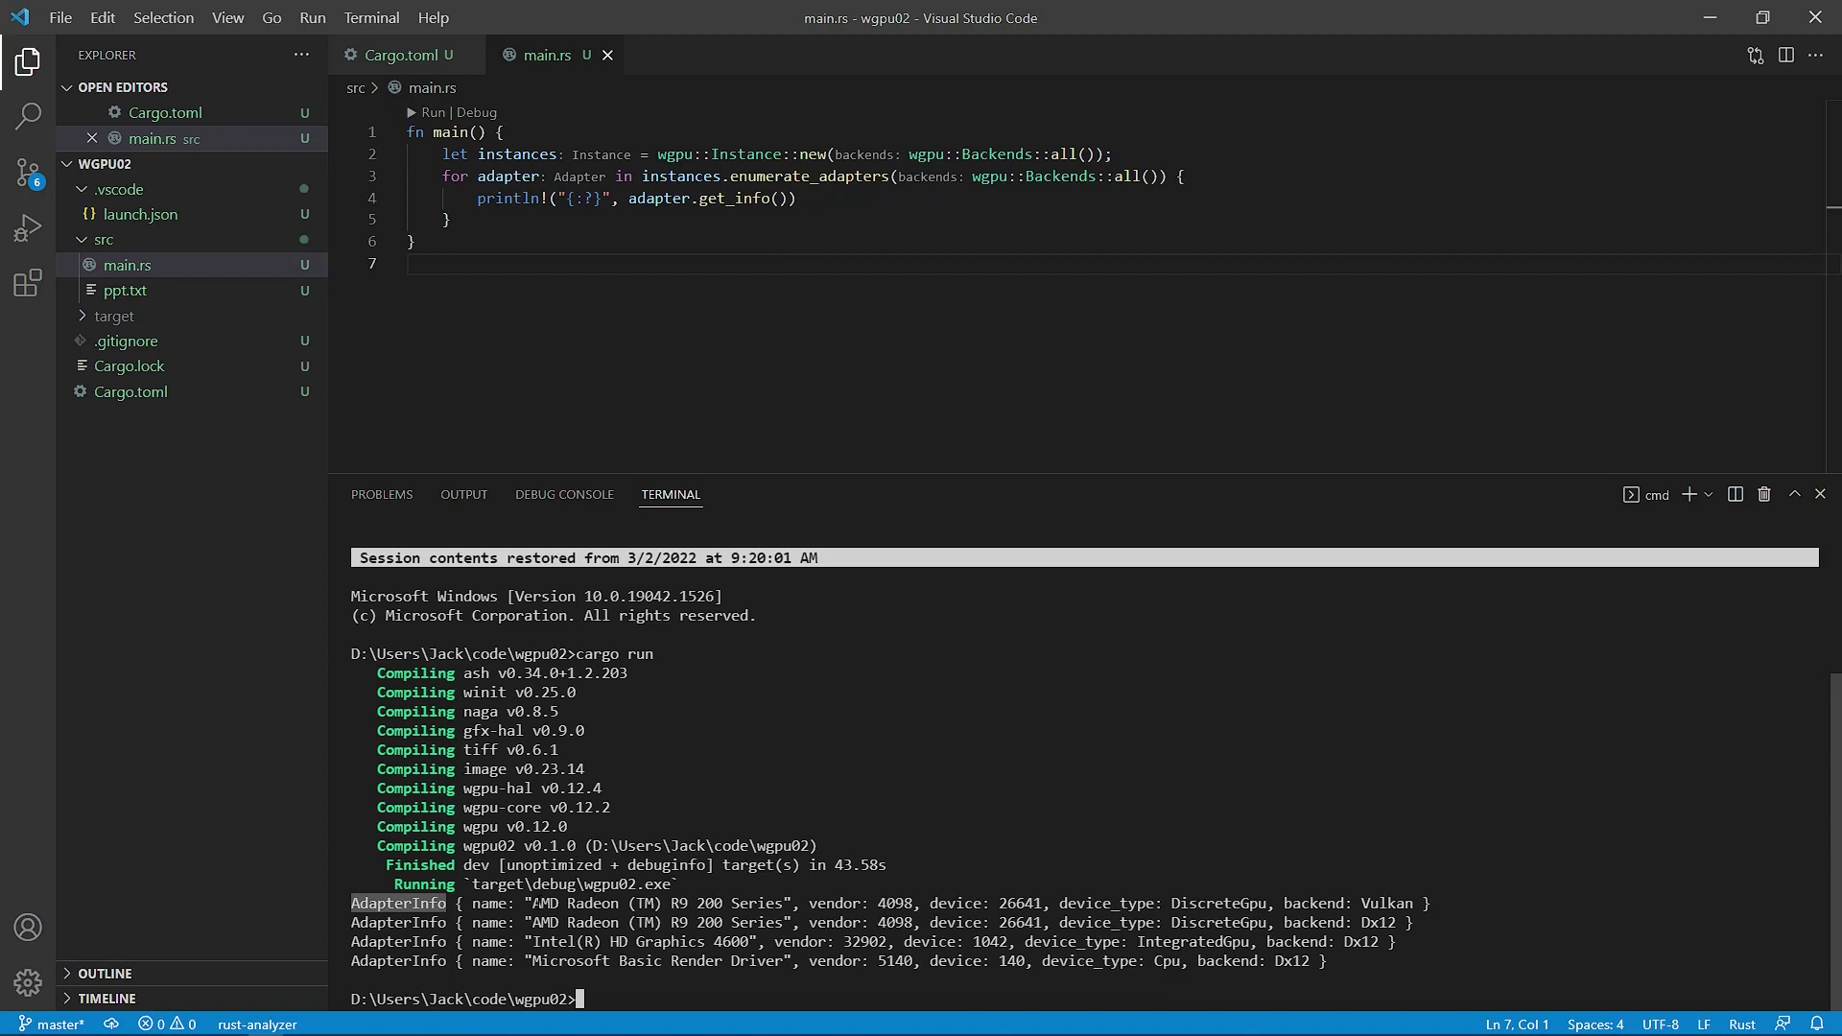
drag(532, 902, 740, 903)
click(636, 901)
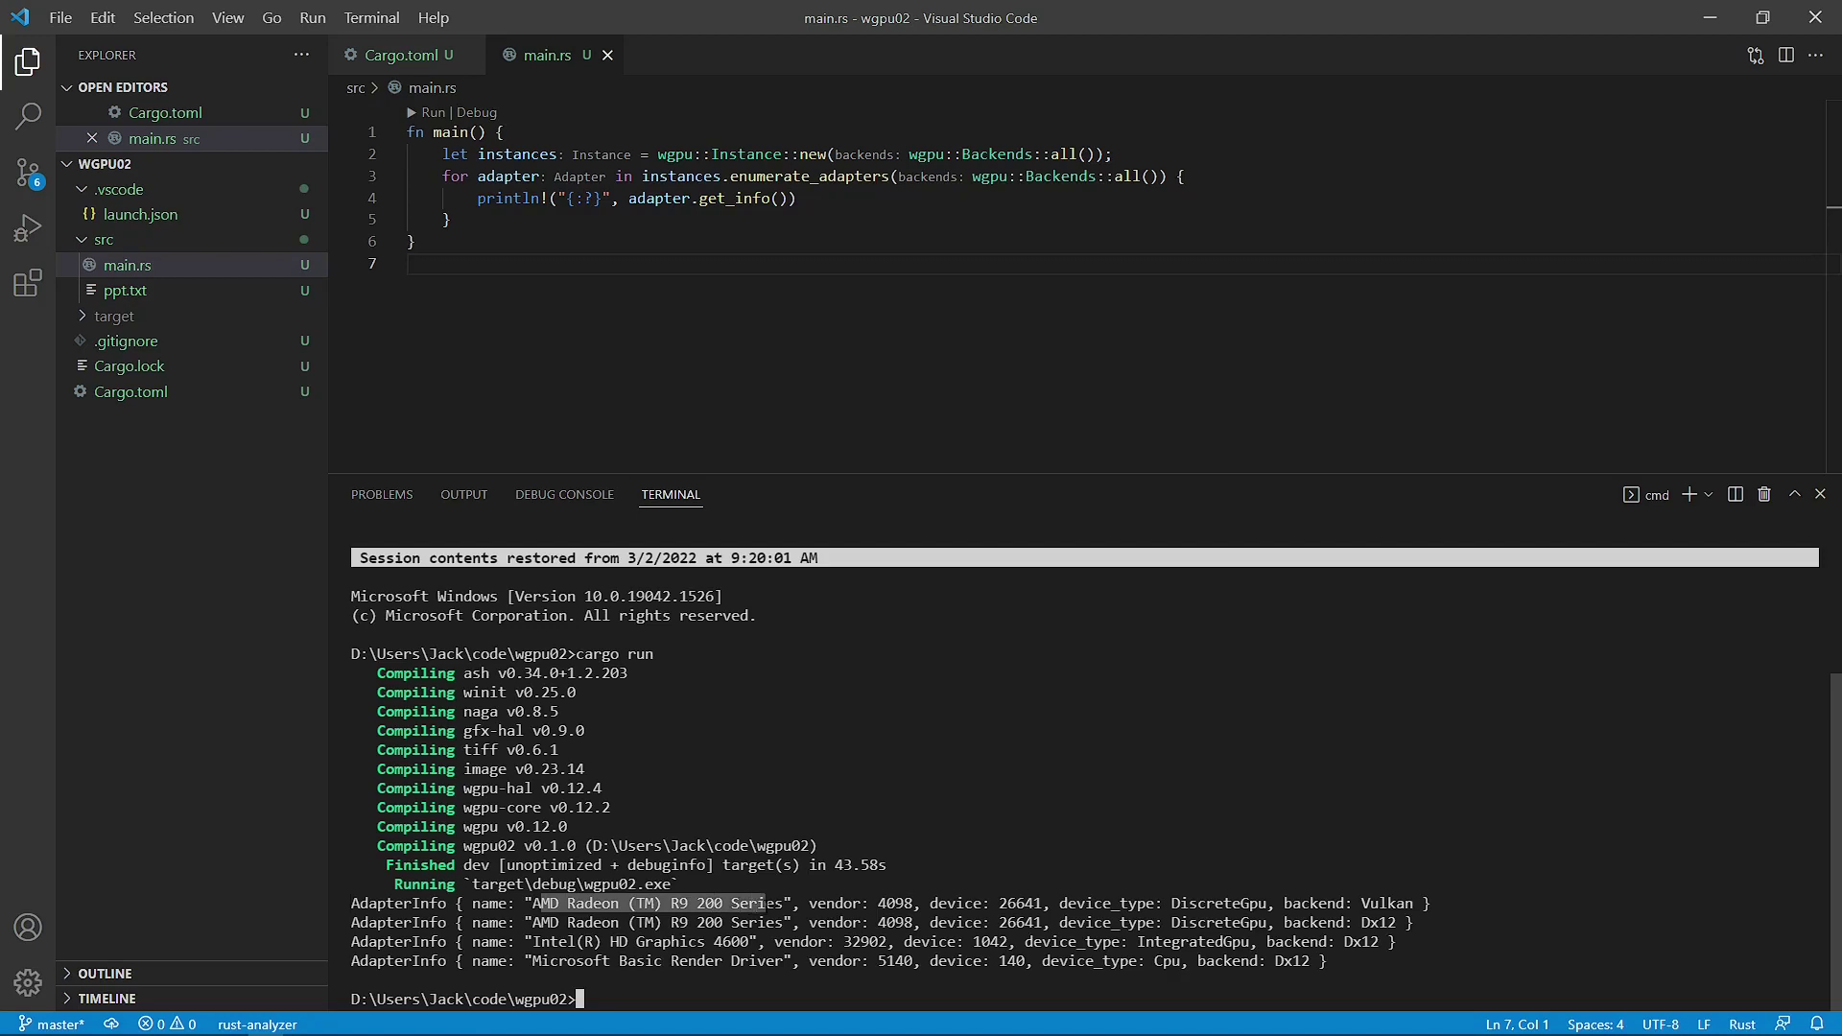
drag(741, 902, 785, 901)
drag(1361, 902, 1413, 902)
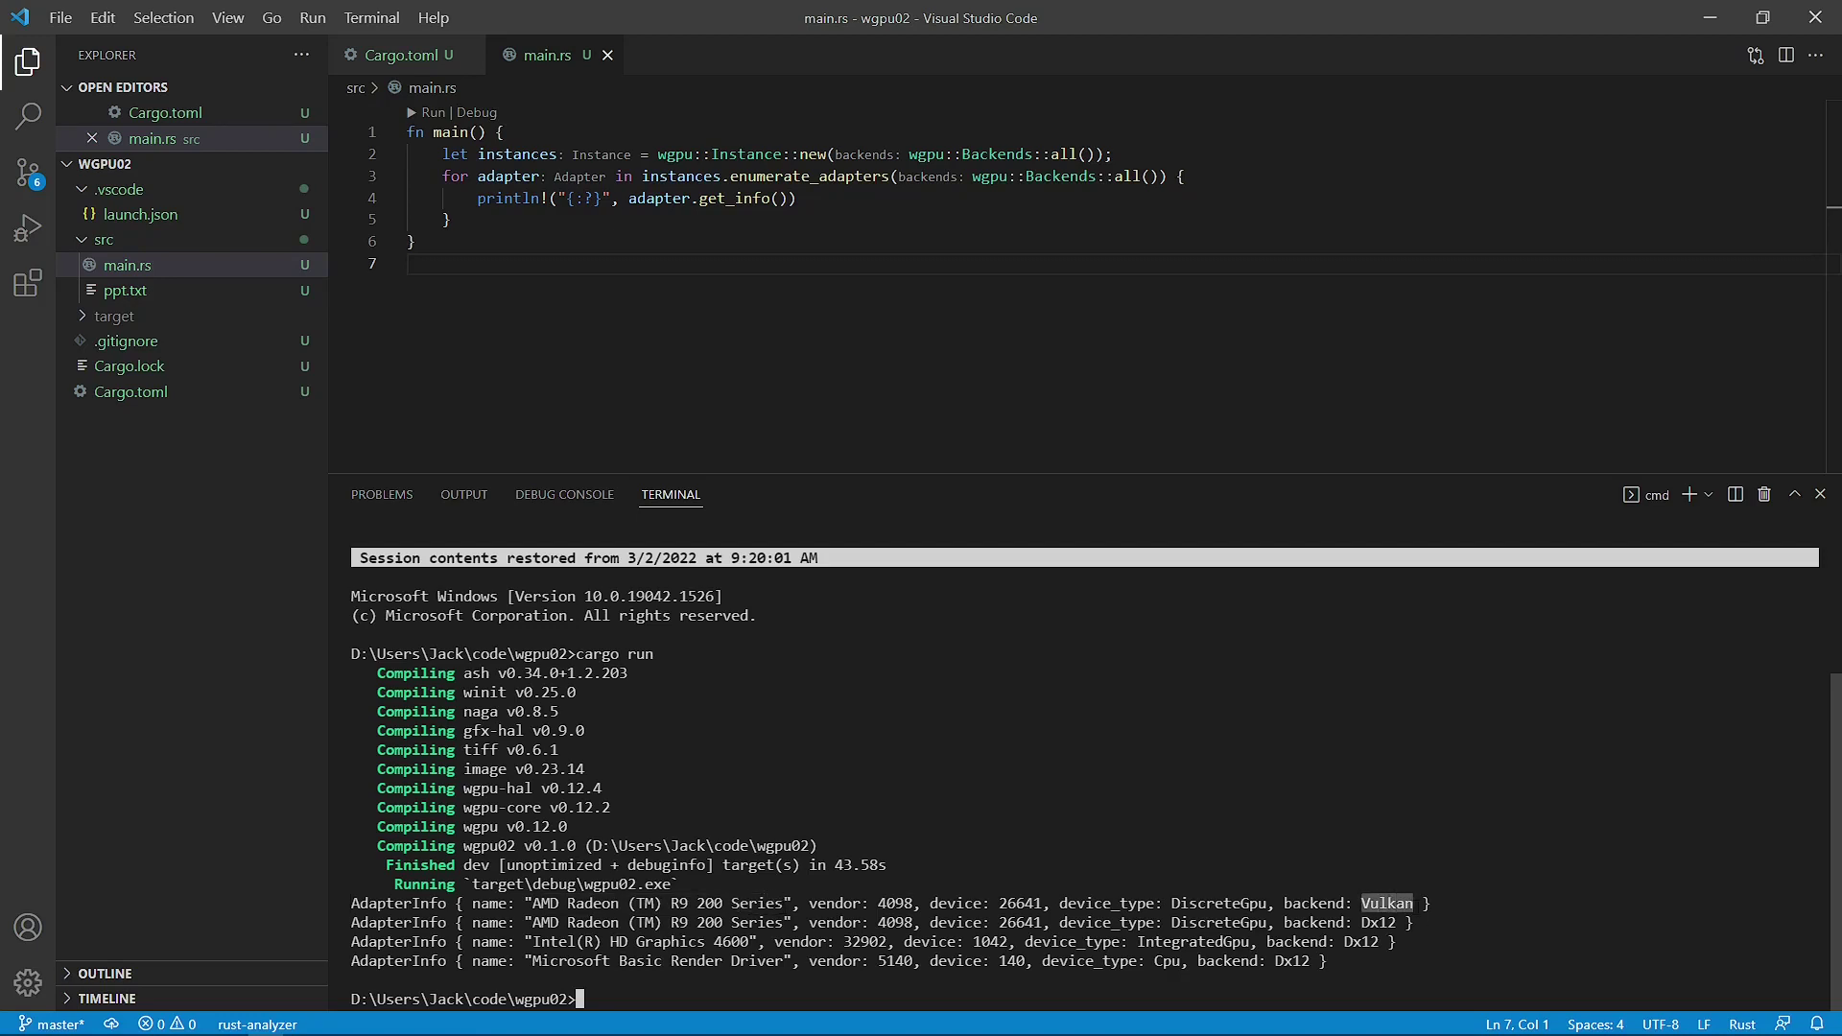
drag(533, 922, 784, 923)
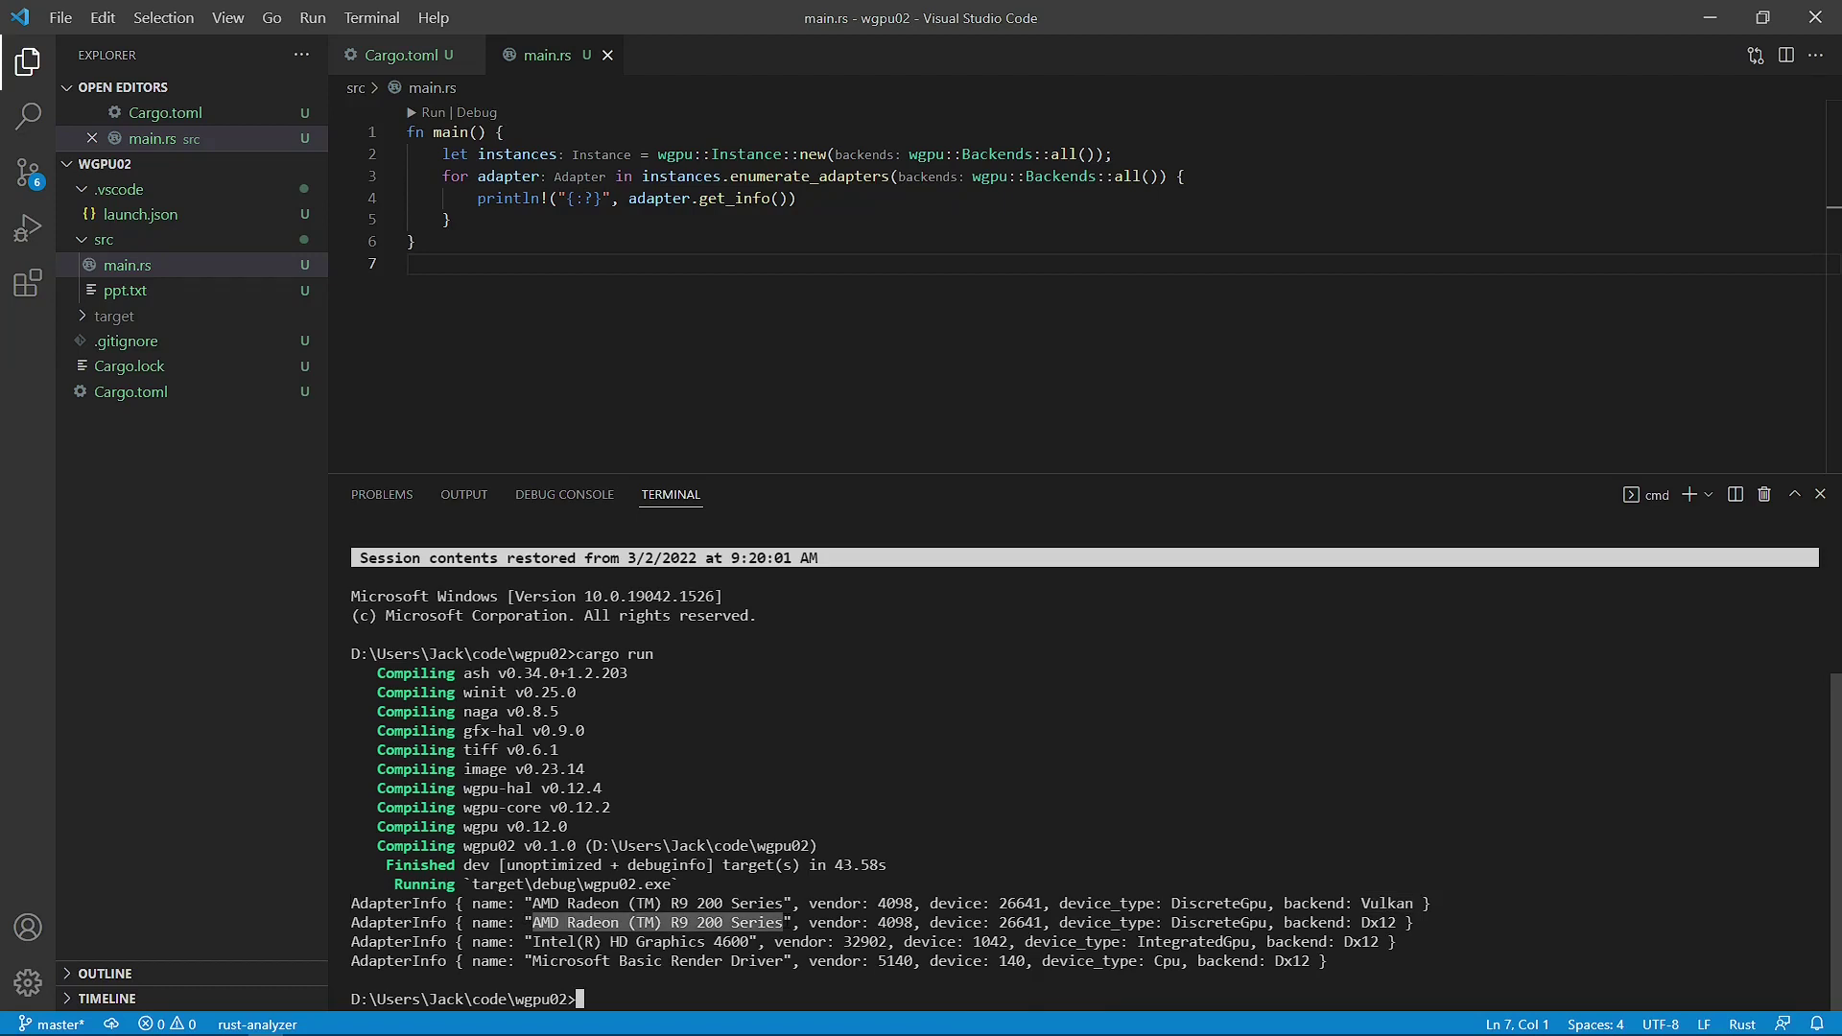
drag(1362, 922, 1398, 922)
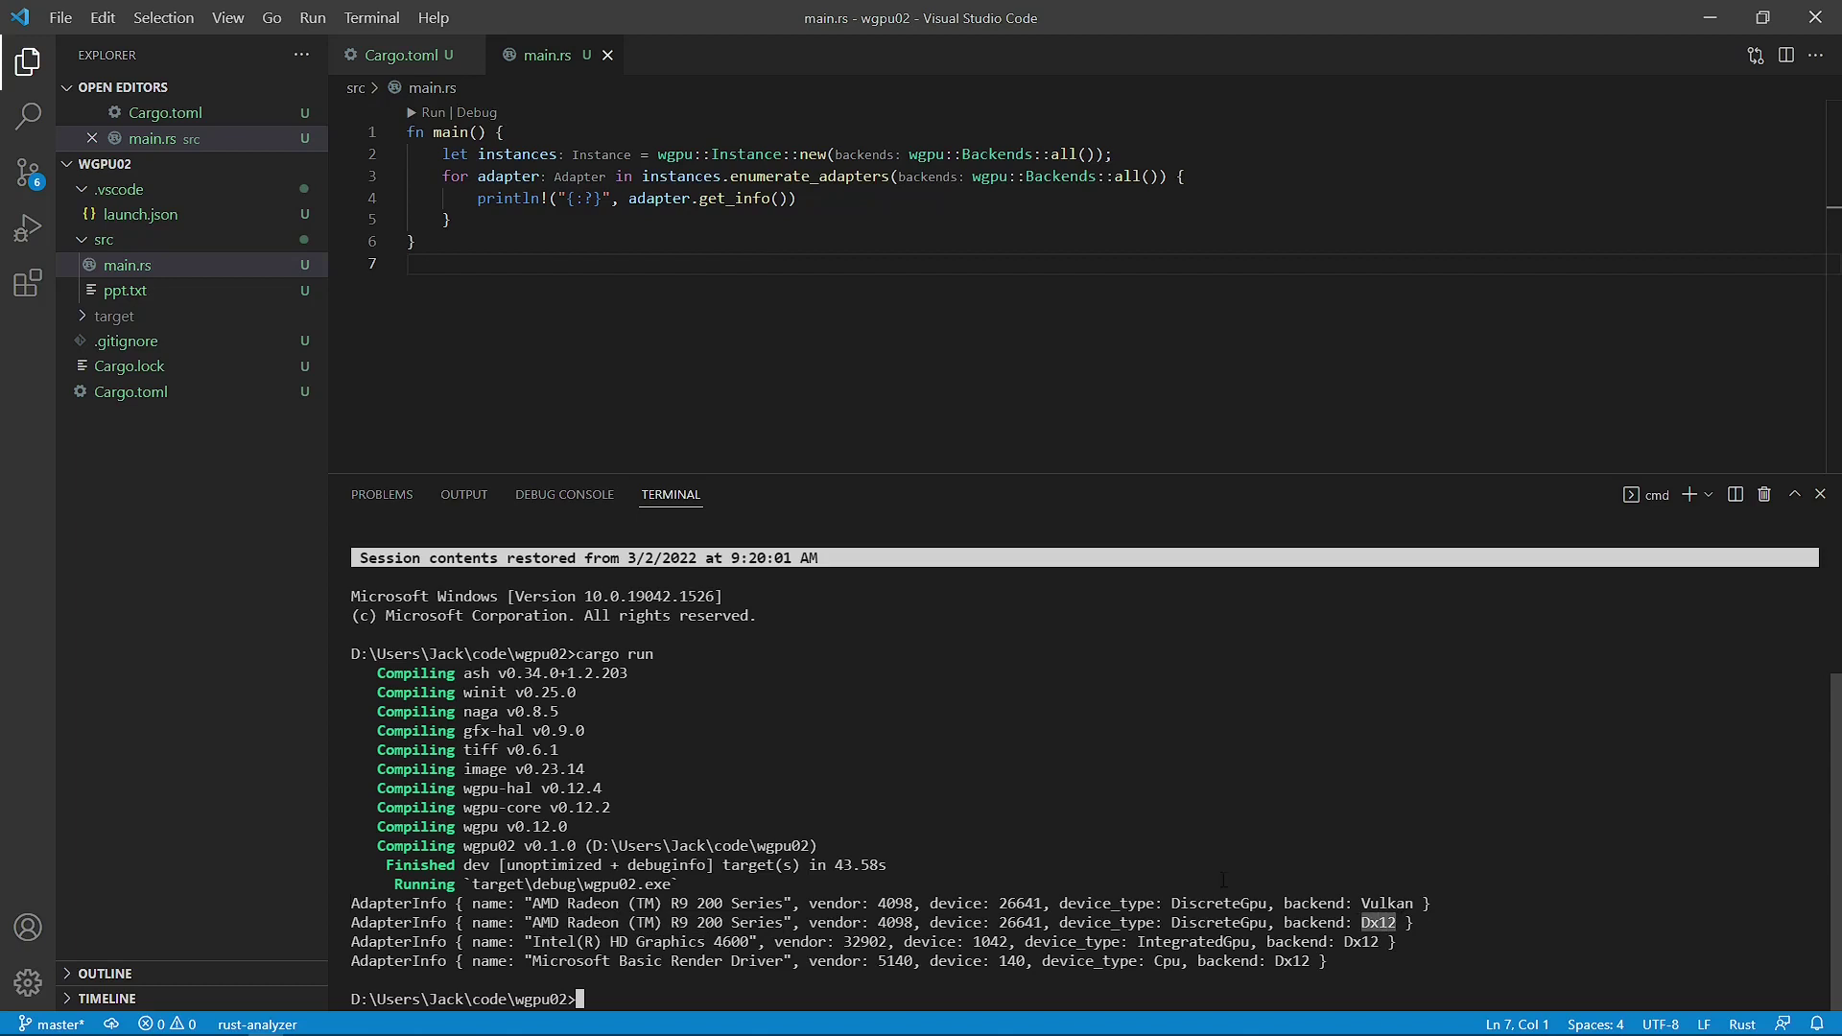
drag(532, 903, 791, 922)
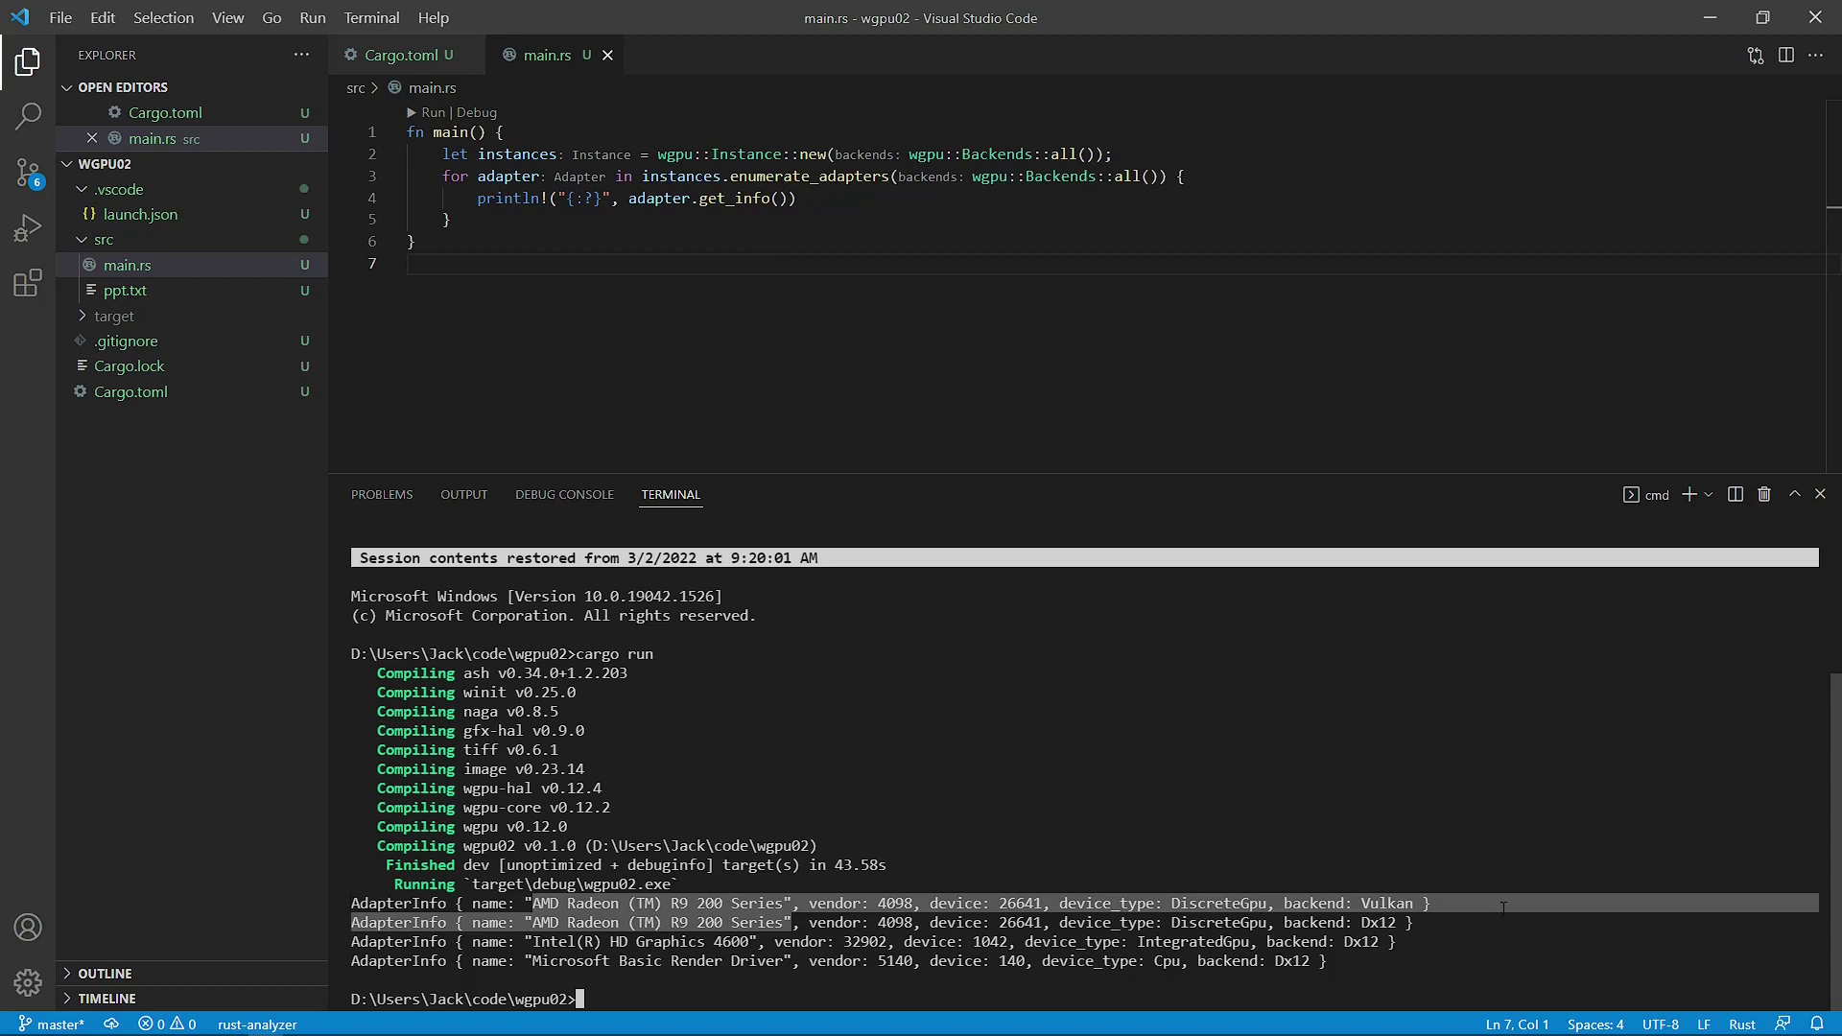
drag(1361, 923, 1397, 923)
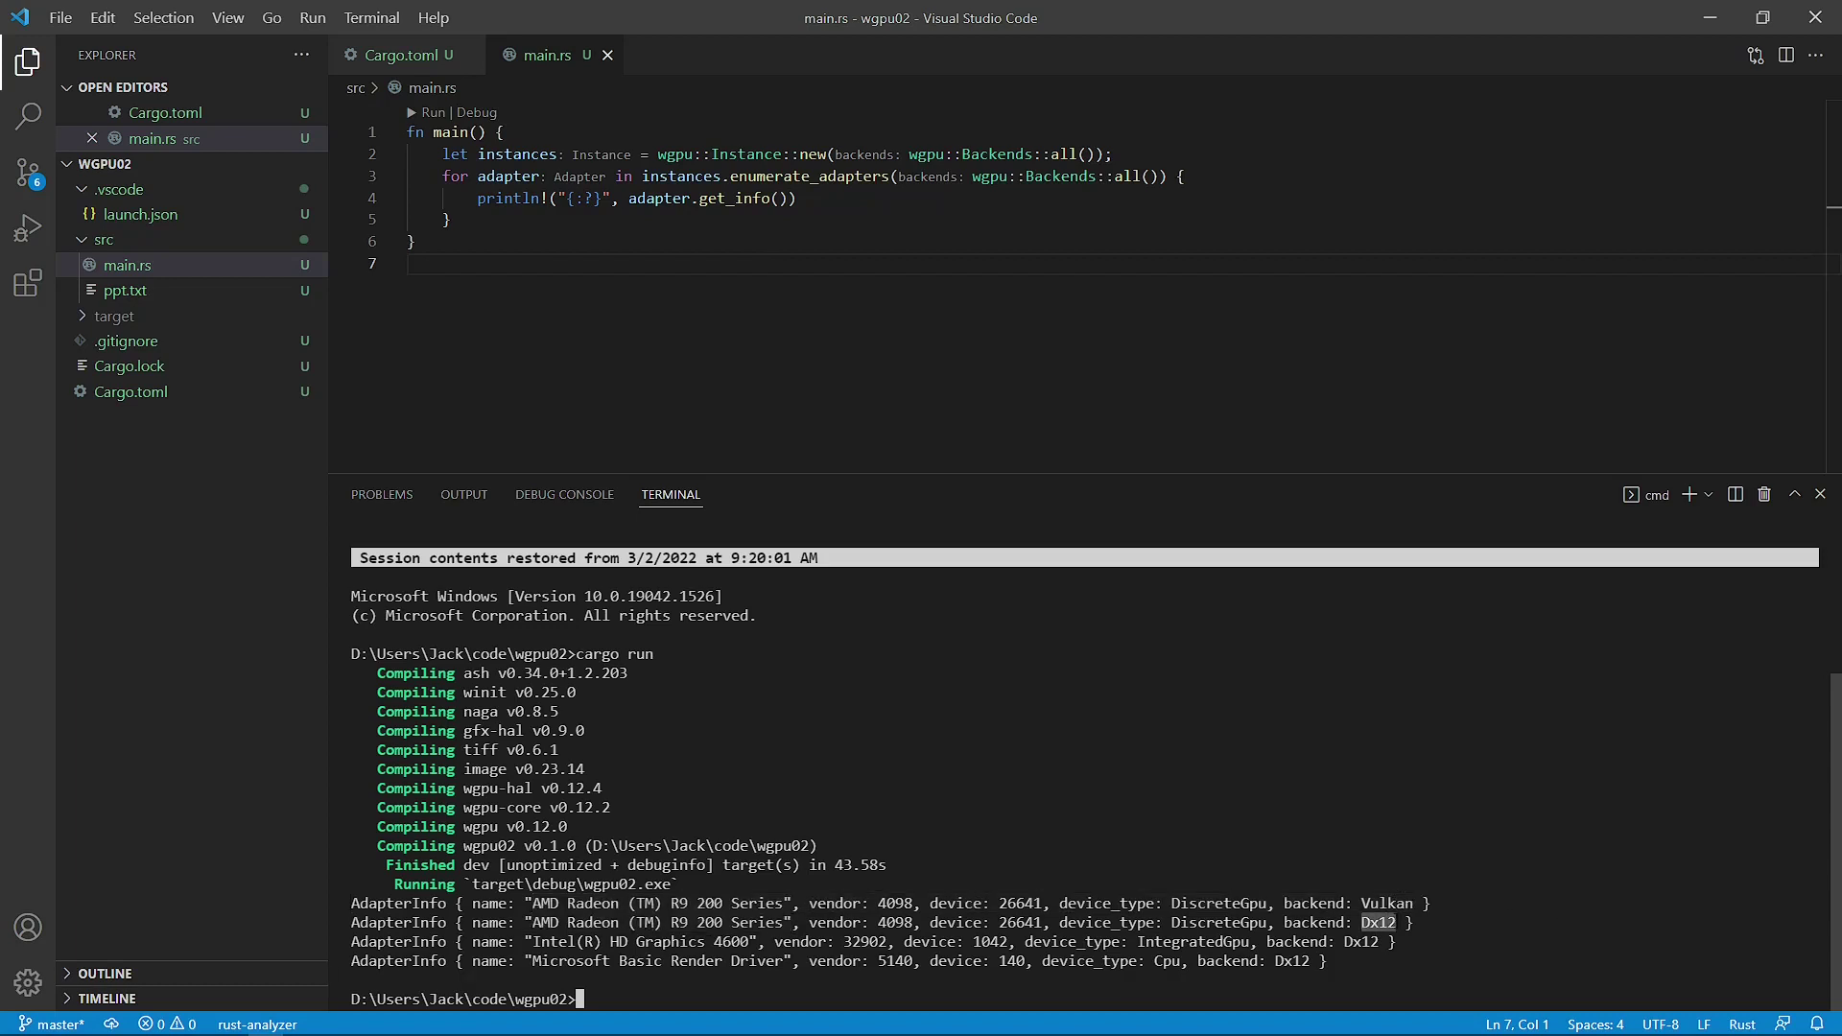
double_click(1219, 902)
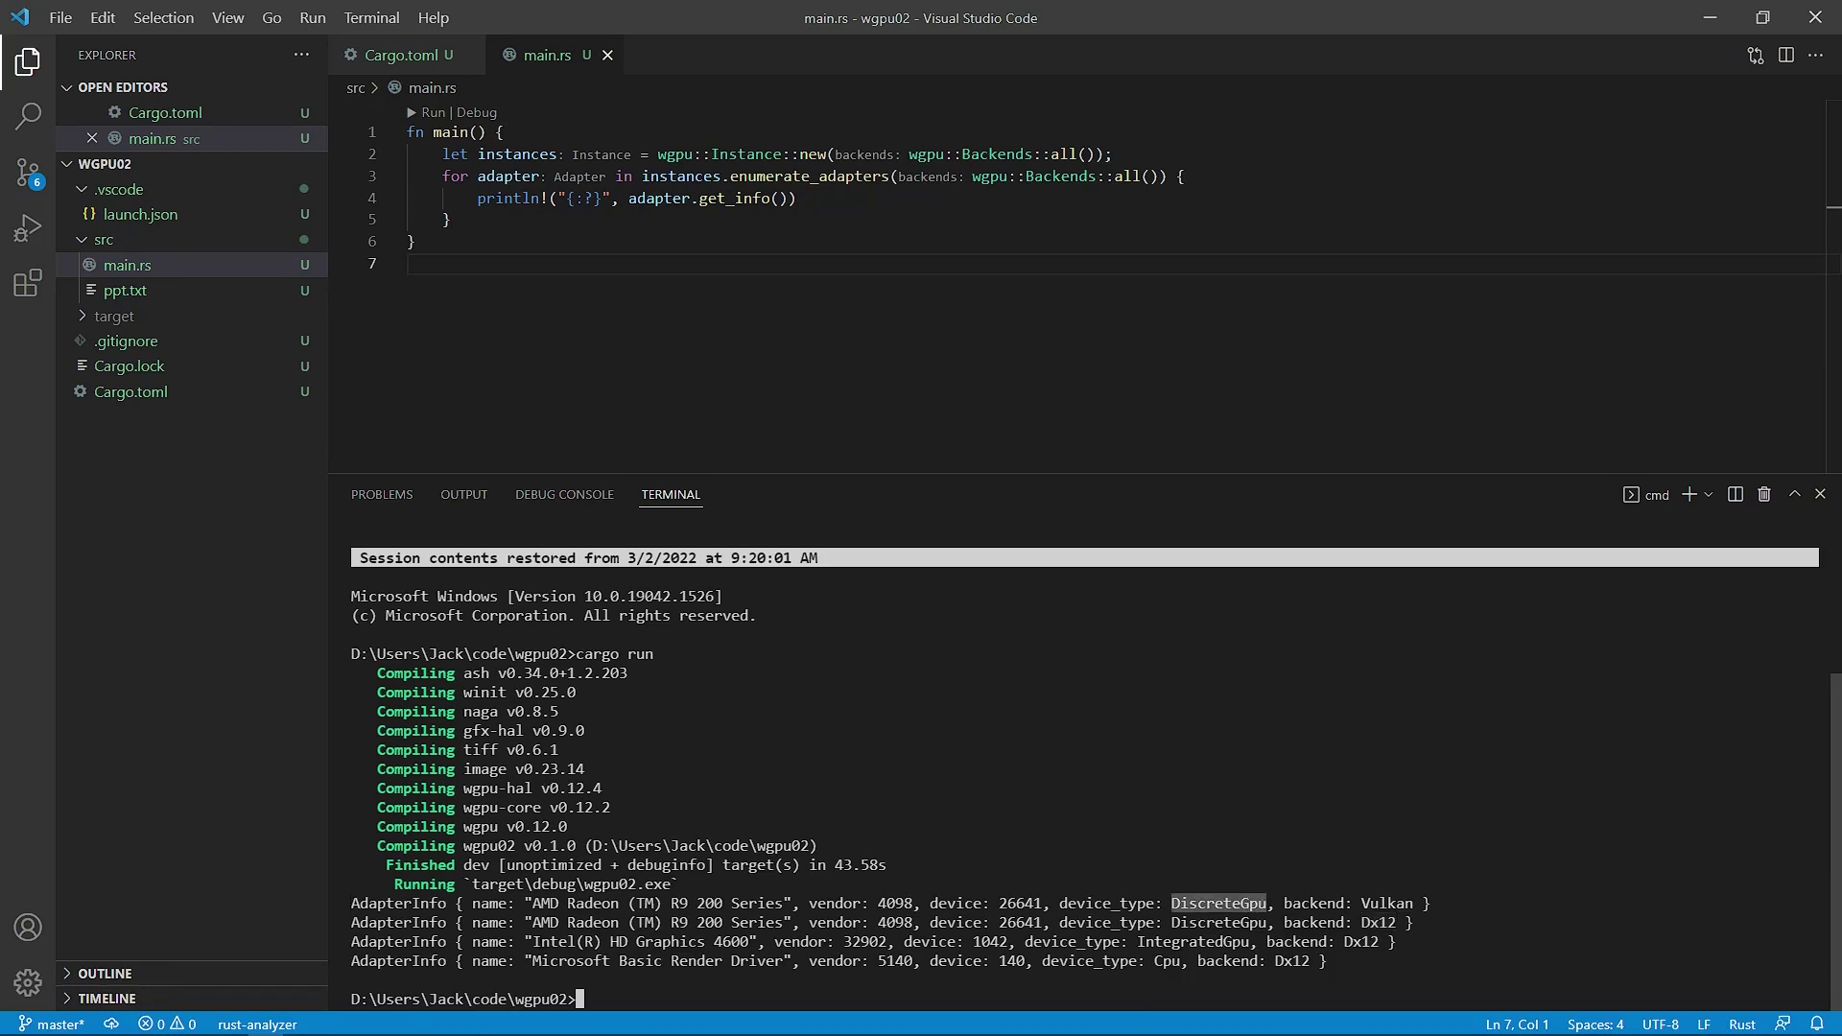
drag(533, 941, 749, 941)
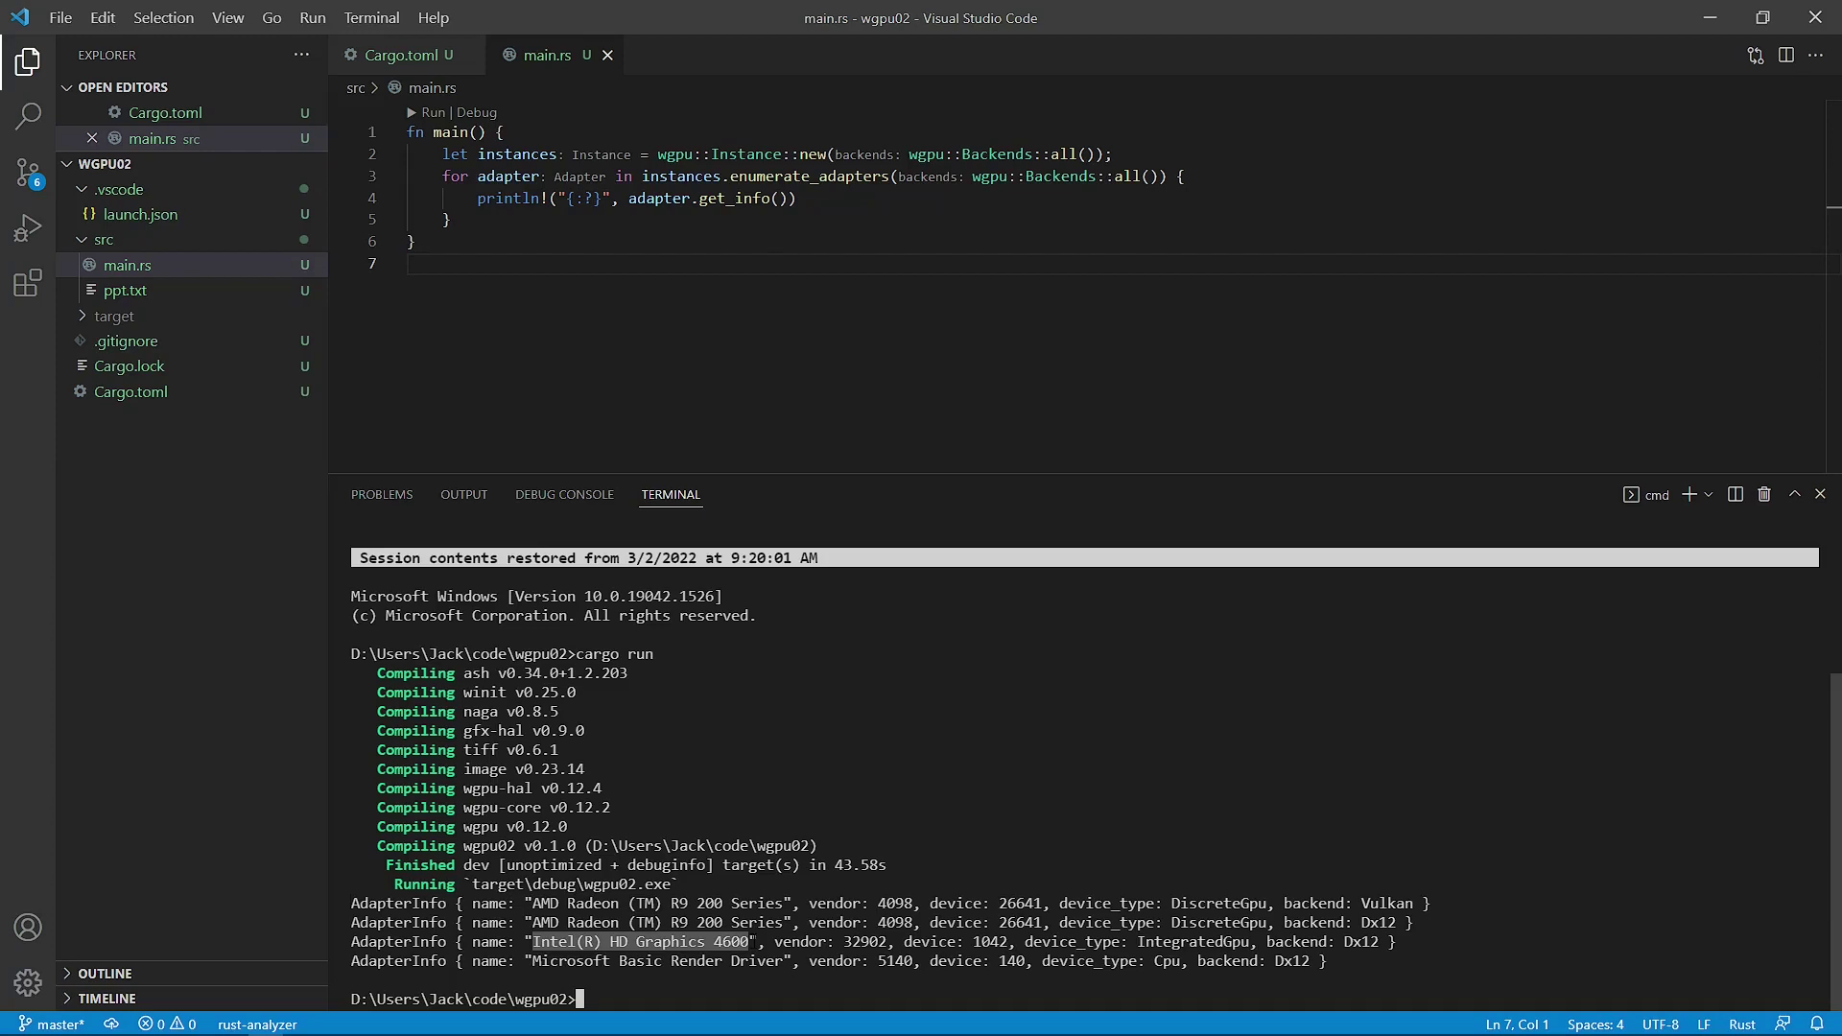
drag(749, 942, 761, 942)
drag(1138, 941, 1379, 941)
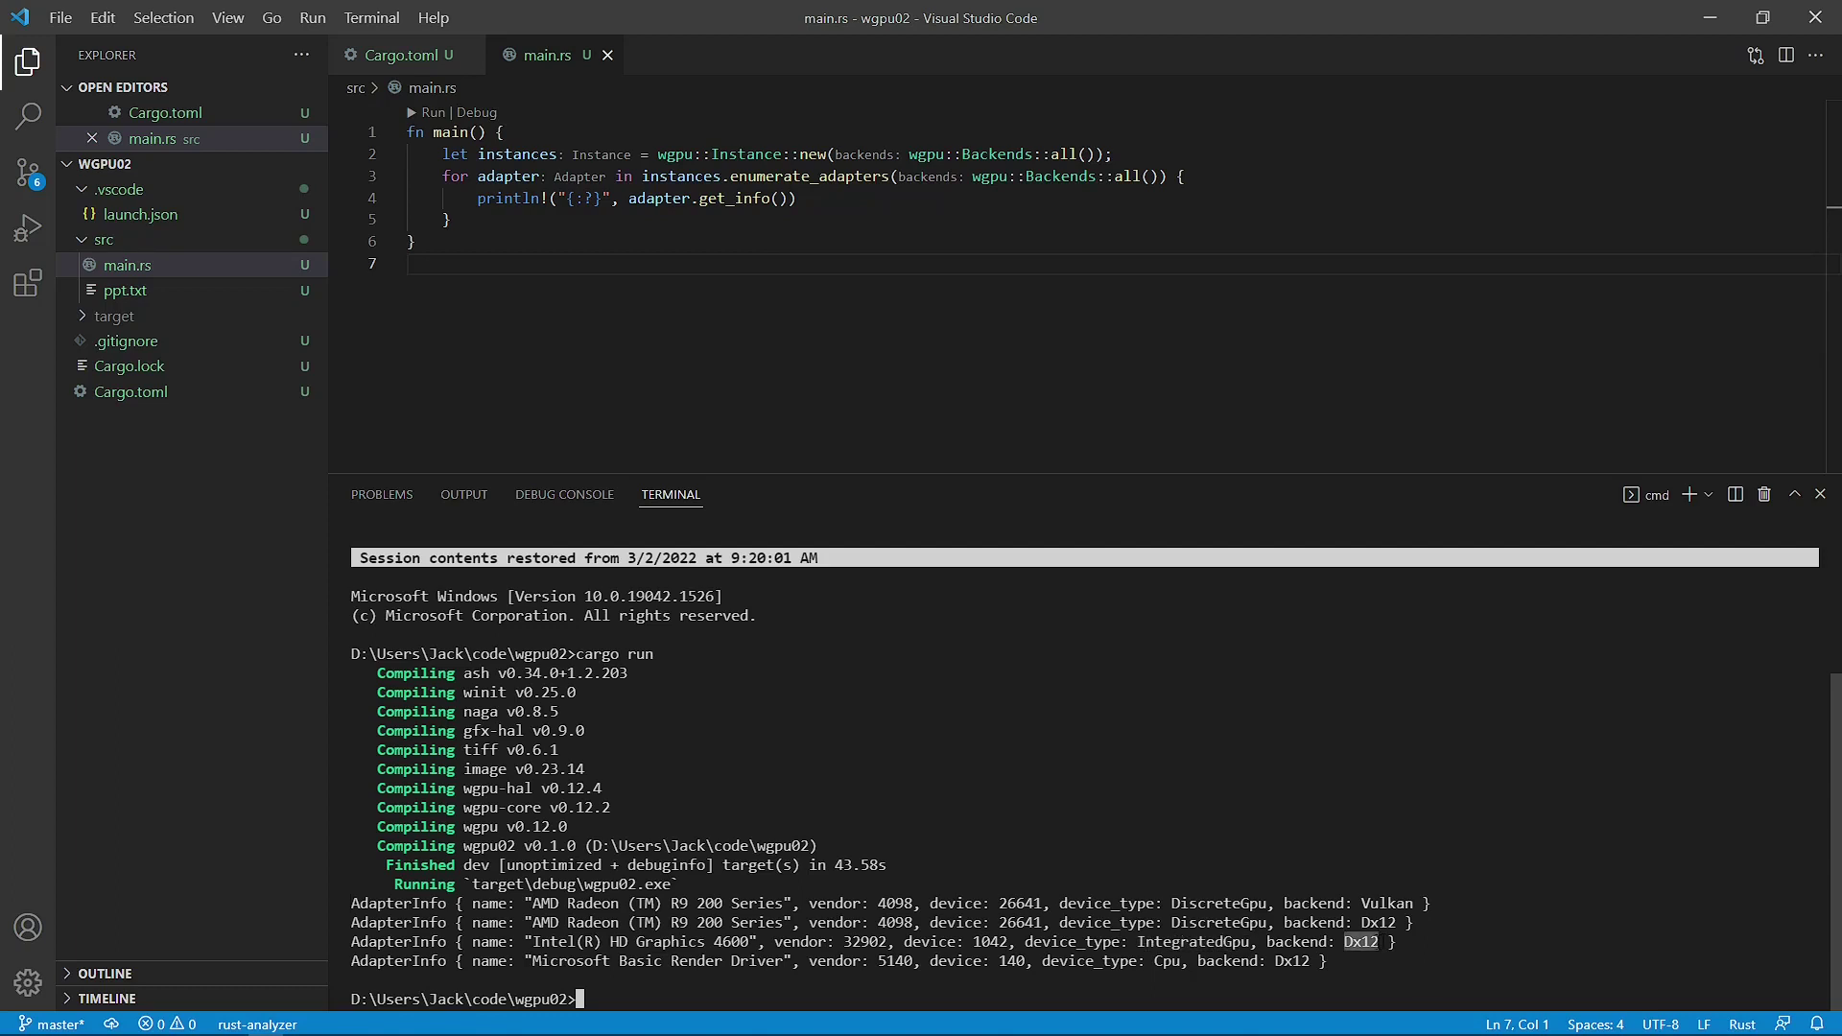
drag(533, 959, 786, 960)
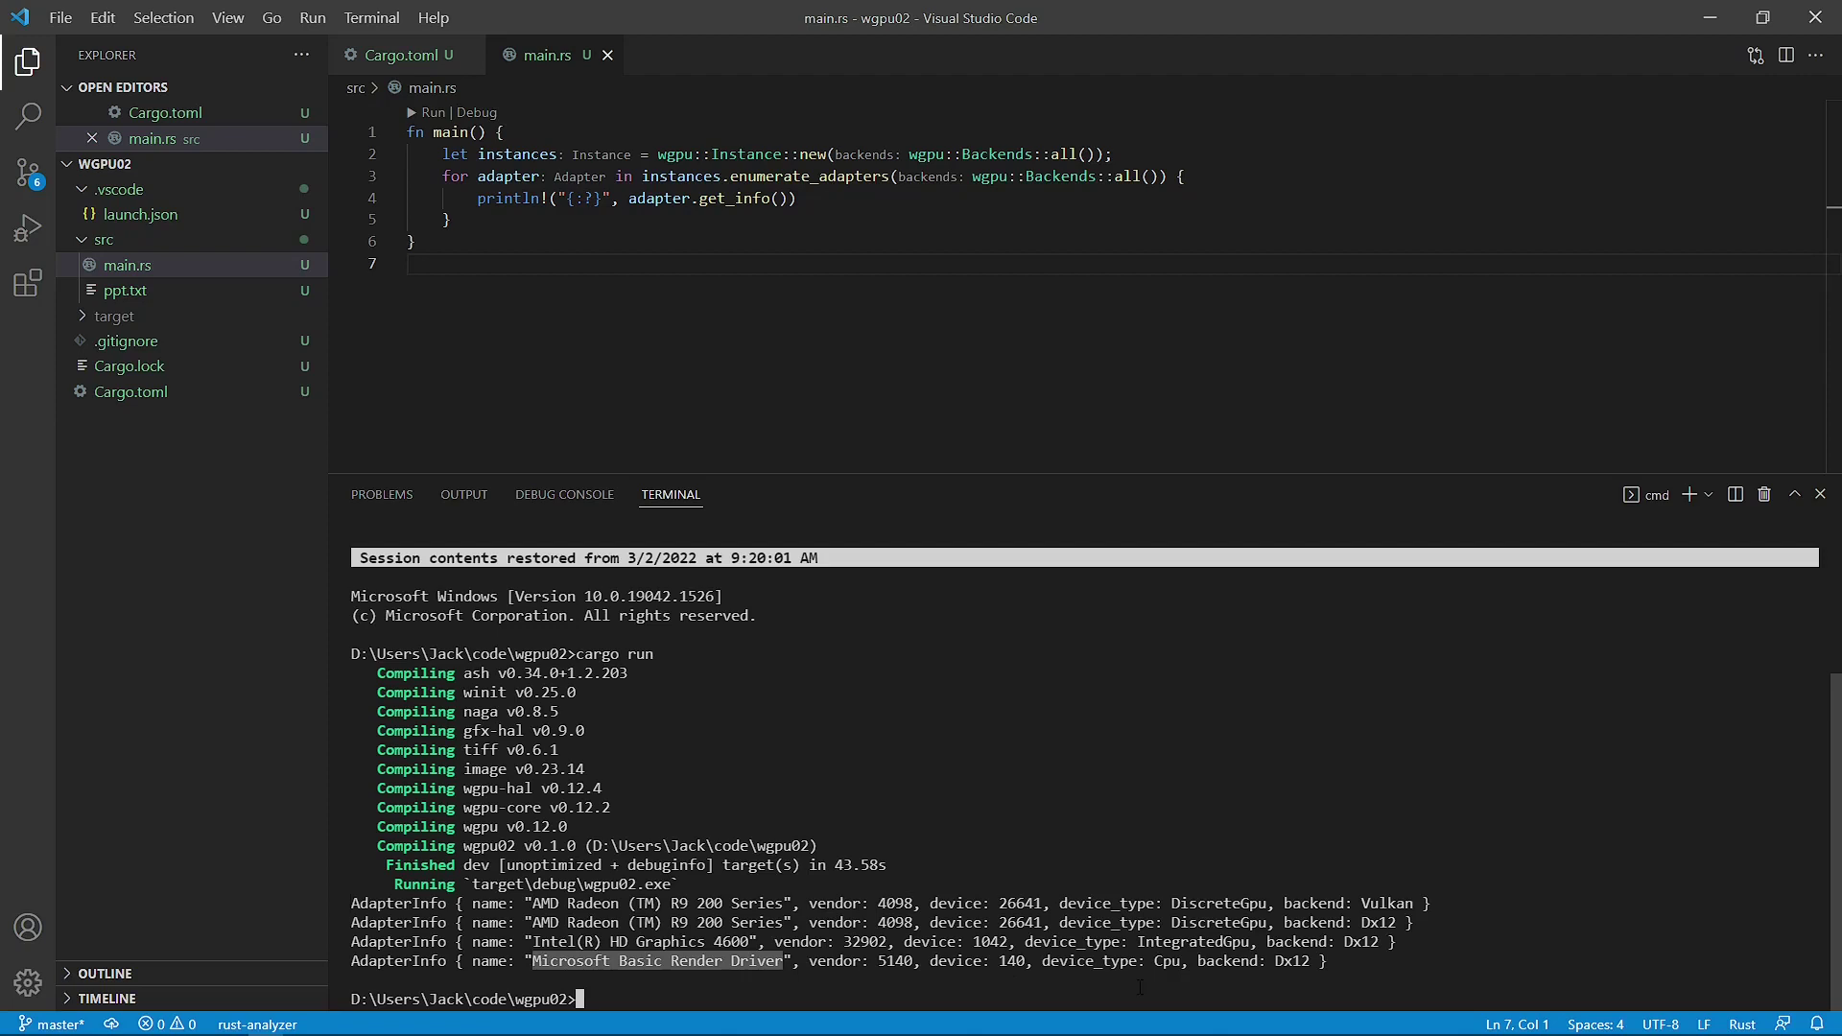
drag(1042, 960, 1181, 960)
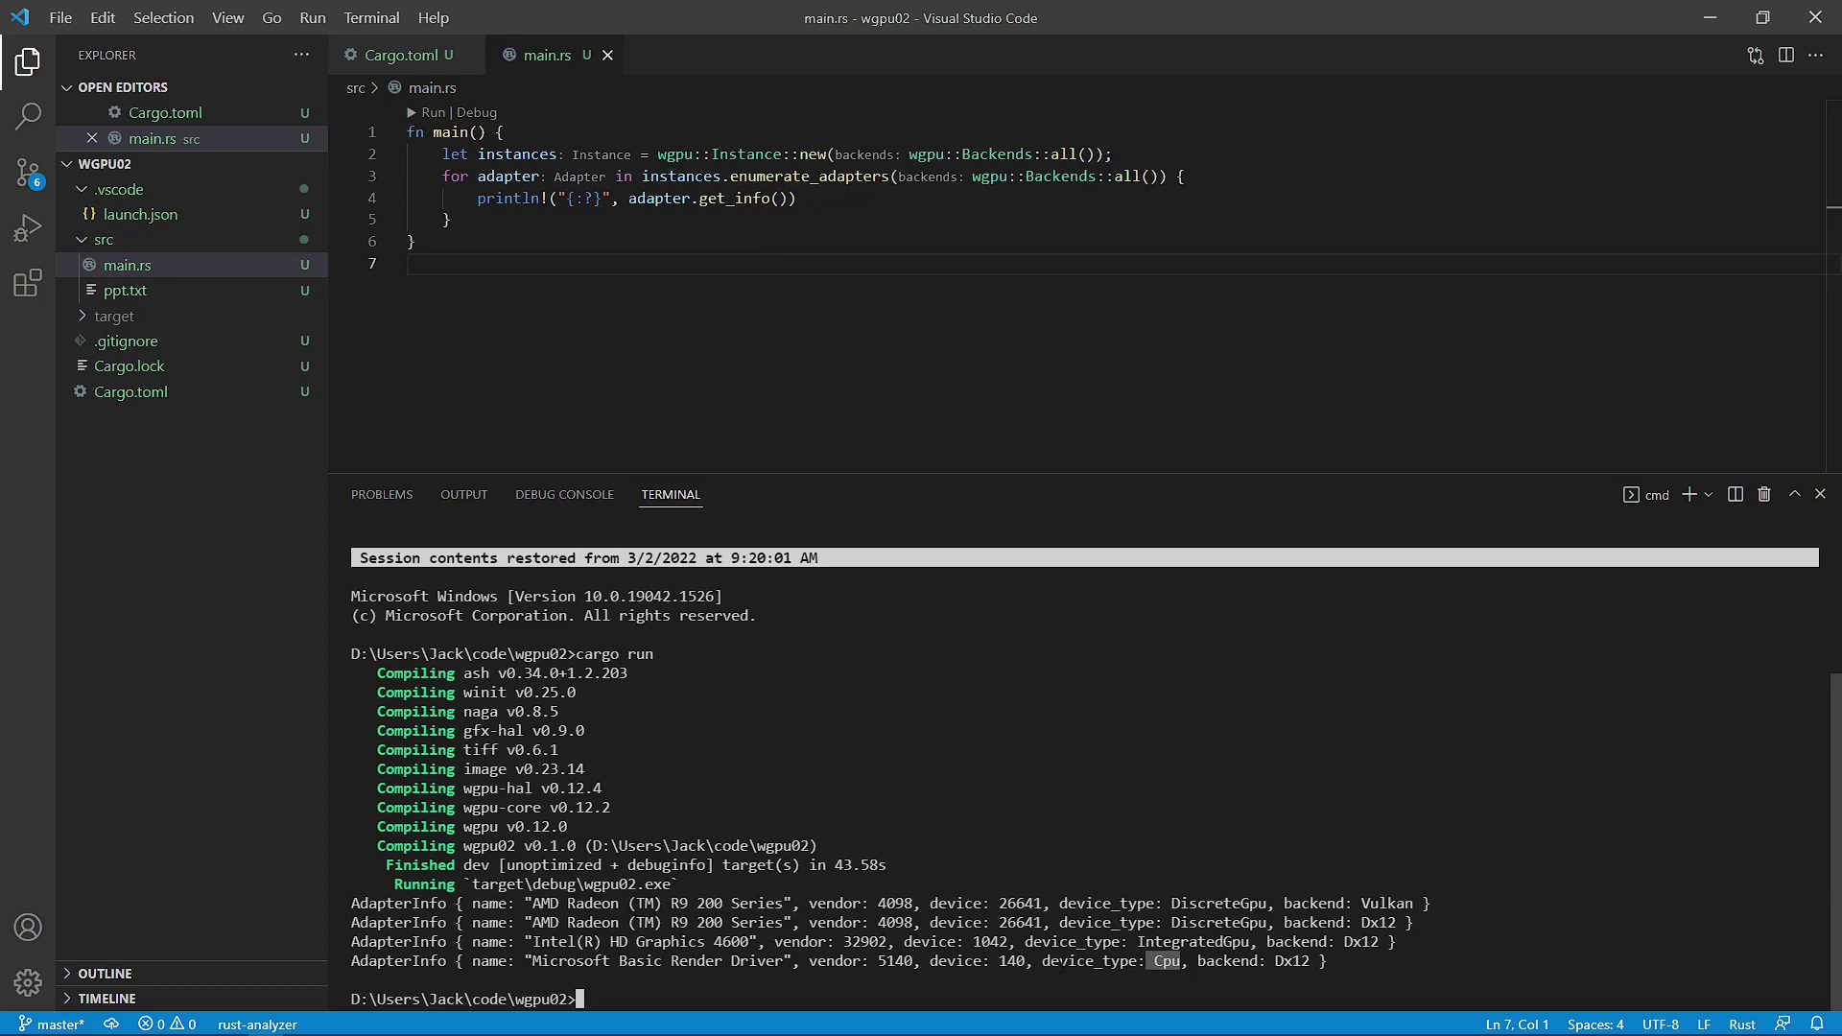
click(1163, 960)
Highlight the Dx12 backend, then the AMD Radeon (TM) R9 200 Series name and Vulkan backend
drag(1275, 959, 1313, 960)
key(ctrl+c)
drag(533, 903, 782, 902)
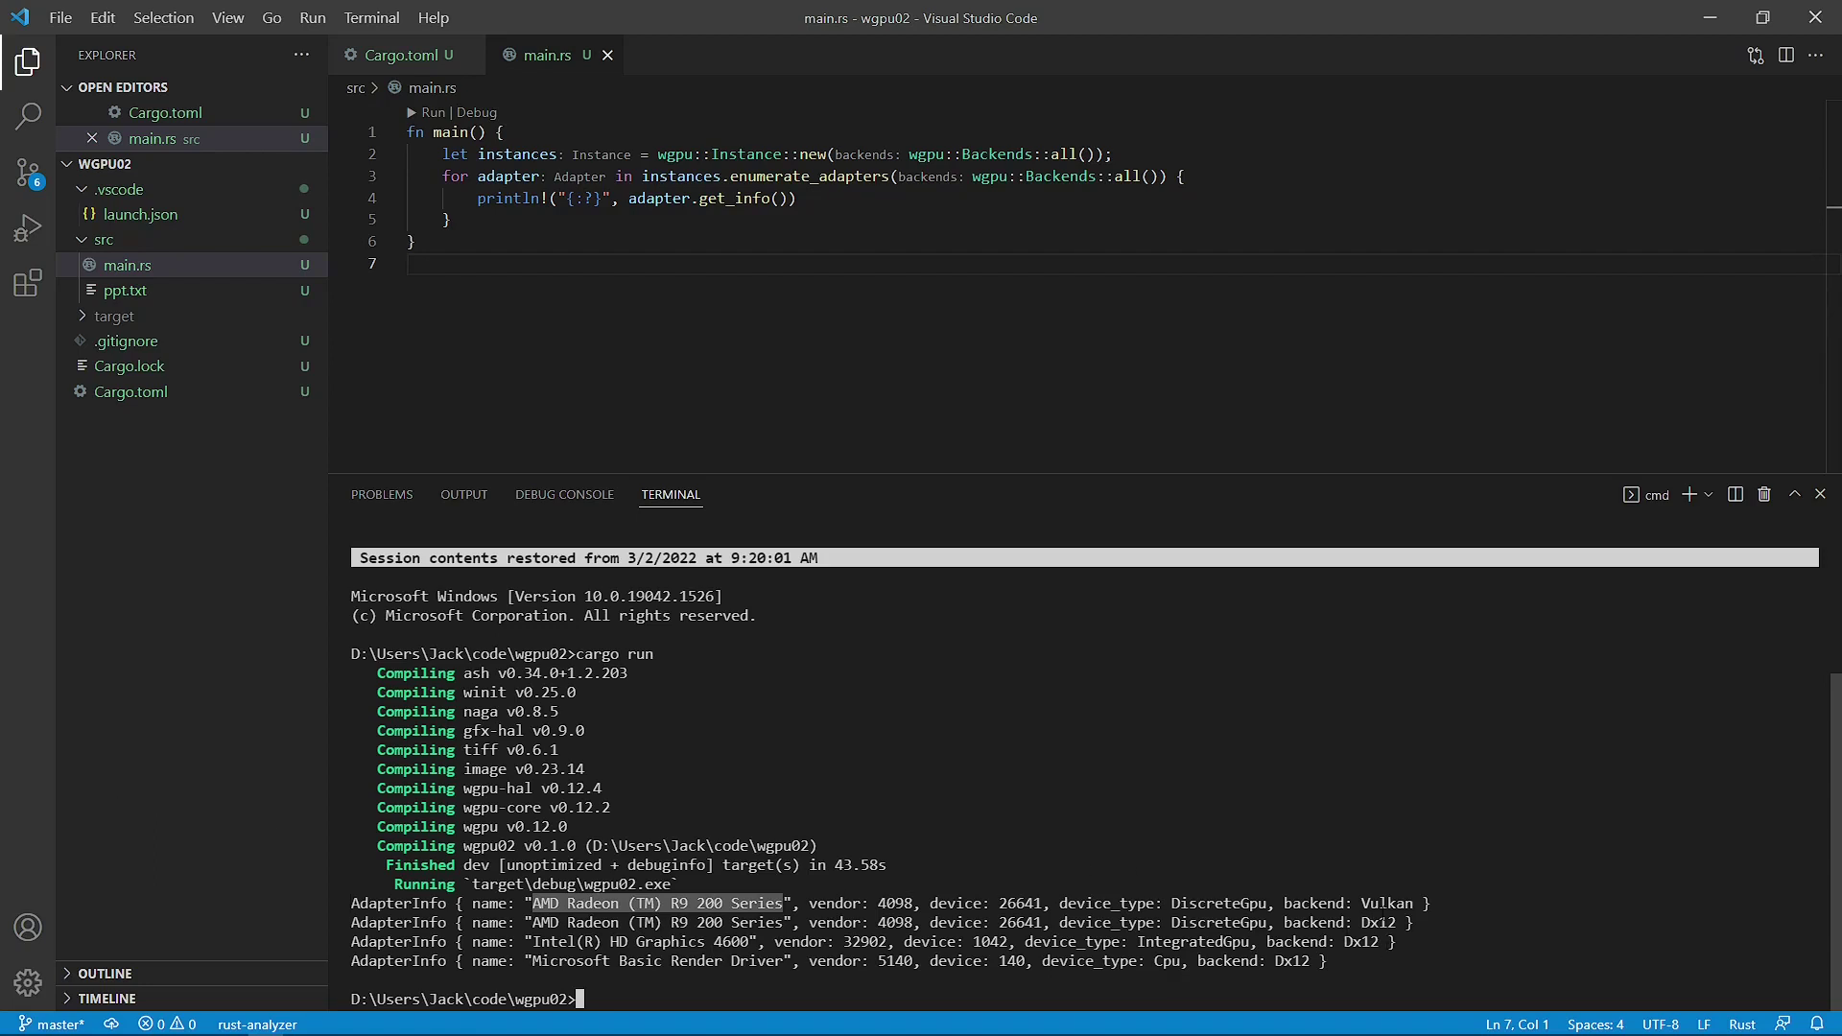
double_click(1385, 903)
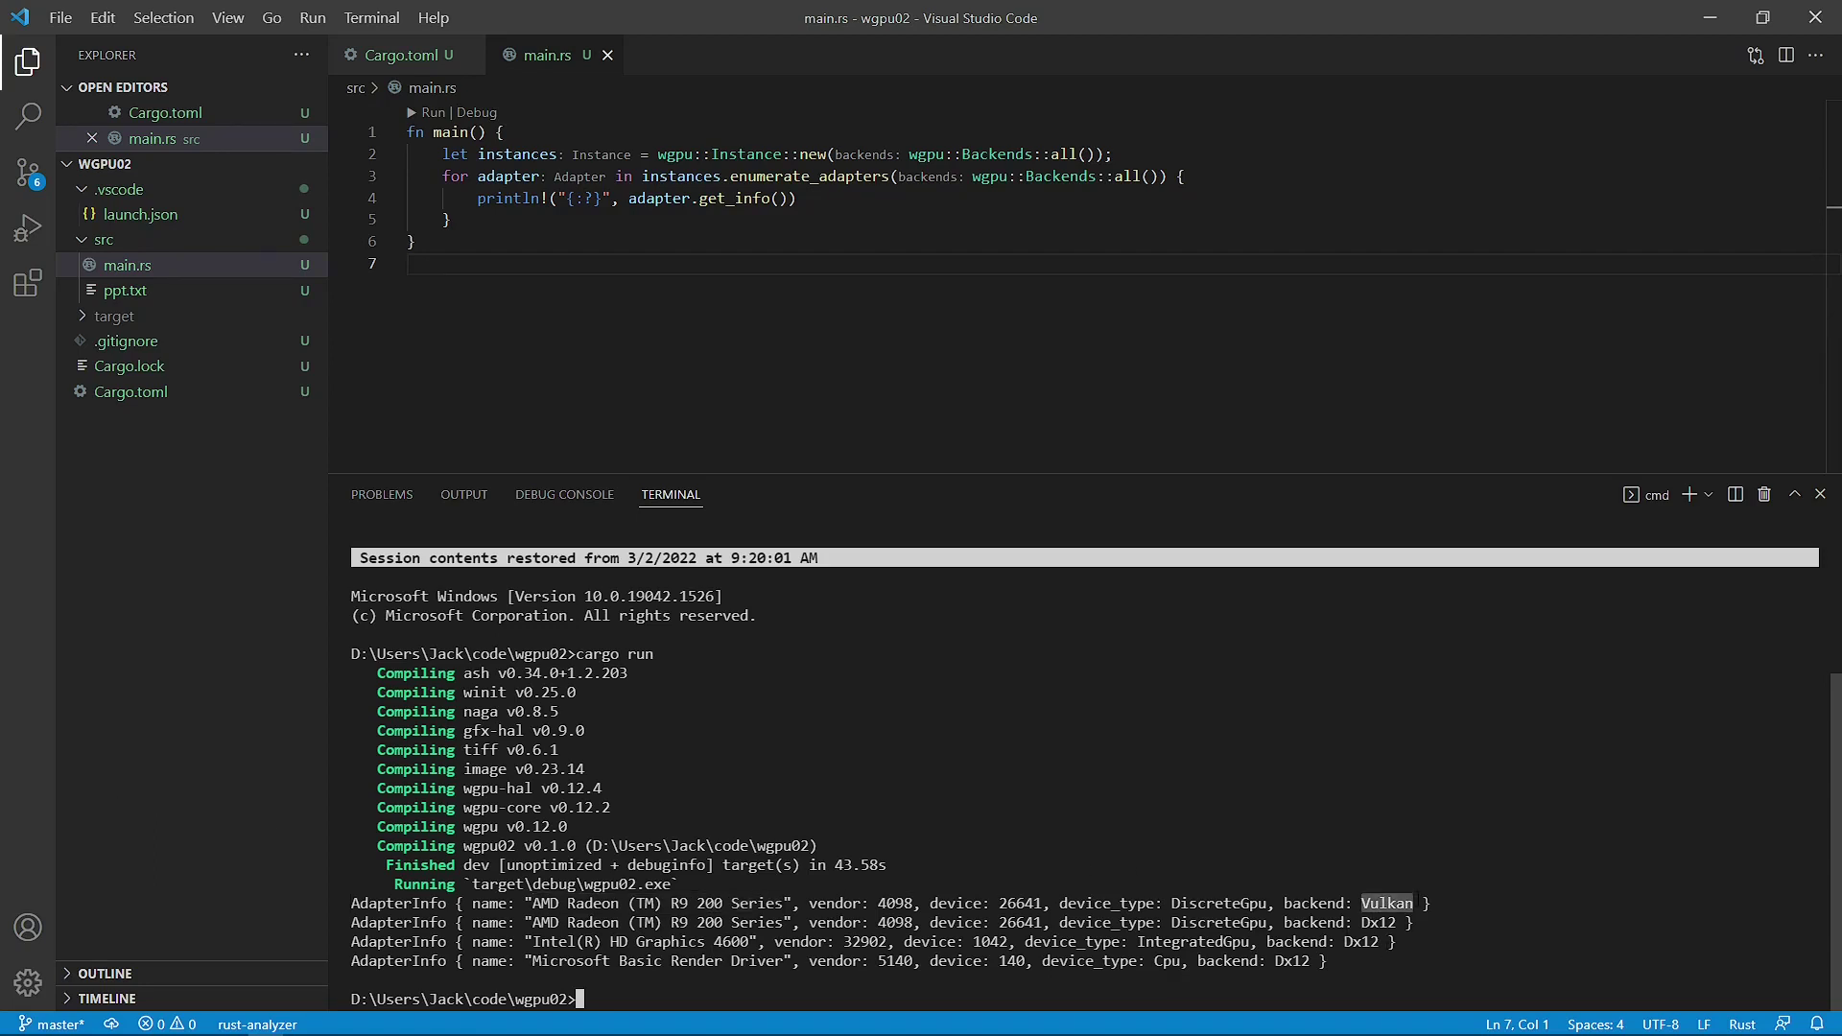
drag(532, 903, 811, 902)
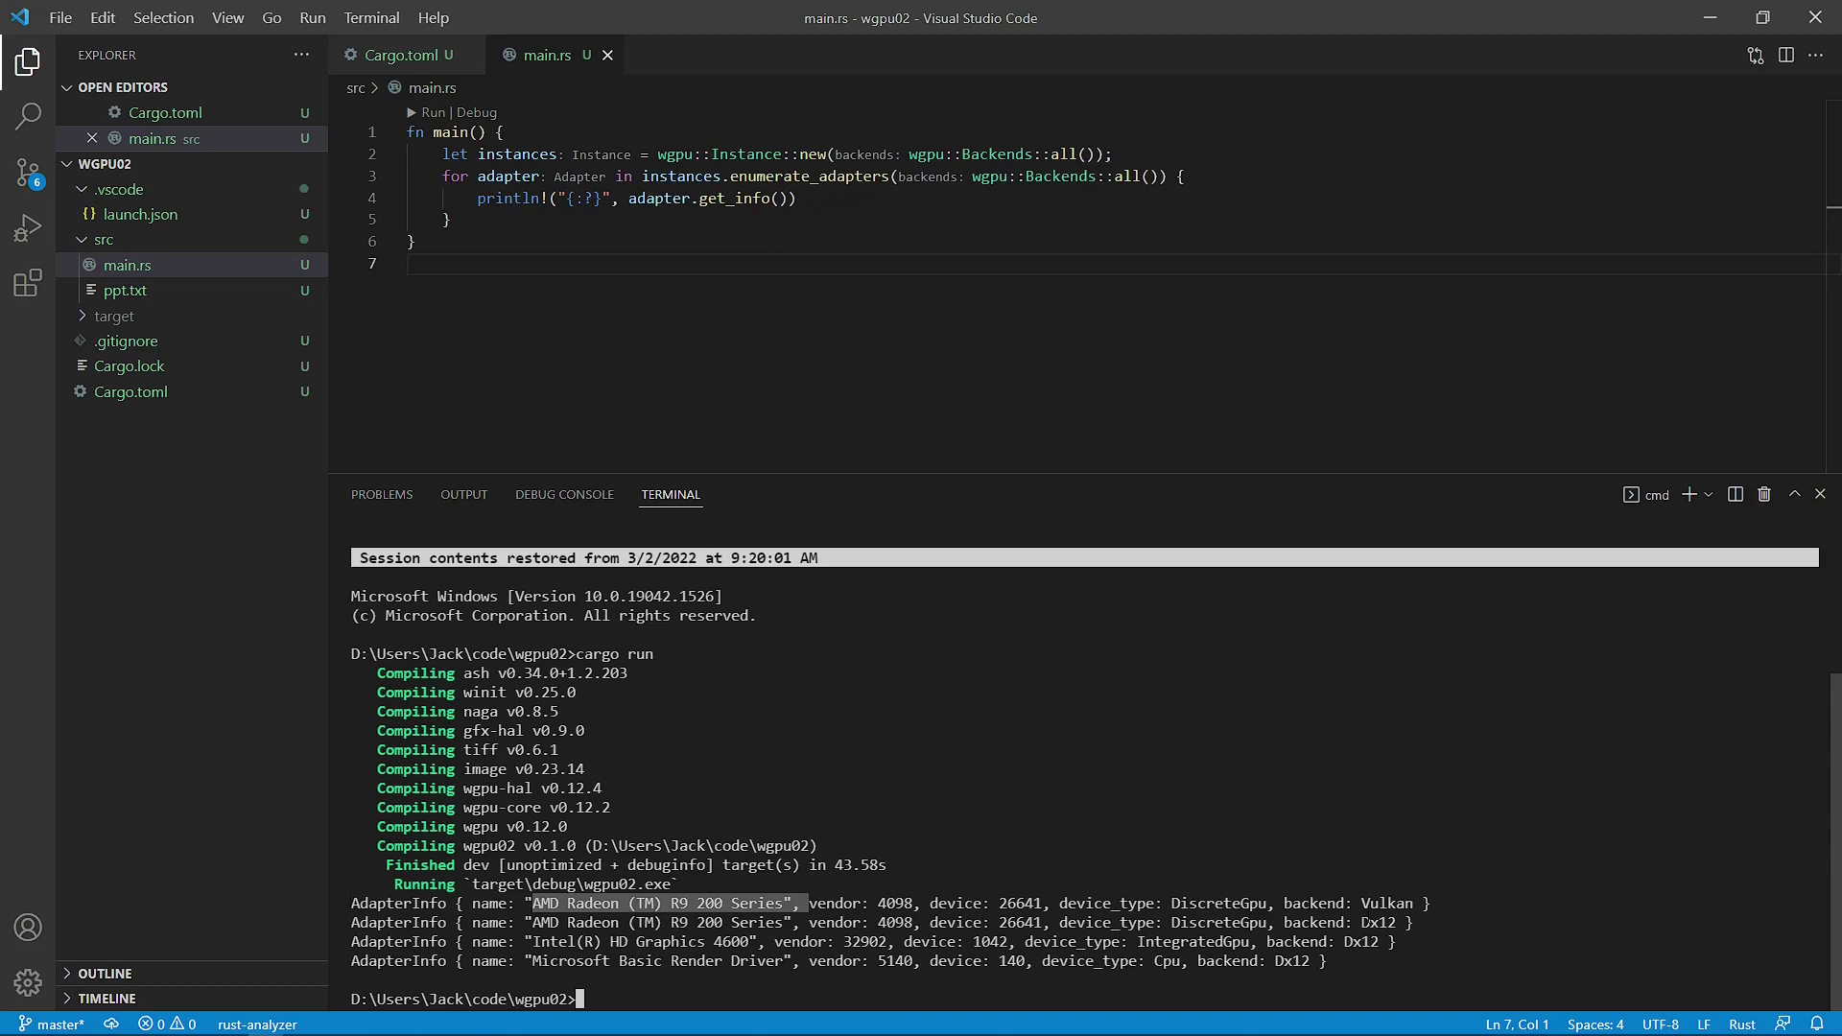
Highlight Intel HD Graphics 4600 as IntegratedGpu, then launch Device Manager from Windows Search
drag(1362, 923, 1396, 923)
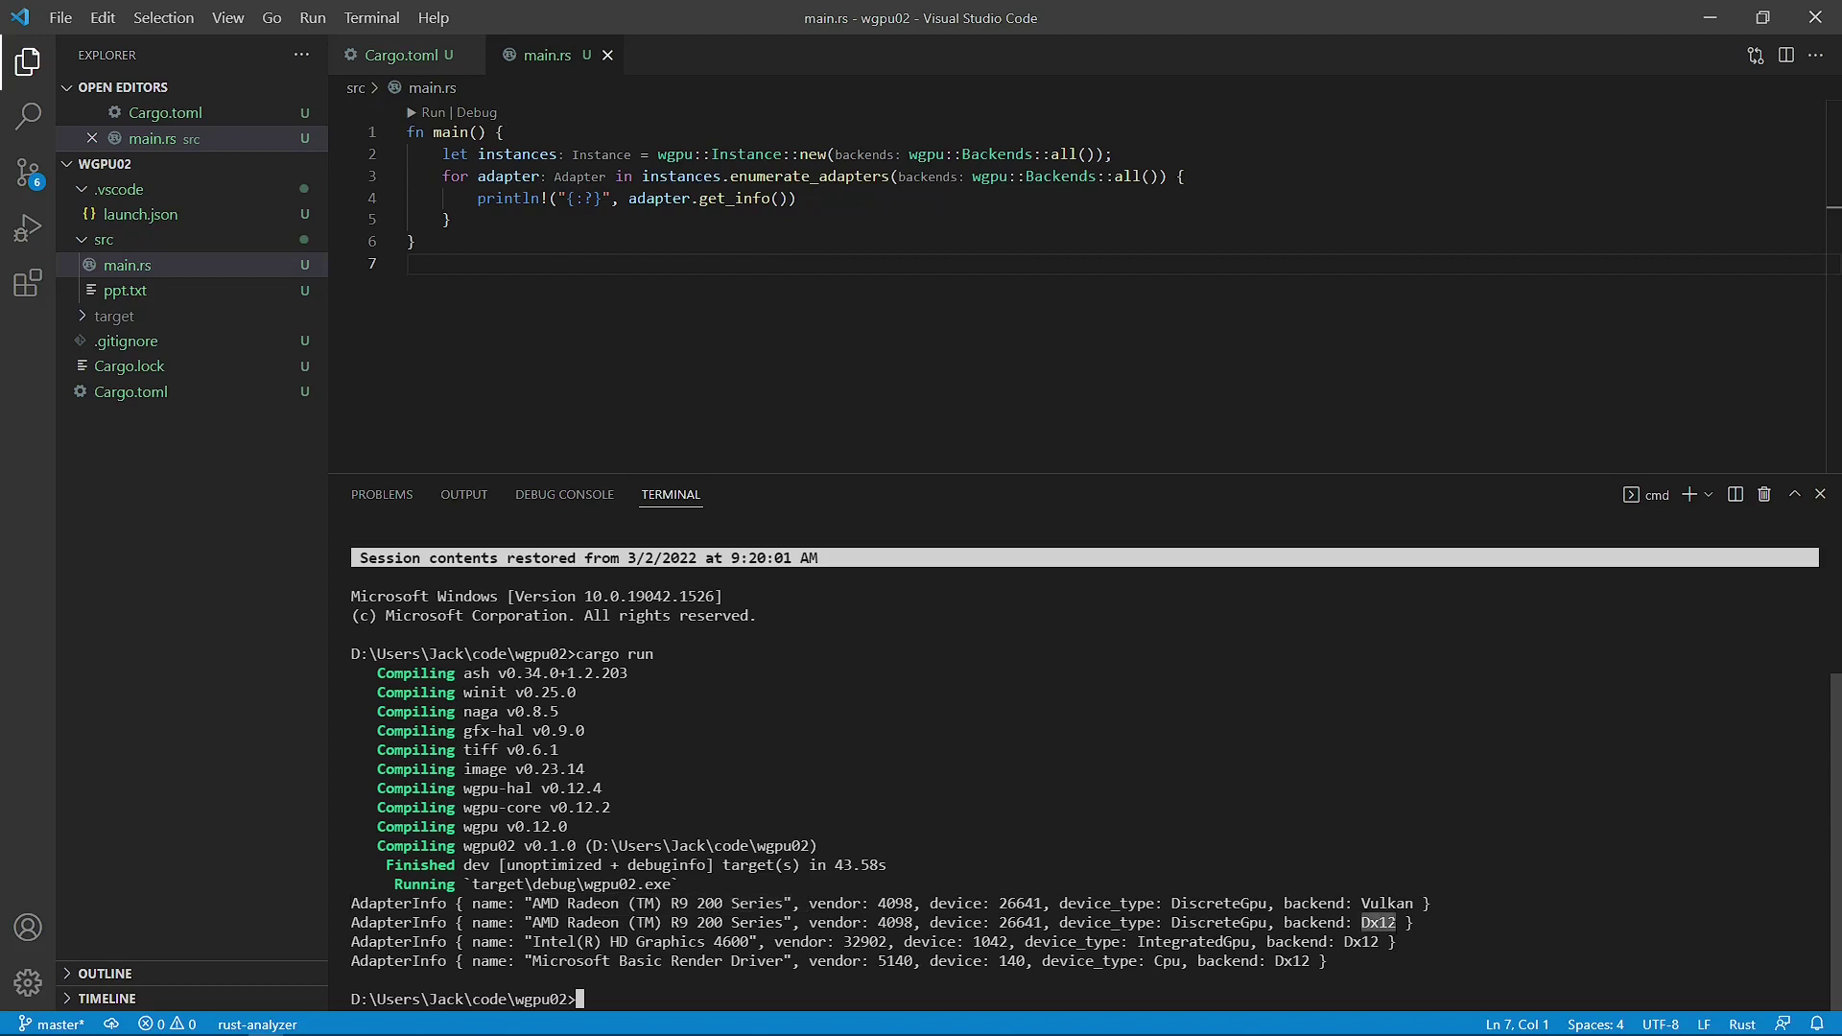
drag(524, 941, 760, 942)
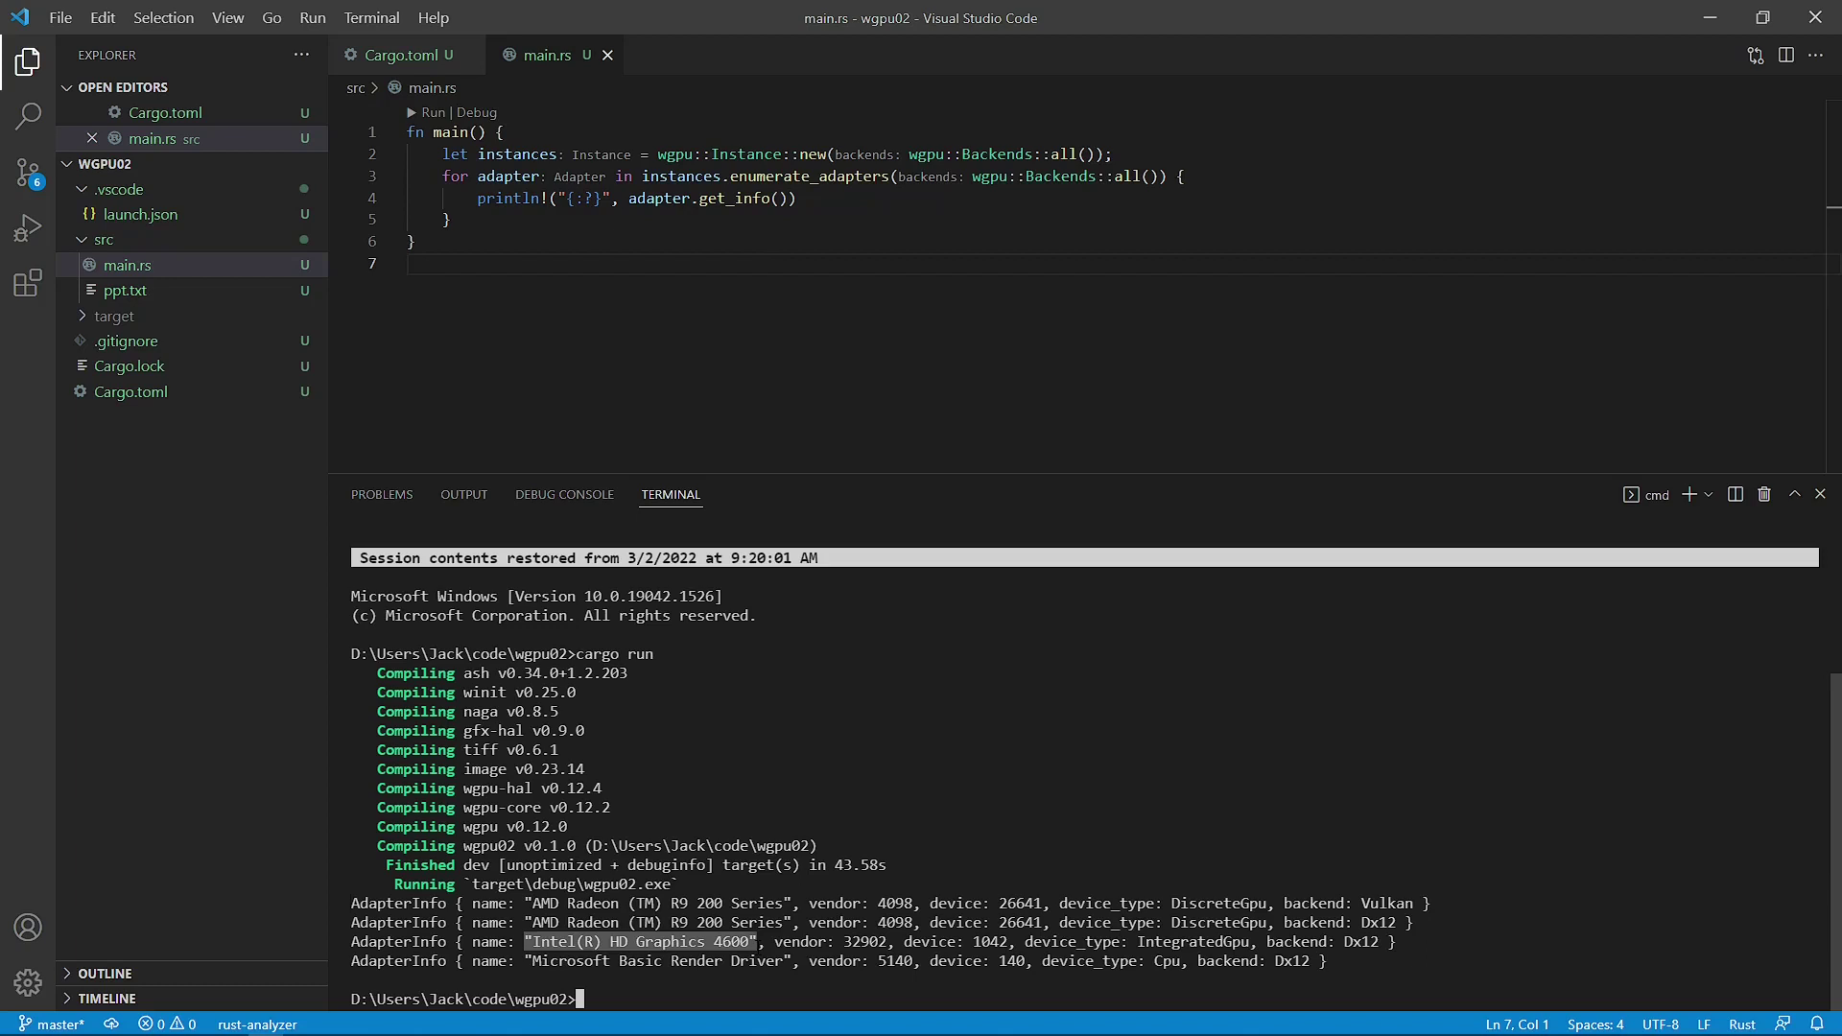
mouse_move(1142, 942)
mouse_down()
mouse_move(1324, 959)
mouse_move(1256, 942)
mouse_up()
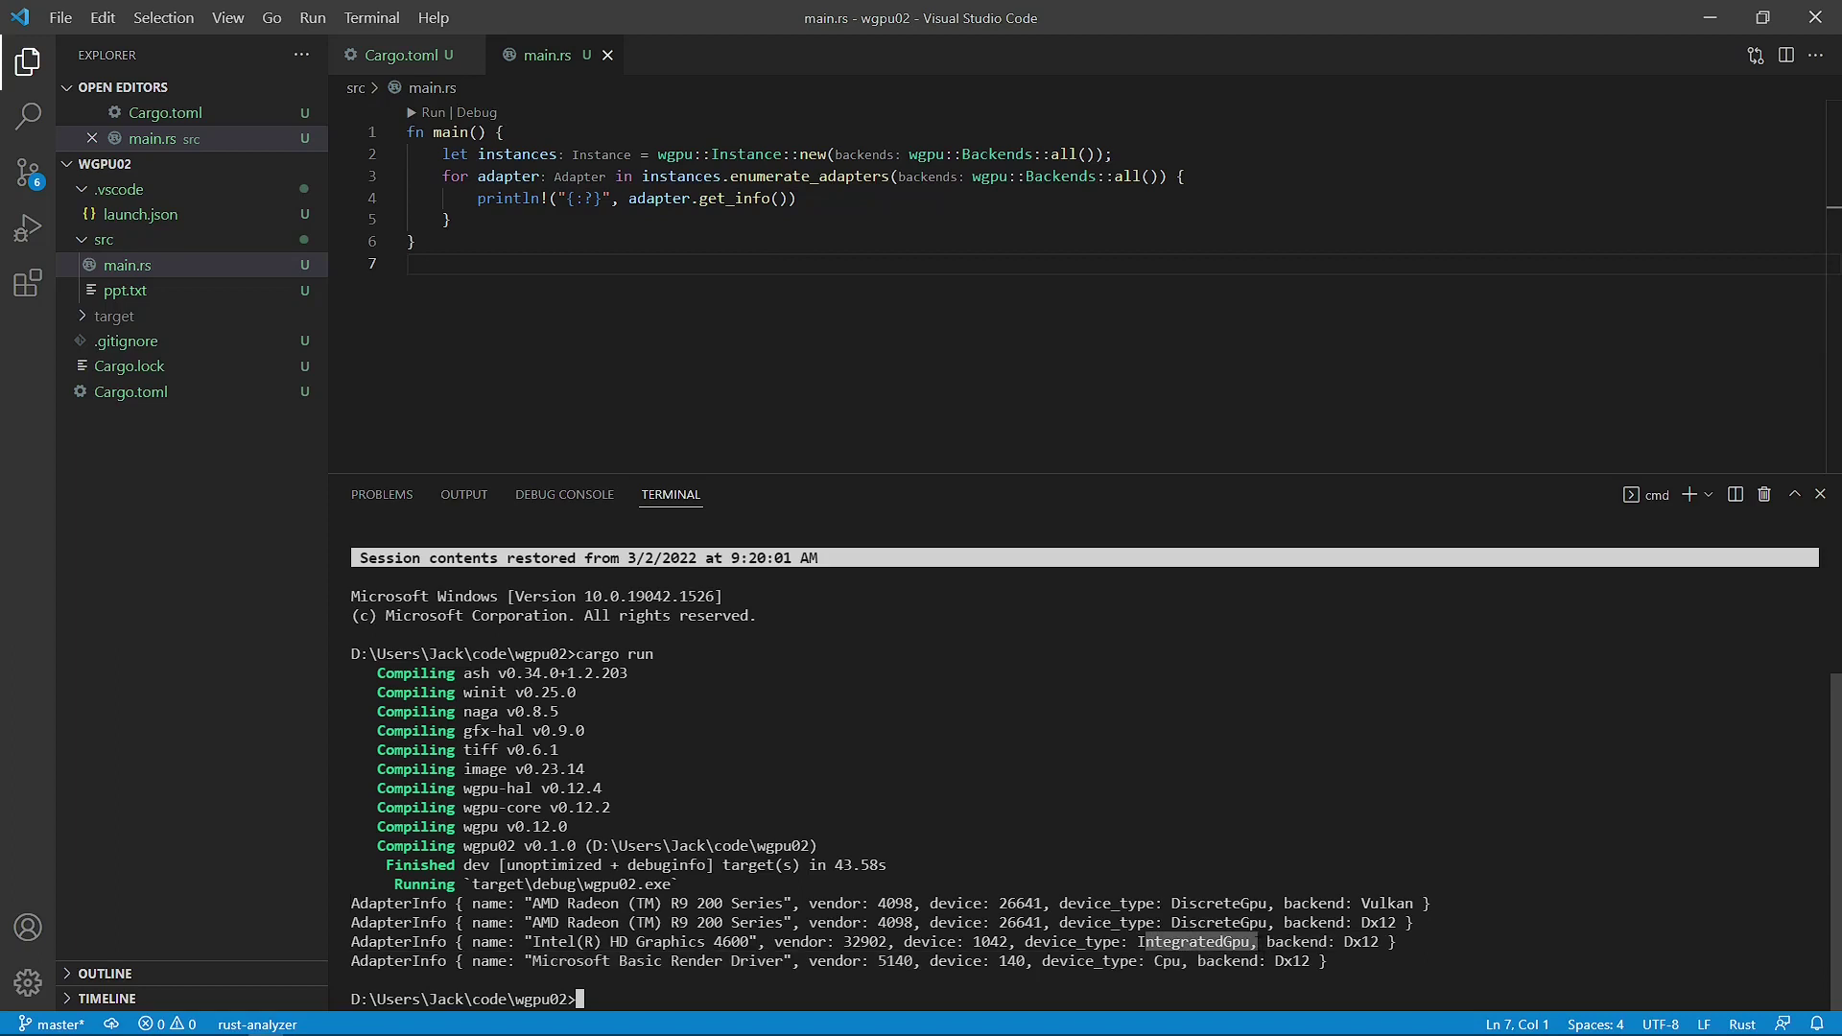
drag(532, 923, 757, 923)
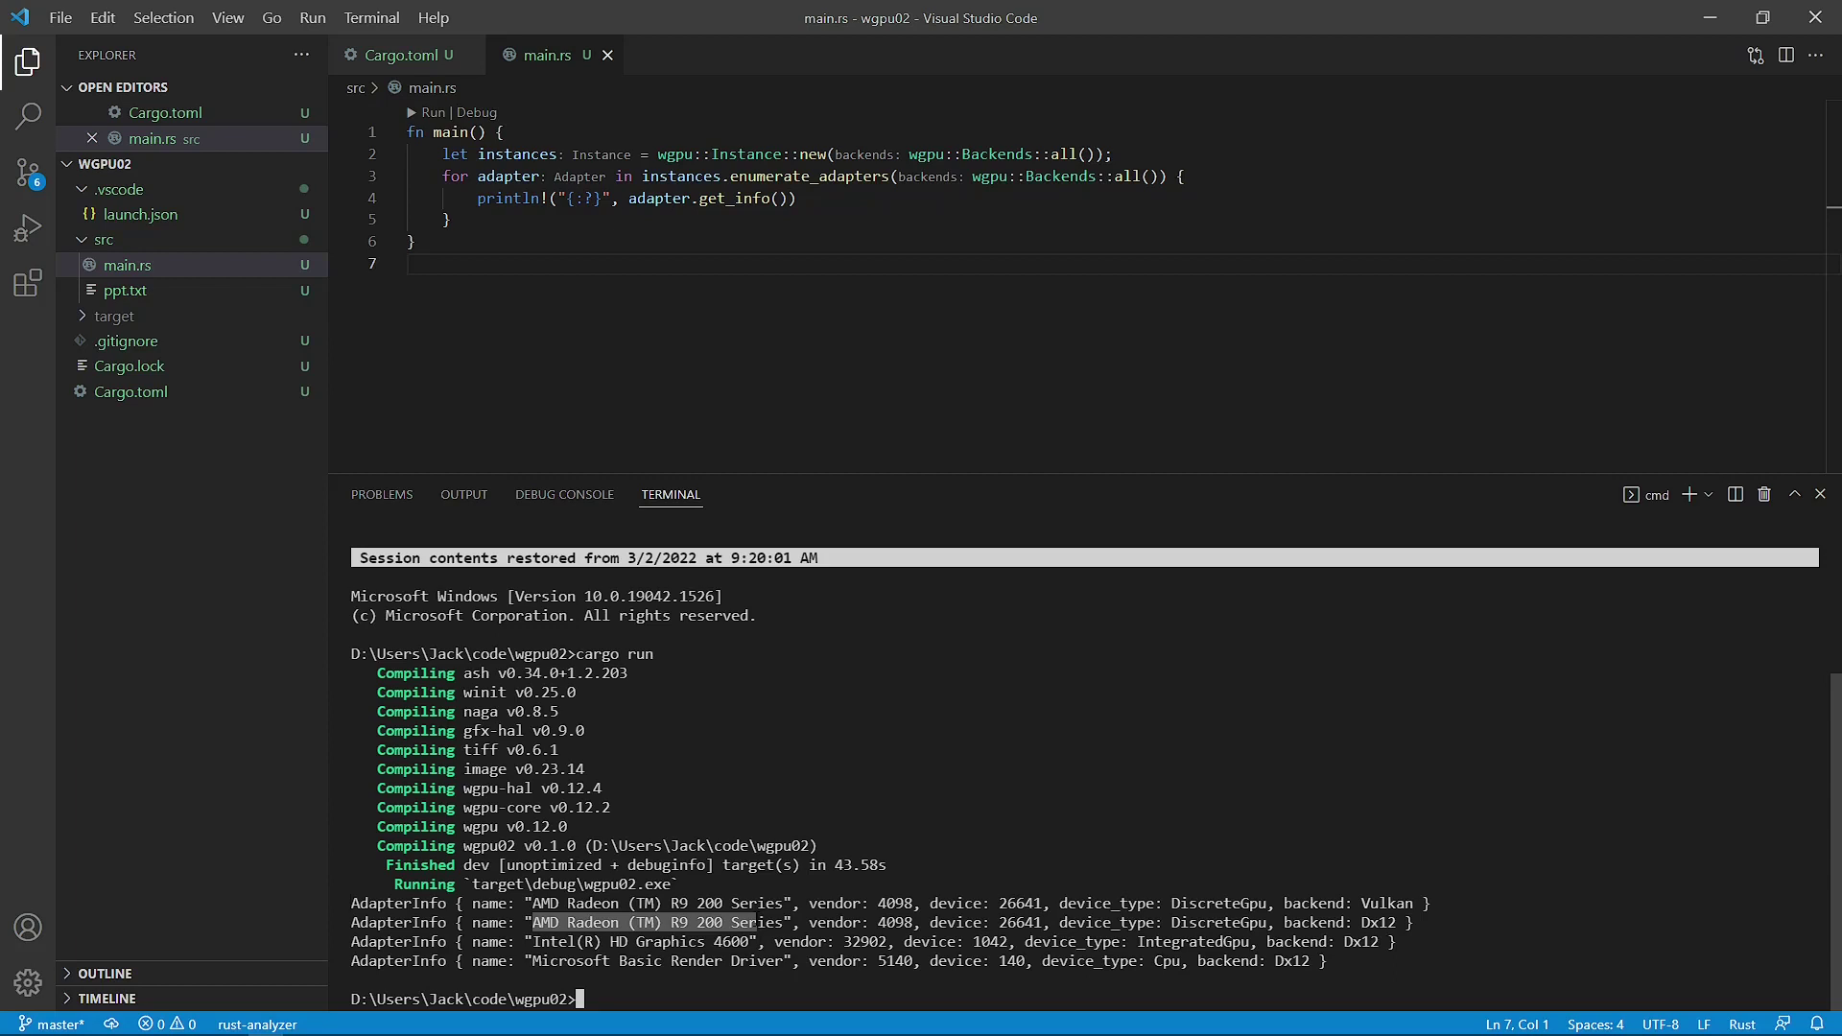
click(52, 1022)
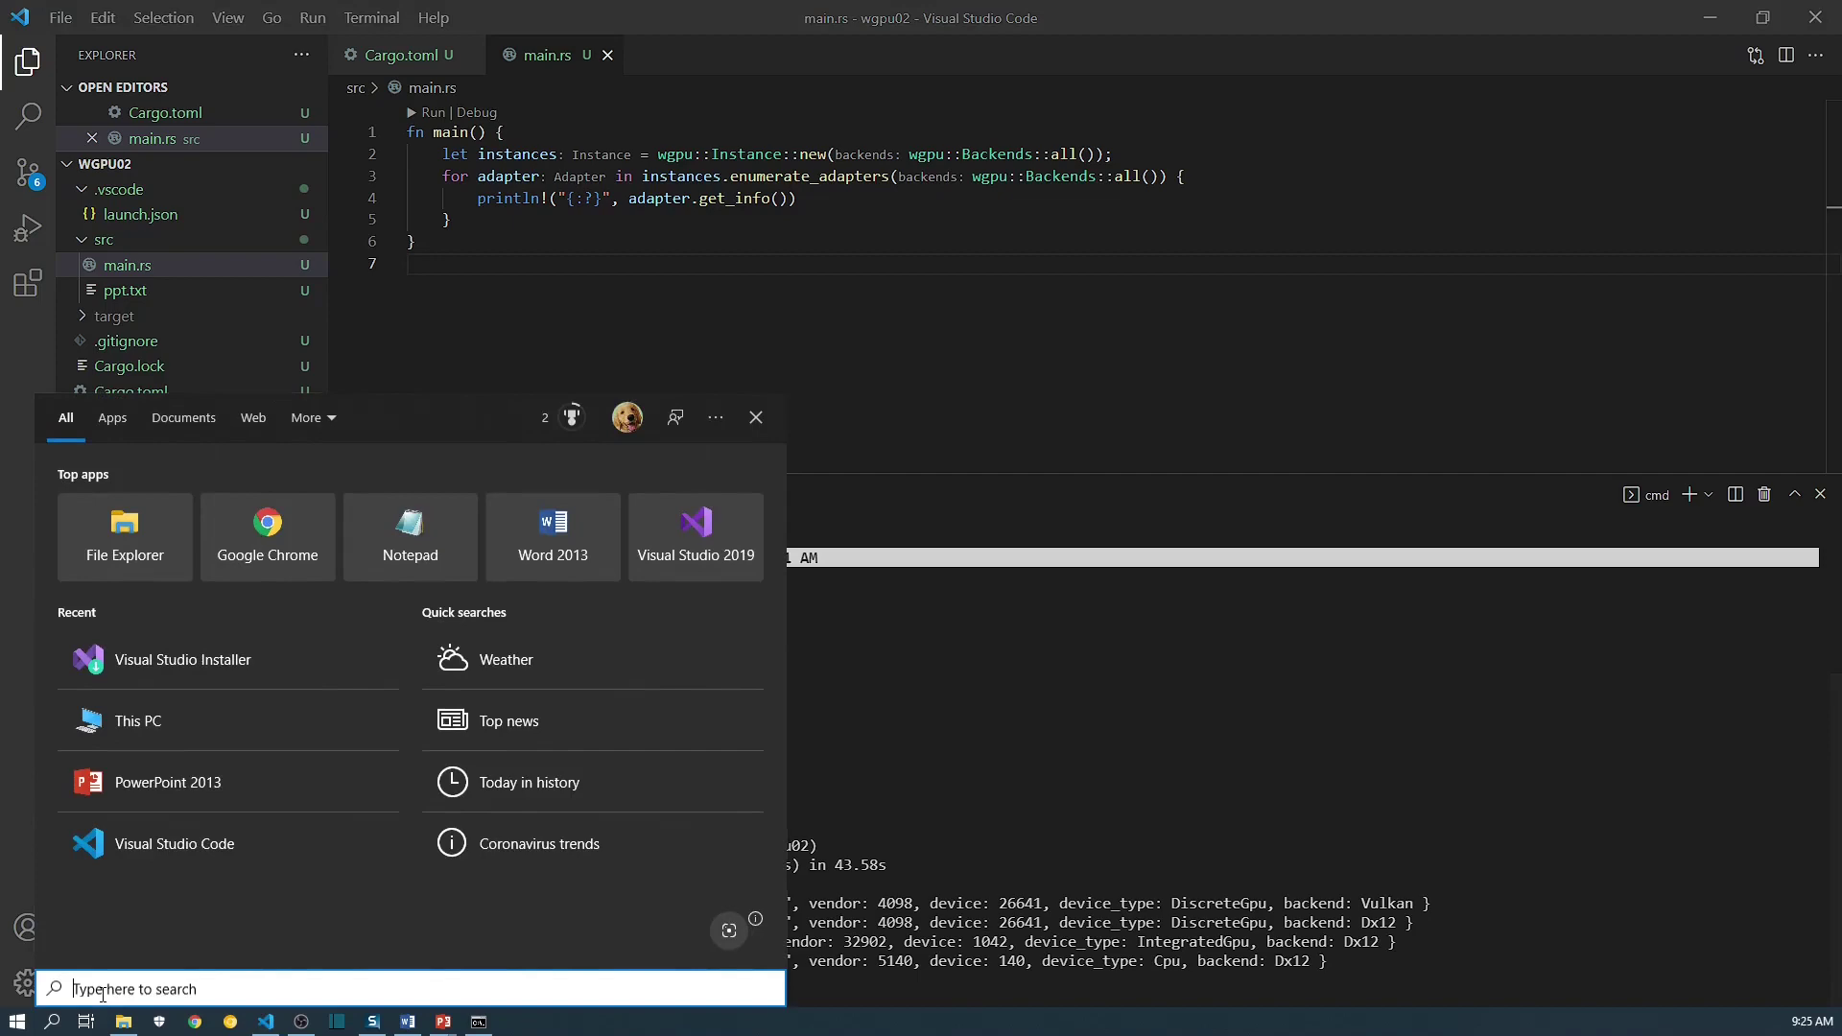
text(device)
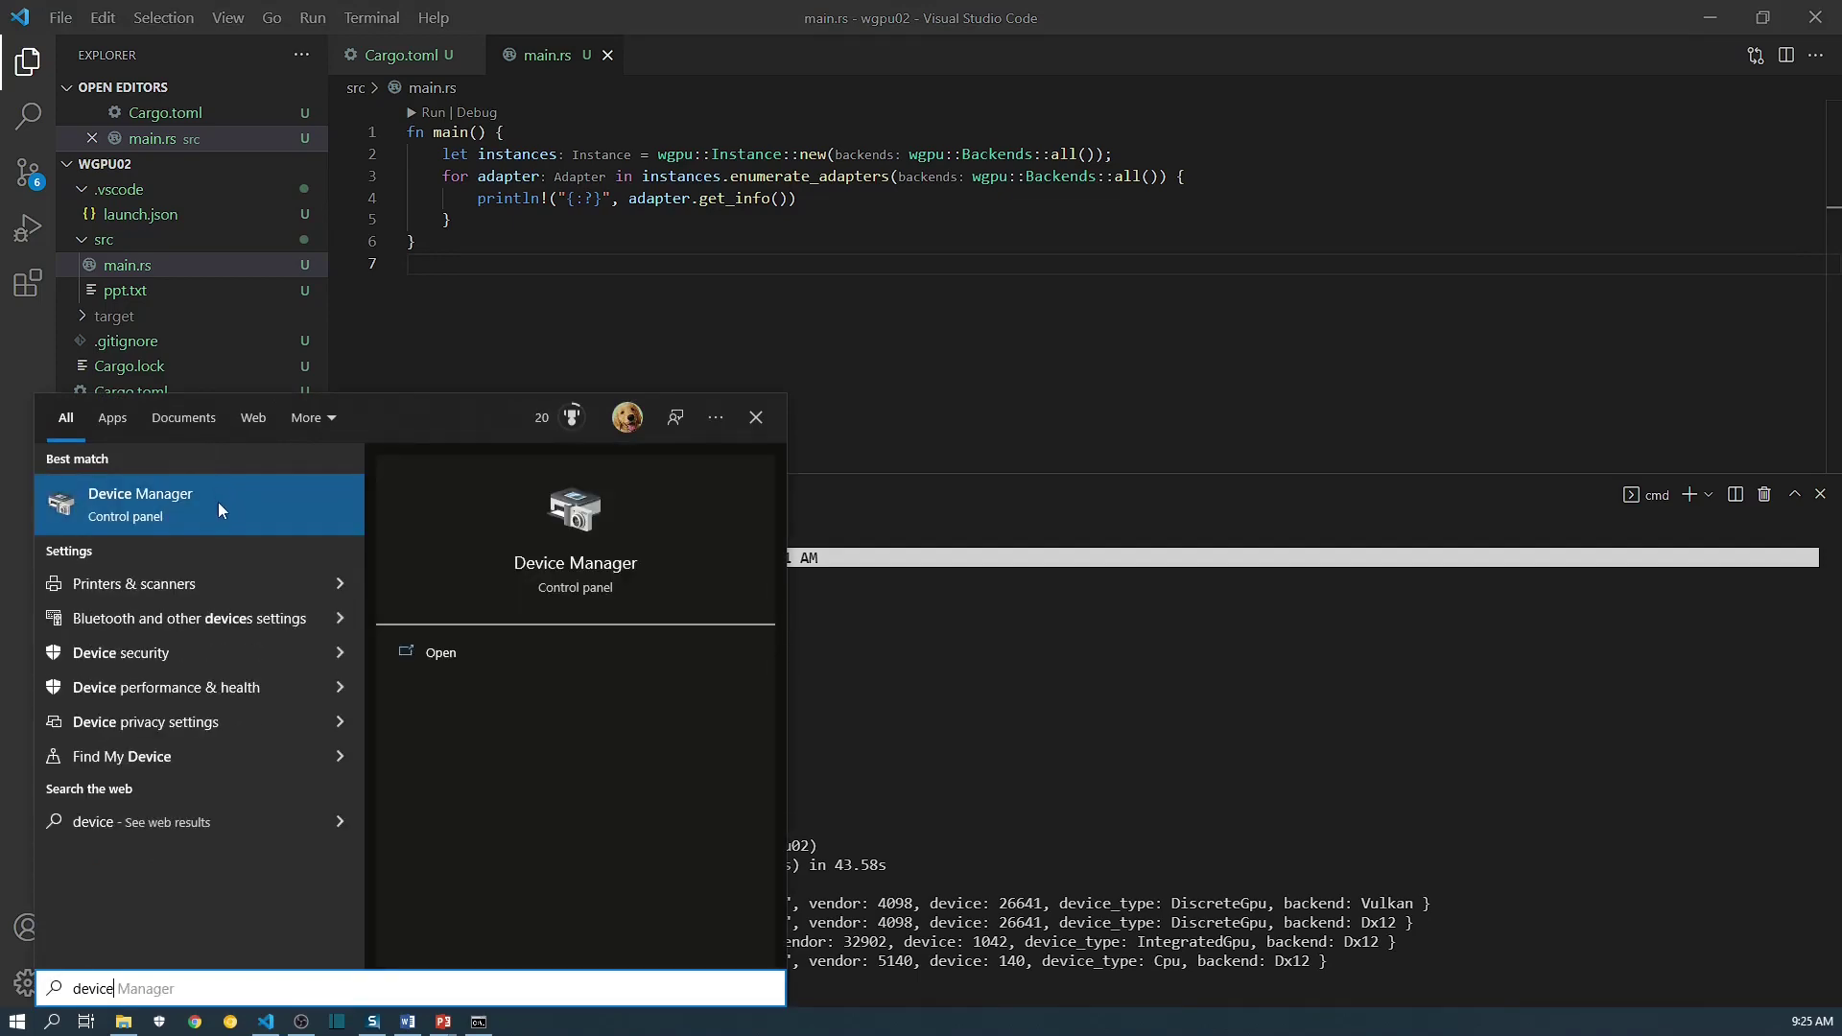
click(219, 509)
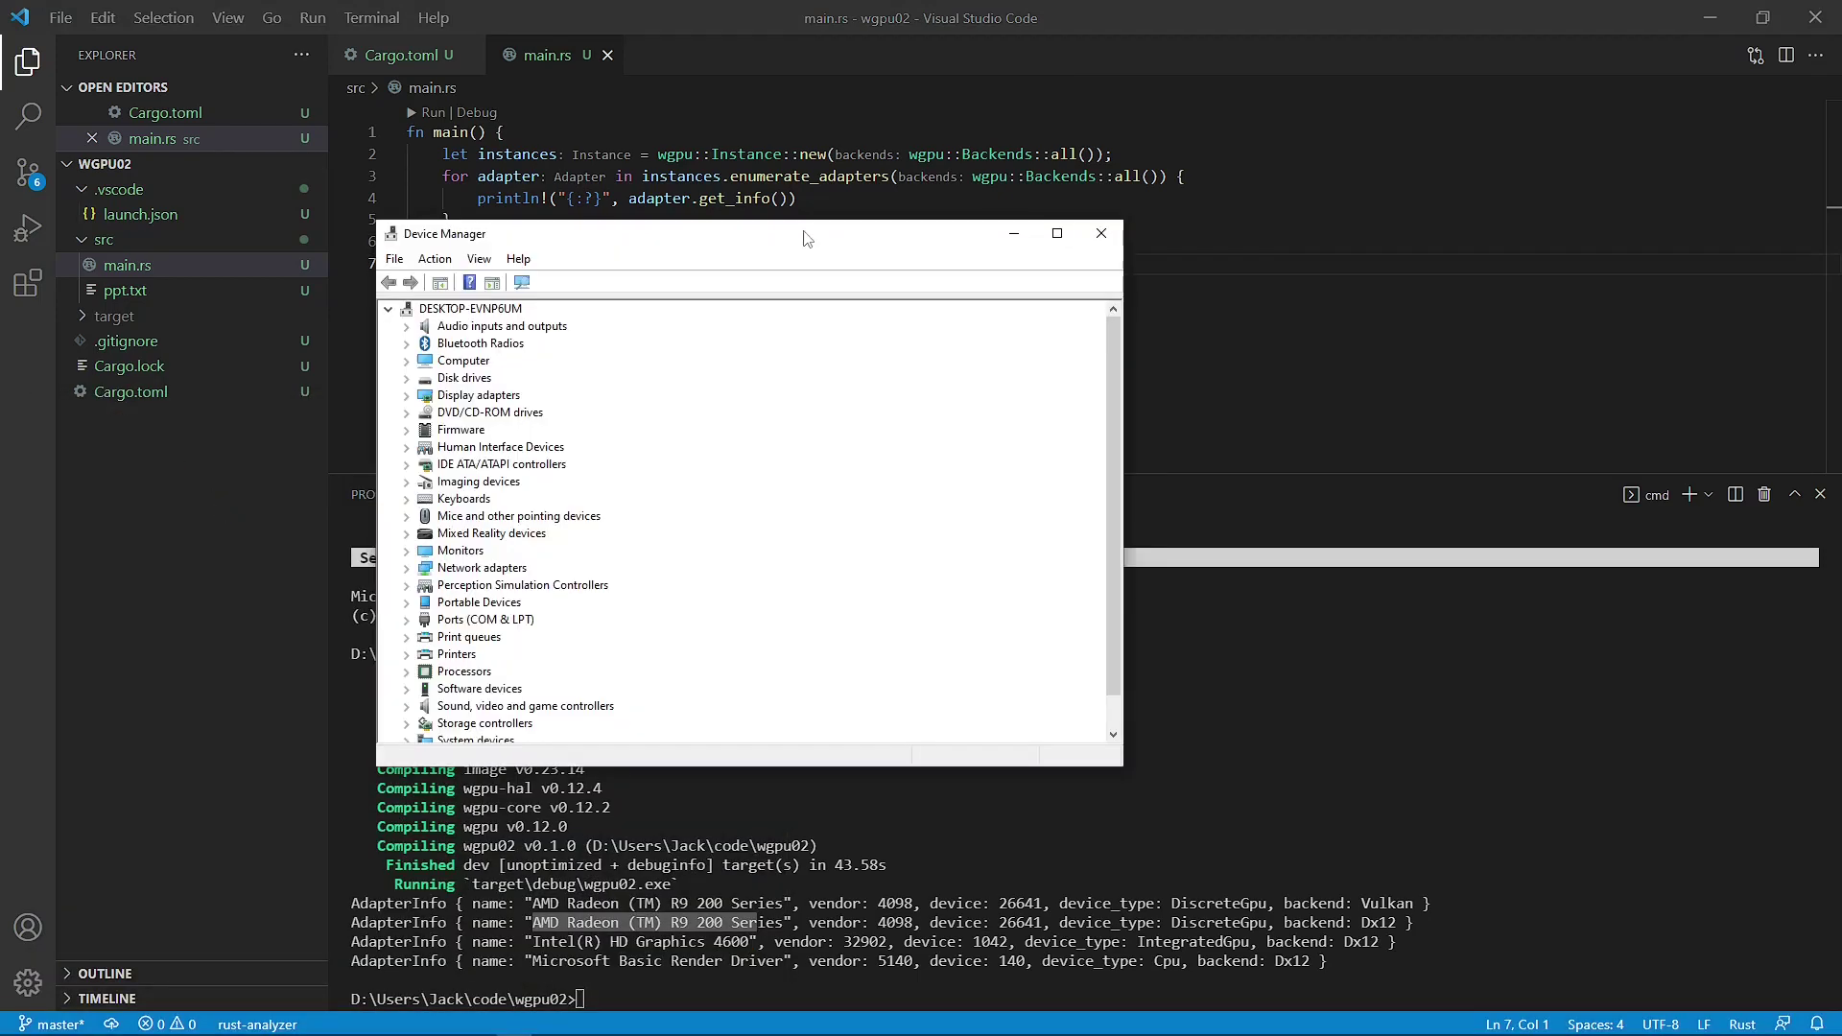
Disable Intel(R) HD Graphics 4600 under Display adapters, confirm, and close Device Manager
click(407, 396)
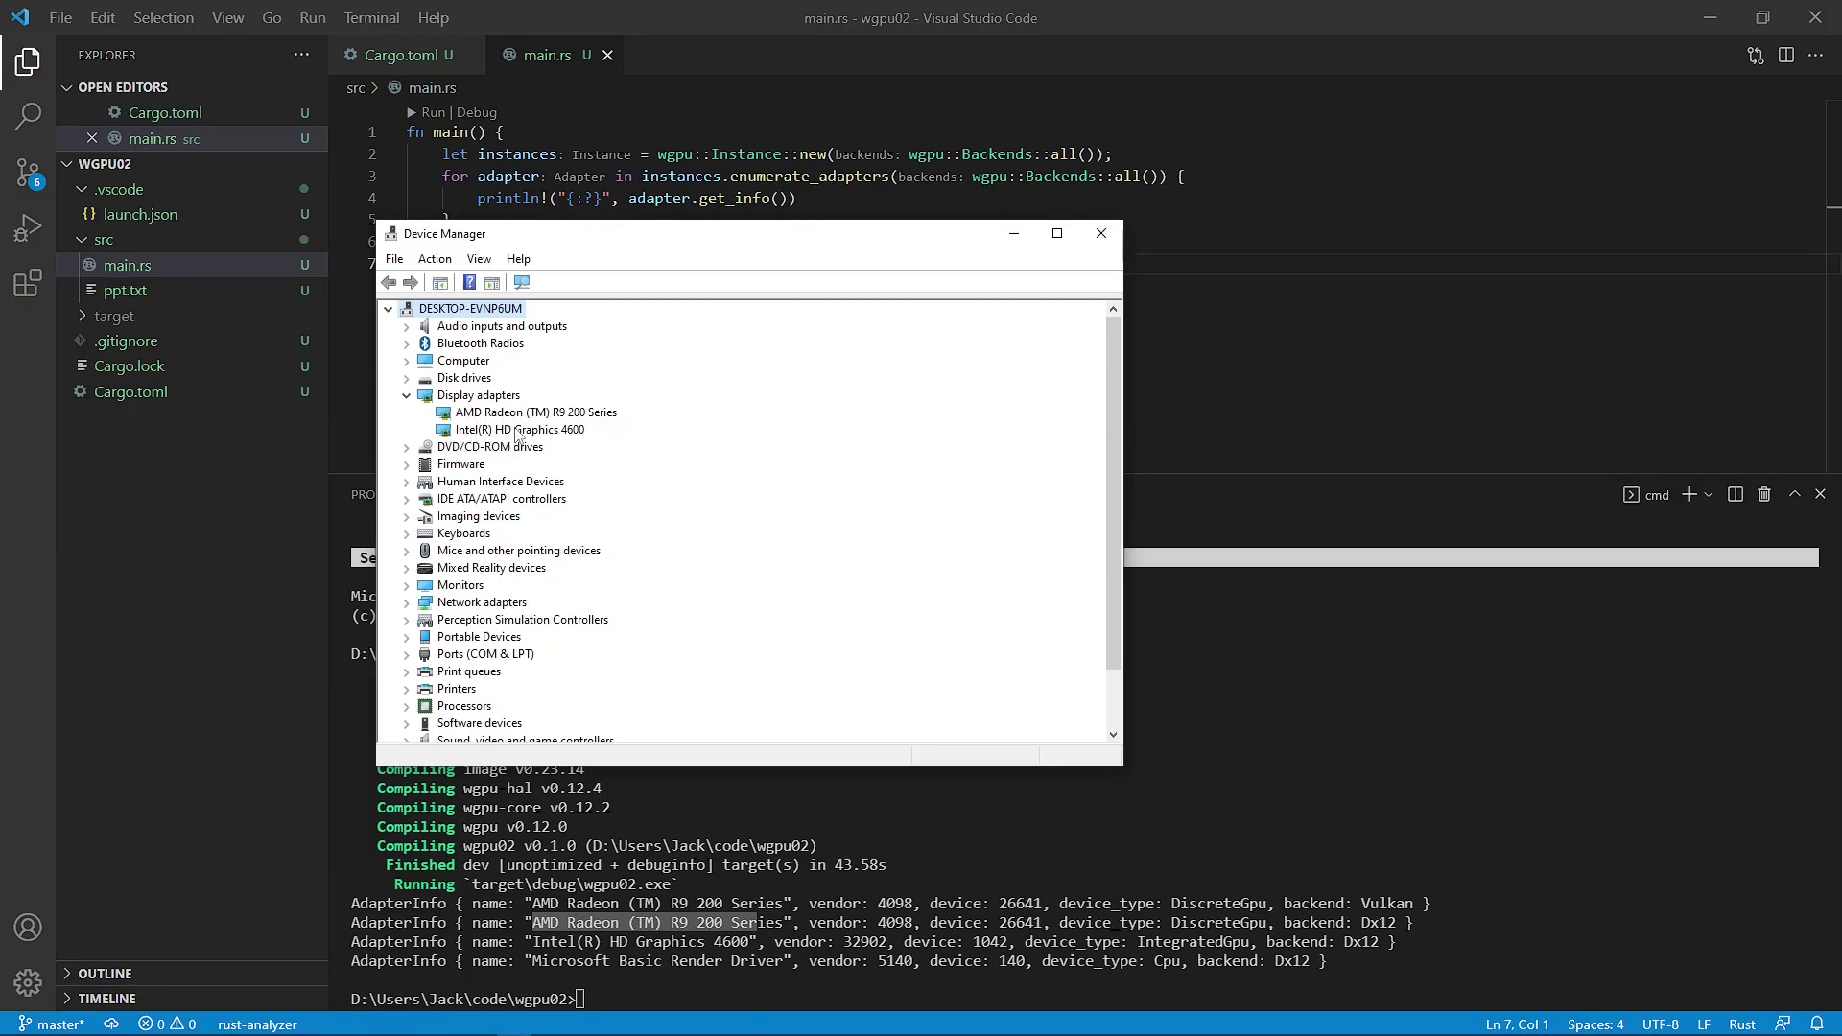
click(519, 430)
right_click(517, 435)
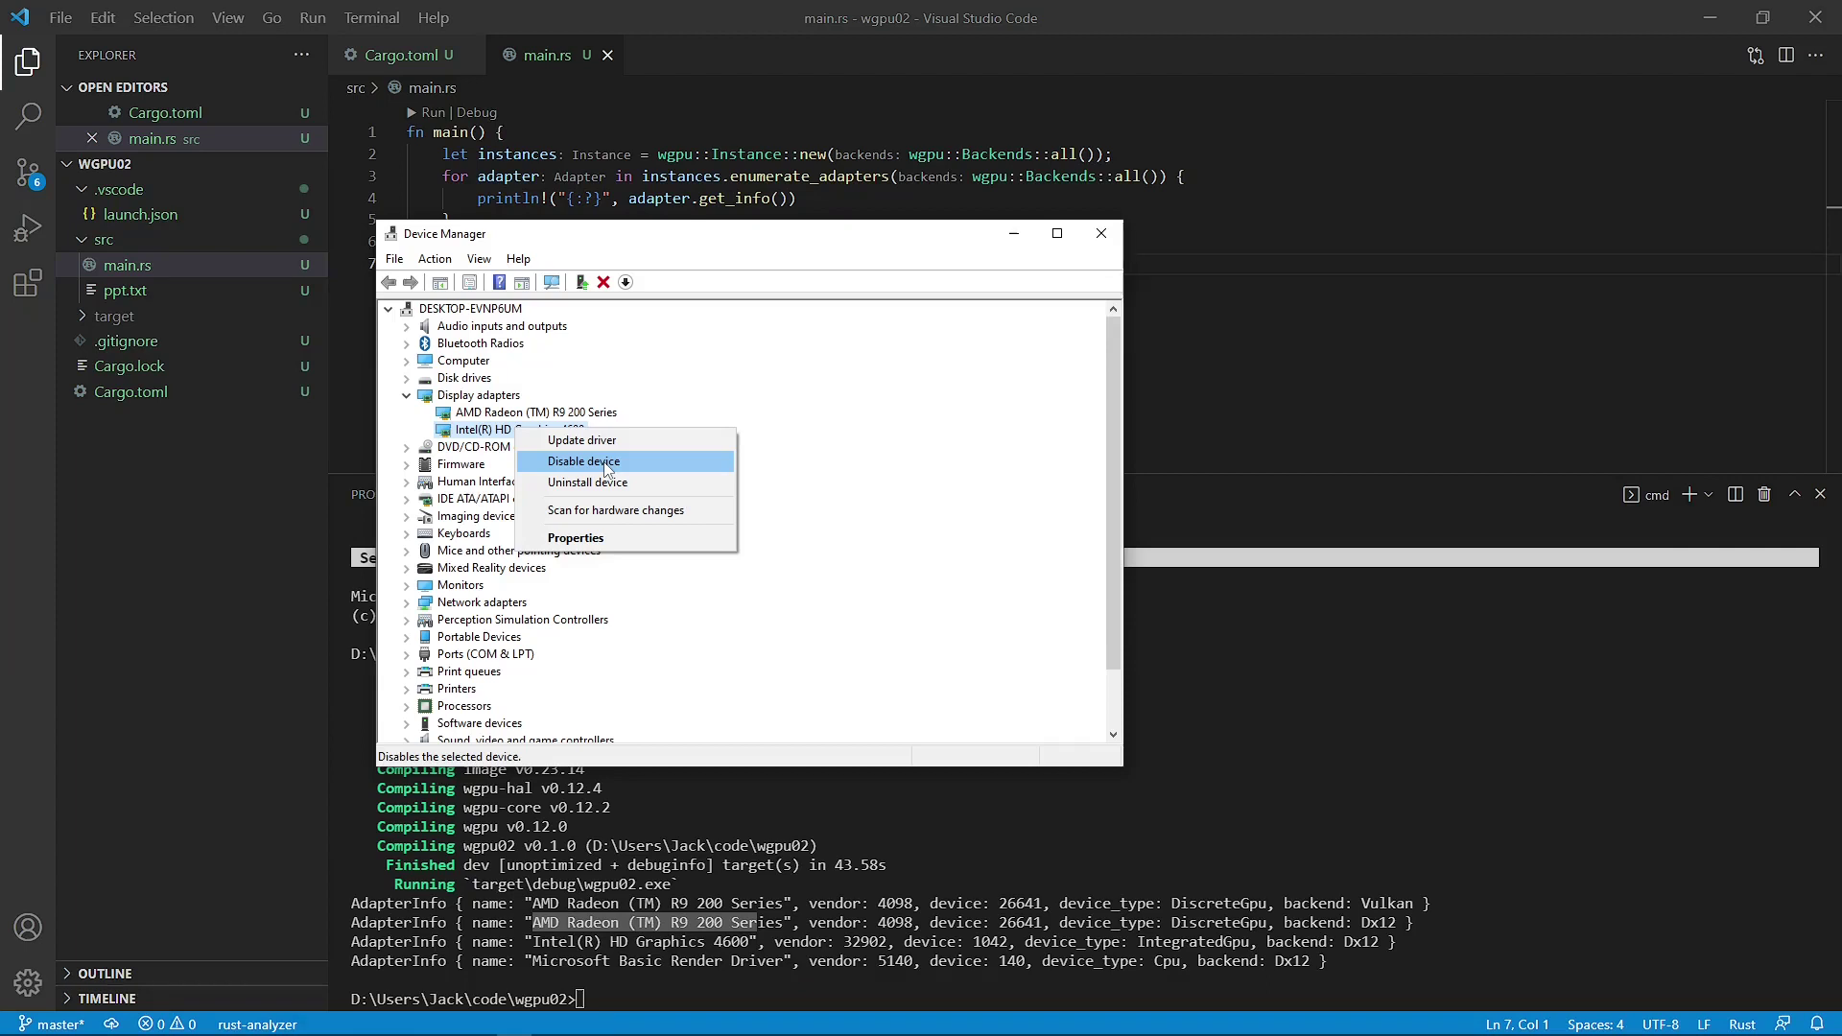
click(605, 467)
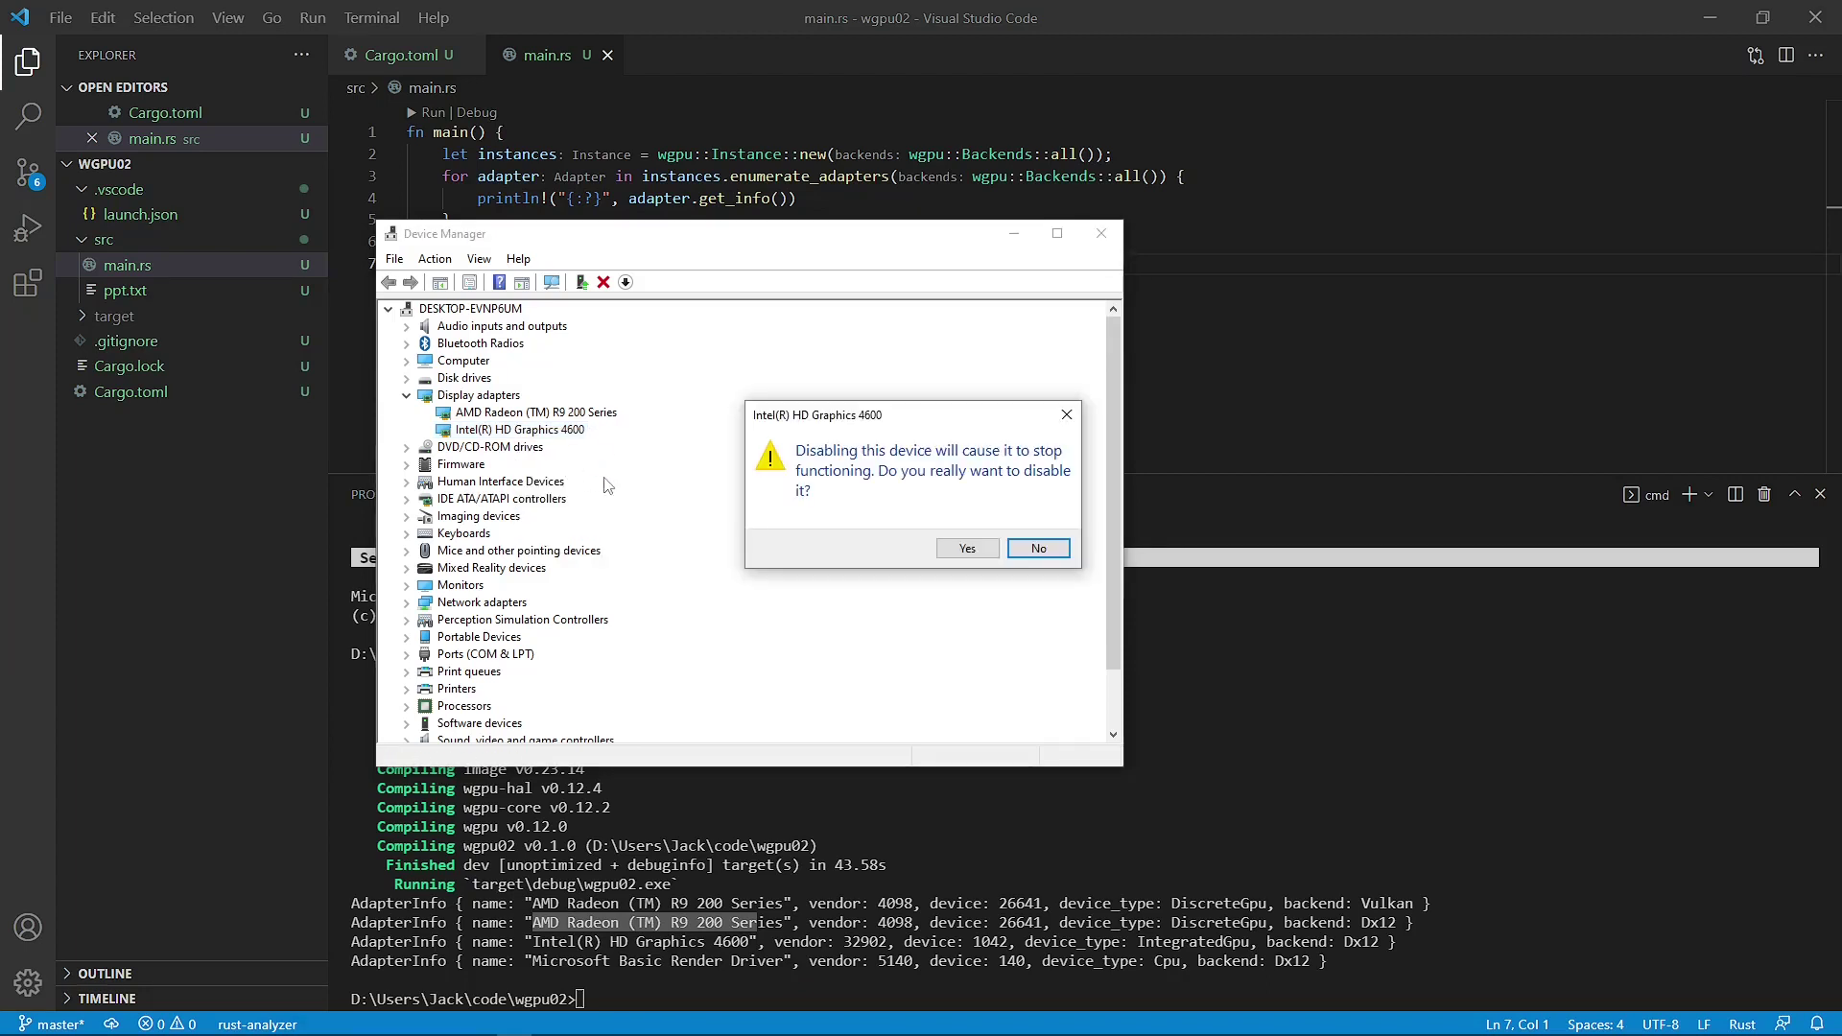
click(967, 550)
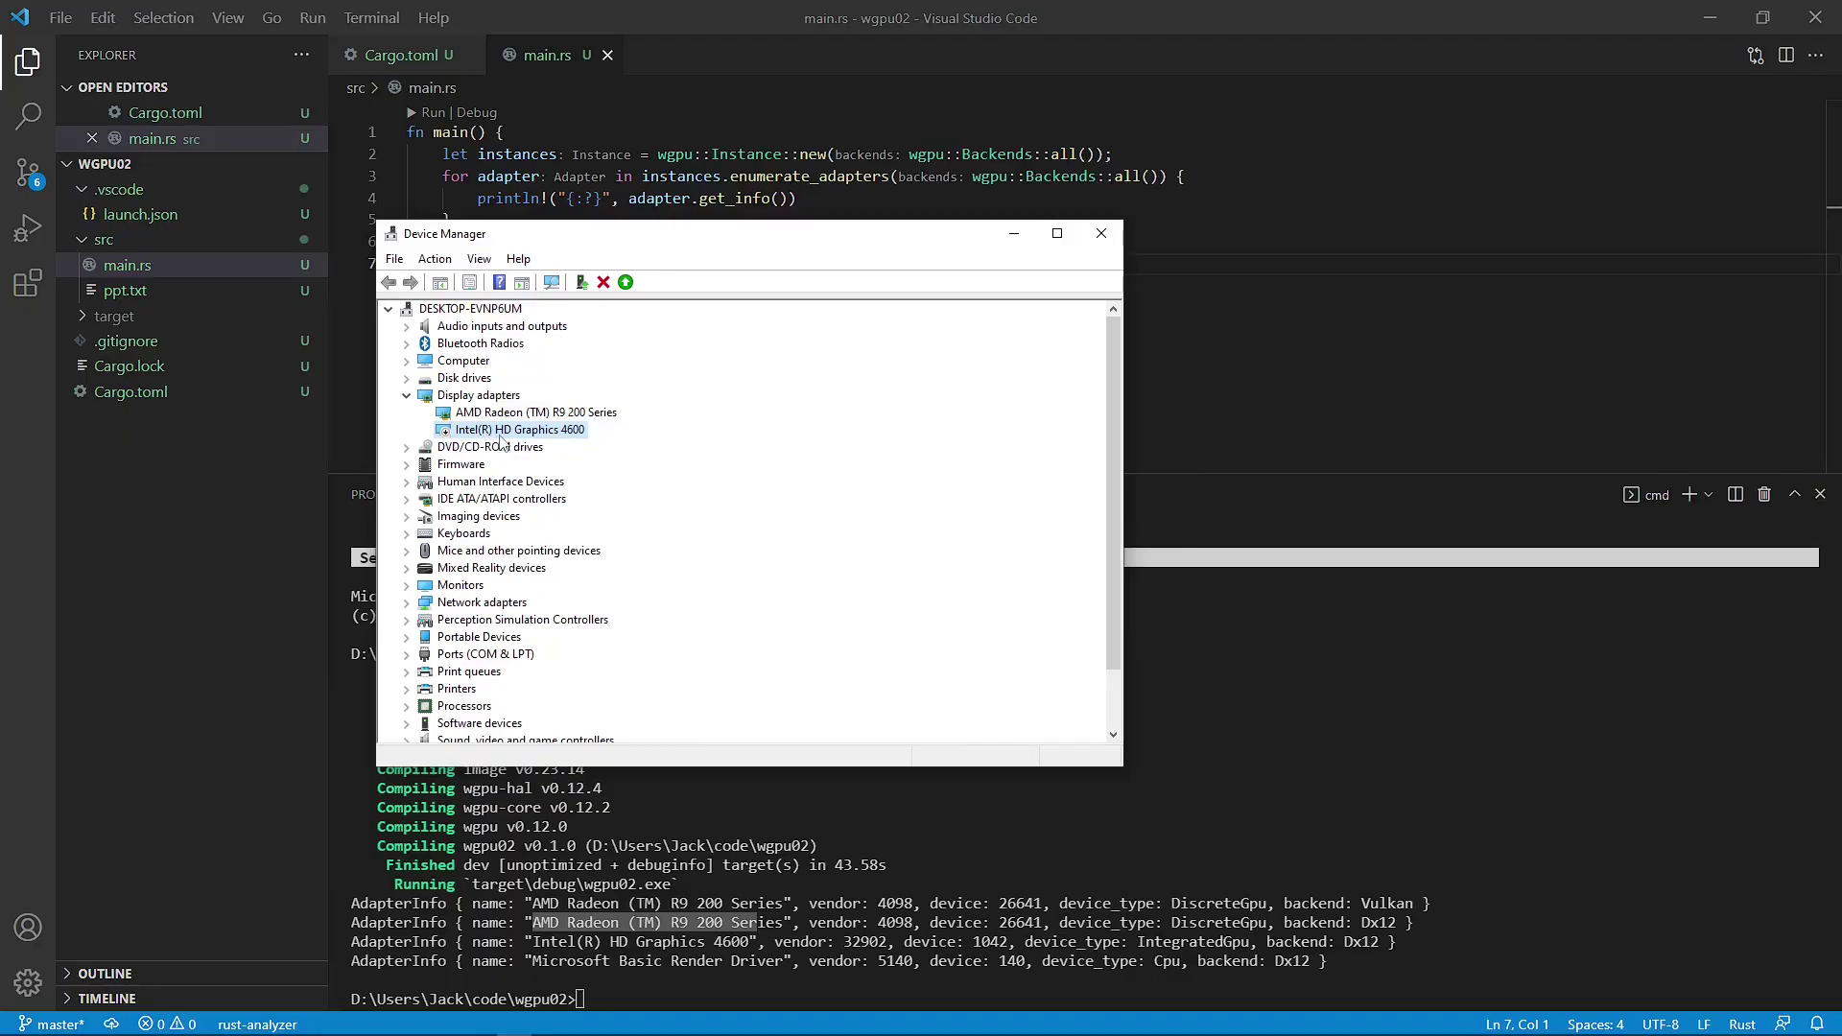
click(1101, 235)
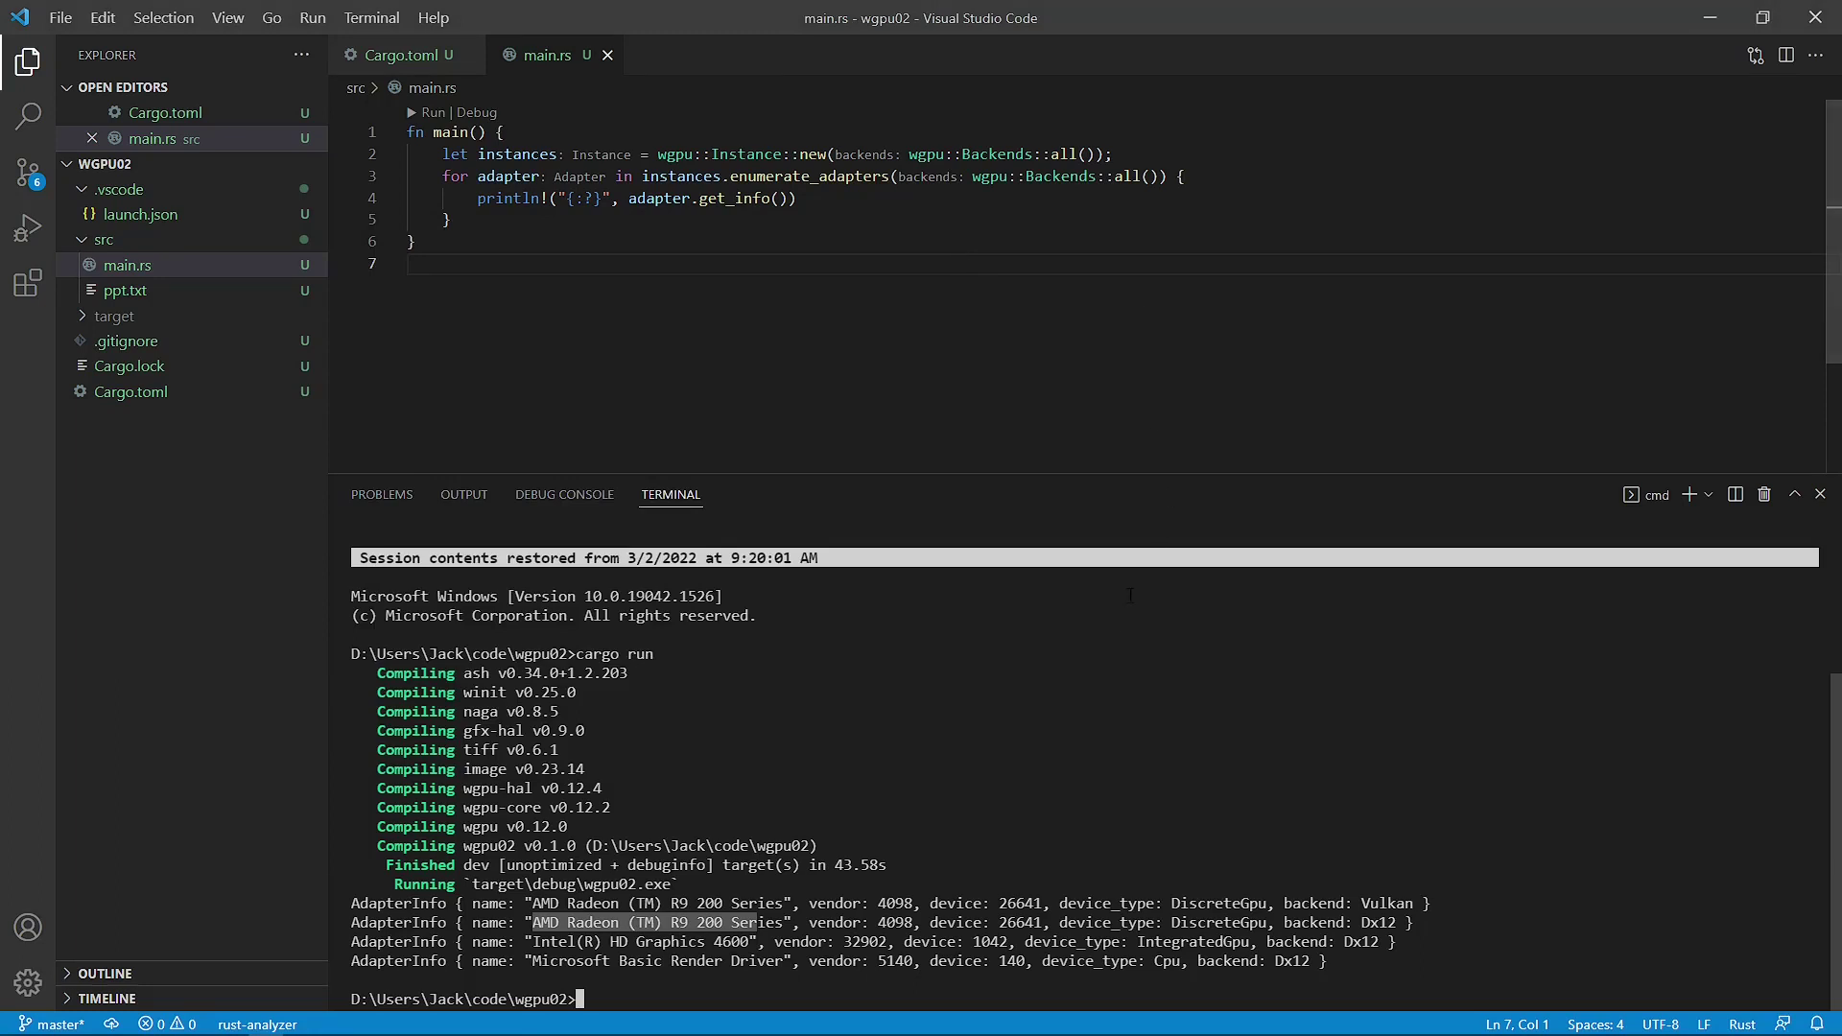
Rerun cargo run to list the adapters without the Intel GPU
click(727, 992)
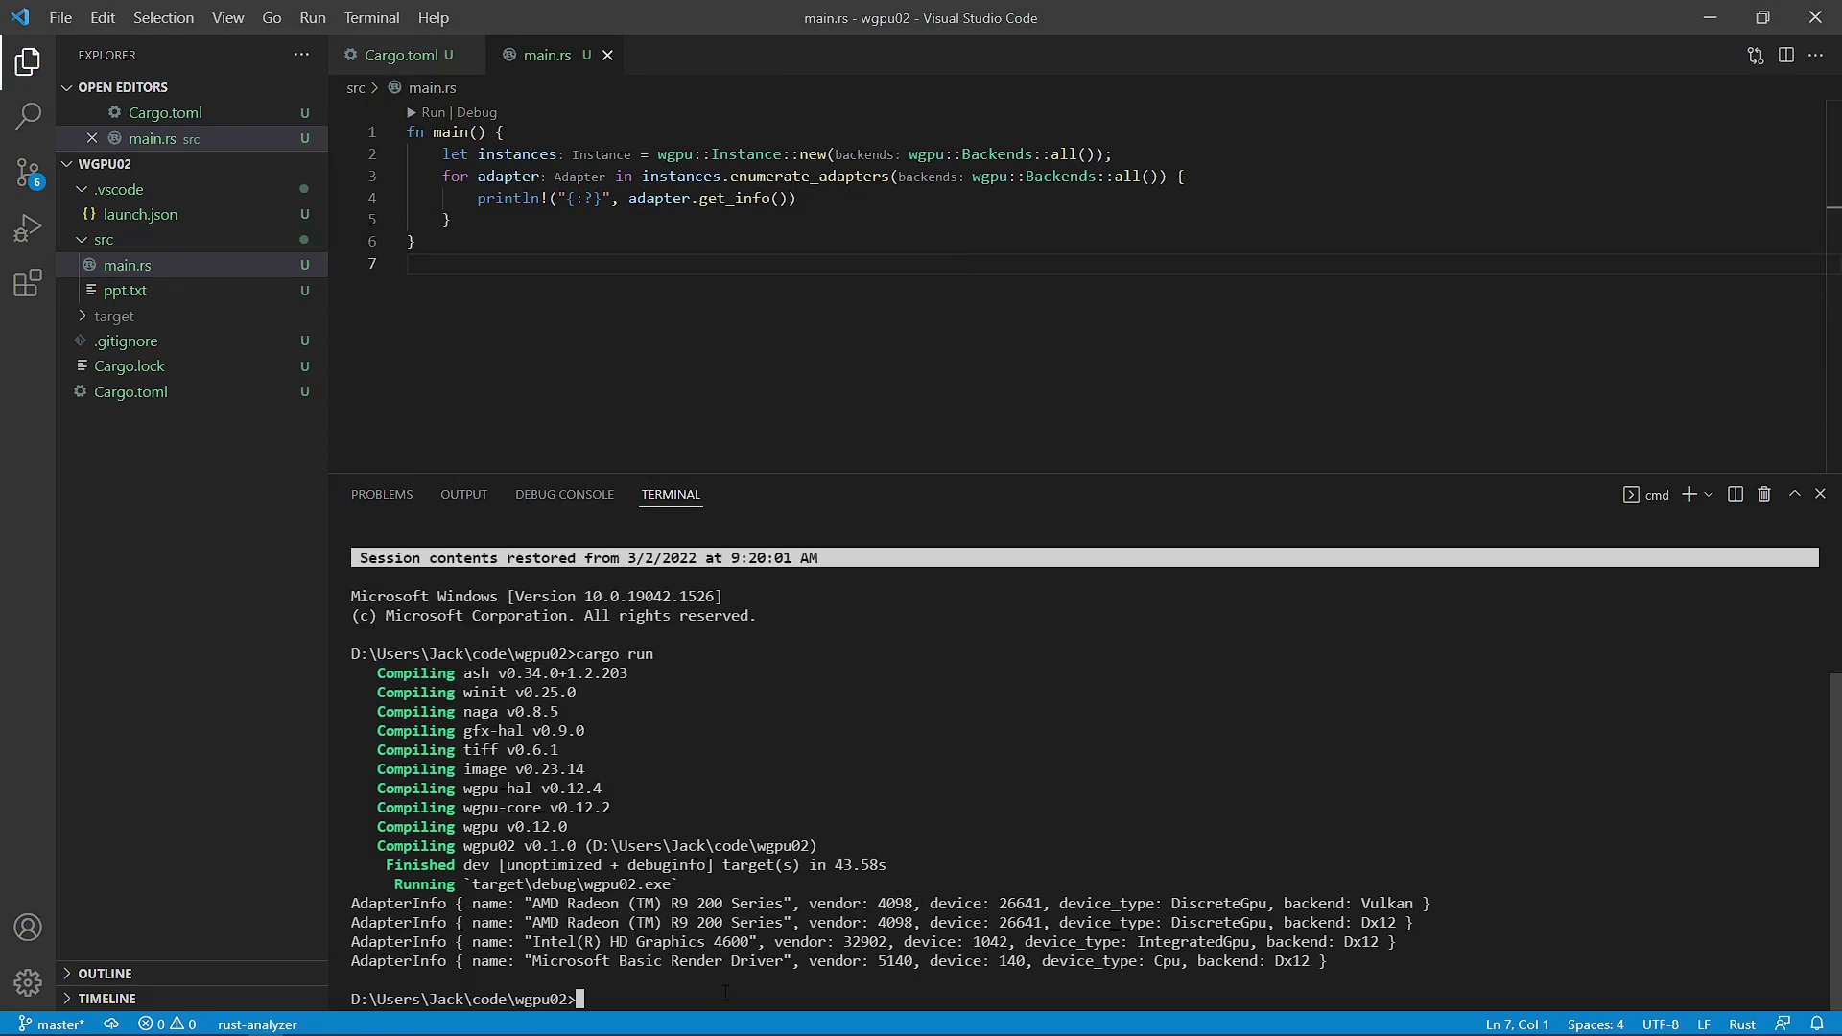
key(Up)
key(Return)
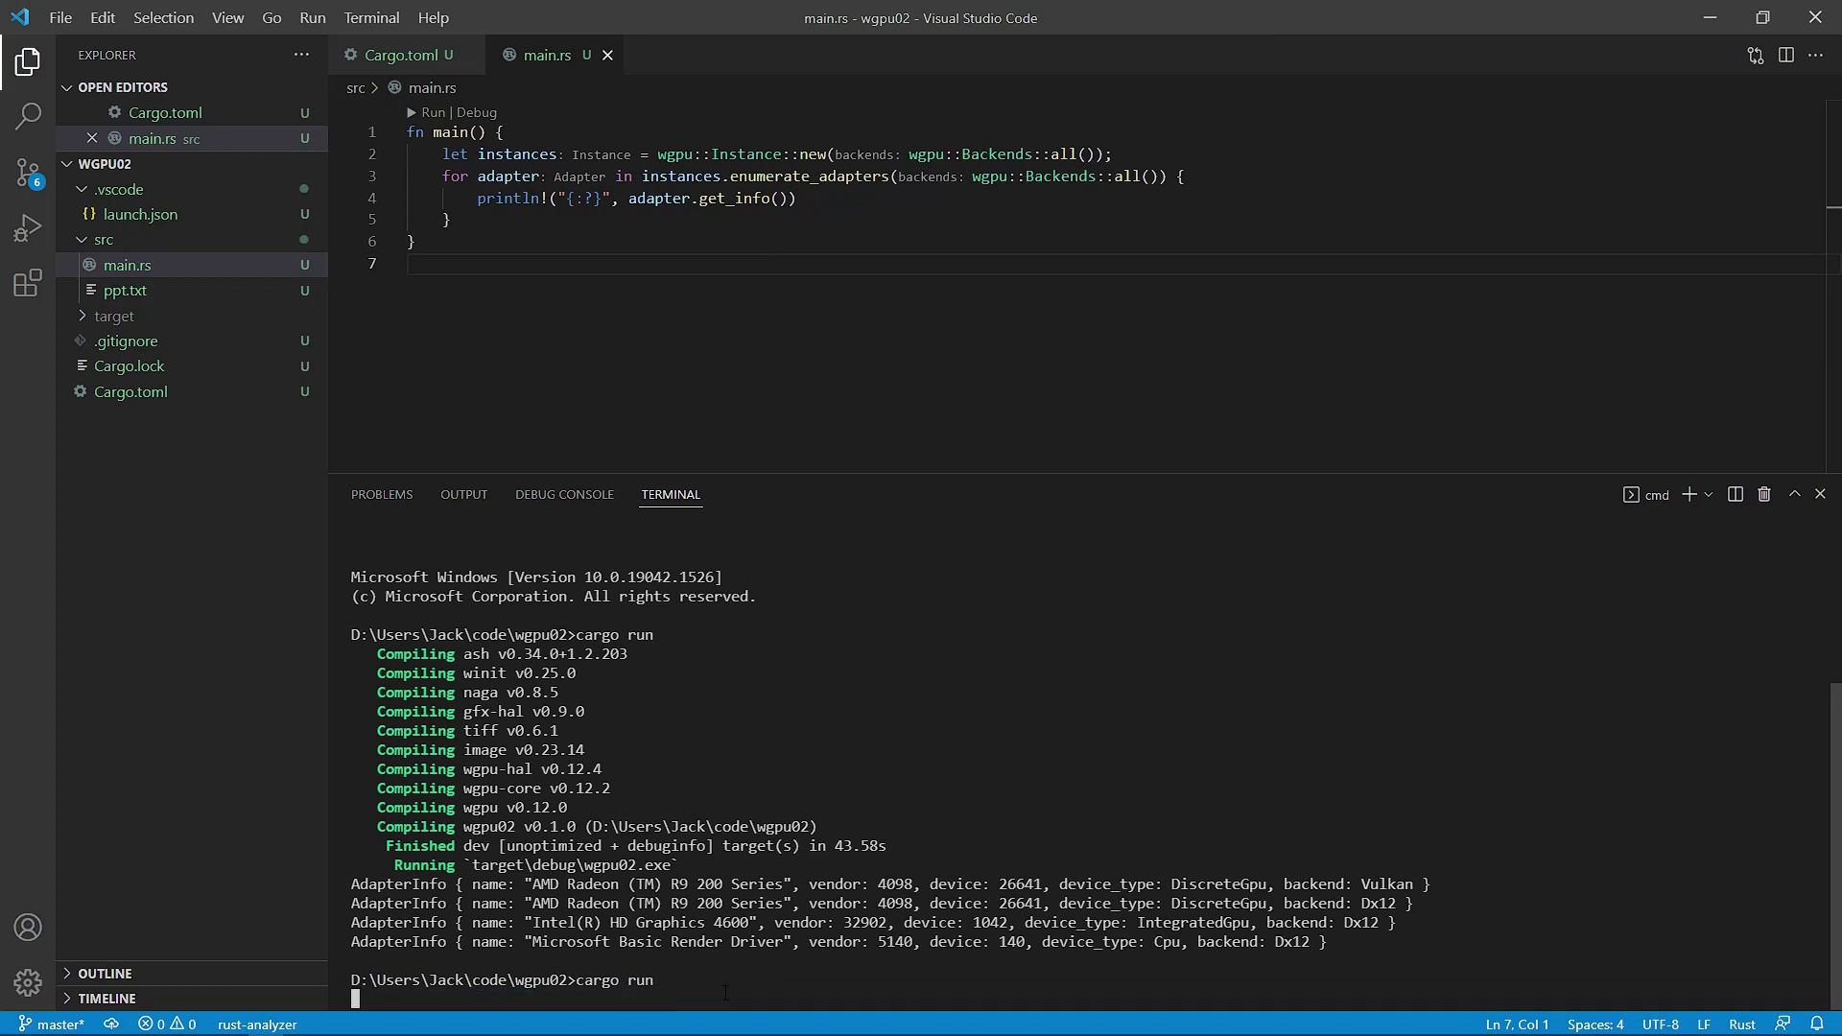
Highlight the Microsoft Basic Render Driver, AMD Radeon adapter with Vulkan backend, and all()
drag(533, 960, 1234, 964)
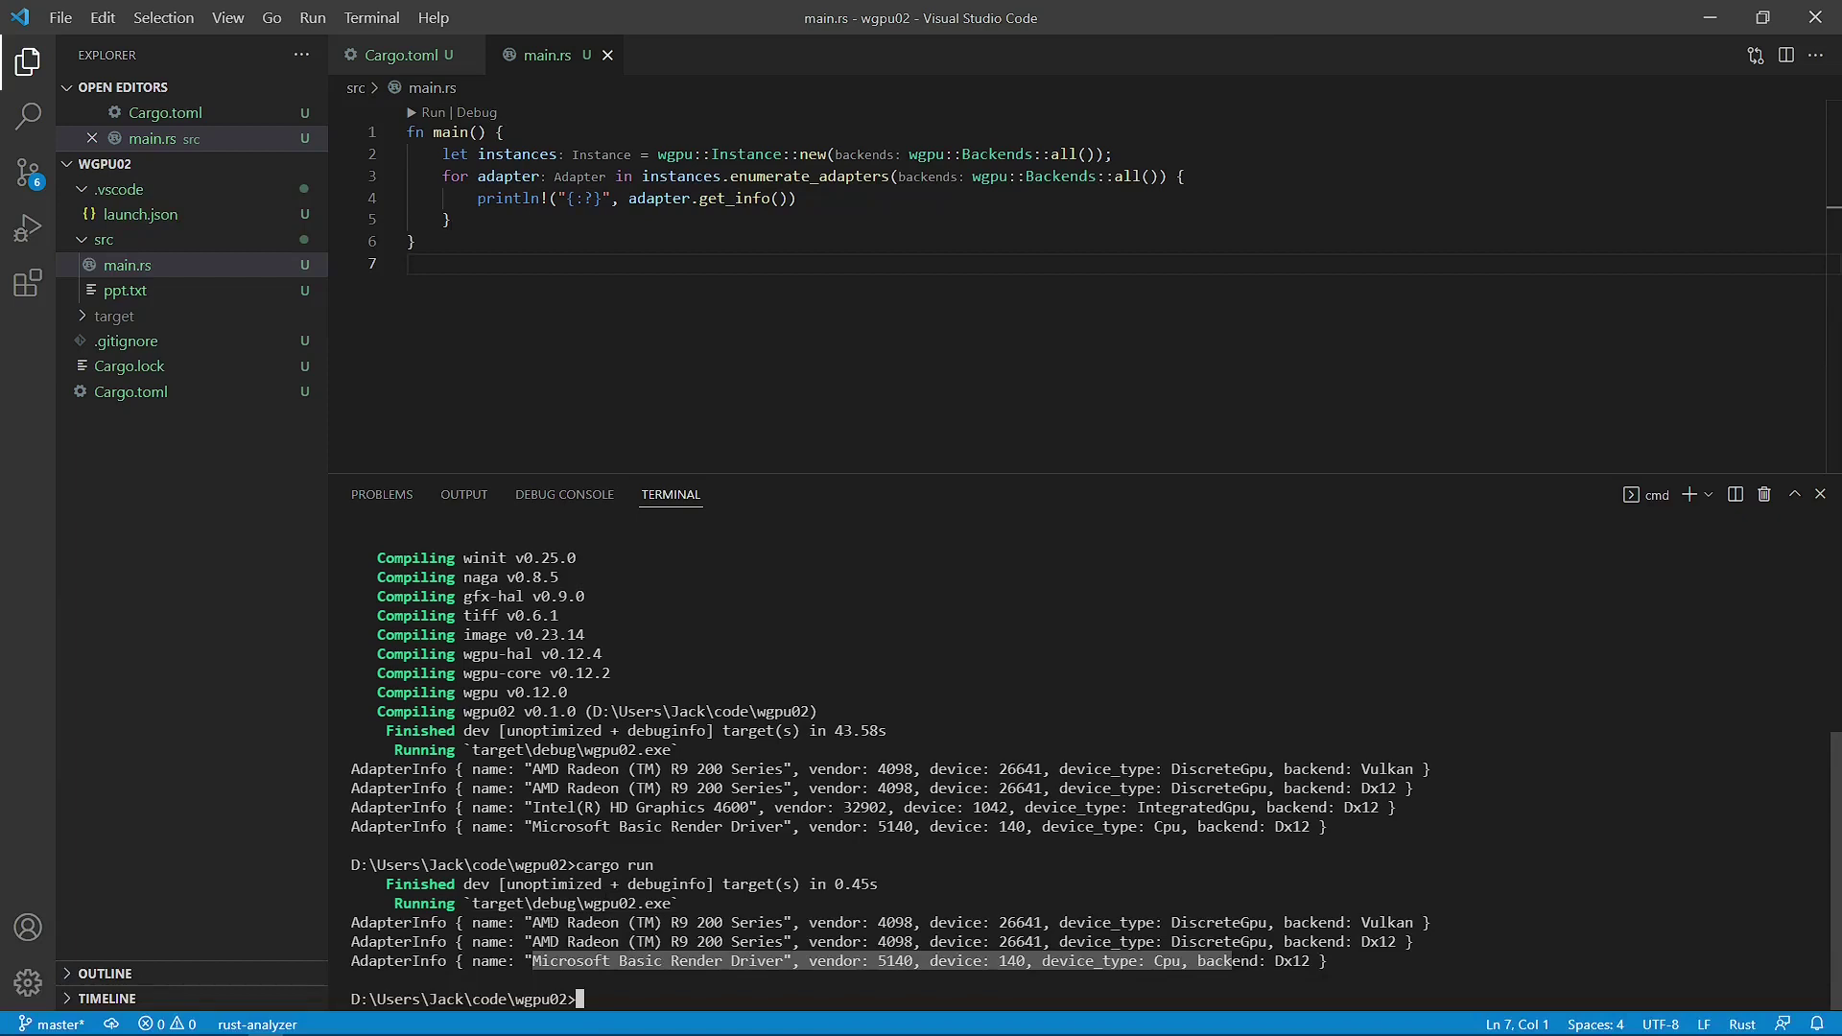
drag(533, 923, 783, 923)
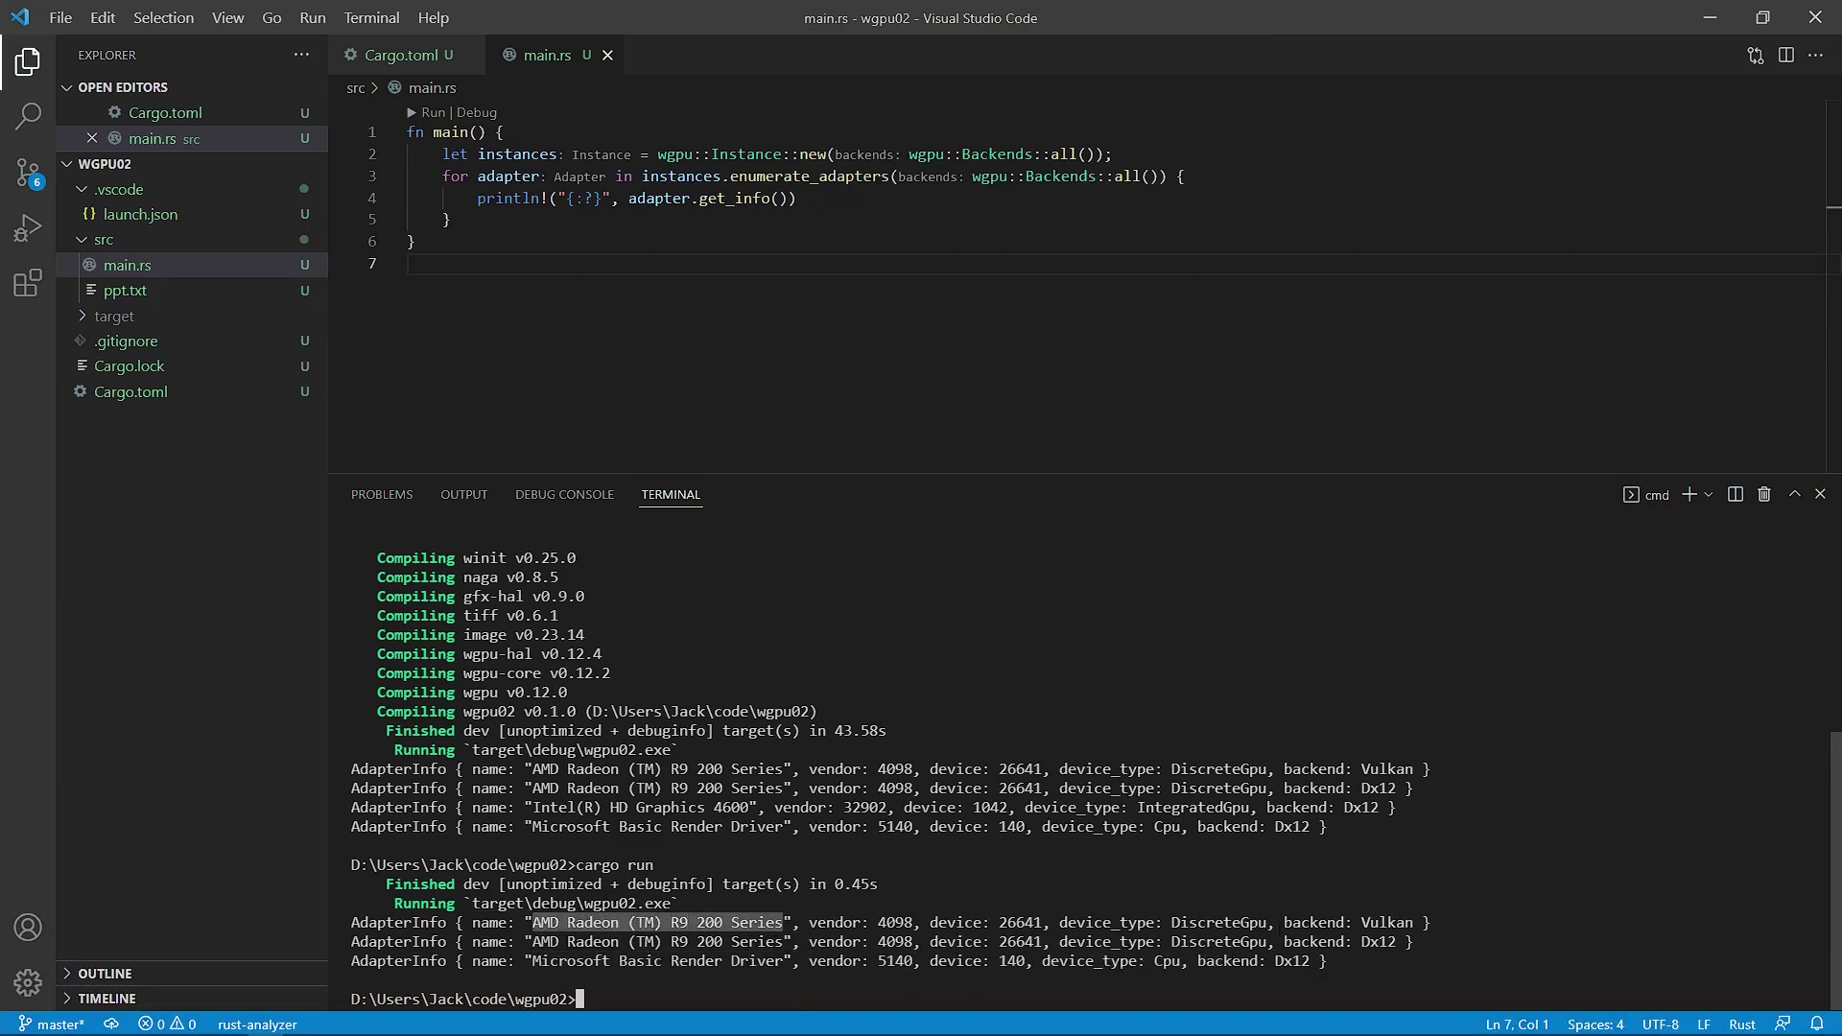
mouse_move(1363, 923)
mouse_down()
mouse_move(1439, 922)
mouse_move(1378, 943)
mouse_move(1396, 943)
mouse_up()
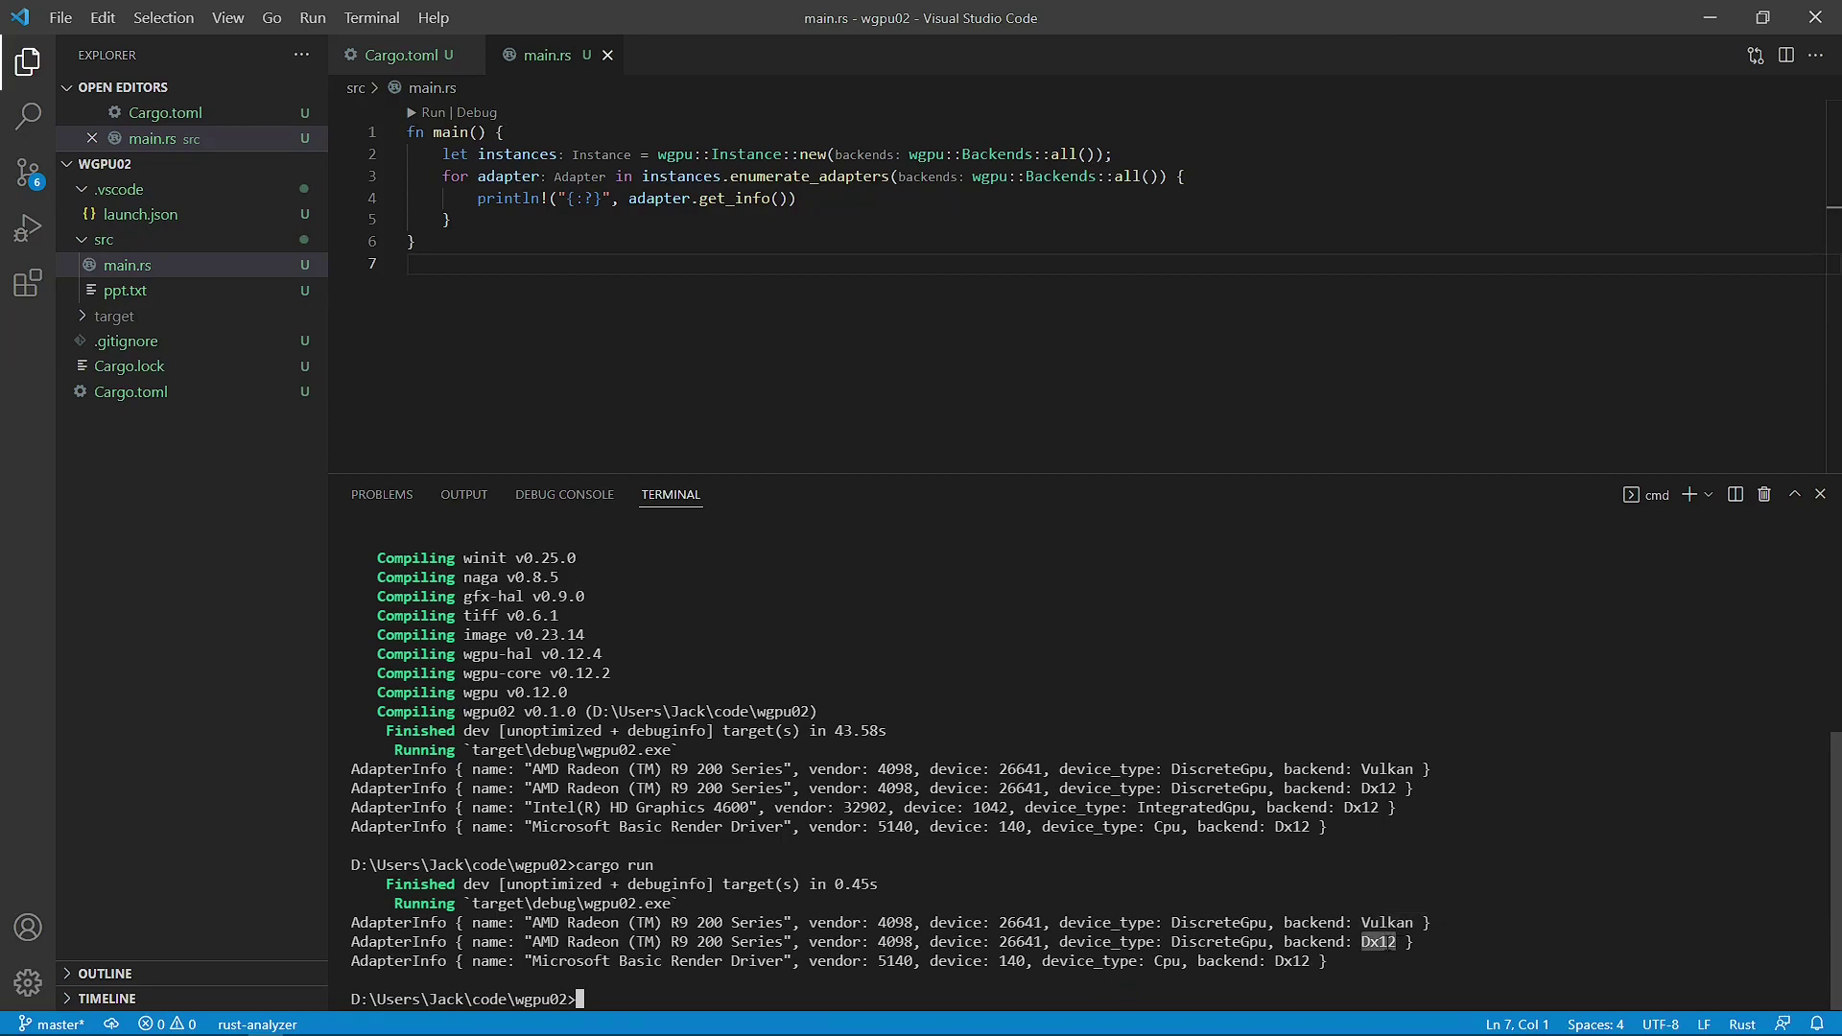
double_click(1065, 154)
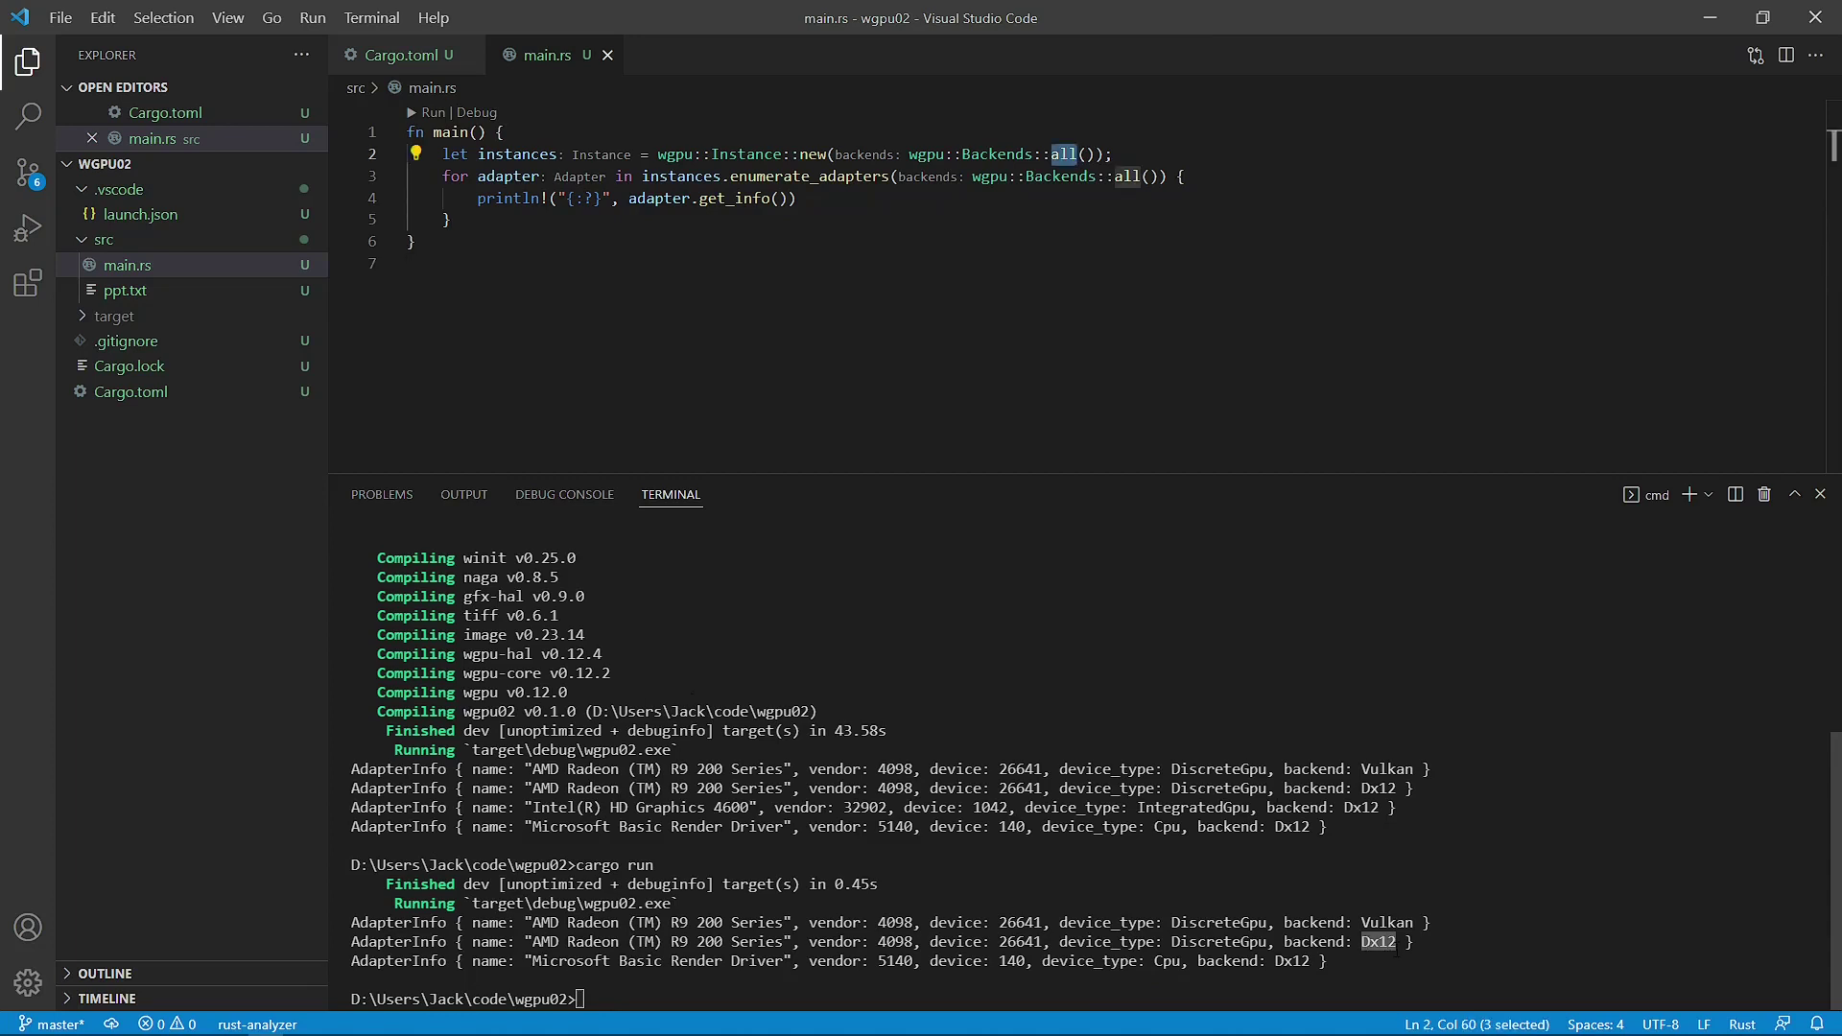
drag(532, 923, 762, 921)
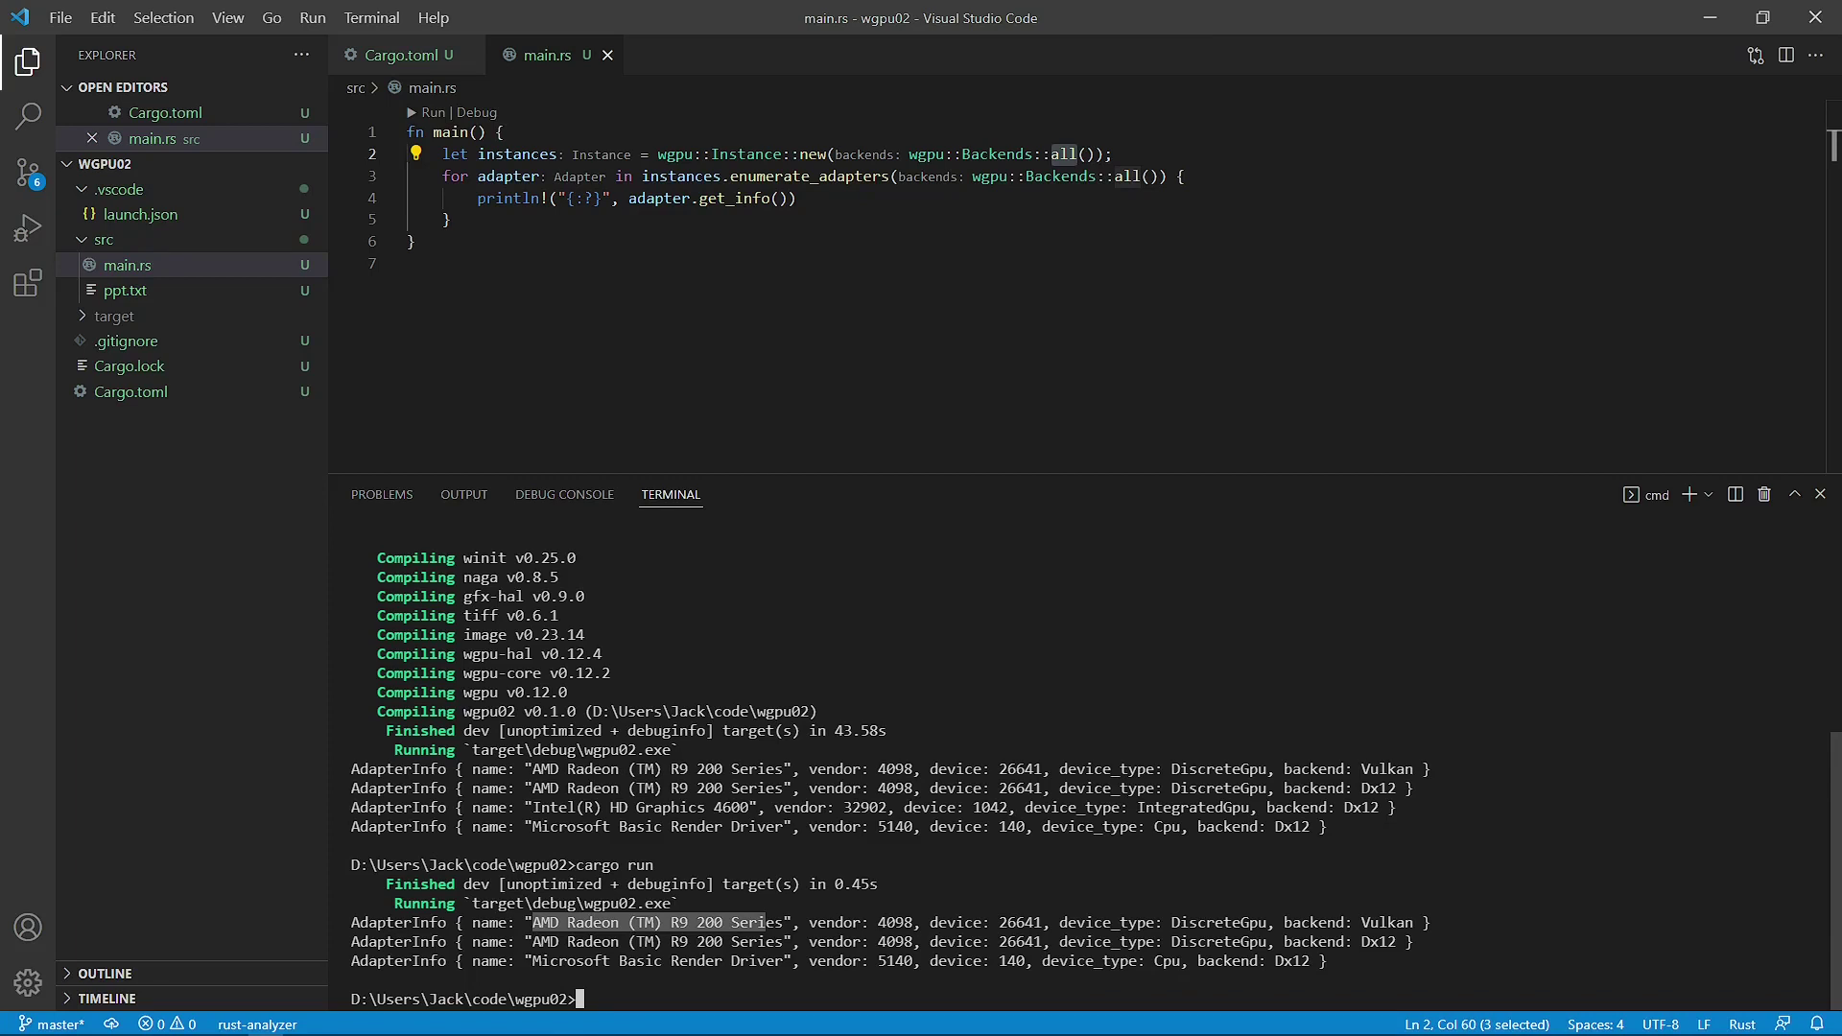
Add a blank line, then overwrite all of main.rs with the wgpu02-winit snippet
click(551, 337)
key(Return)
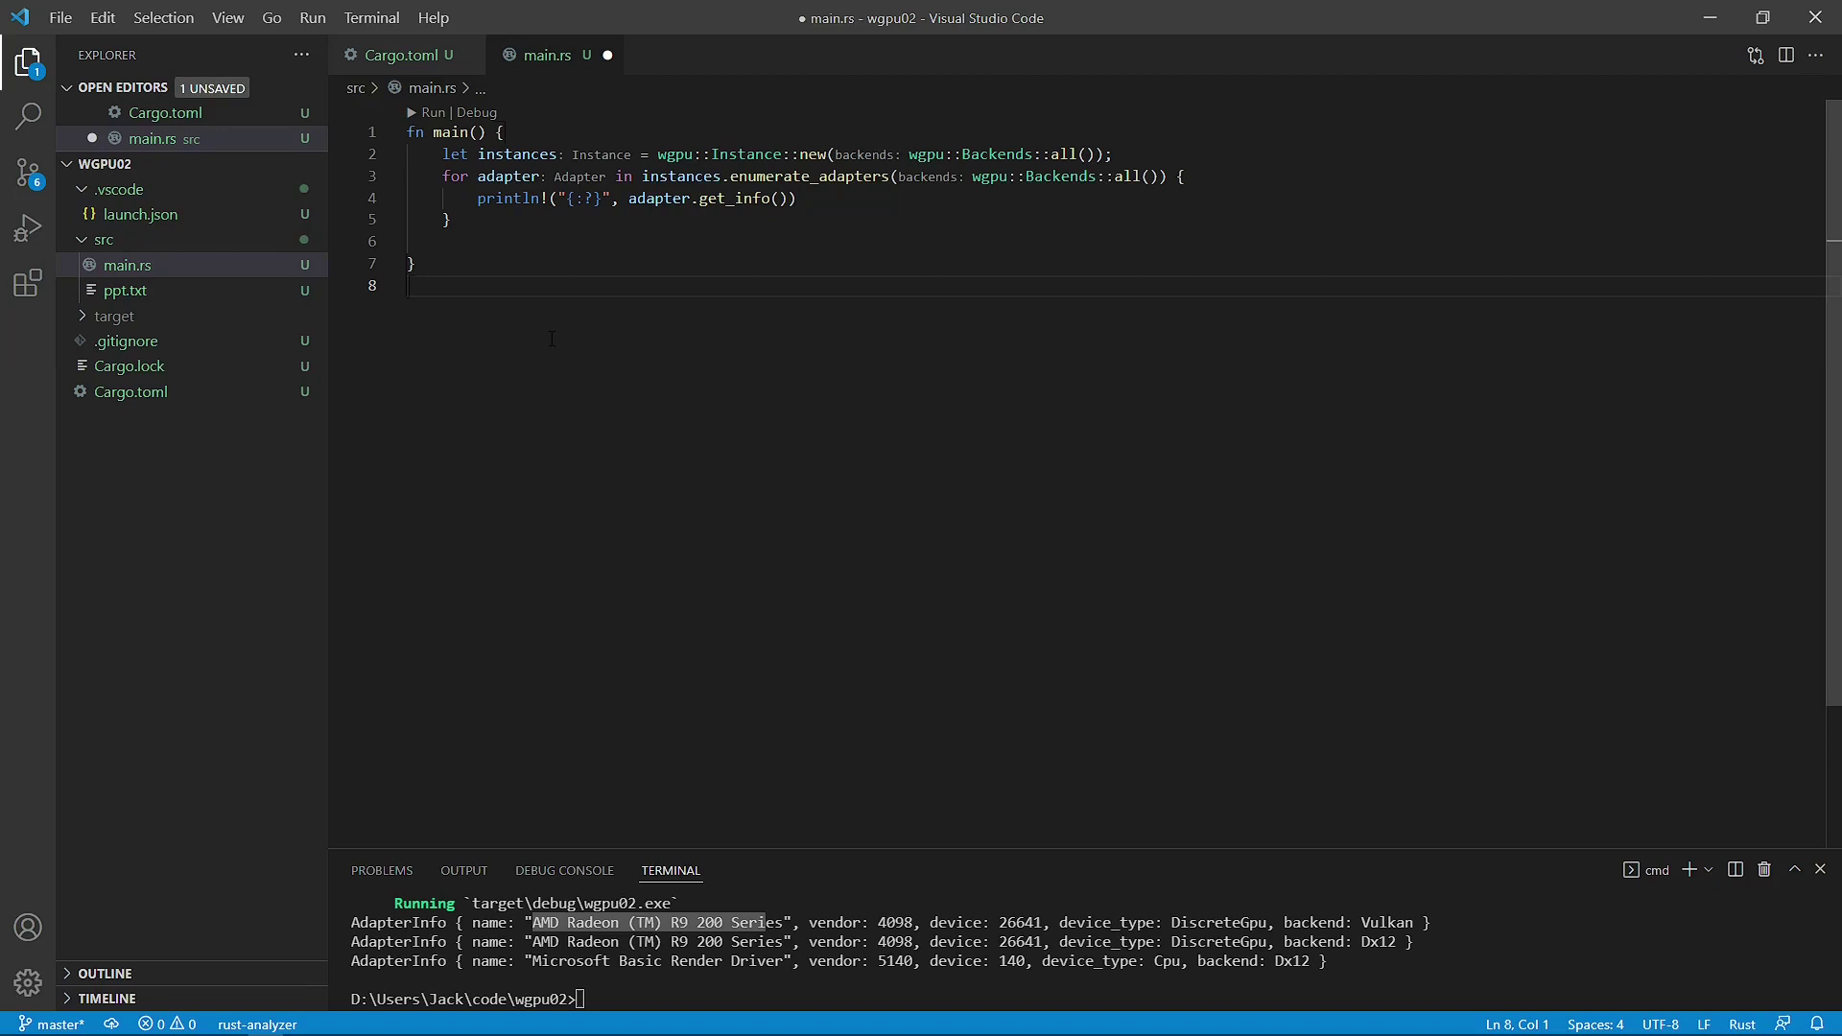
key(ctrl+a)
text(w)
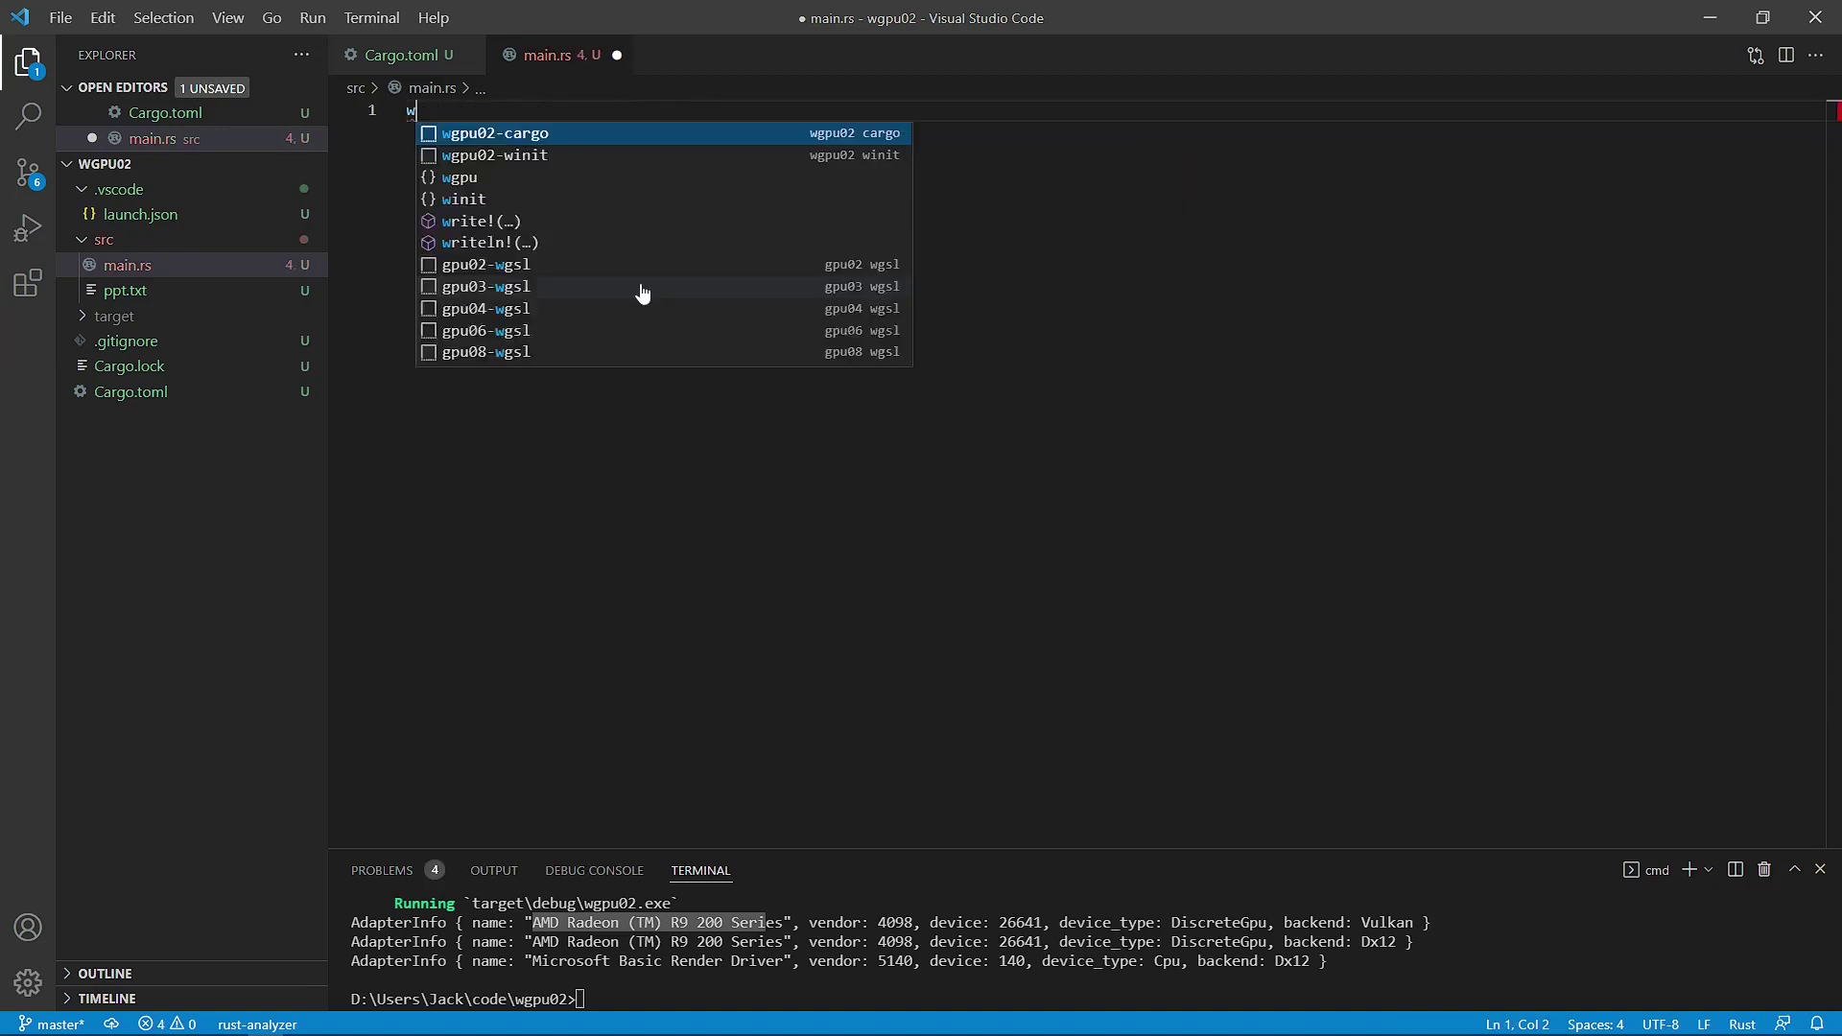
text(gpu)
key(Down)
key(Down)
key(Return)
scroll(776, 213, down, 1)
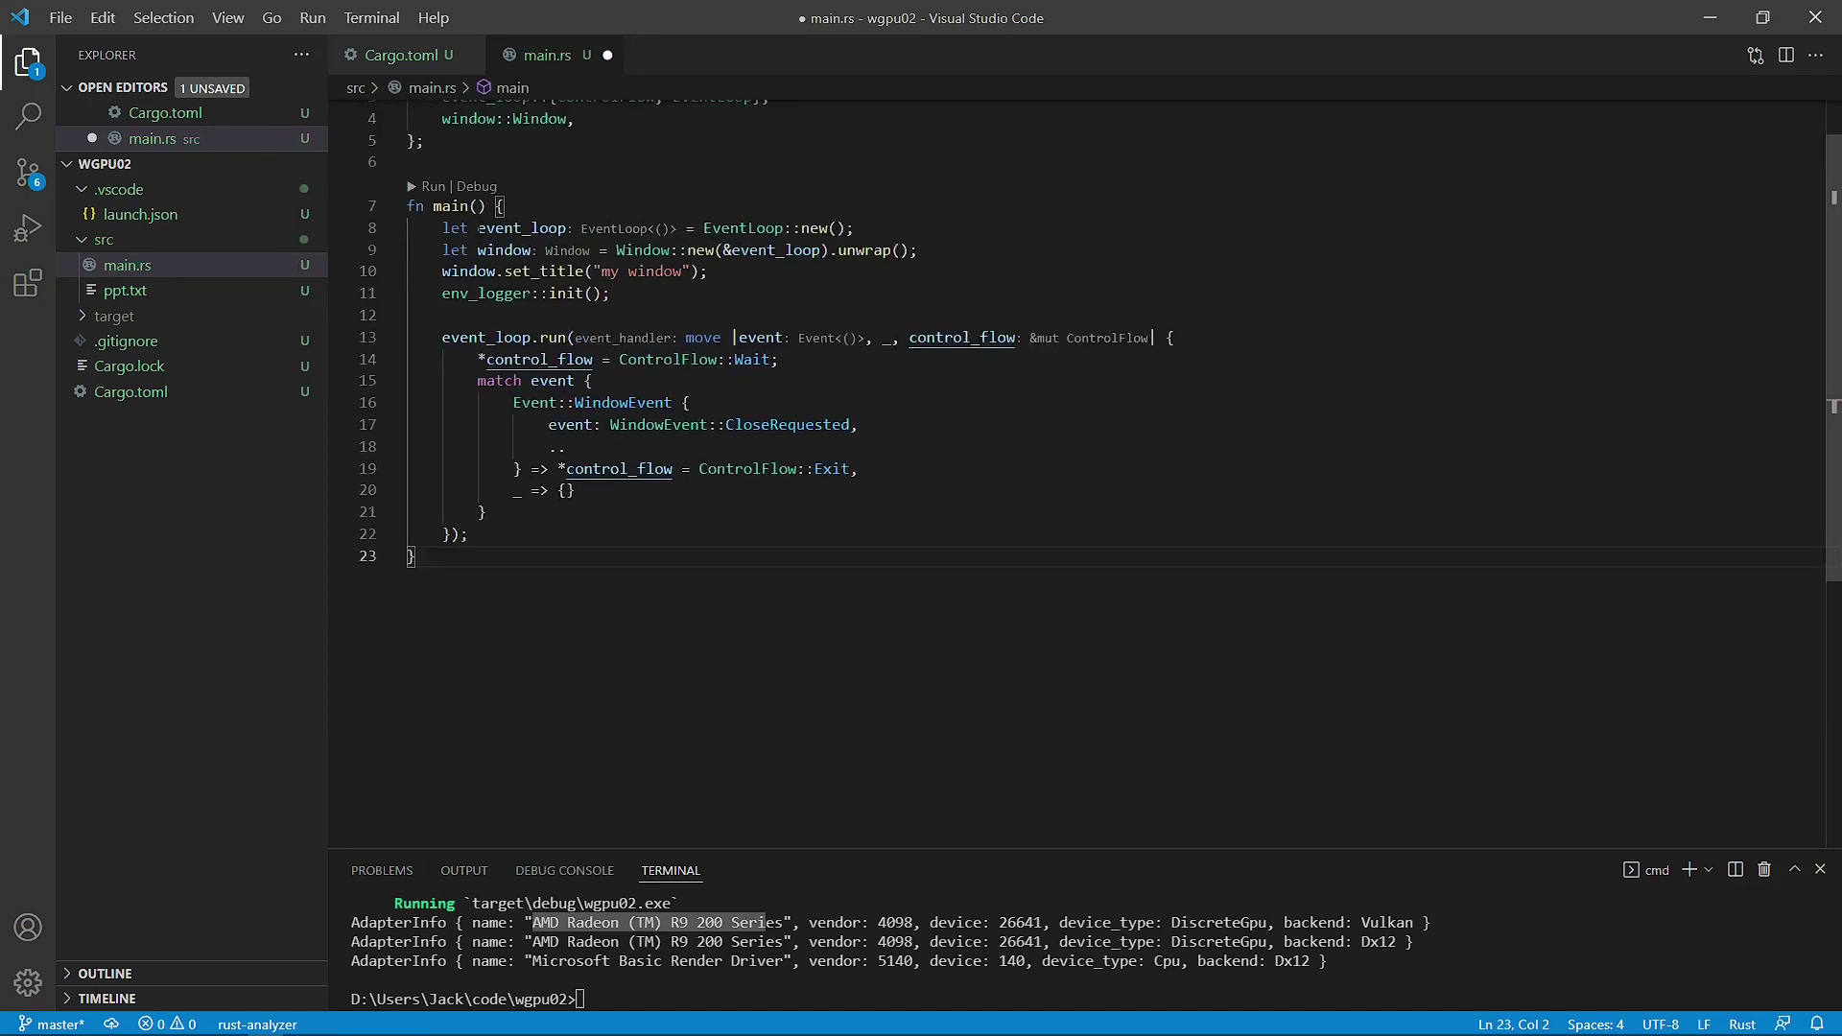
drag(479, 229, 567, 227)
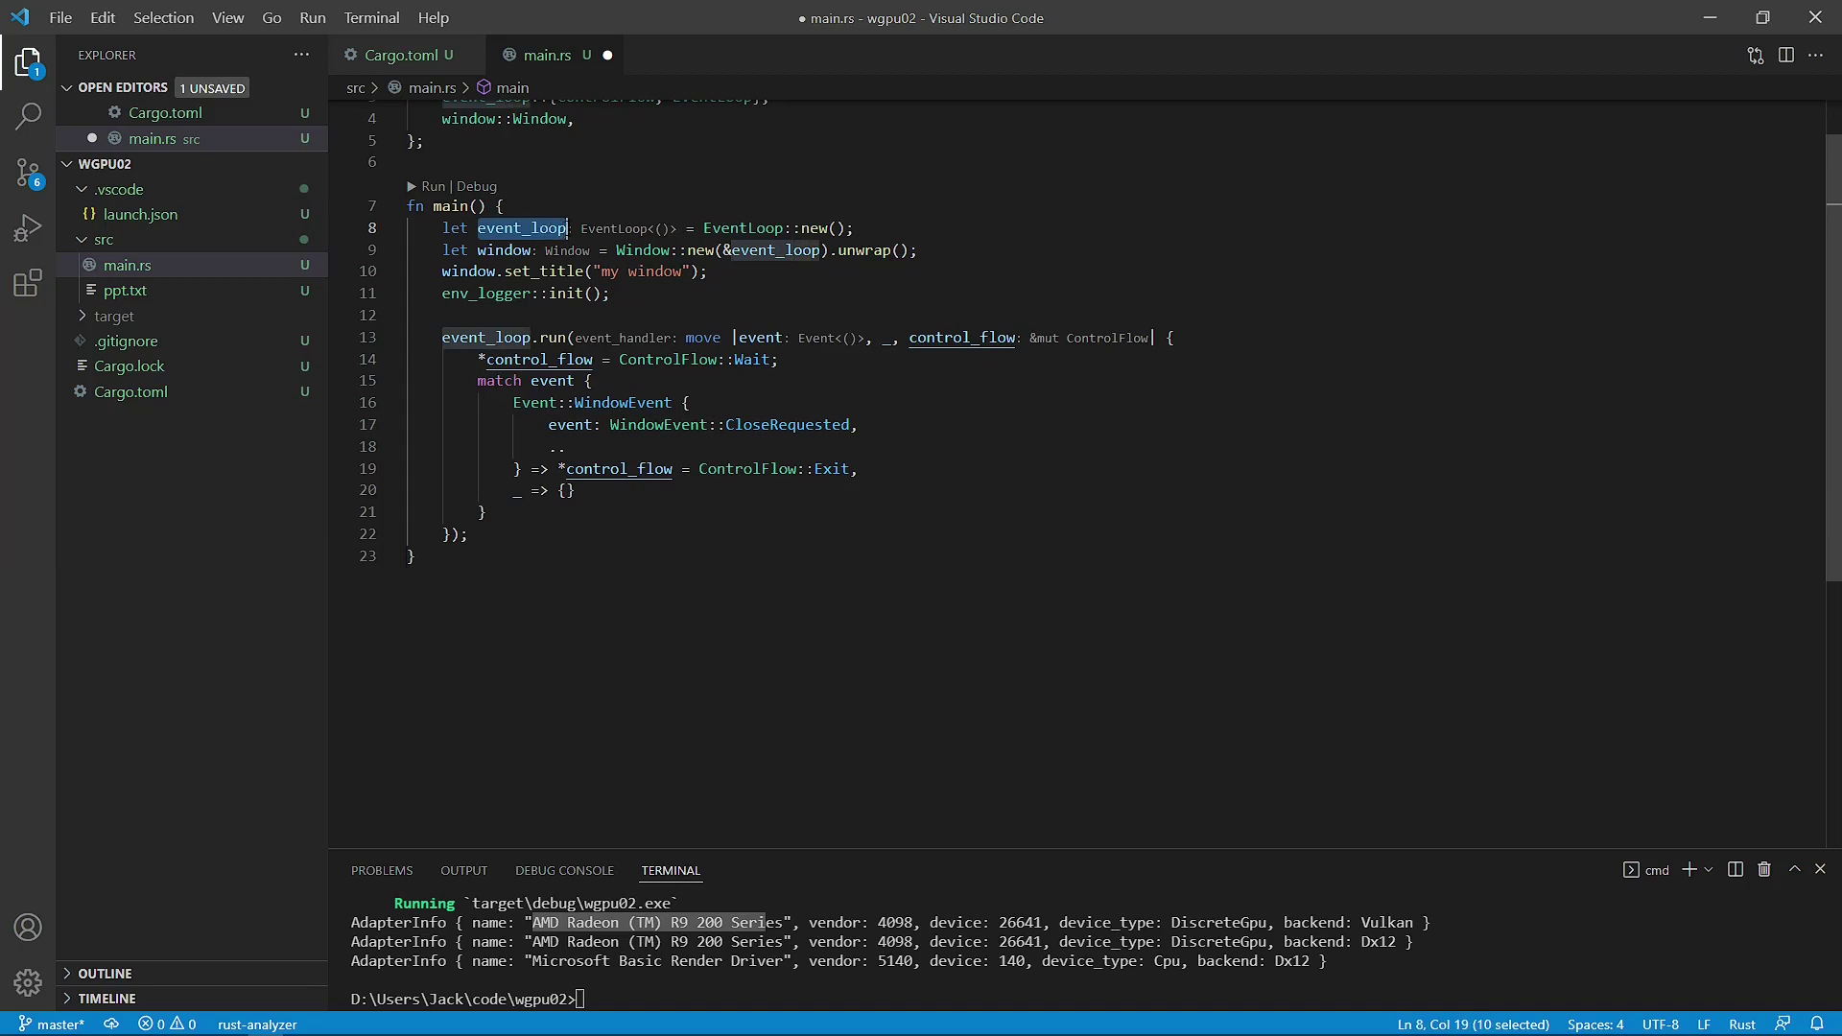
double_click(770, 227)
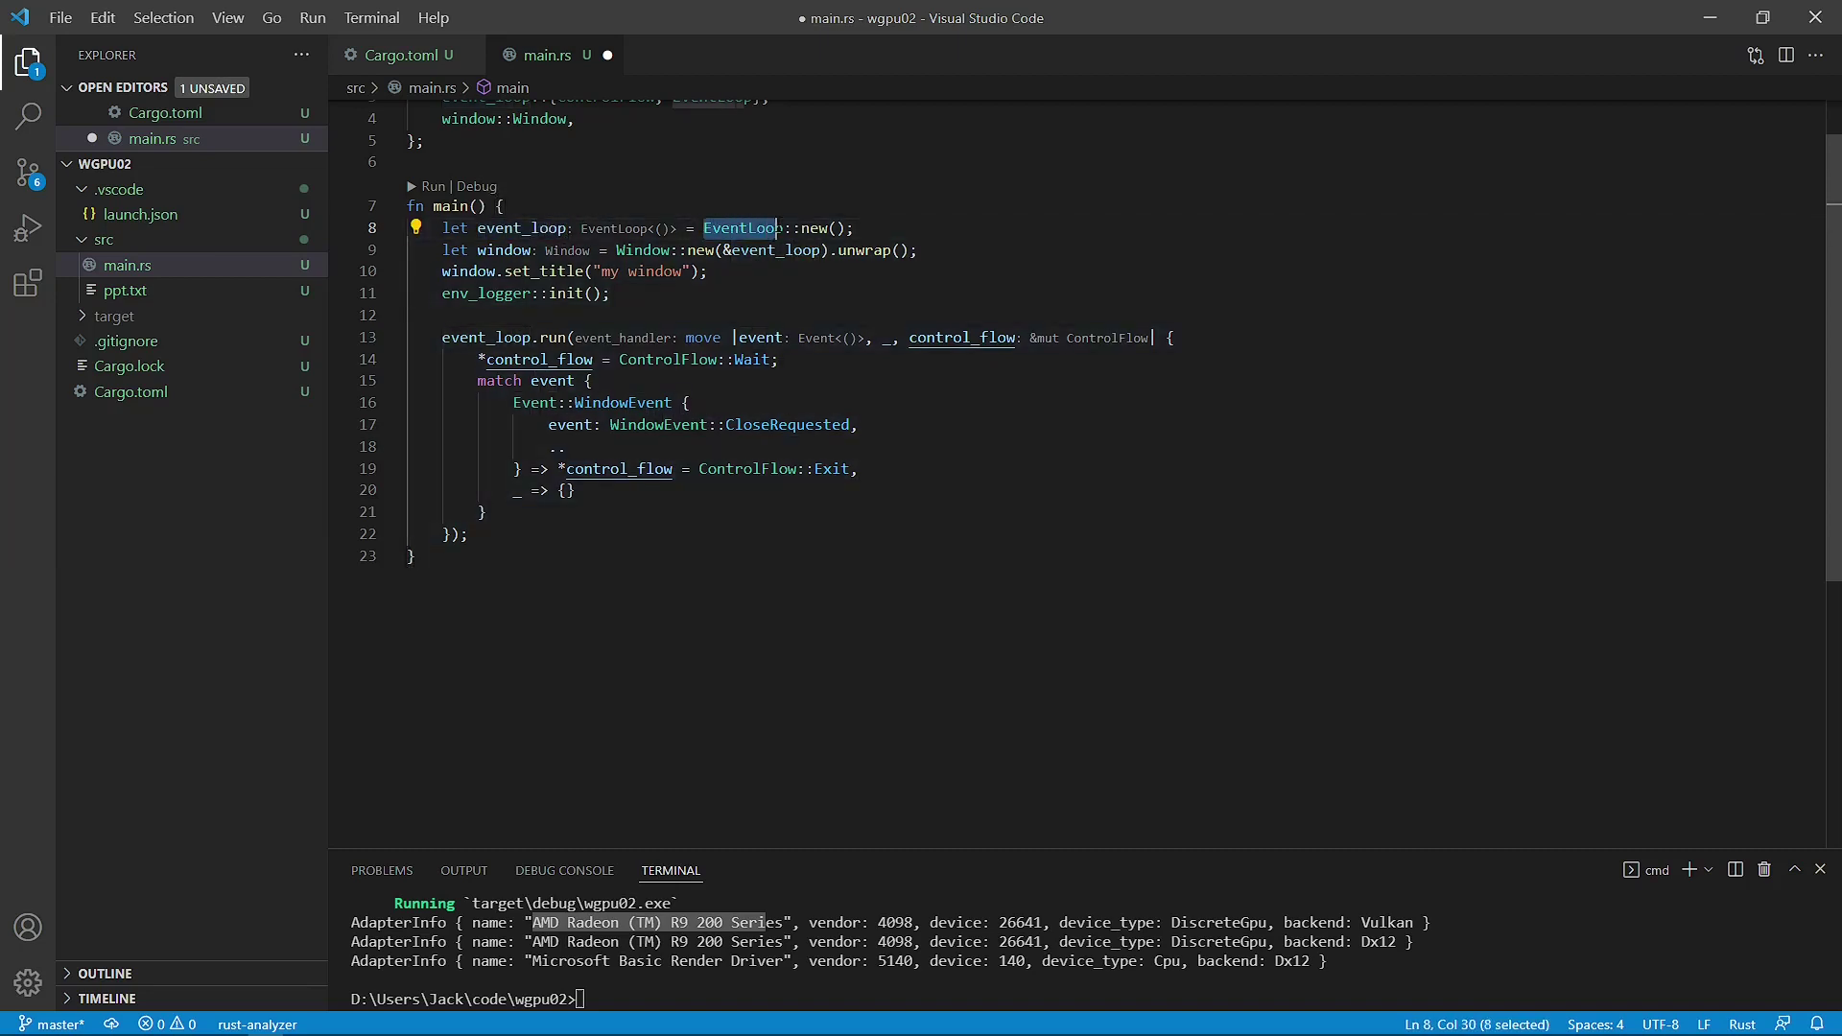
drag(479, 227, 558, 227)
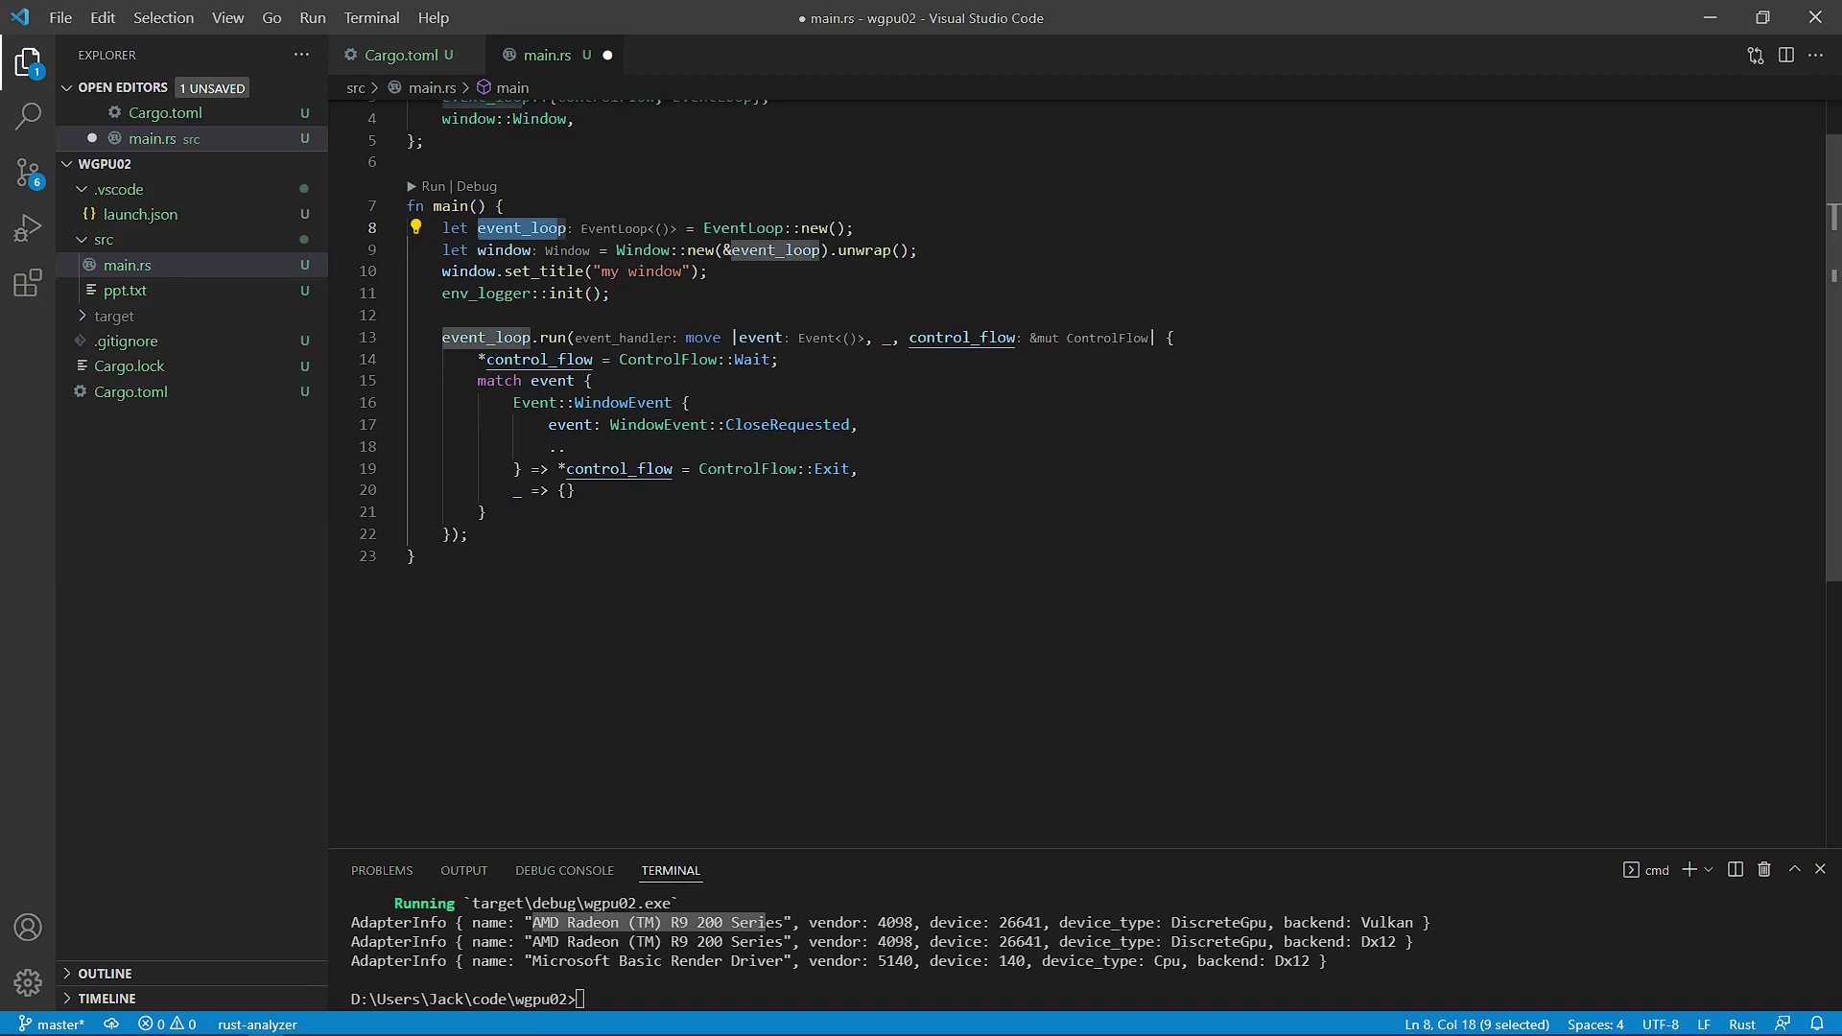
drag(617, 251, 867, 250)
double_click(504, 250)
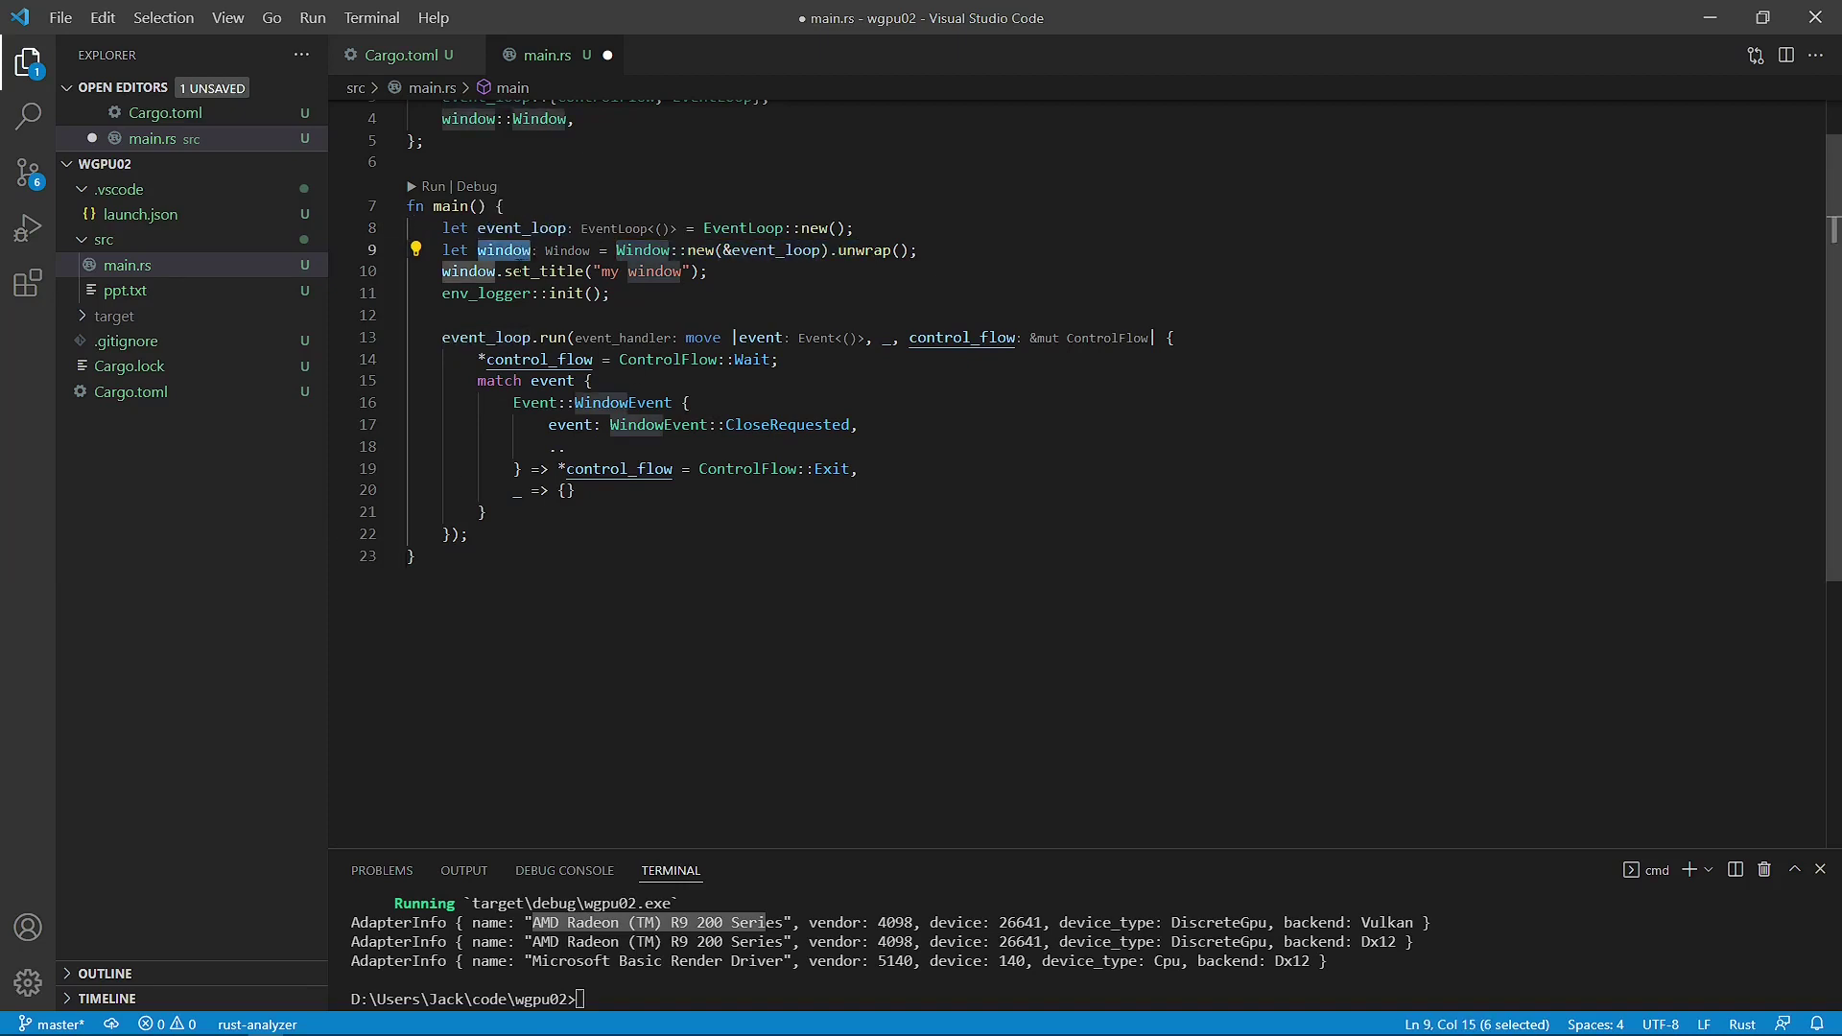
click(692, 300)
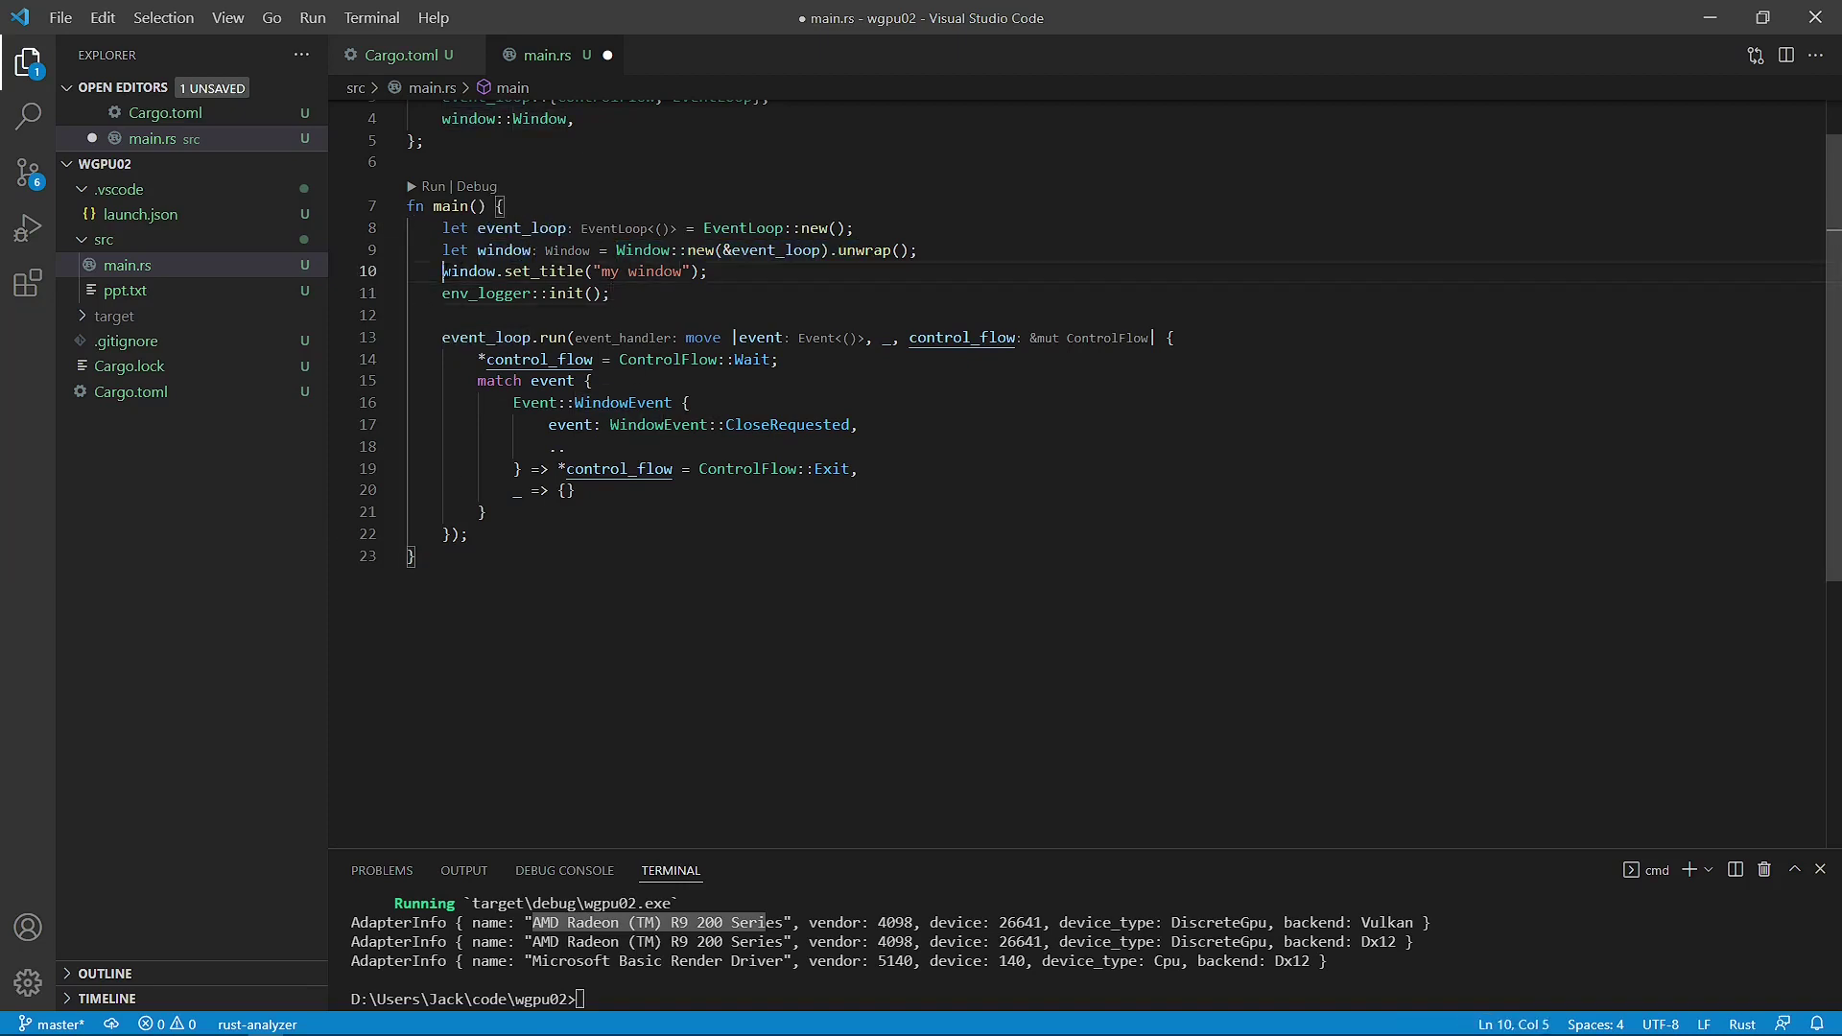
drag(604, 271, 440, 270)
drag(601, 271, 682, 271)
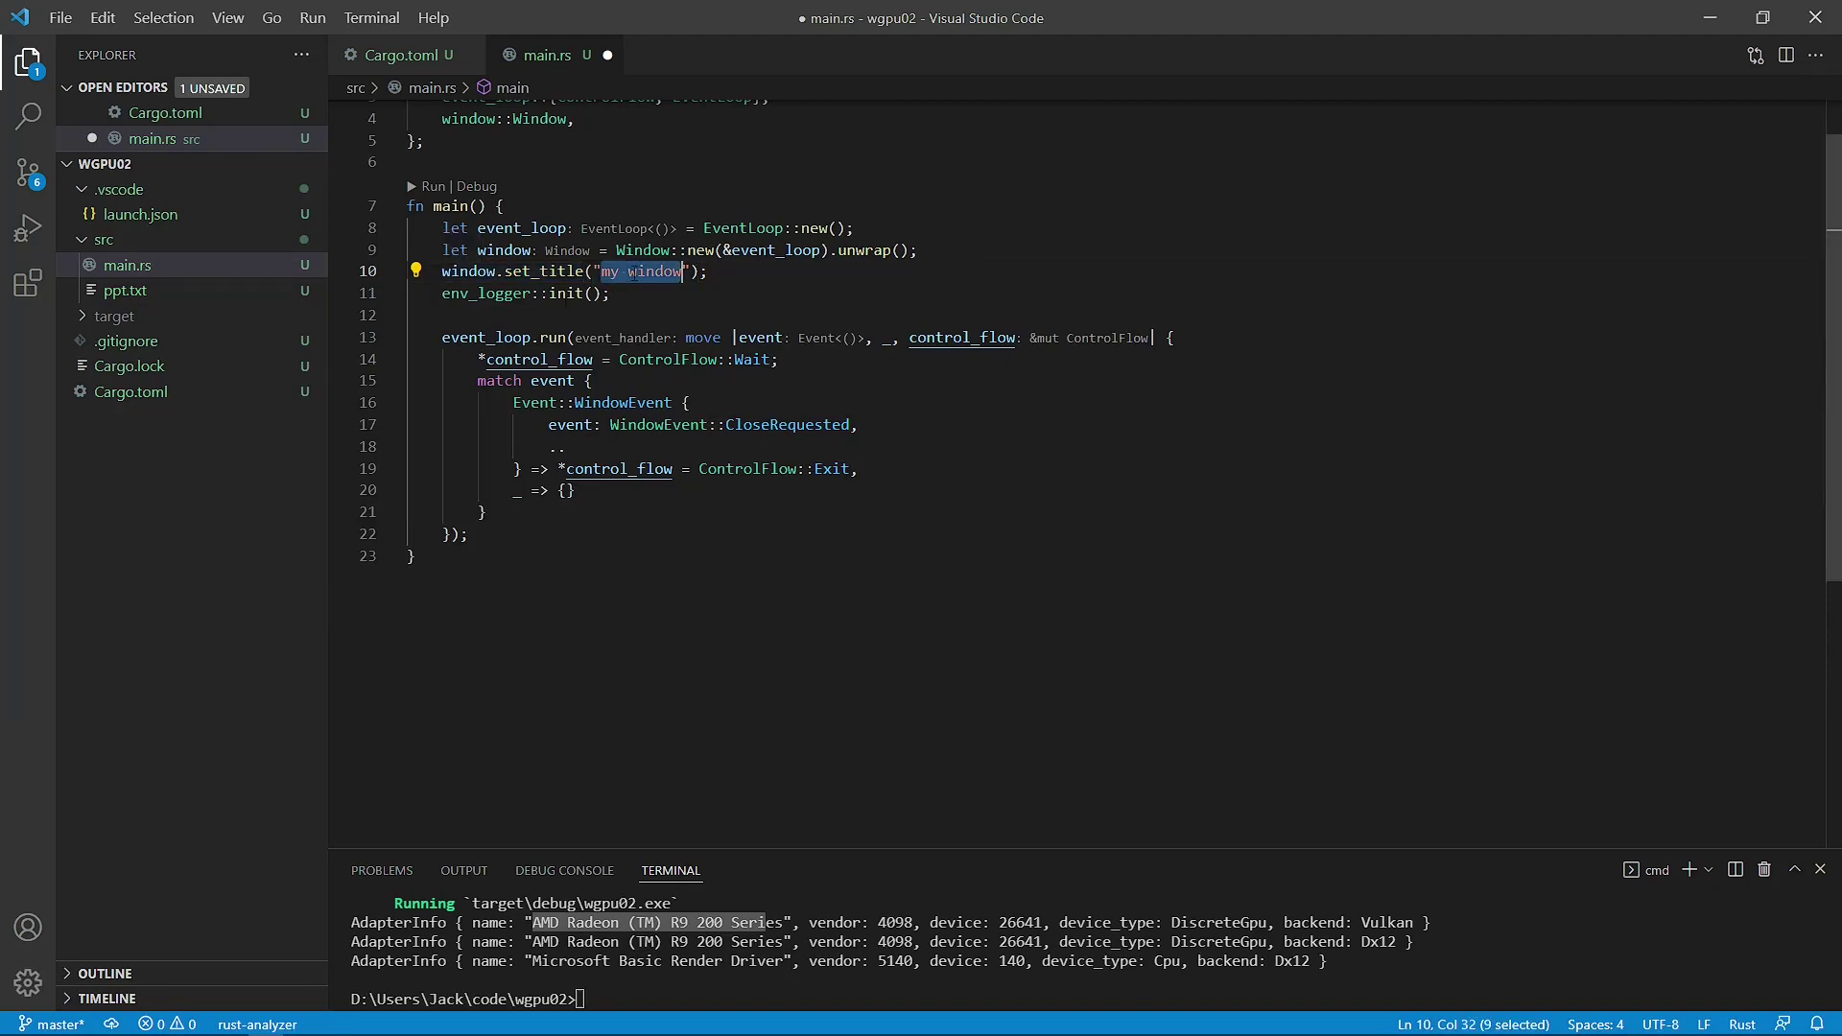
drag(441, 337, 571, 336)
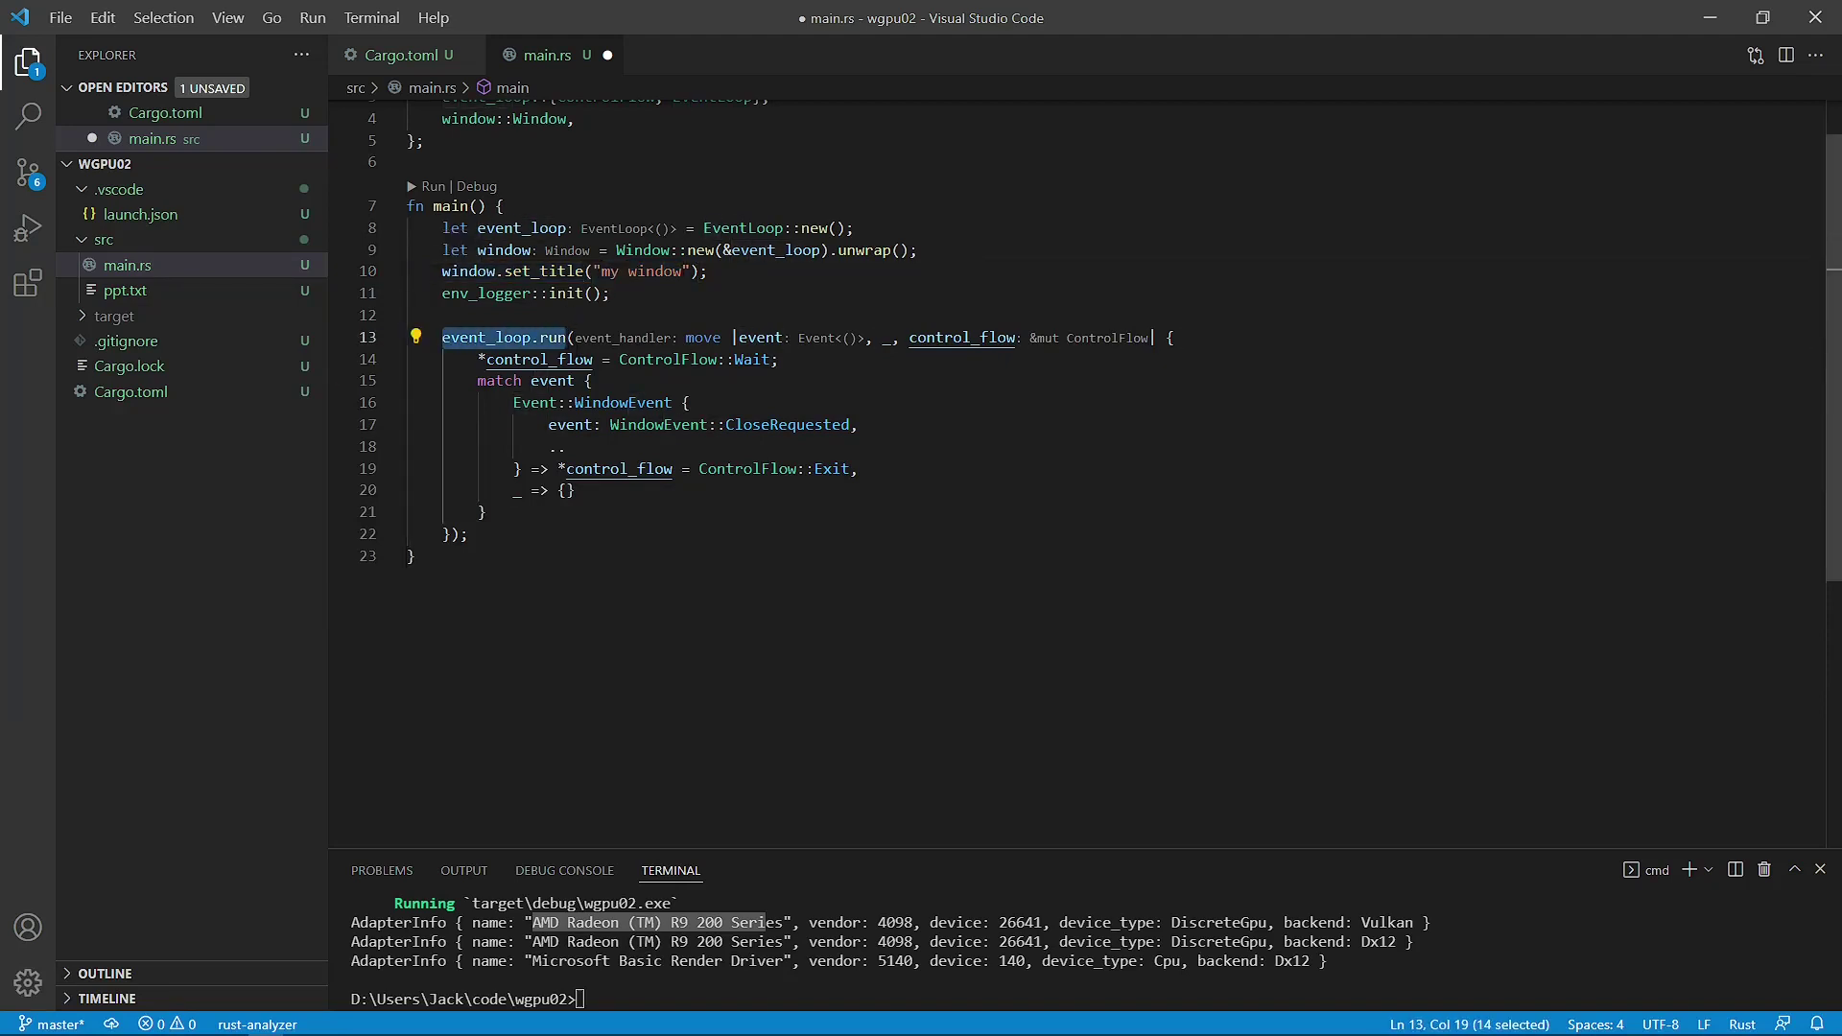
drag(621, 358, 774, 359)
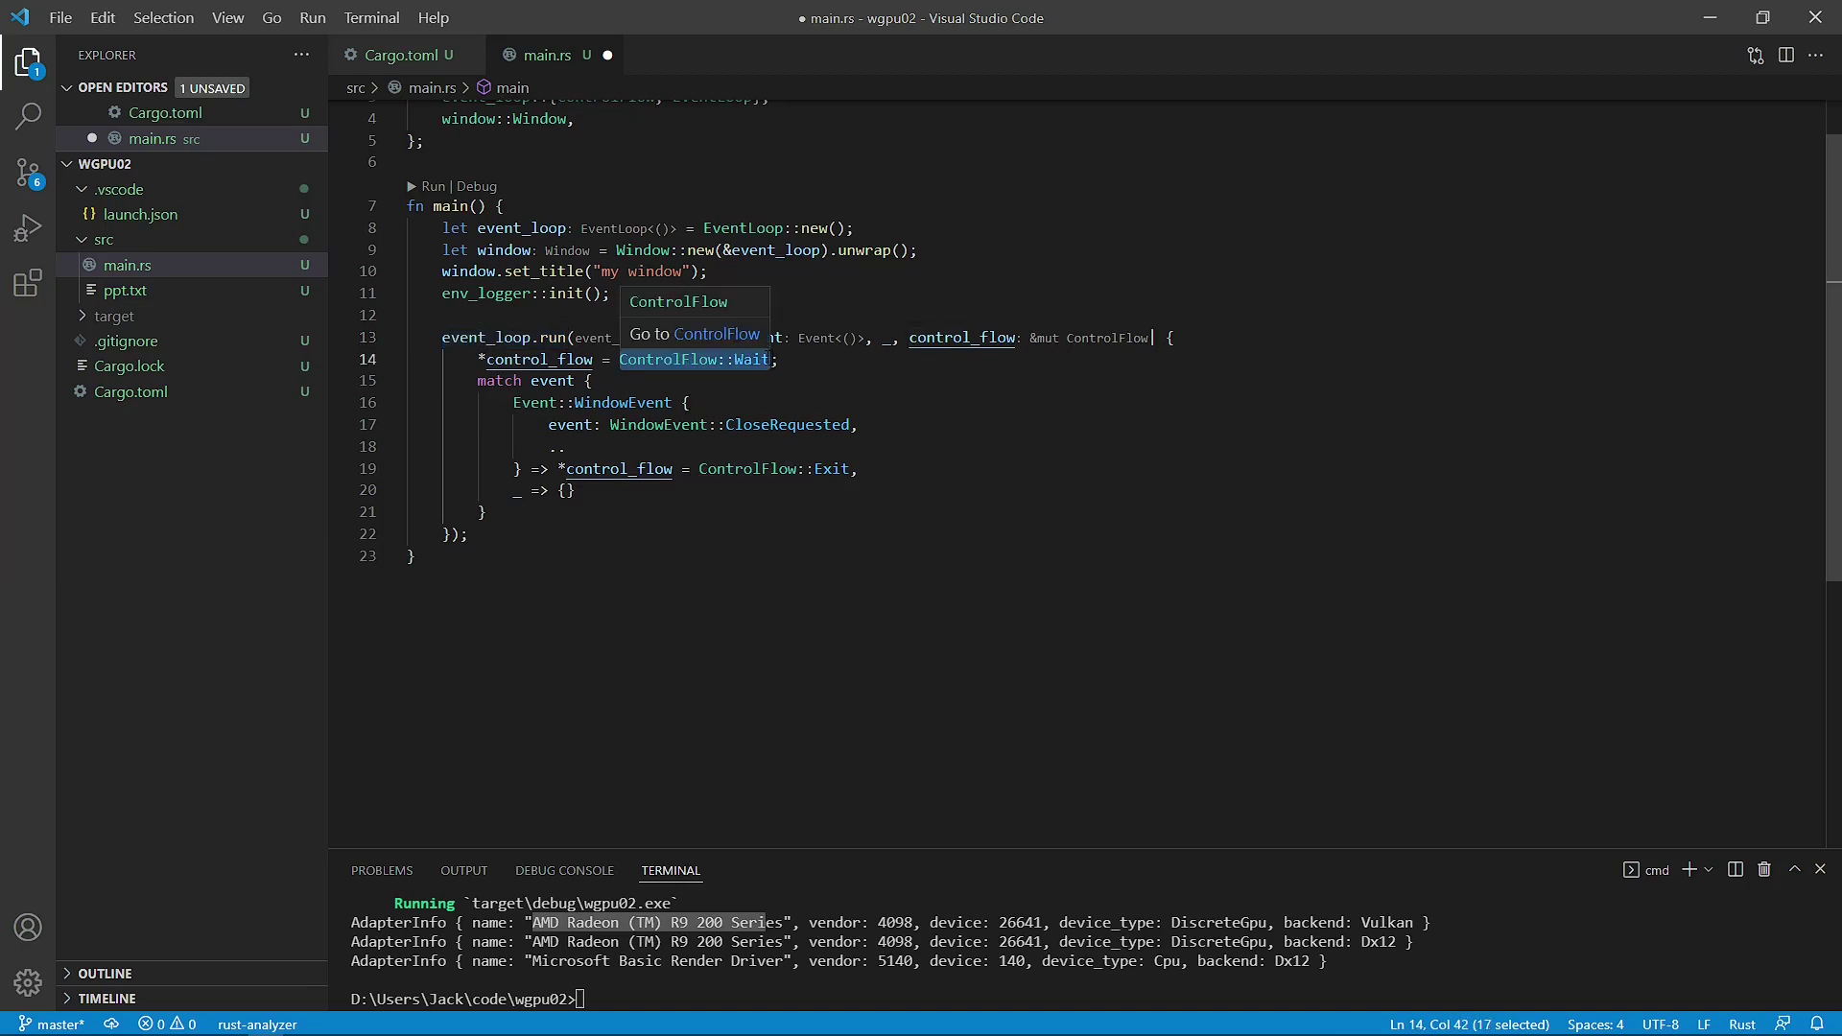
mouse_move(665, 359)
double_click(843, 425)
mouse_move(659, 425)
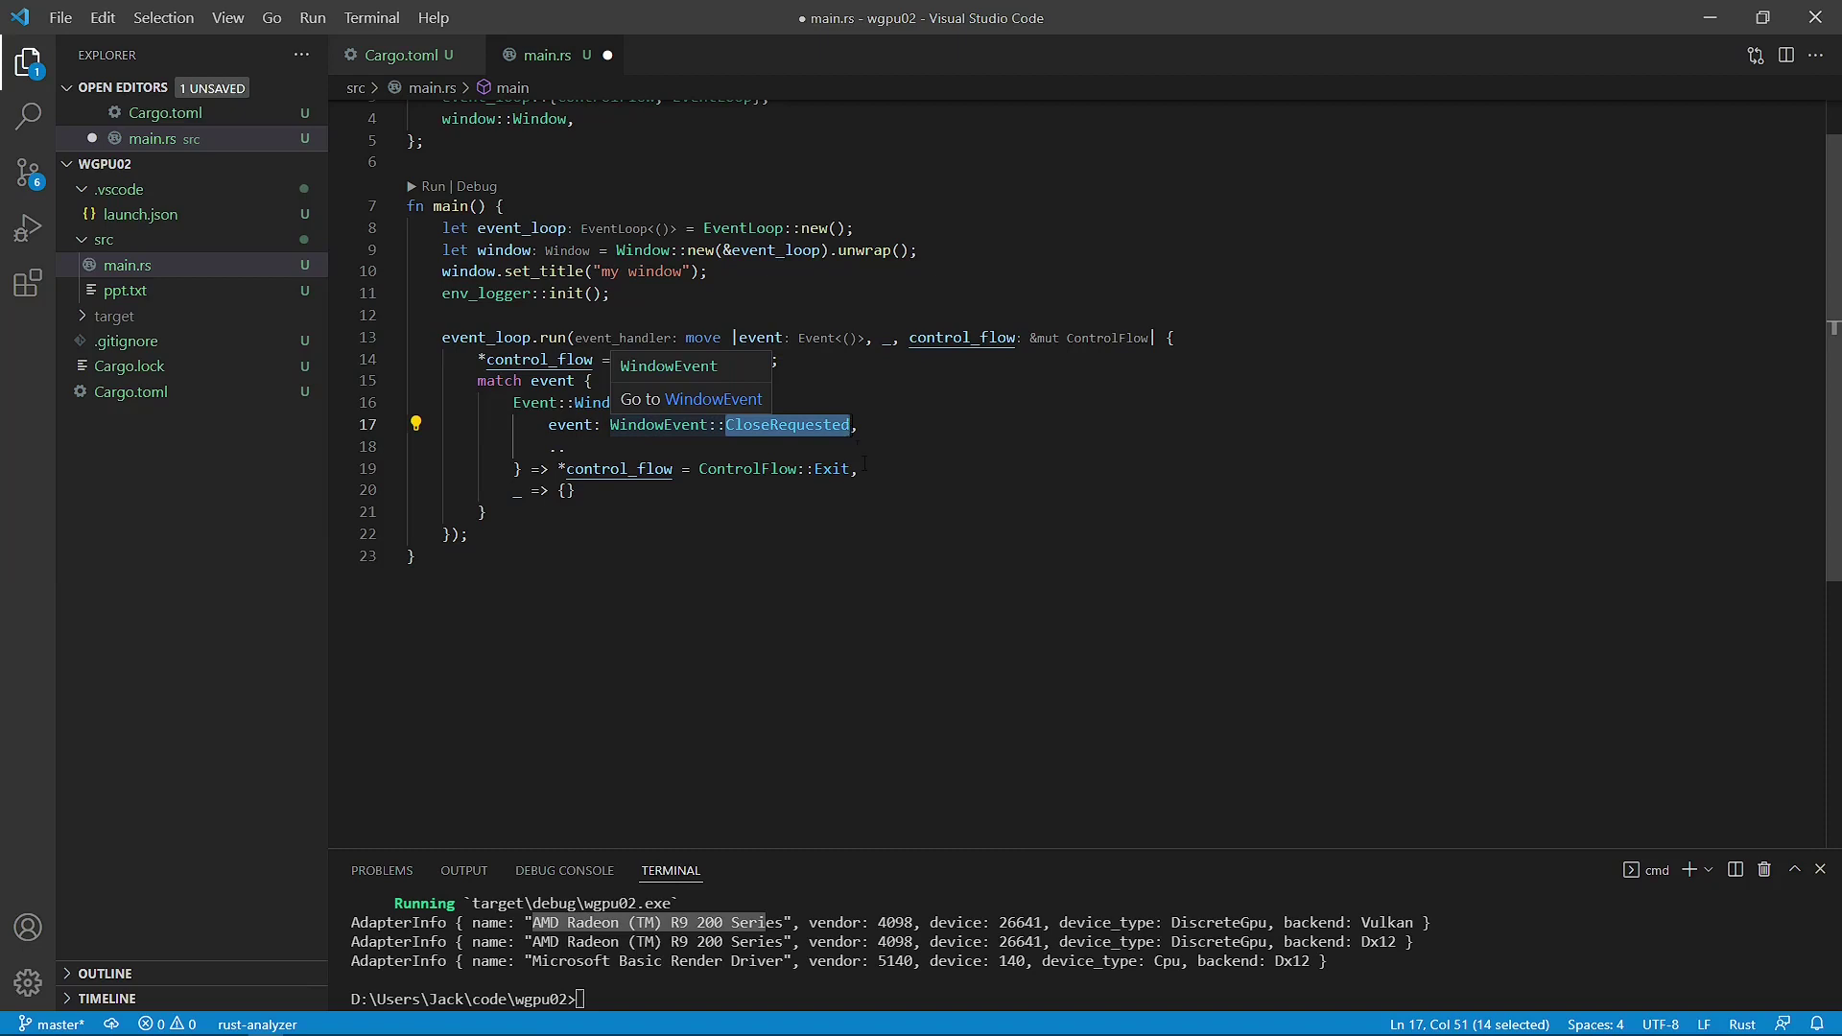
click(778, 470)
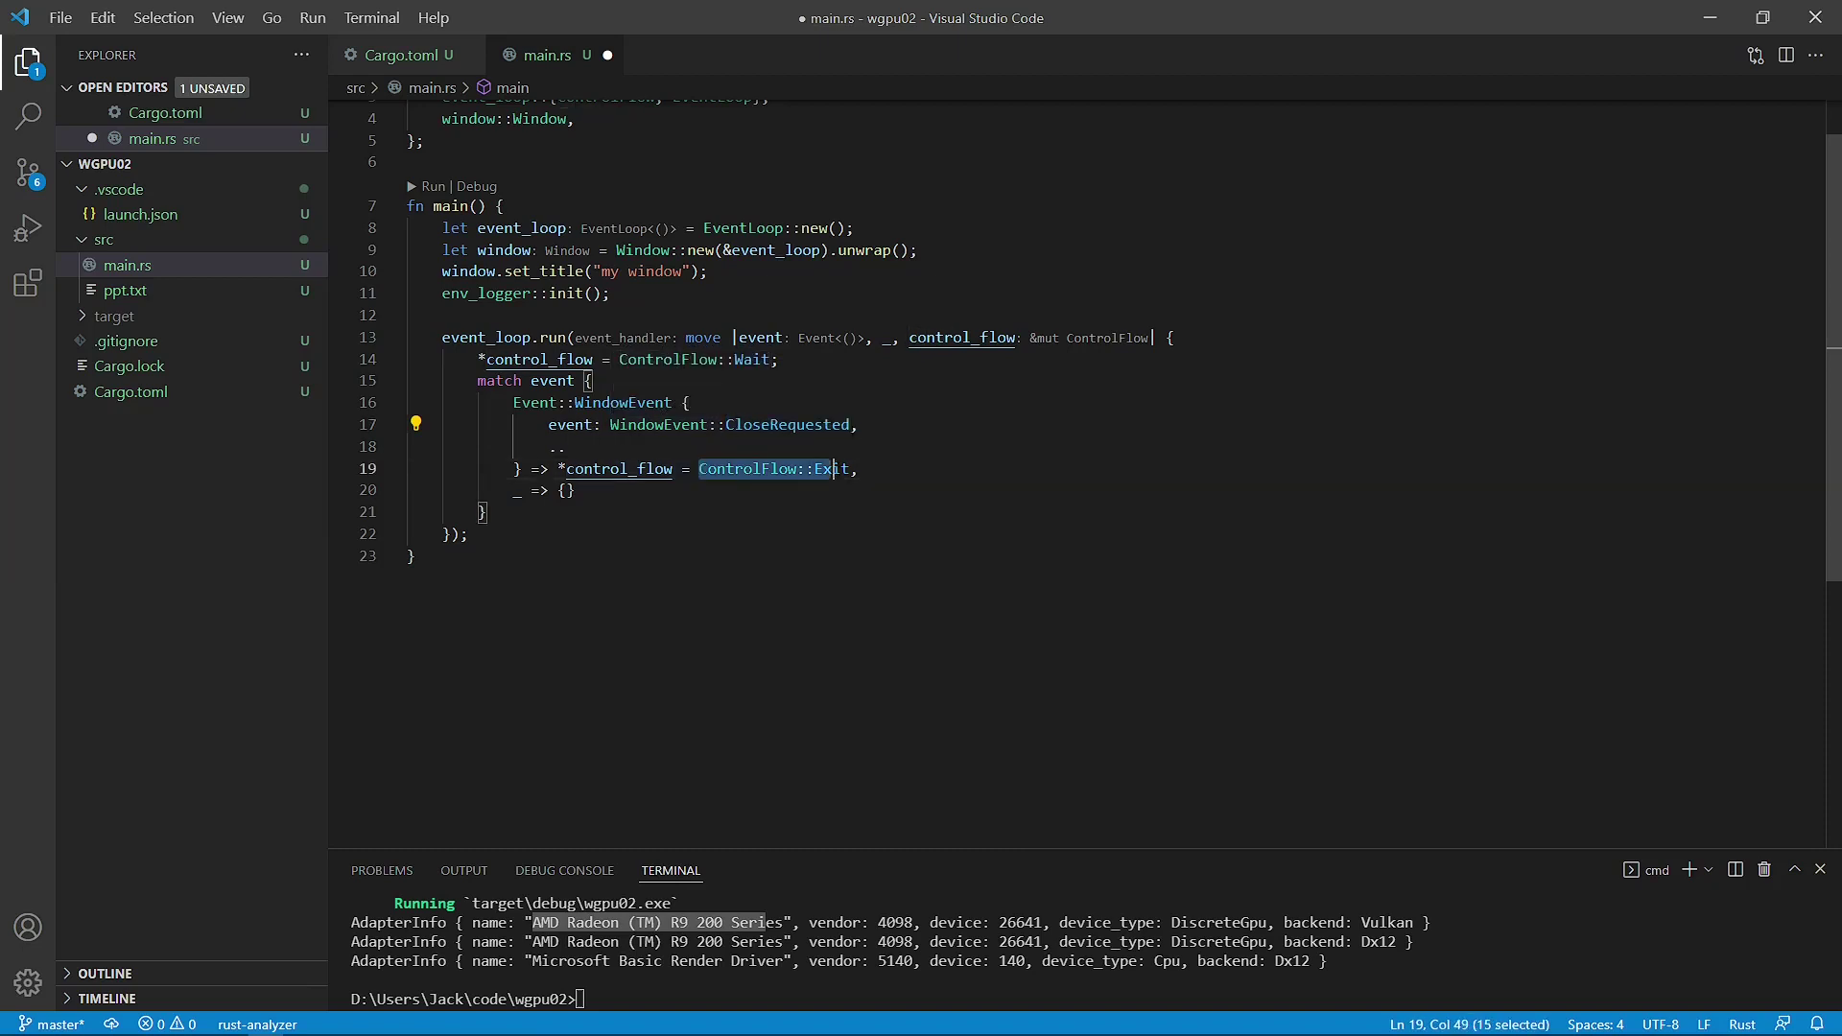
drag(727, 425, 841, 425)
drag(443, 227, 470, 537)
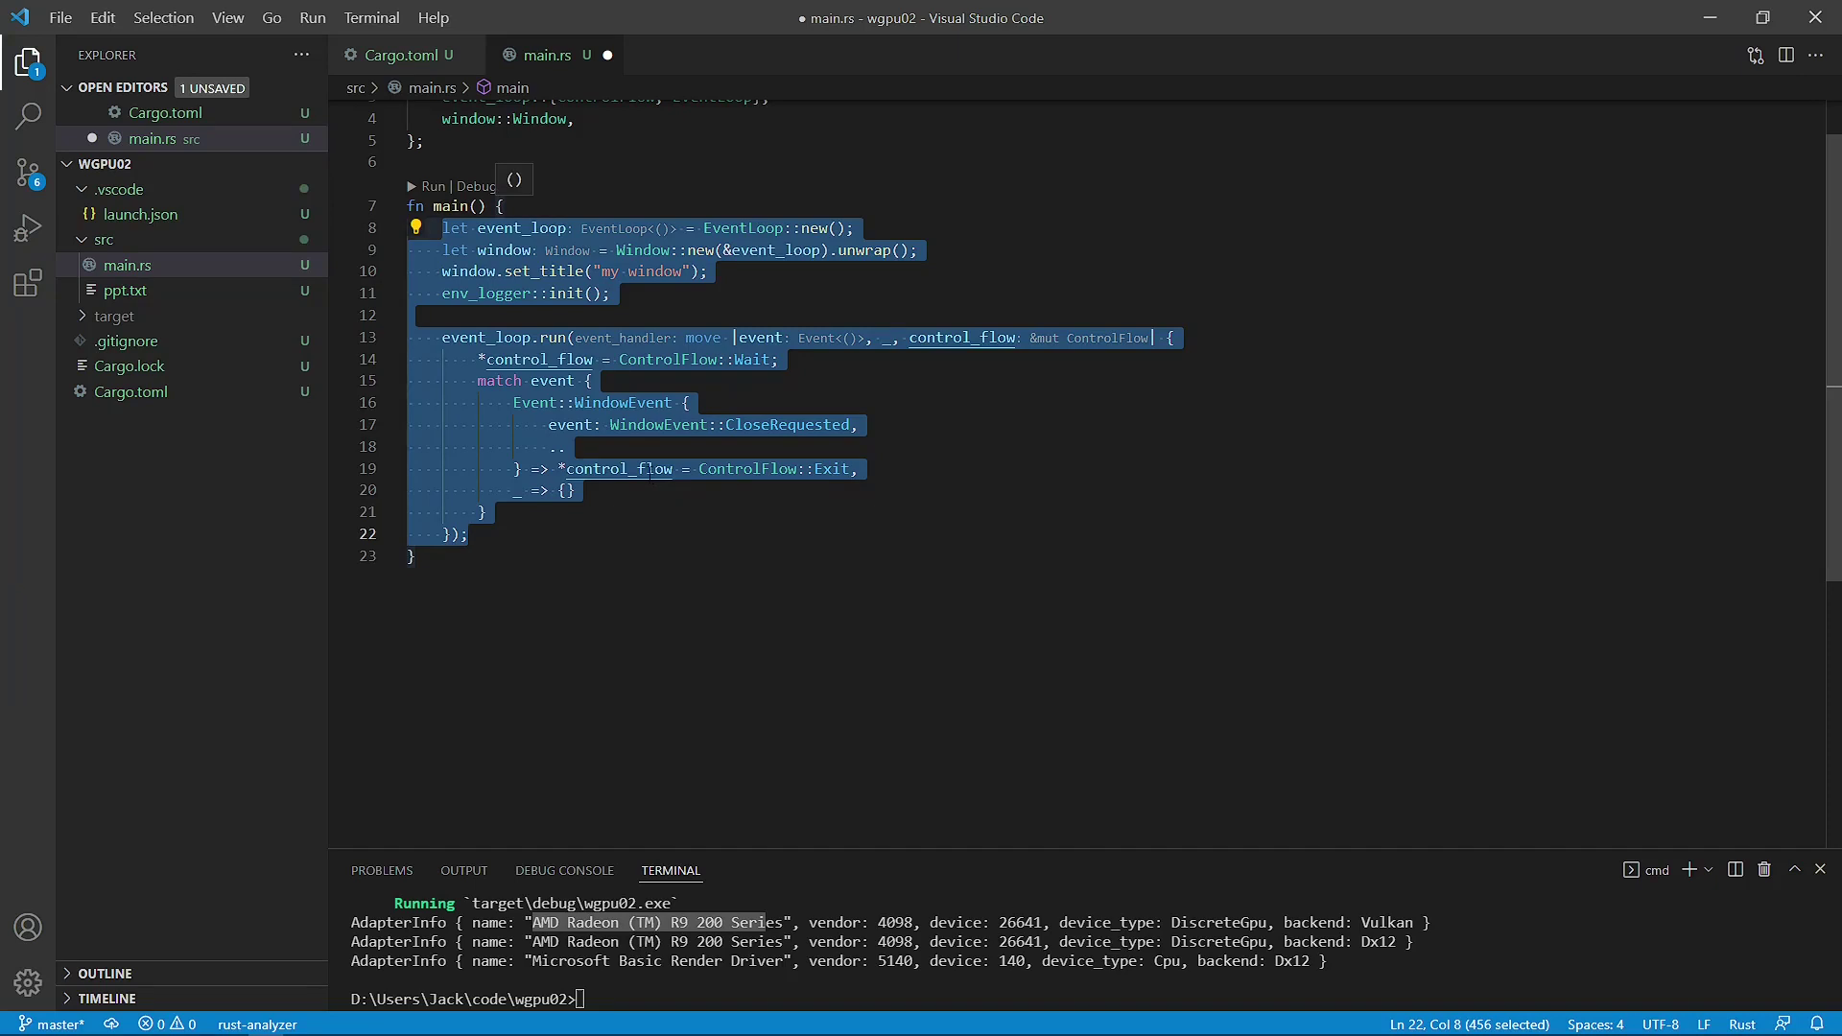
click(692, 292)
drag(610, 271, 673, 271)
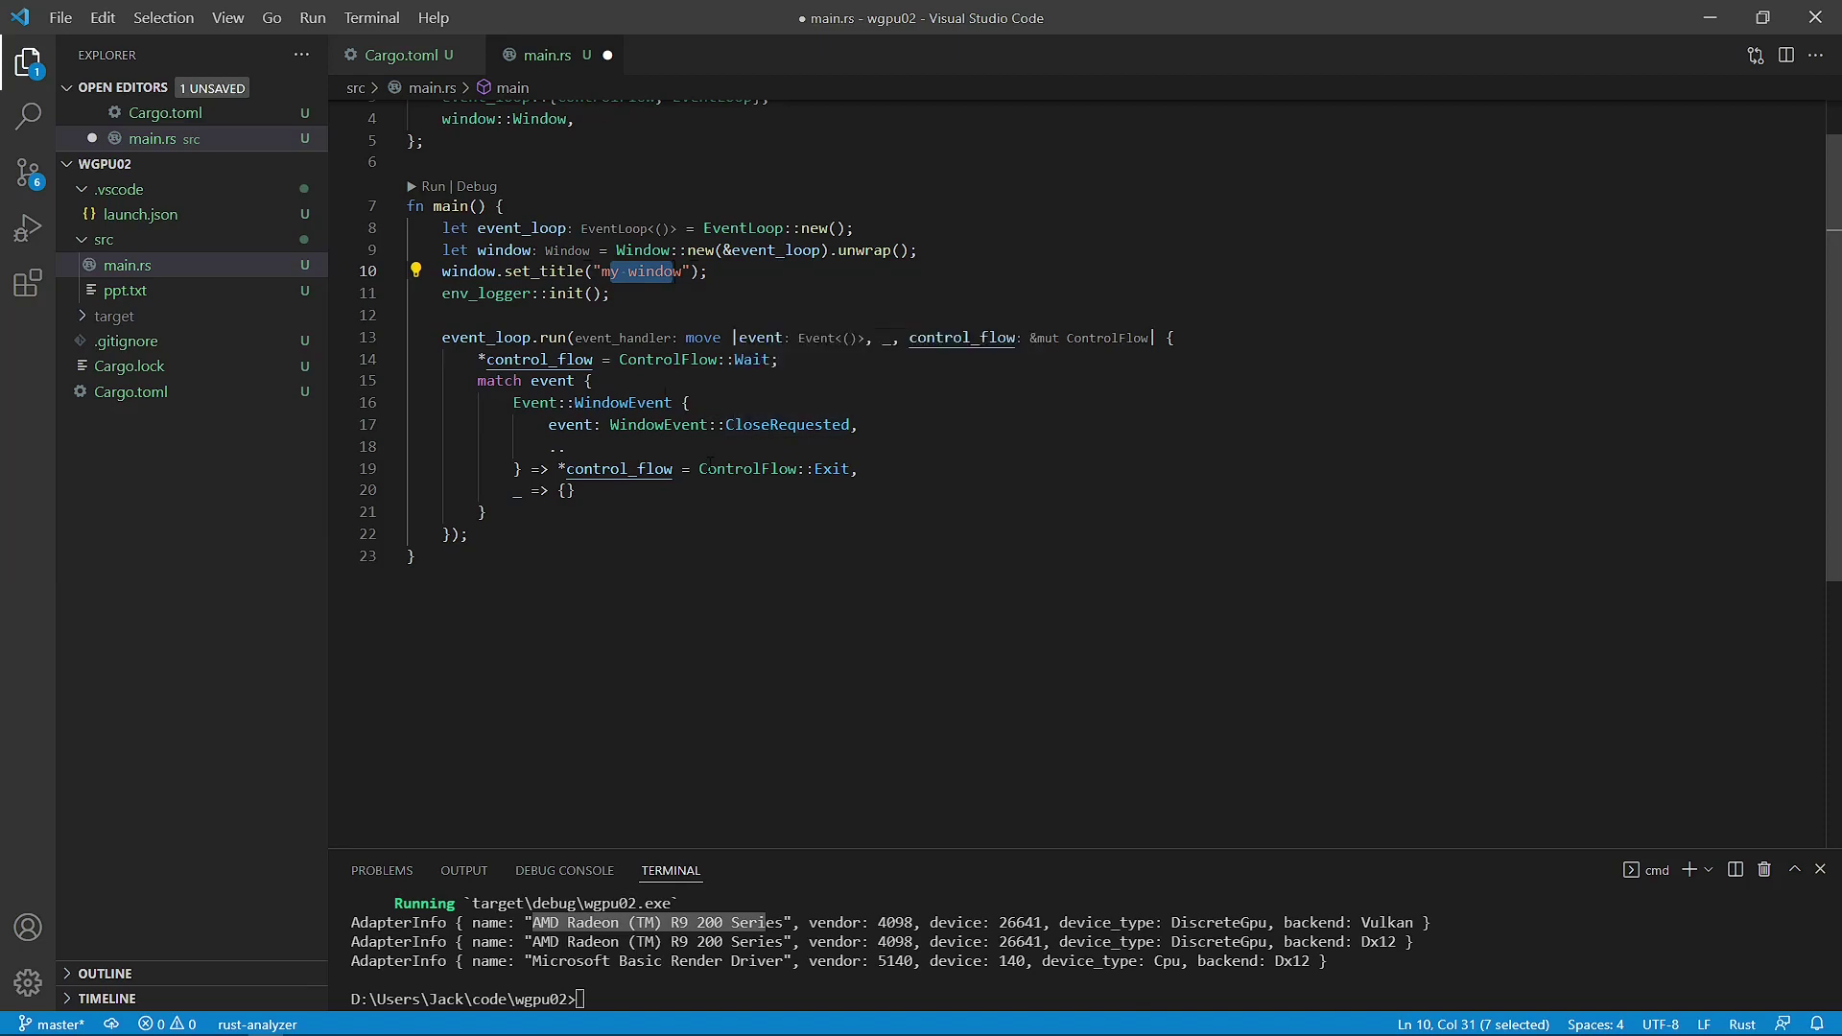
drag(699, 469, 860, 469)
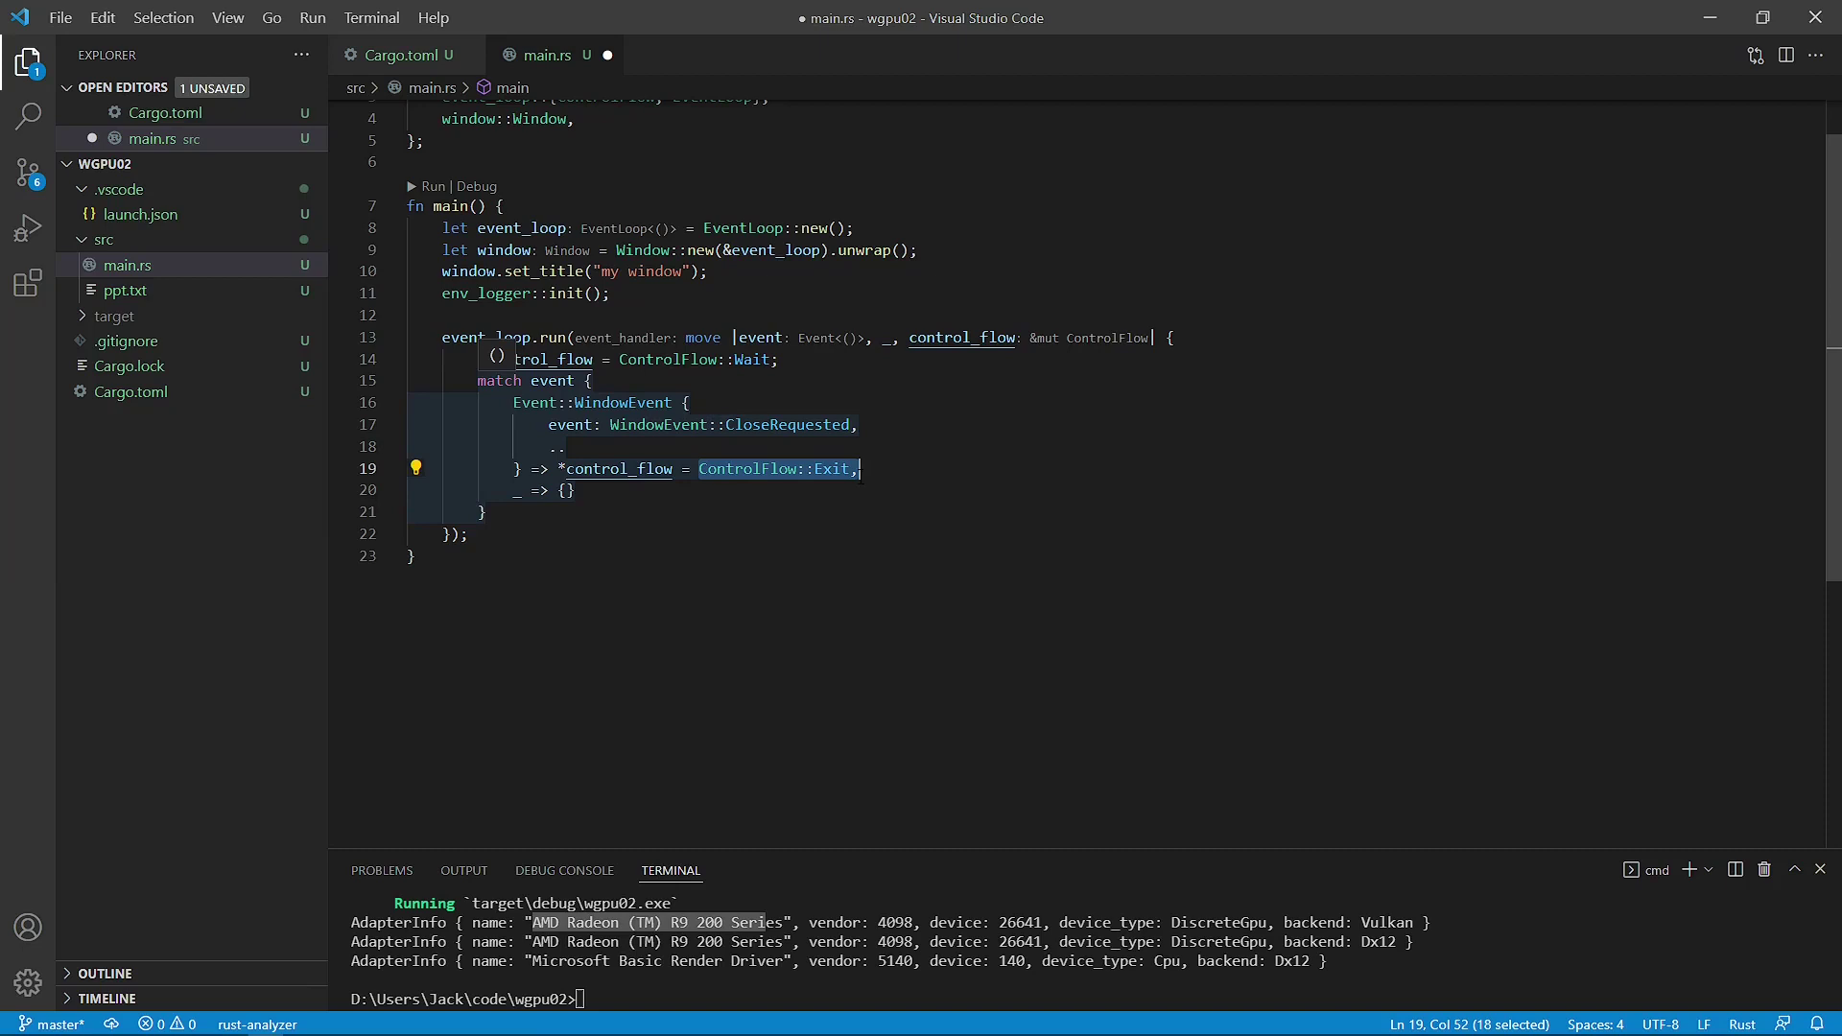
mouse_move(173, 89)
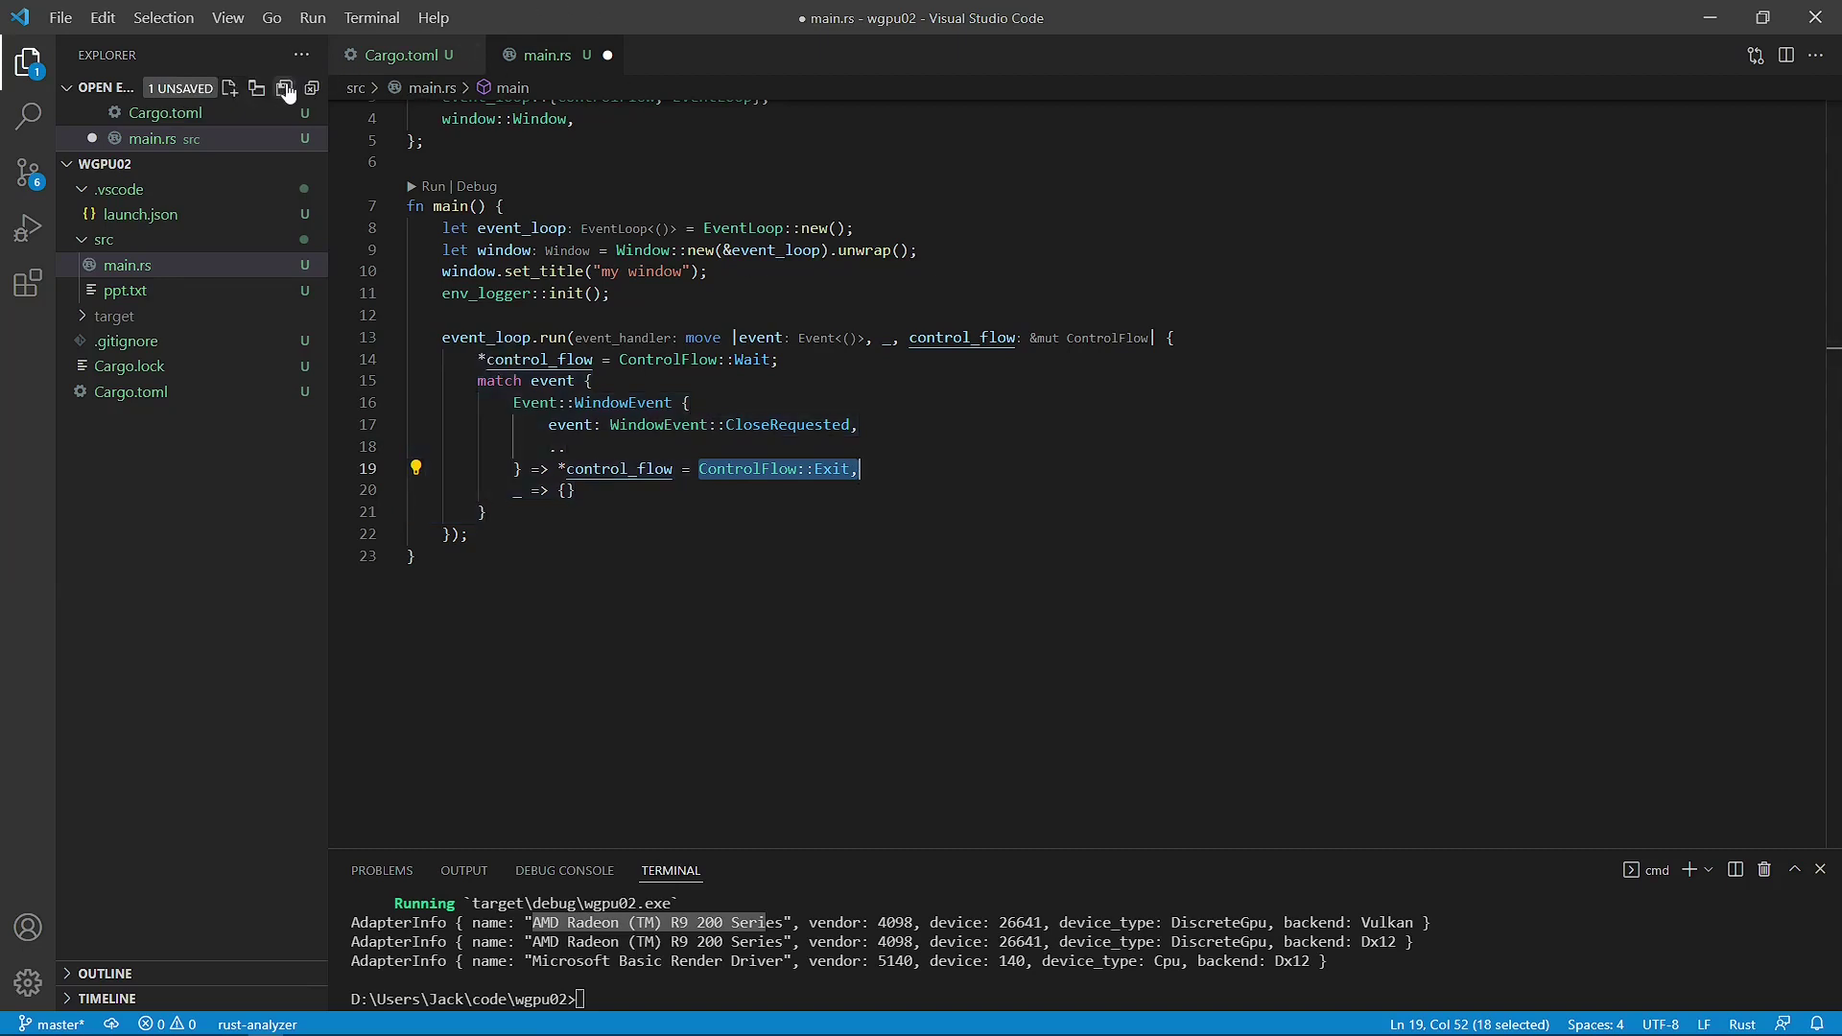
Save main.rs and launch cargo run to open the blank 'my window'
click(285, 89)
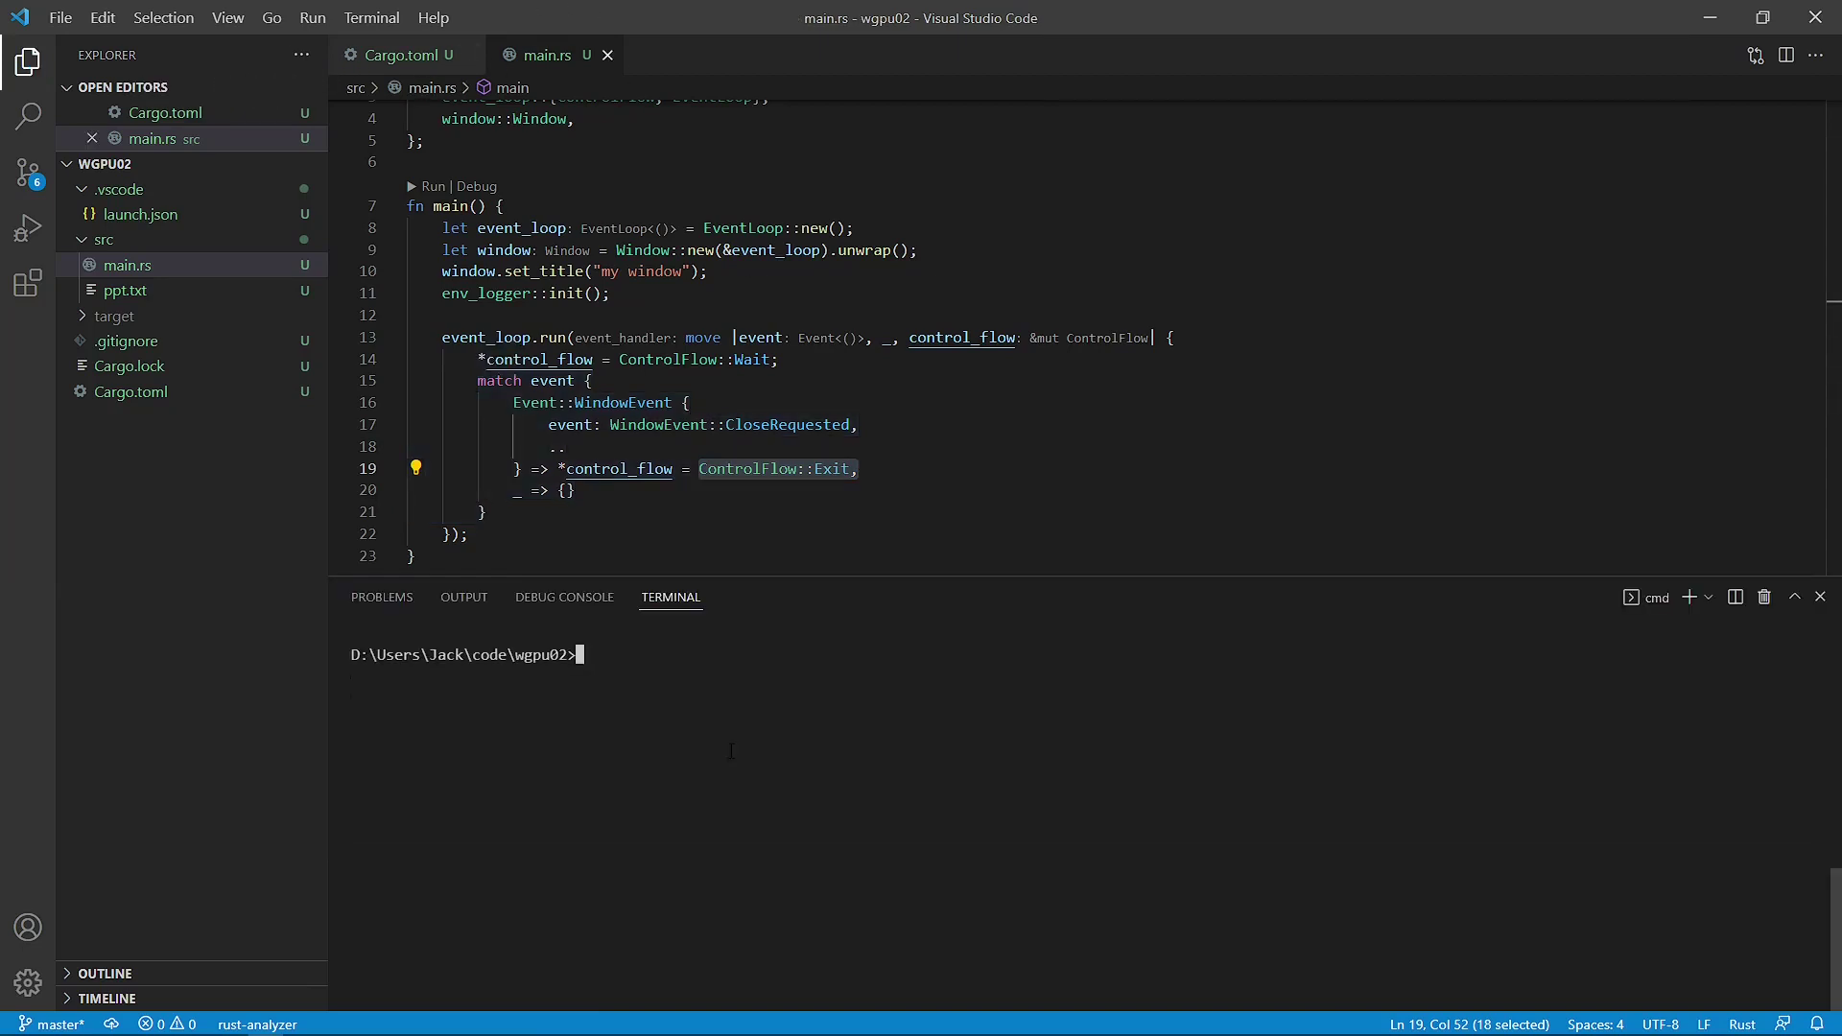
text(ca)
text(rgo ru)
text(n)
key(Return)
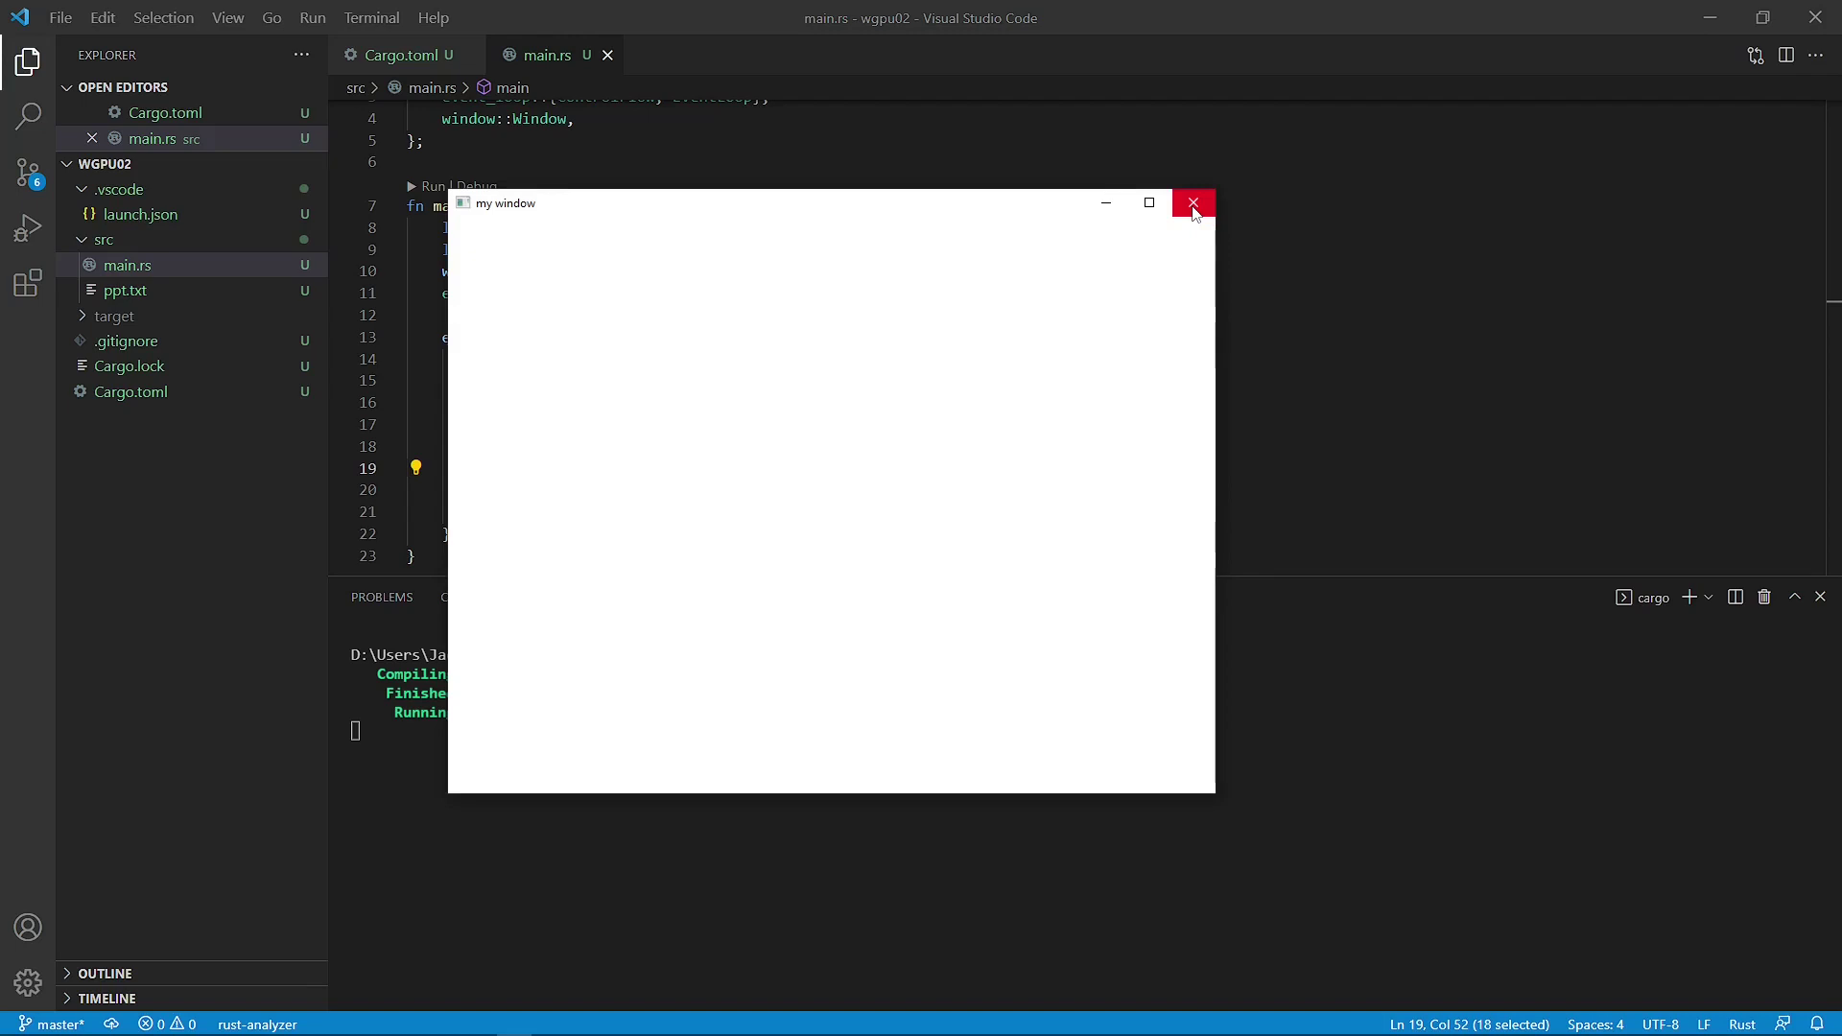
click(1193, 206)
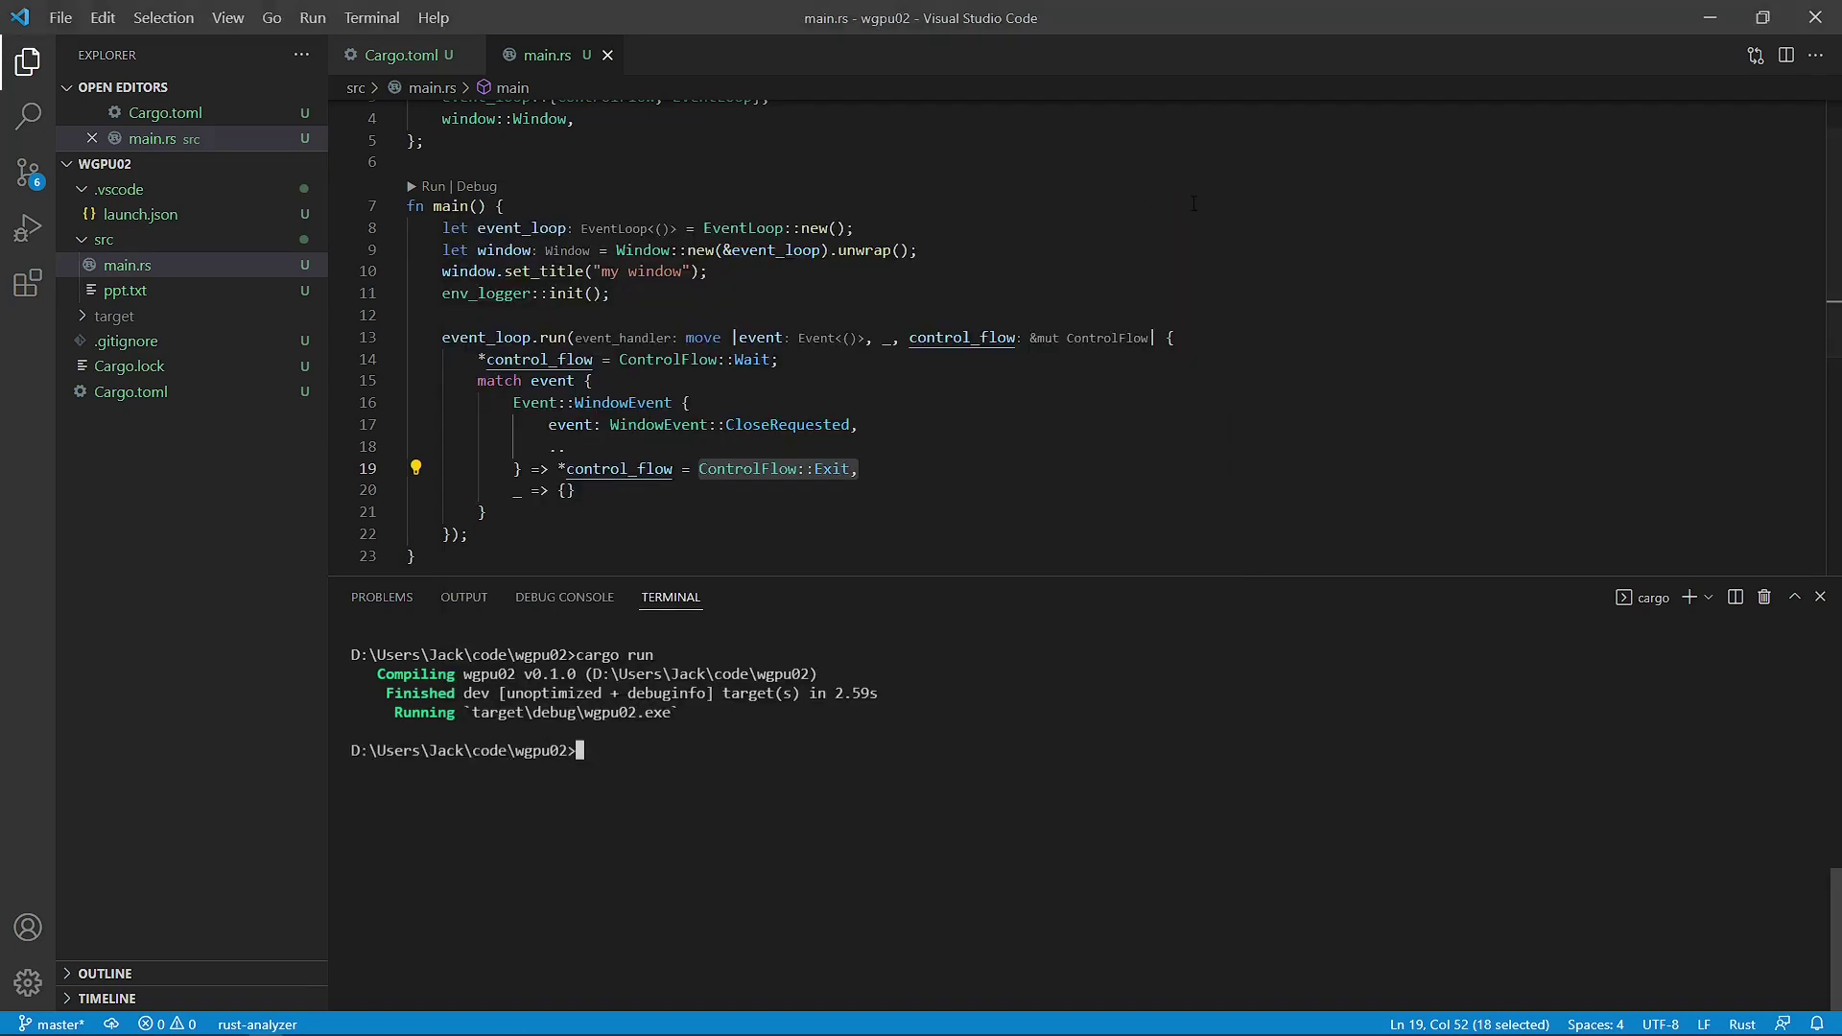